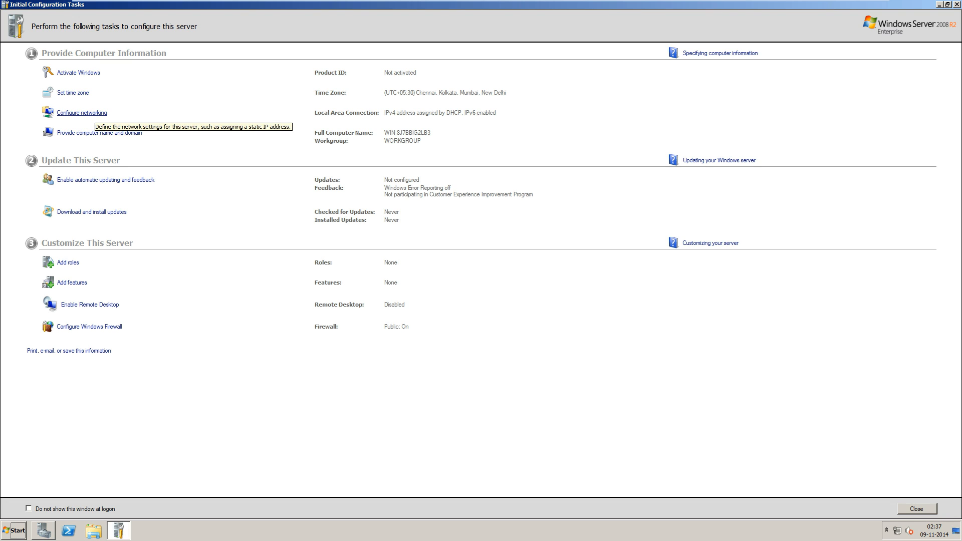
Open the TCP/IPv4 properties of the server's Local Area Connection.
mouse_move(481, 1)
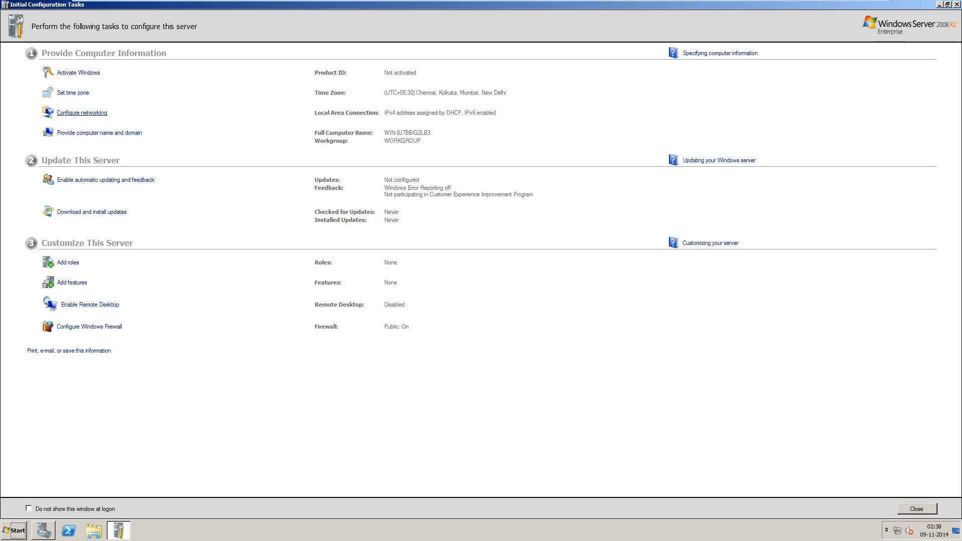
click(82, 112)
right_click(240, 156)
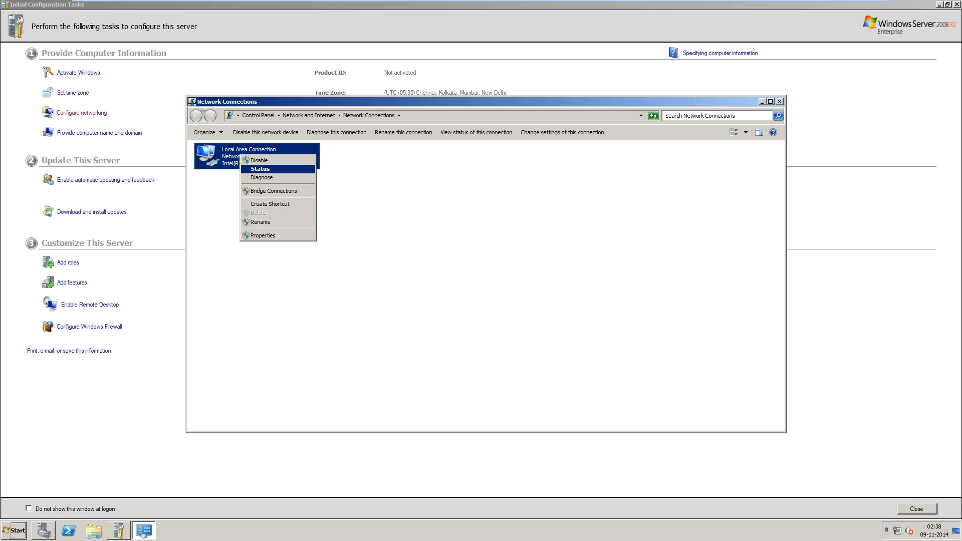
click(263, 235)
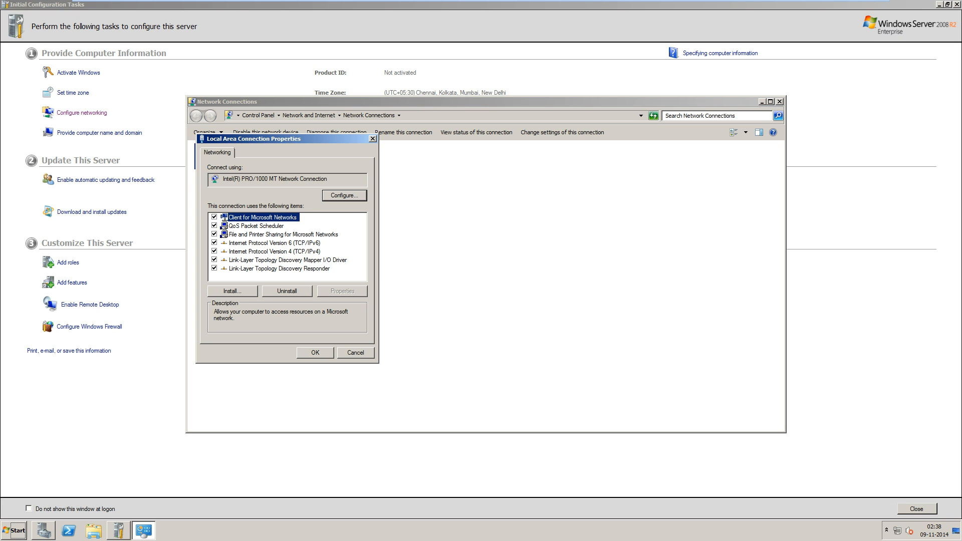
click(274, 251)
click(342, 291)
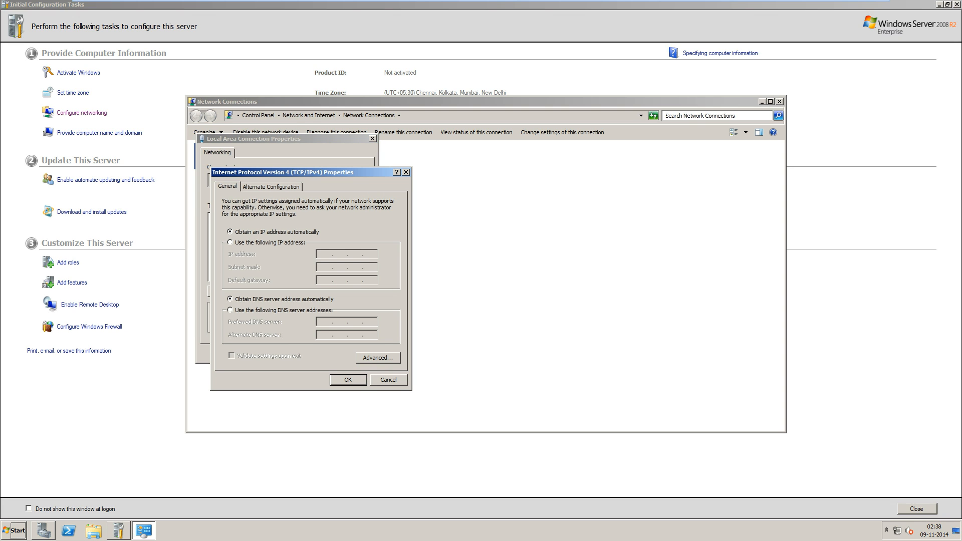
Enter static IP 20.0.0.2, mask 255.0.0.0, gateway 20.0.0.1 and DNS 20.0.0.2.
click(230, 243)
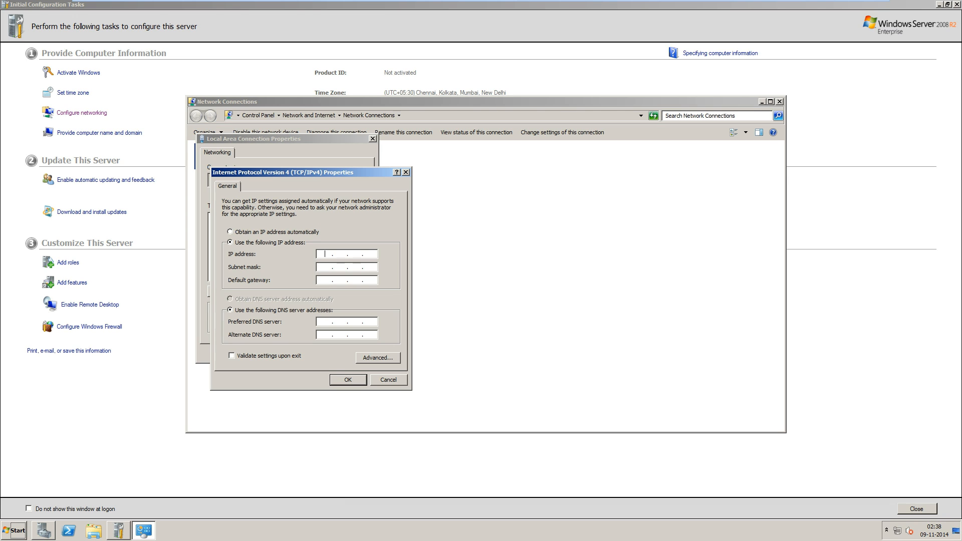
text(20.0.0.2)
key(Tab)
key(Tab)
text(20.0.0.1)
key(Tab)
key(Tab)
text(20.0.0.2)
key(Tab)
text(20)
Save the IPv4 settings after fixing the duplicate alternate DNS to 20.0.0.3, and close Network Connections.
key(Return)
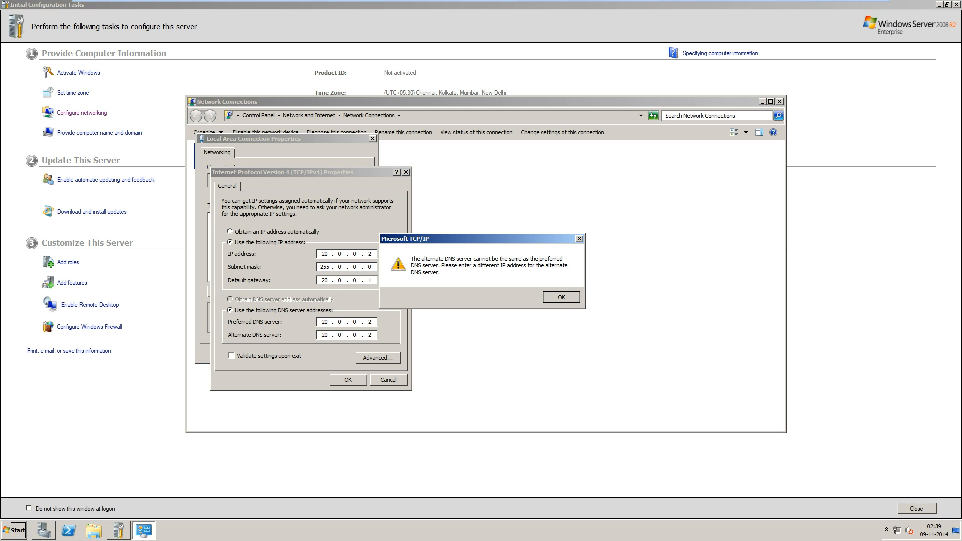
key(Return)
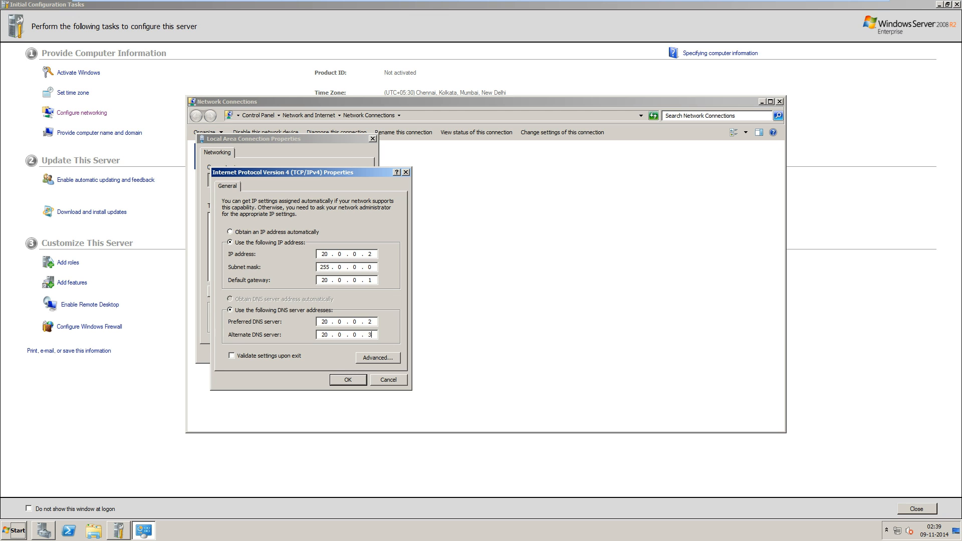
key(Return)
key(Return)
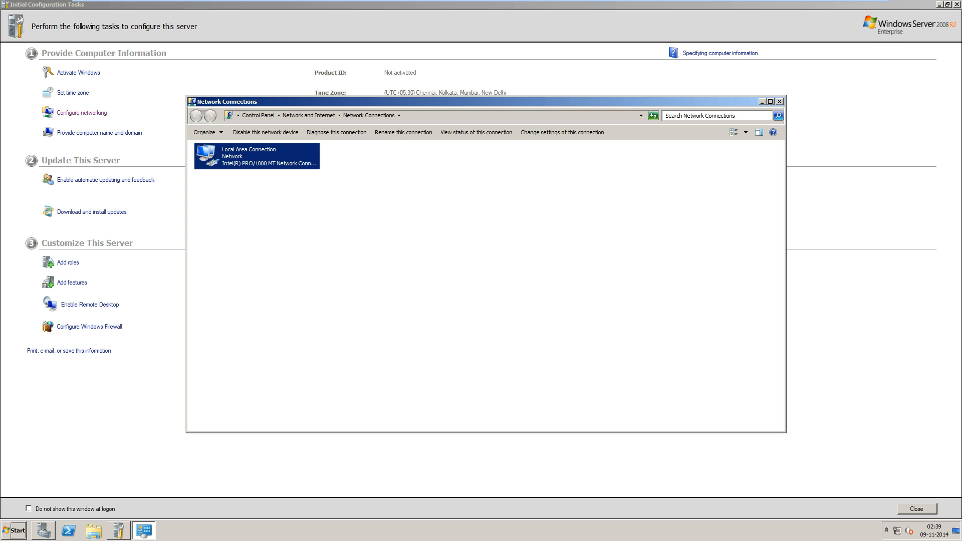
click(780, 101)
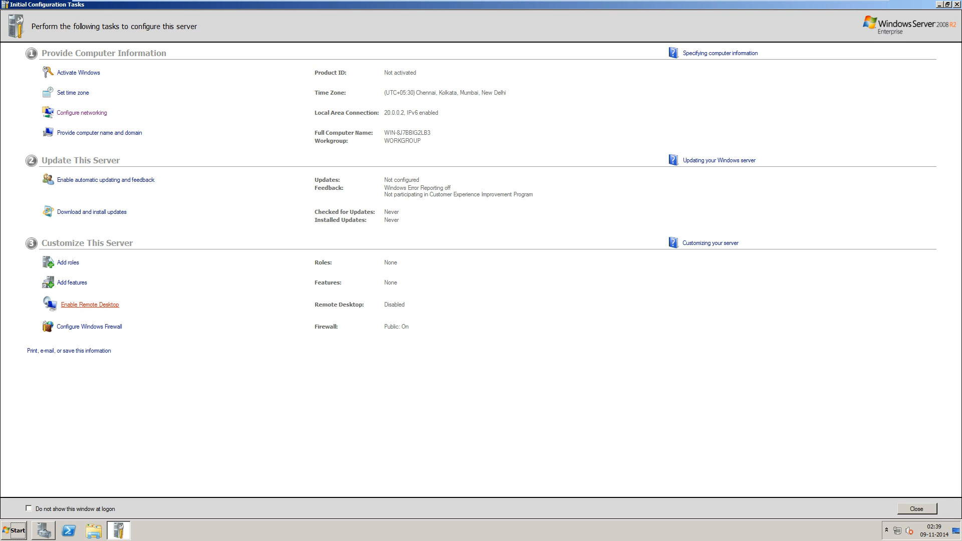
Allow Remote Desktop connections from any version, accepting the firewall exception notice.
click(90, 305)
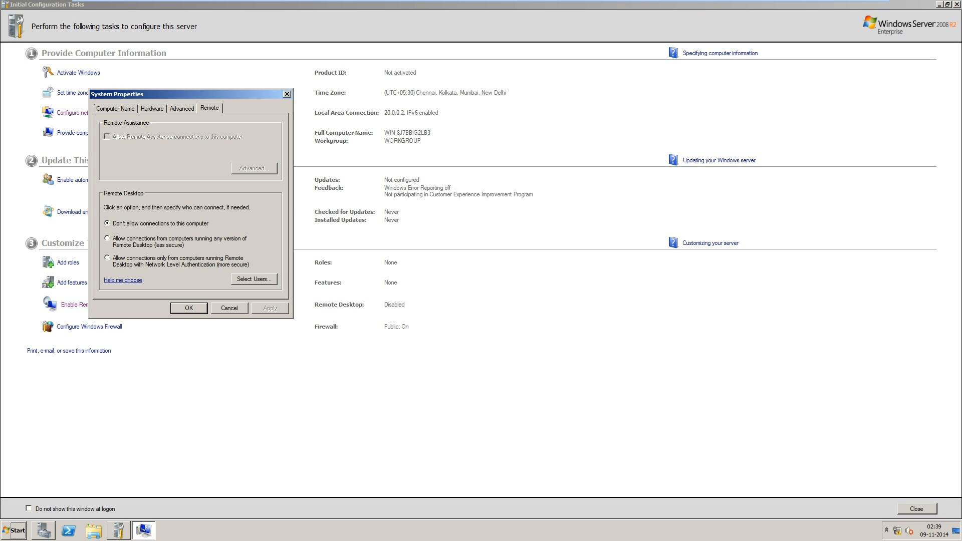
click(107, 239)
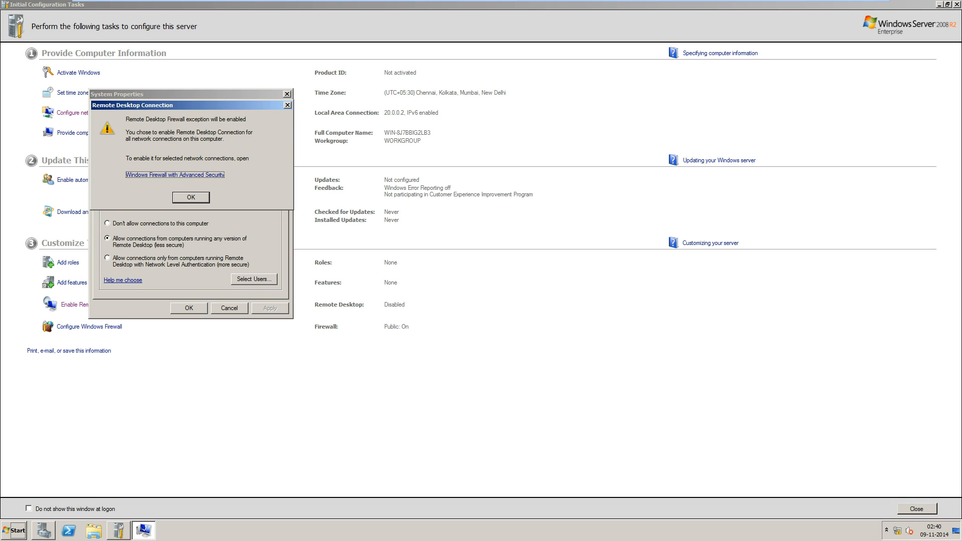
key(Return)
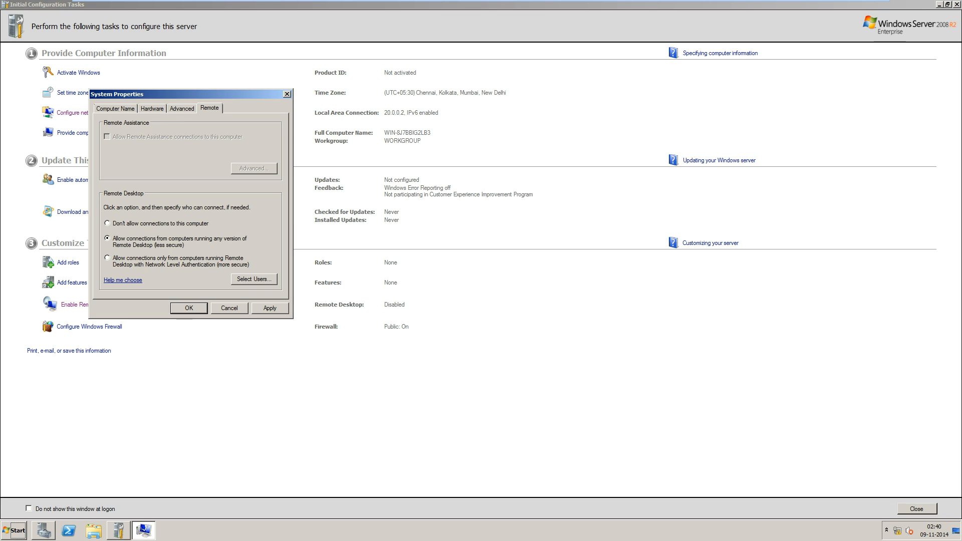
Restrict Remote Desktop to Network Level Authentication clients, review the allowed users, and apply.
click(107, 258)
click(254, 279)
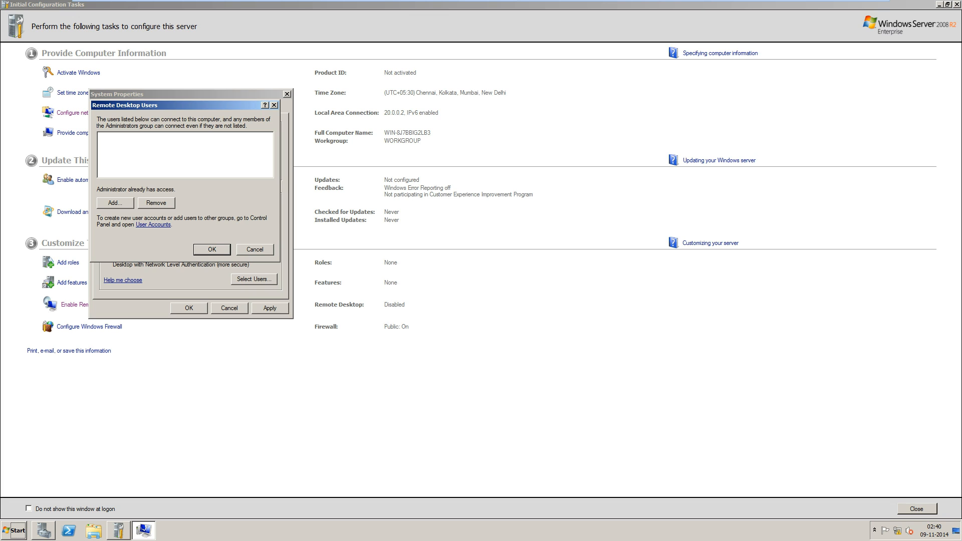
key(Escape)
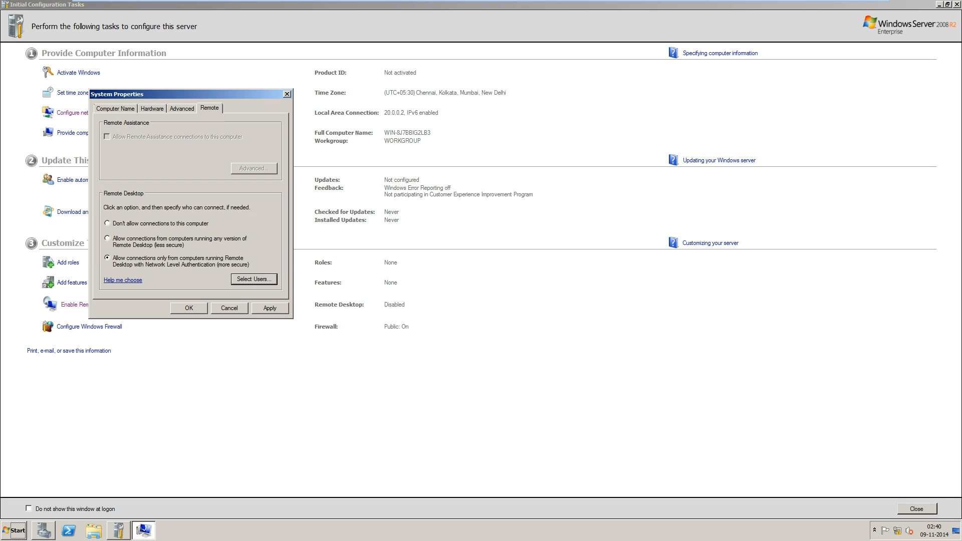
click(189, 308)
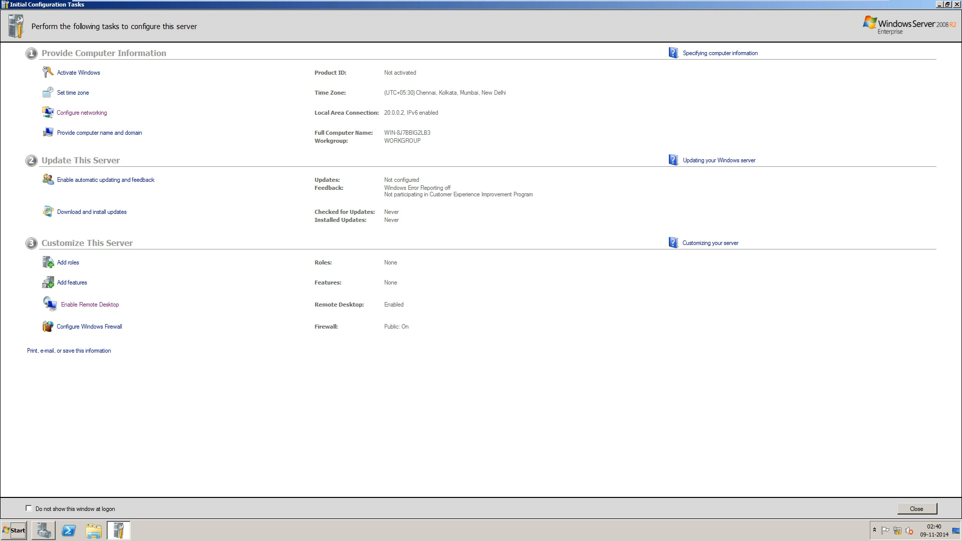
click(99, 132)
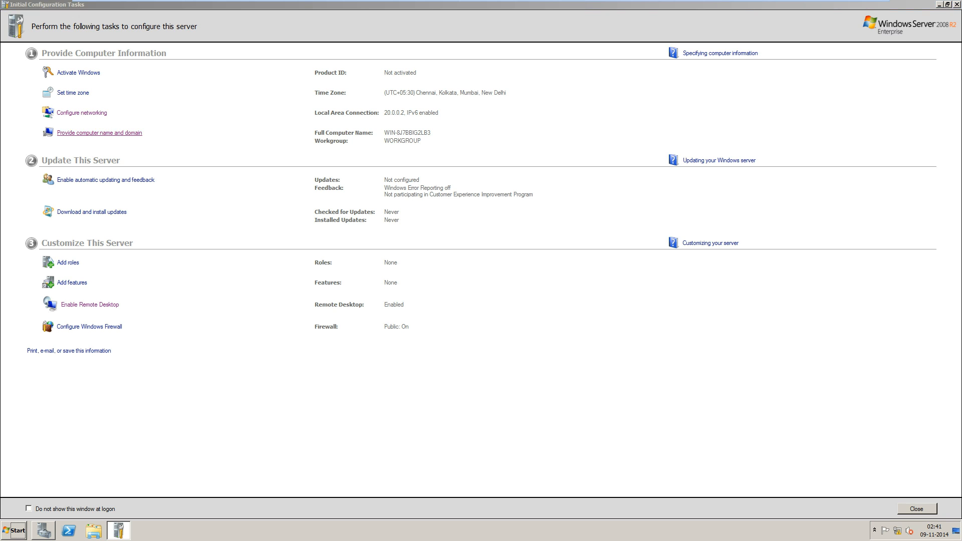
Replace the old computer name with hcserver1, keeping the WORKGROUP membership.
click(281, 227)
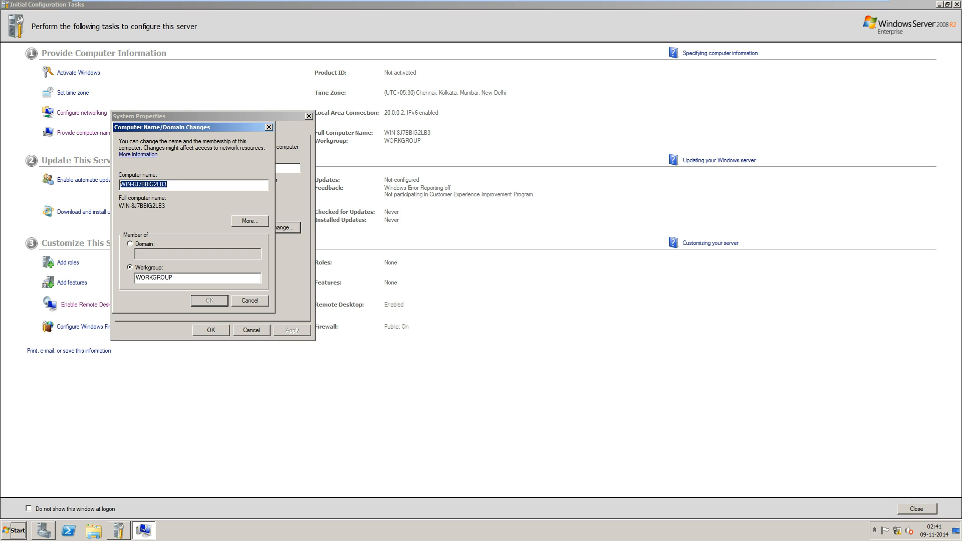
key(BackSpace)
text(se)
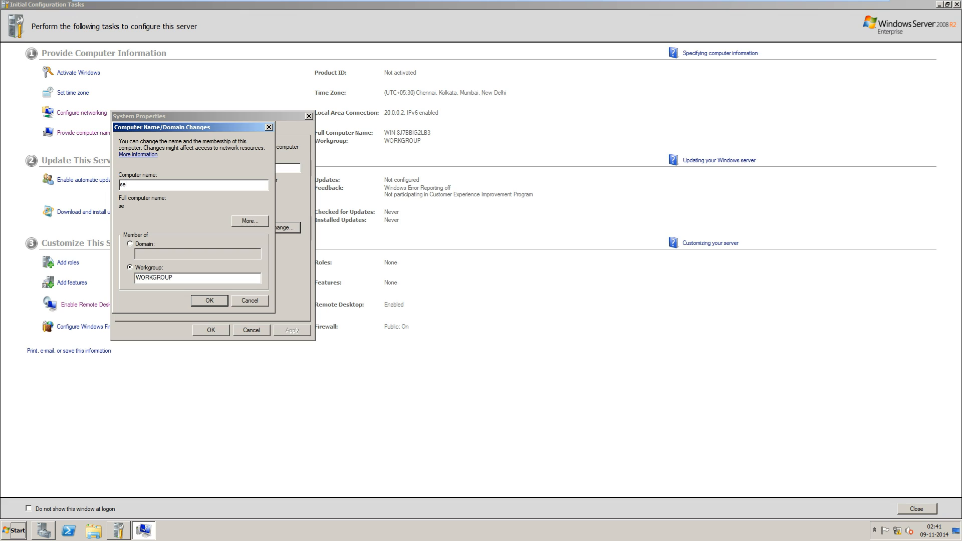
key(BackSpace)
key(BackSpace)
key(BackSpace)
text(h)
text(omec)
text(ompu)
key(BackSpace)
key(BackSpace)
key(BackSpace)
key(BackSpace)
key(BackSpace)
key(BackSpace)
key(BackSpace)
key(BackSpace)
text(cserver1)
key(Escape)
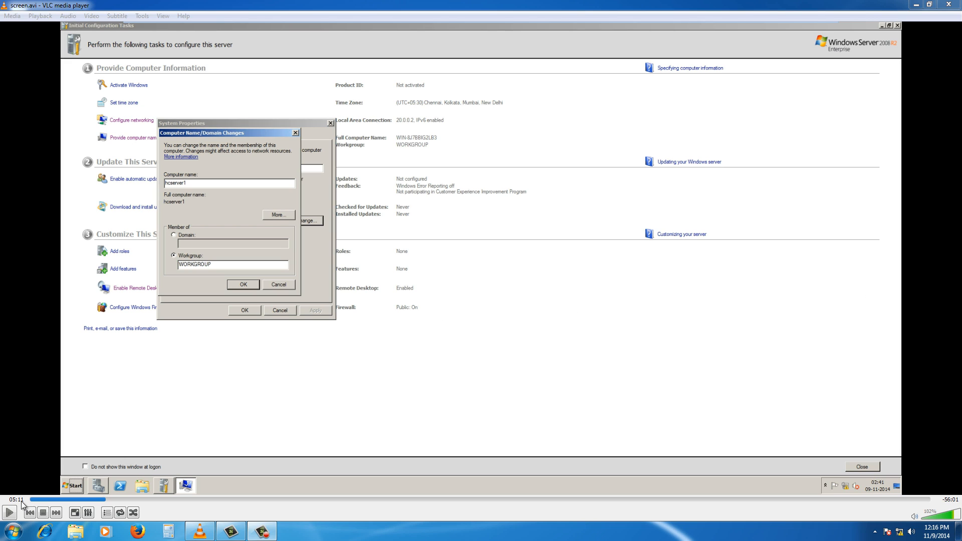
Resume the recording in VLC and put it back in full screen.
click(9, 512)
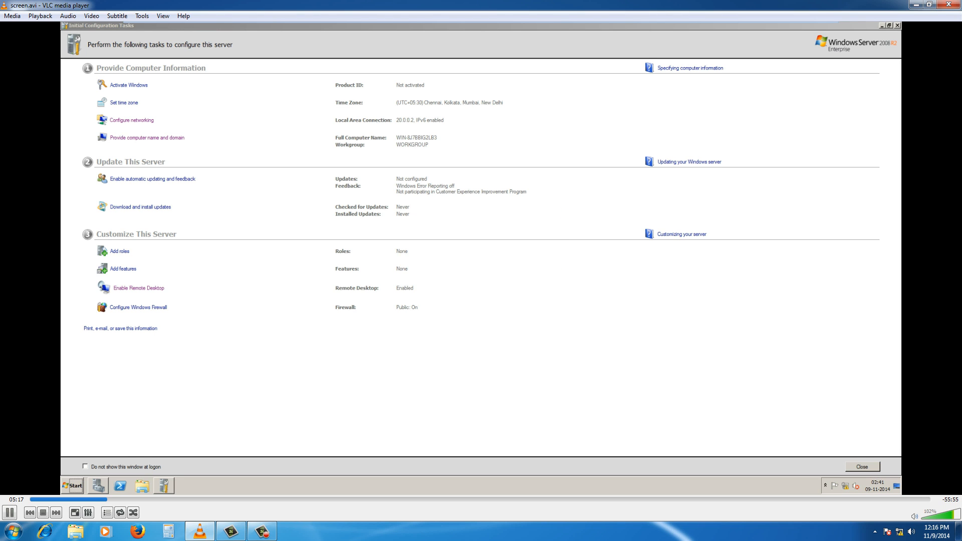
double_click(837, 342)
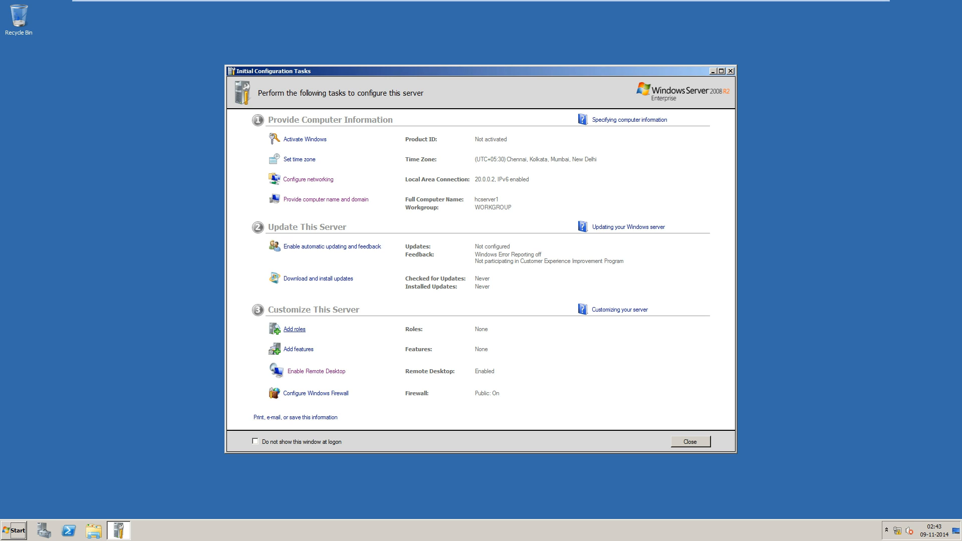
Select the Active Directory Domain Services role plus its required .NET Framework 3.5.1 features.
click(294, 329)
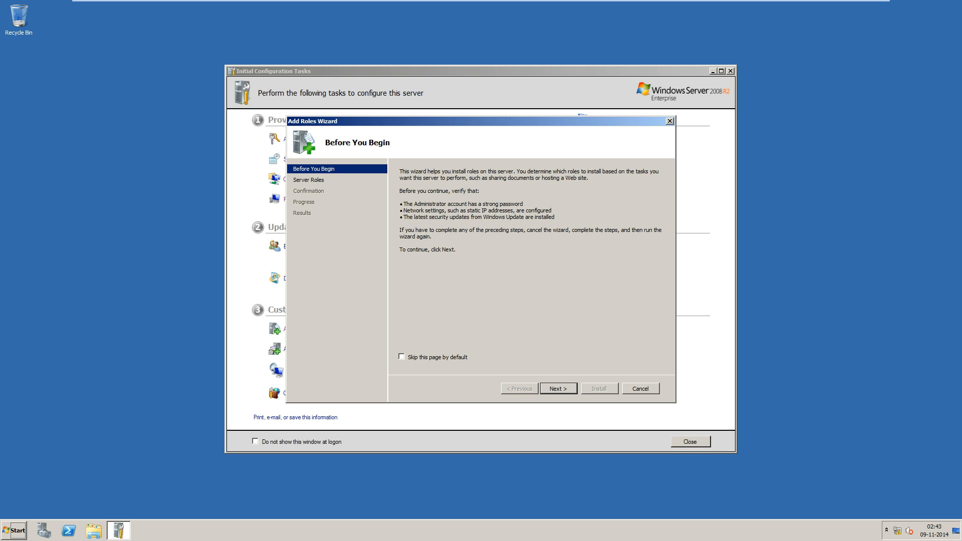
key(Return)
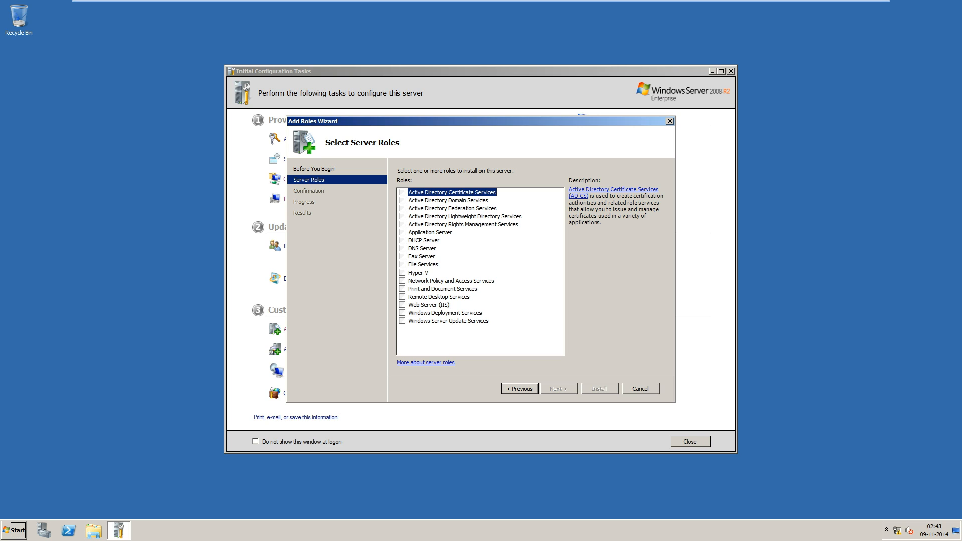
key(Down)
key(Up)
key(Down)
key(space)
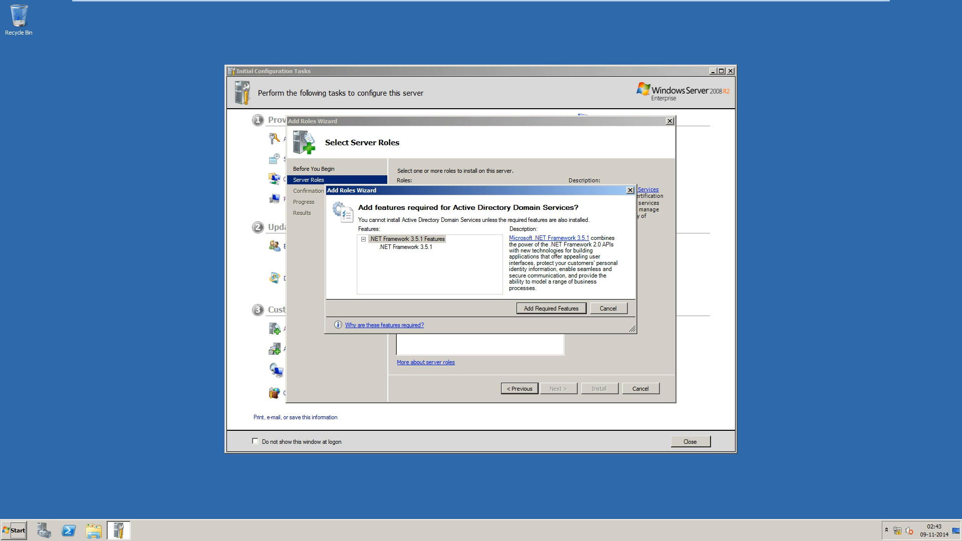
key(Return)
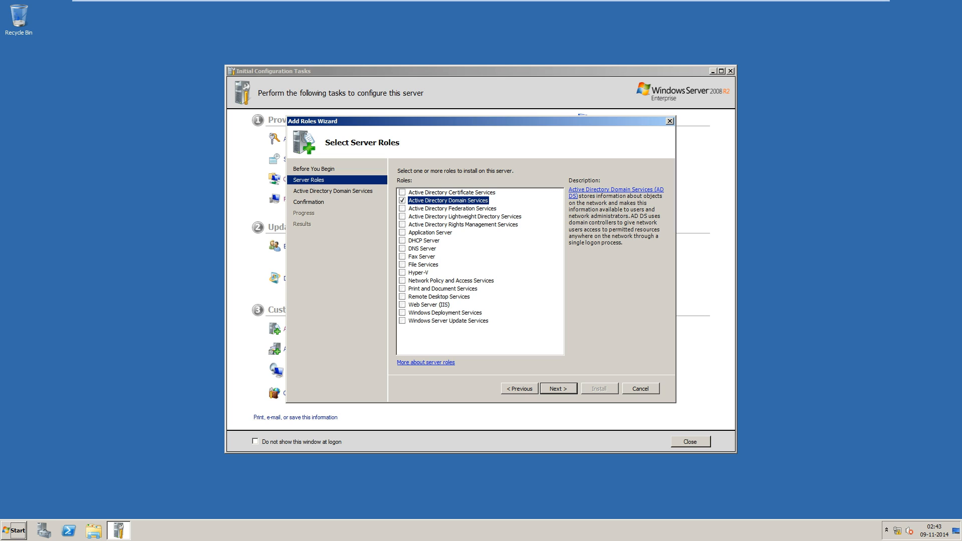
key(Return)
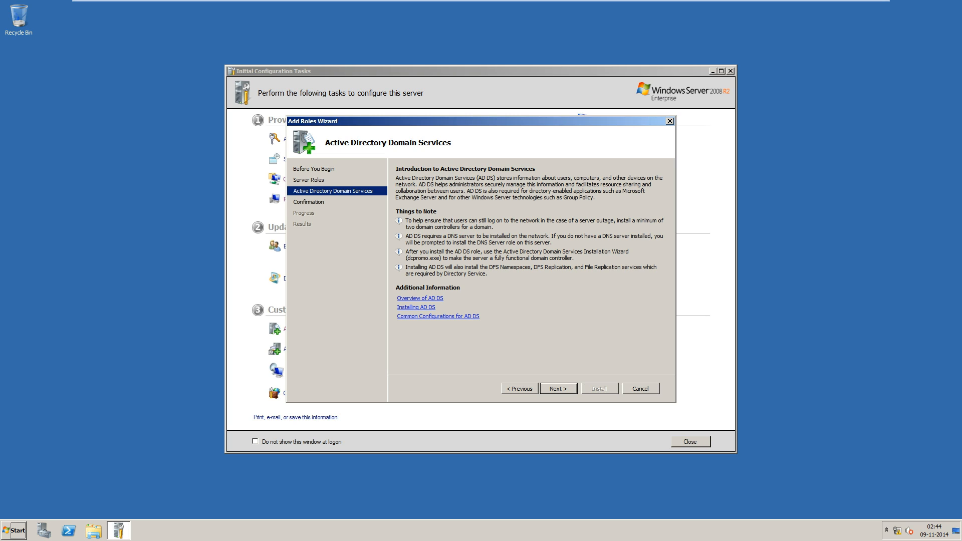
Install Active Directory Domain Services and close the installation results page.
key(Return)
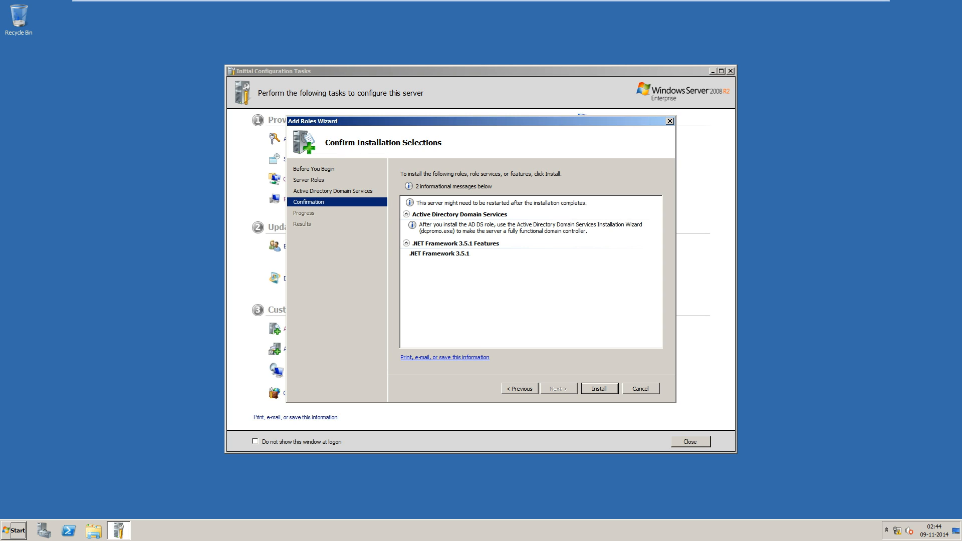
key(Return)
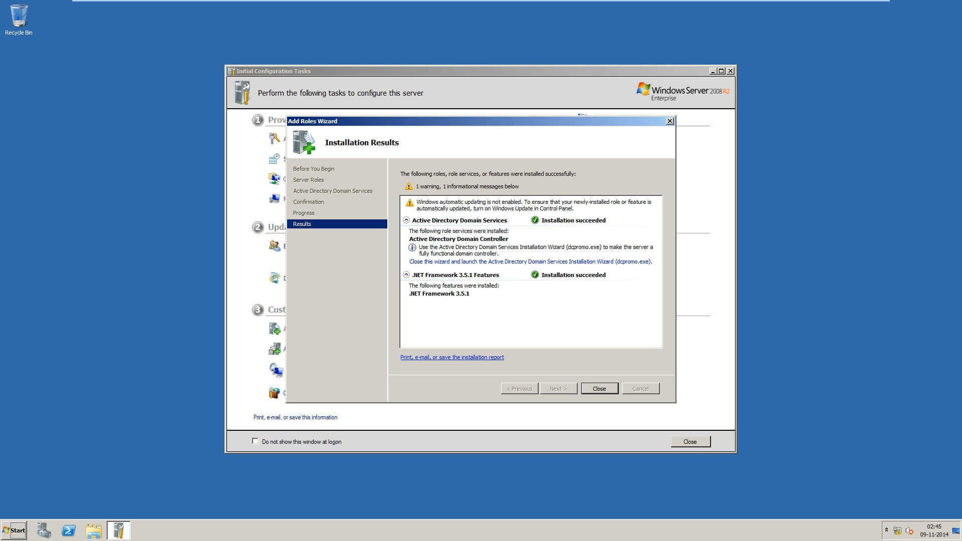
key(Return)
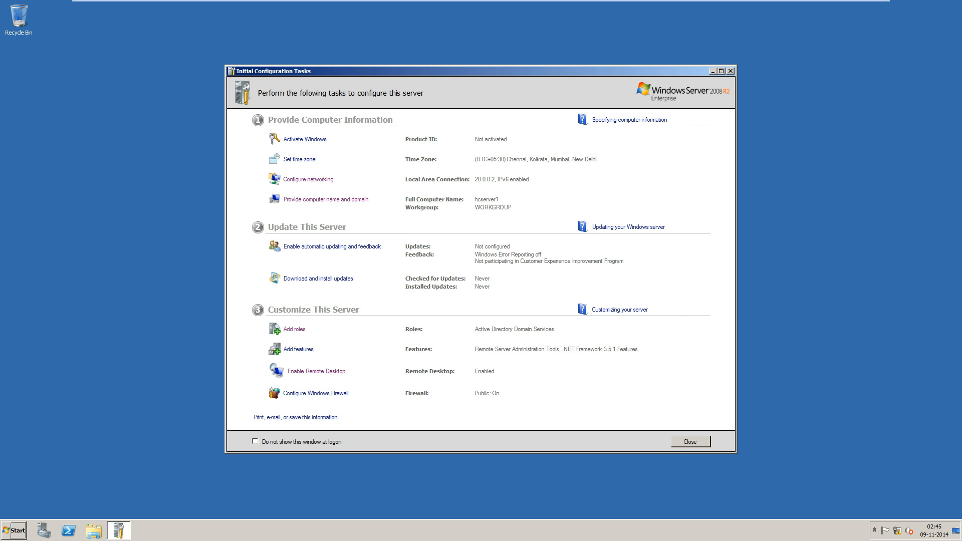
Search the Start menu for dcpromo and launch it.
key(super)
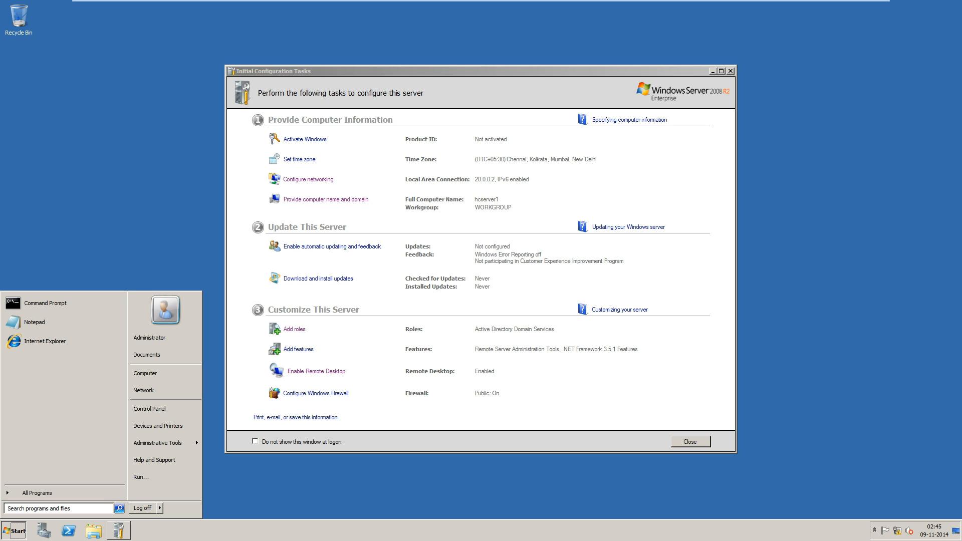
text(dcpr)
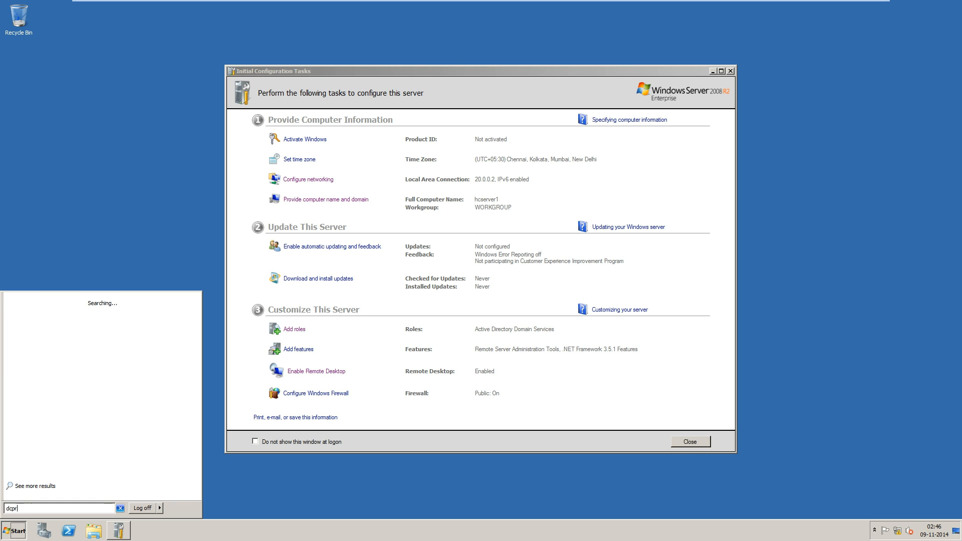
text(omo)
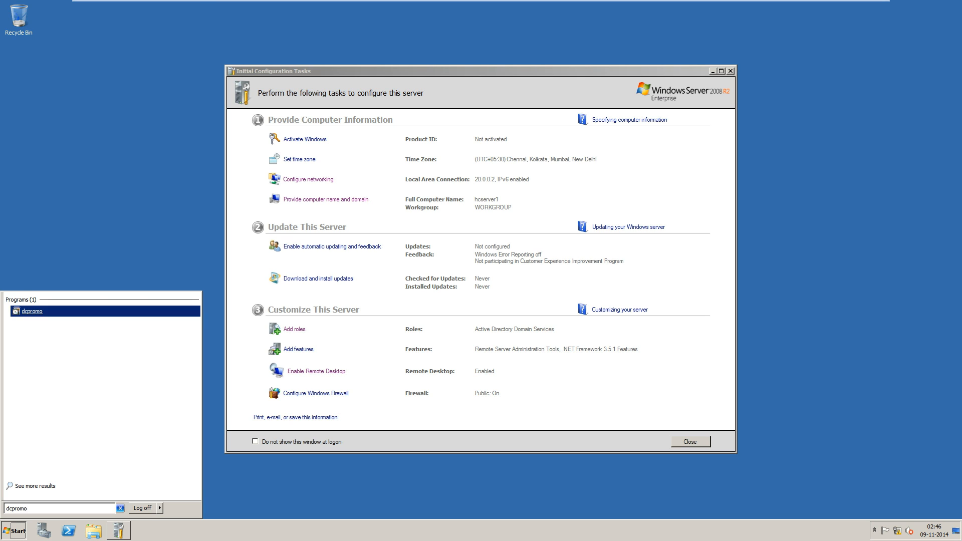
key(Return)
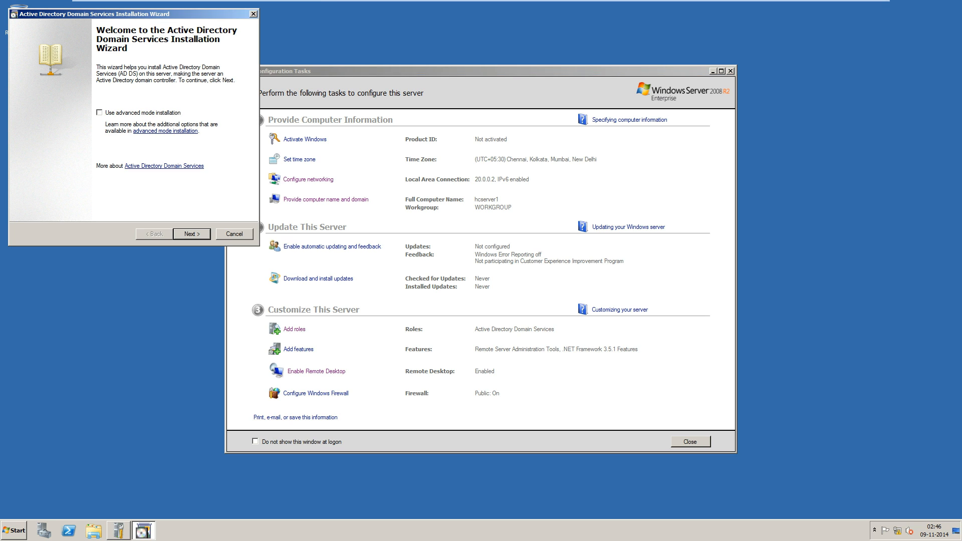
click(99, 113)
key(Return)
key(Return)
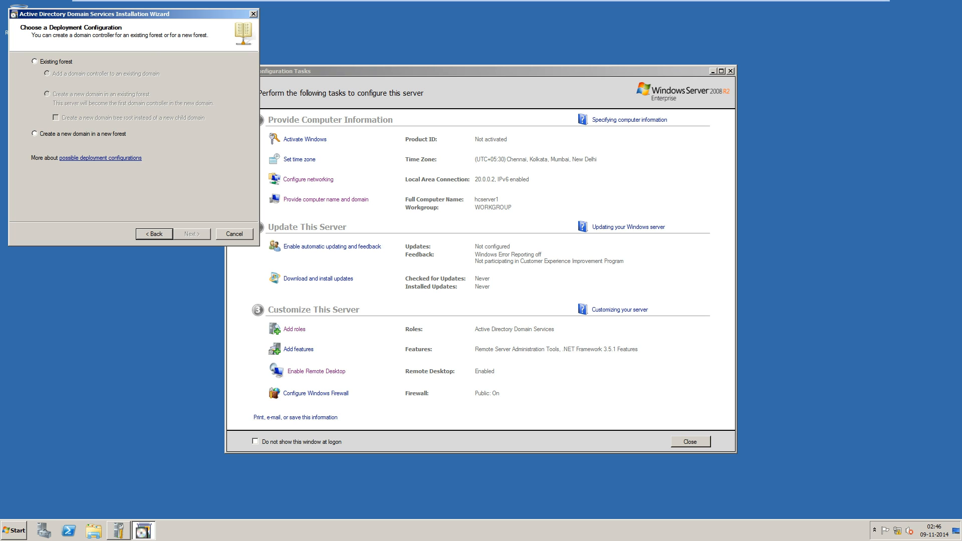
key(Return)
key(Return)
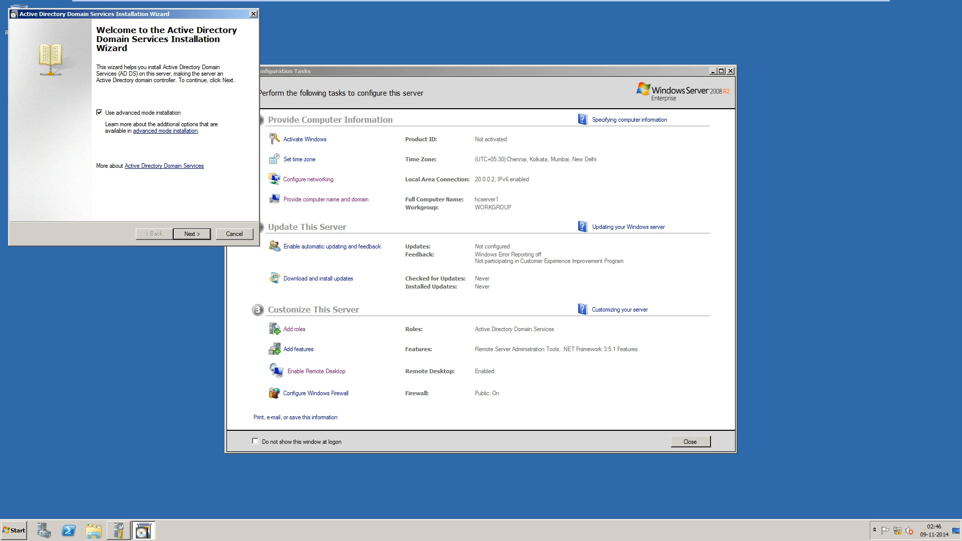
click(165, 131)
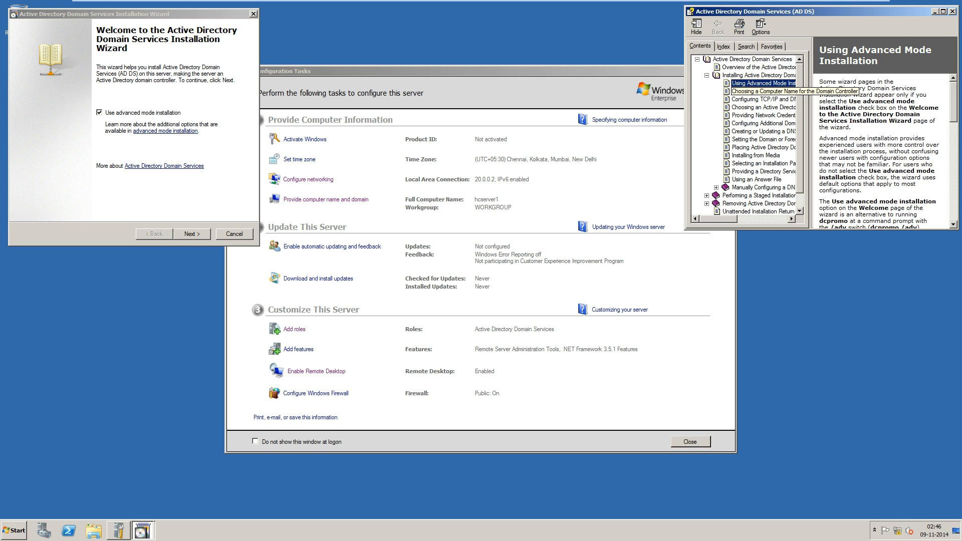
scroll(752, 136, down, 1)
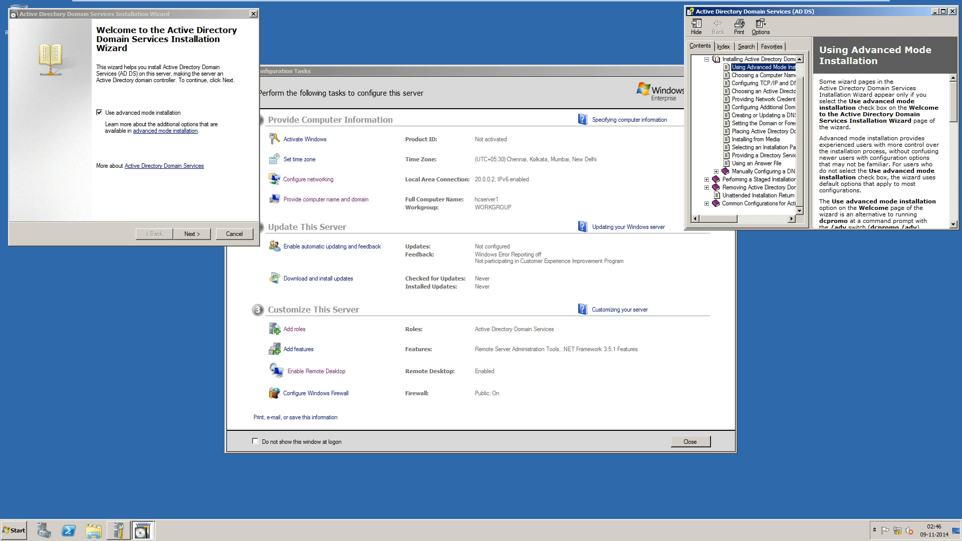
key(alt+F4)
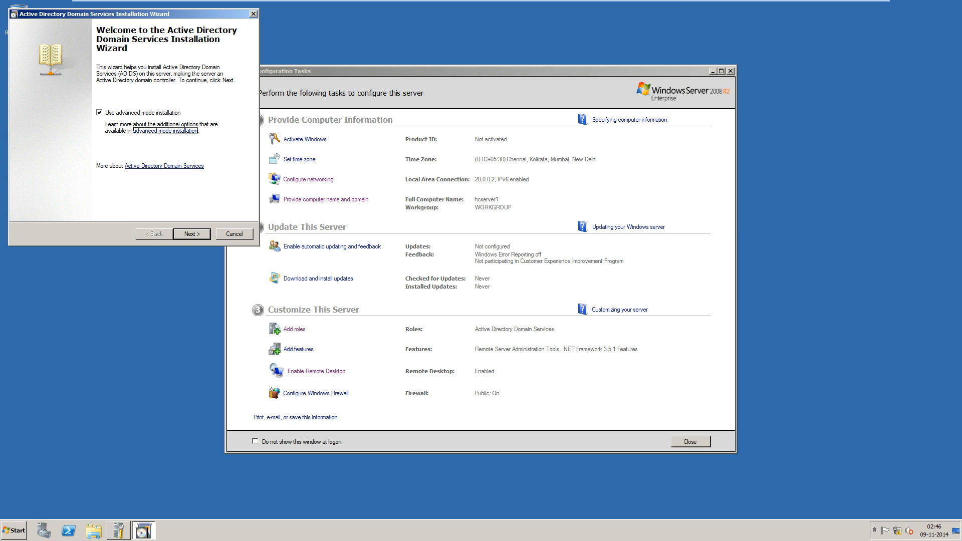
click(99, 113)
Read the Operating System Compatibility warning and continue to Choose a Deployment Configuration.
key(Return)
key(Return)
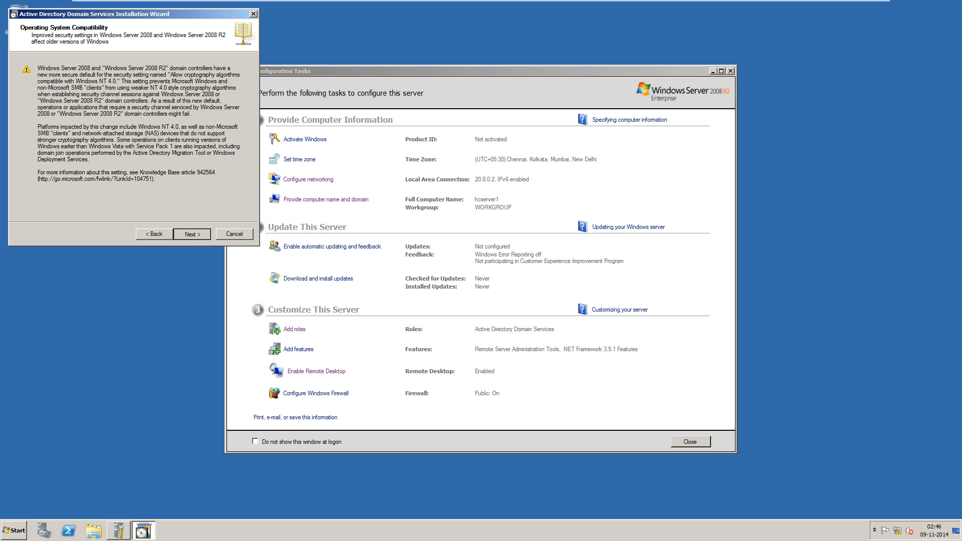
key(alt+b)
drag(64, 68, 105, 74)
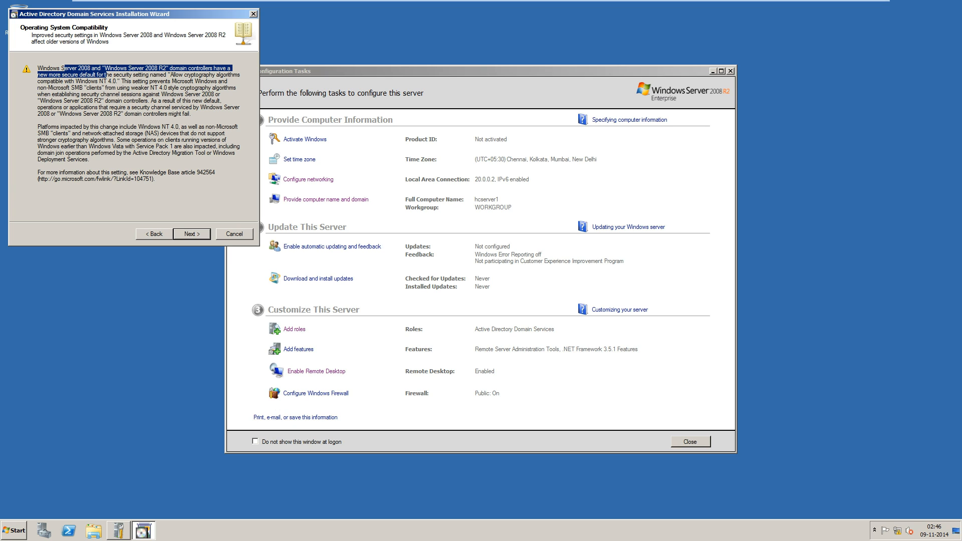
drag(38, 75, 101, 139)
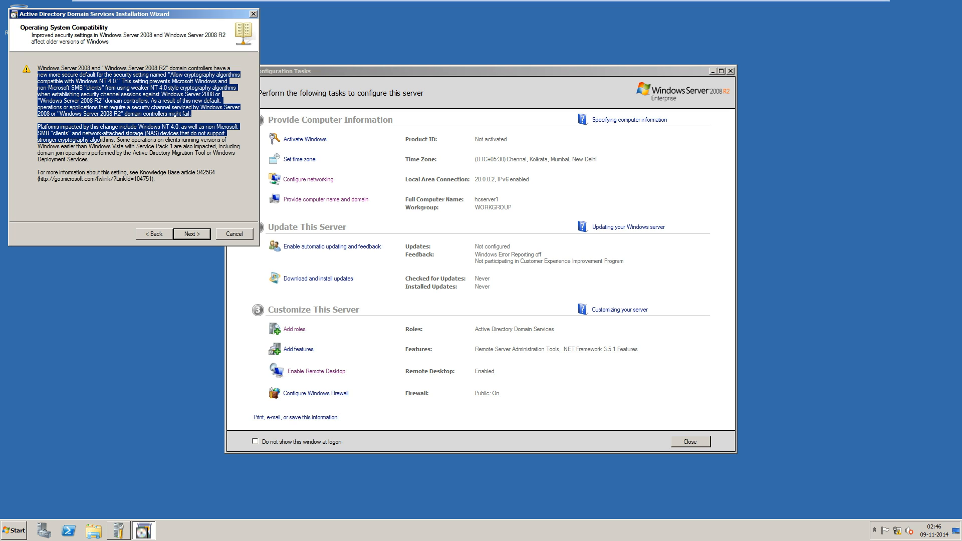
drag(129, 153, 48, 68)
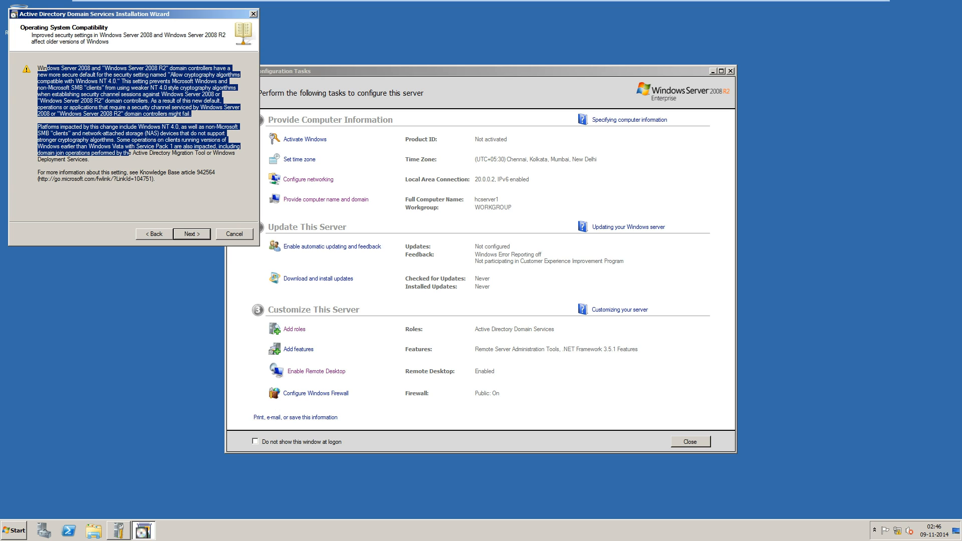
key(Return)
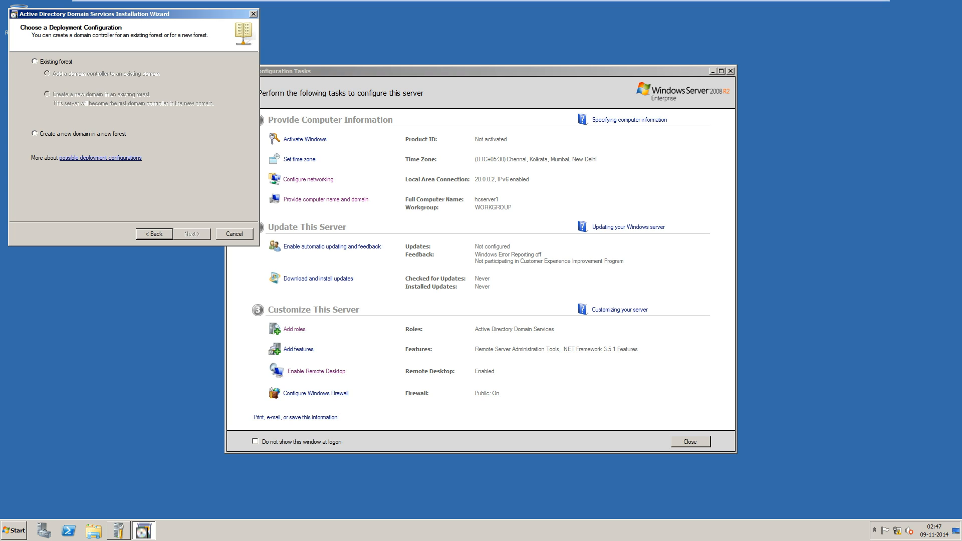
Centre the AD DS wizard and choose to create a new domain in a new forest.
drag(130, 14, 423, 101)
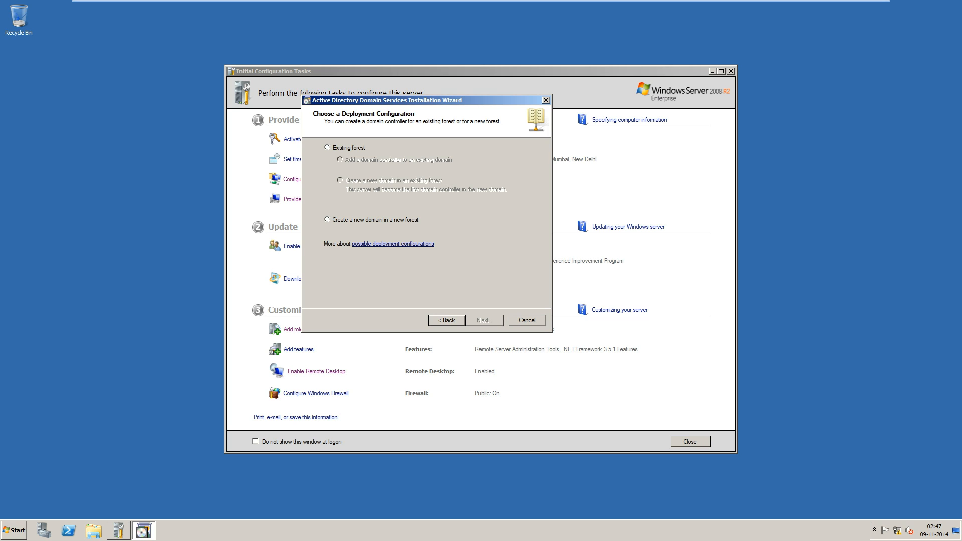
click(327, 220)
key(Return)
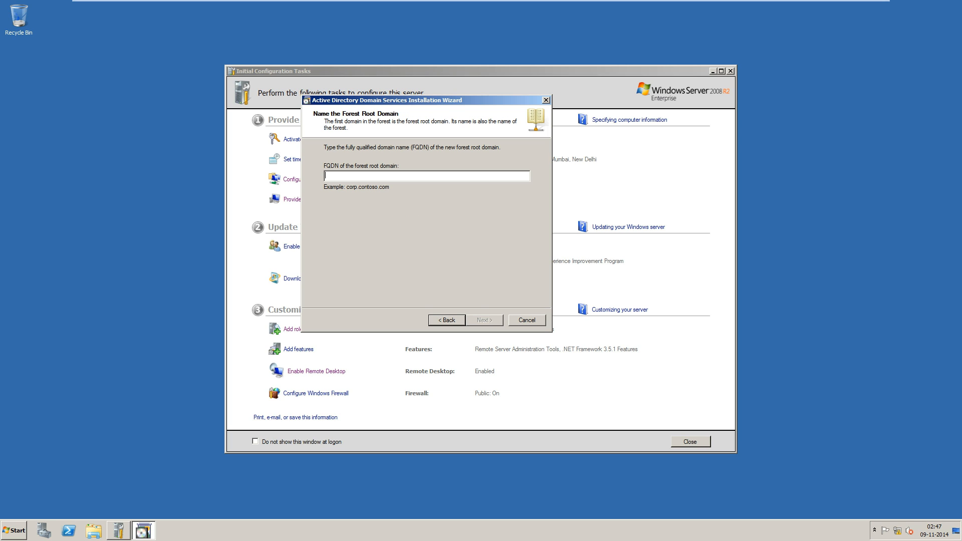
Name the forest root domain fightclub.com.
text(fightclub.com)
key(Return)
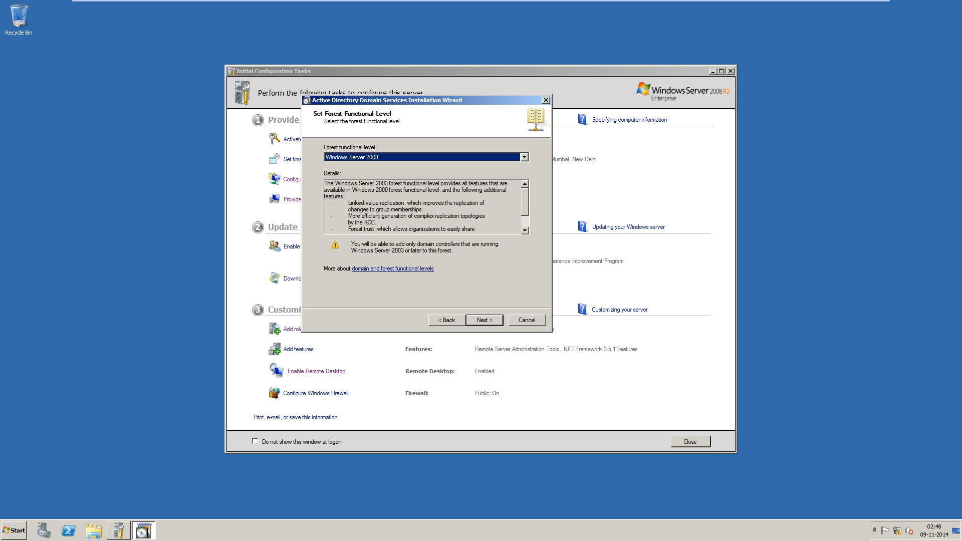
Set the forest functional level to Windows Server 2008 R2.
click(525, 158)
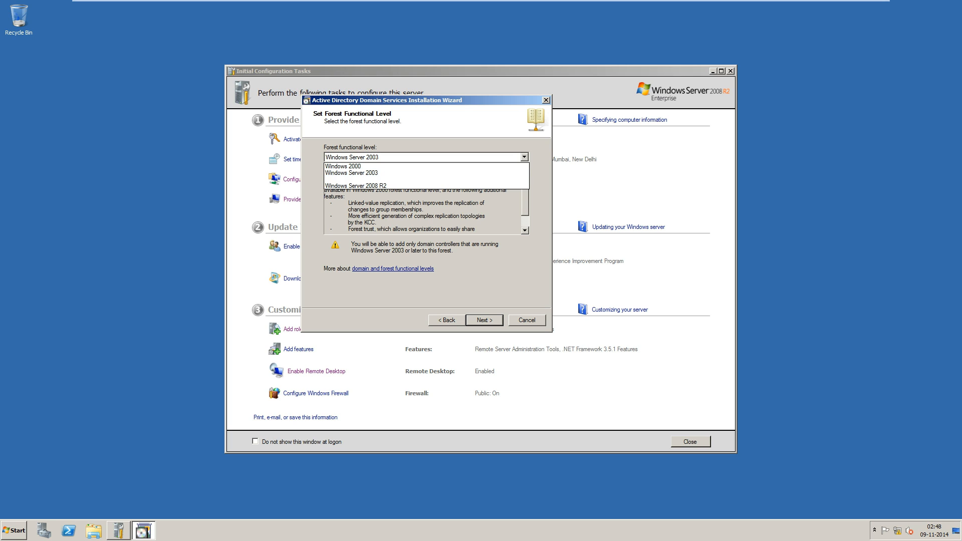
click(426, 186)
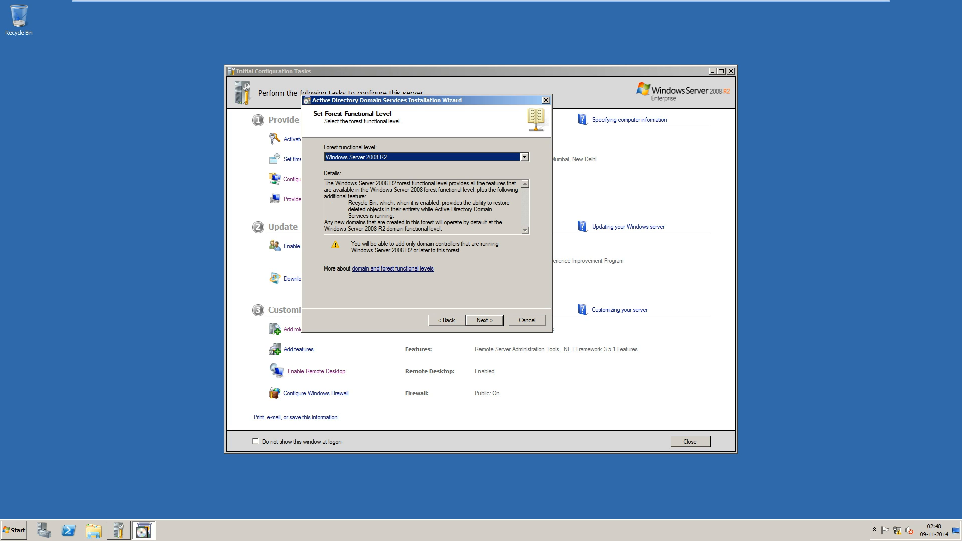
click(485, 320)
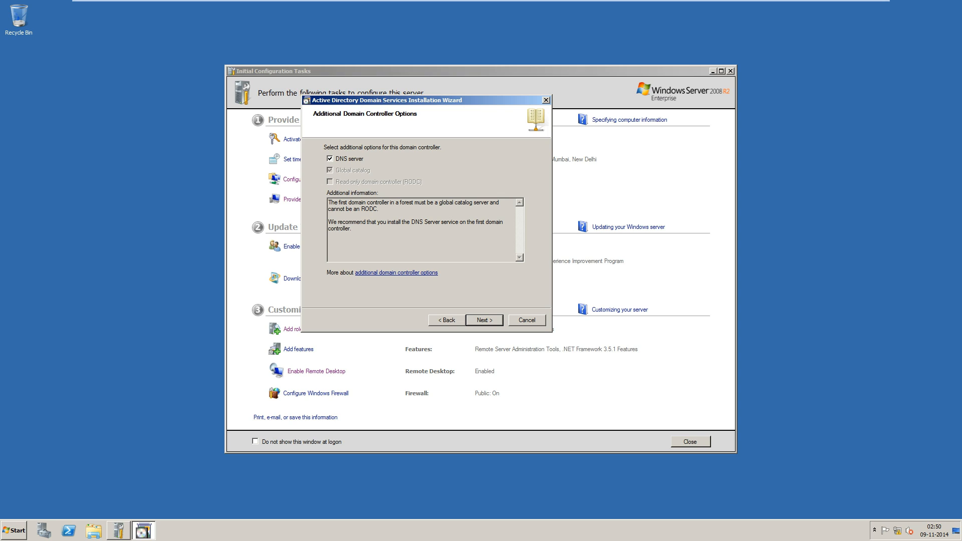
Keep the DNS server option and accept the DNS delegation warning with Yes.
key(Return)
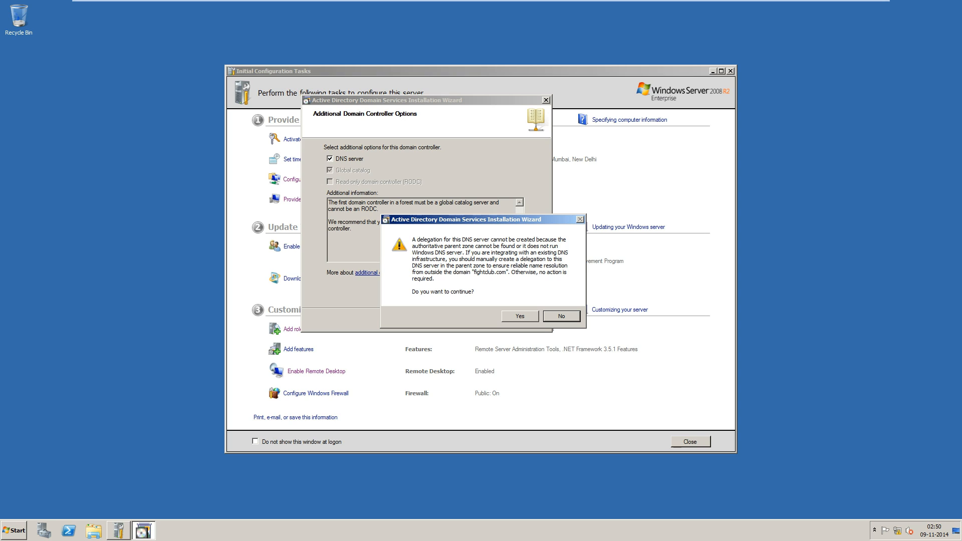
key(Tab)
key(Return)
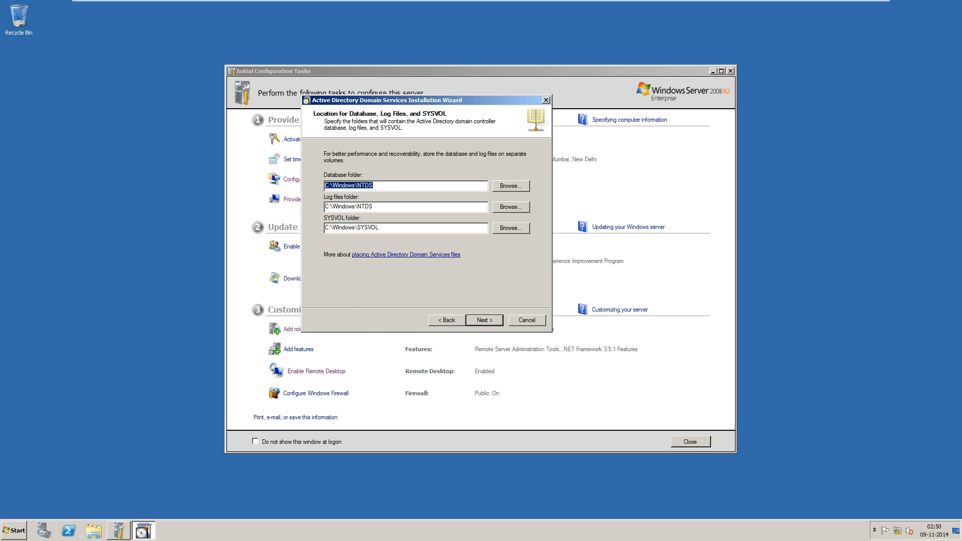
Keep the default C:\Windows\NTDS database and log folders and C:\Windows\SYSVOL folder.
drag(376, 186, 325, 185)
drag(376, 207, 325, 207)
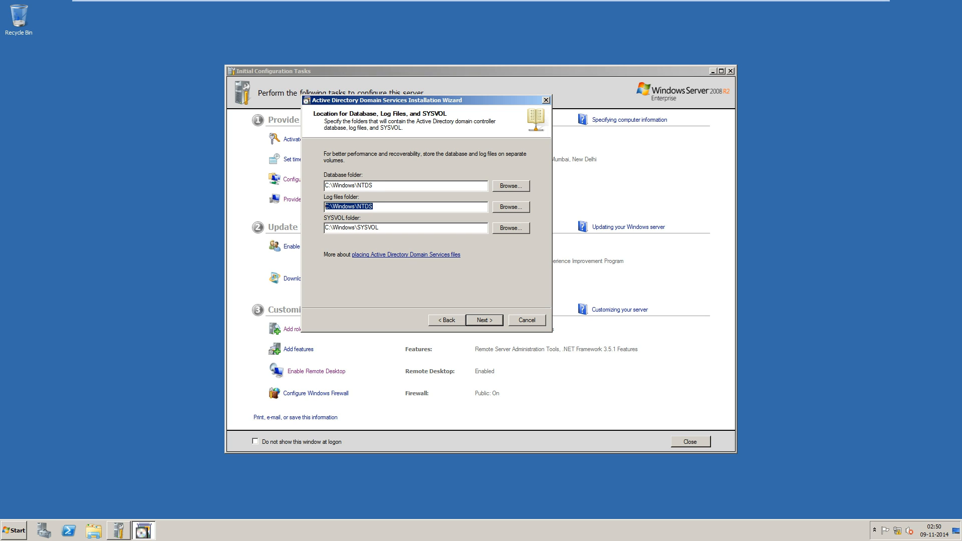
drag(379, 228, 325, 228)
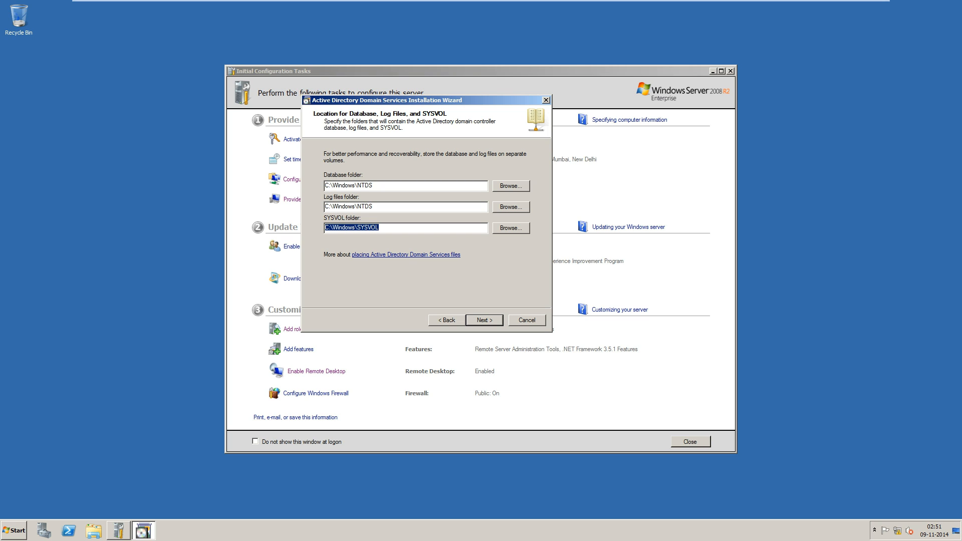
key(Return)
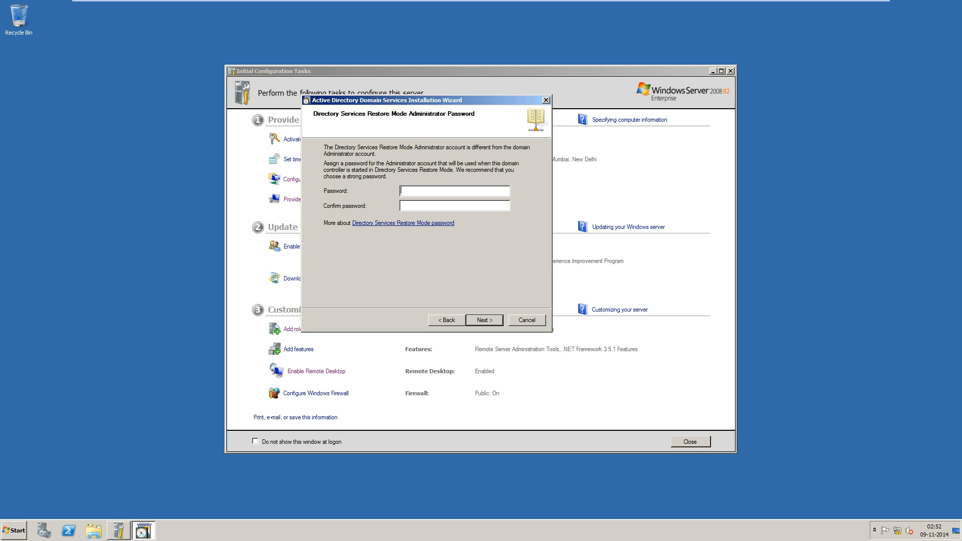
Enter and confirm the Directory Services Restore Mode administrator password.
text(P•••••••••••••••)
Review the summary (fightclub.com, NetBIOS FIGHTCLUB, 2008 R2 levels) and start the AD DS installation.
key(Return)
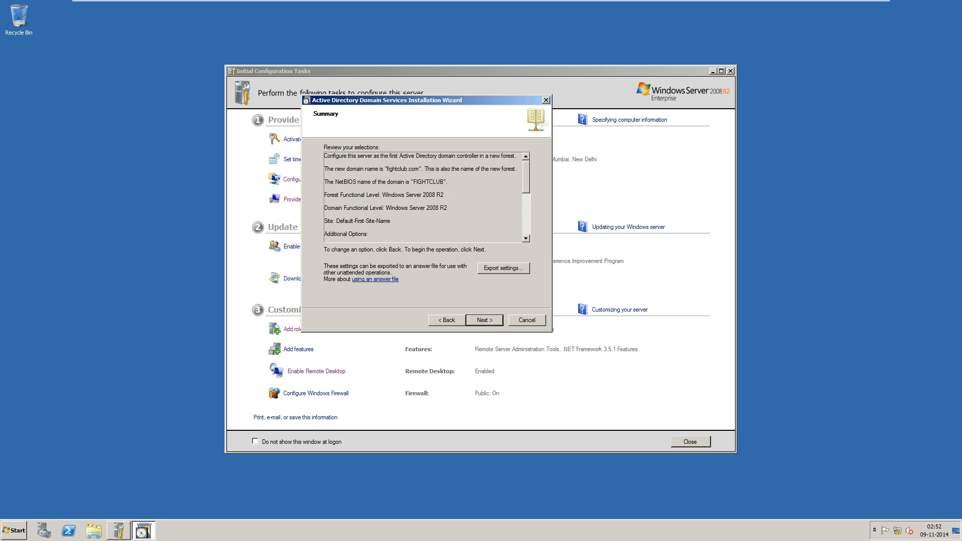
drag(388, 169, 427, 169)
drag(347, 182, 448, 182)
drag(338, 195, 444, 194)
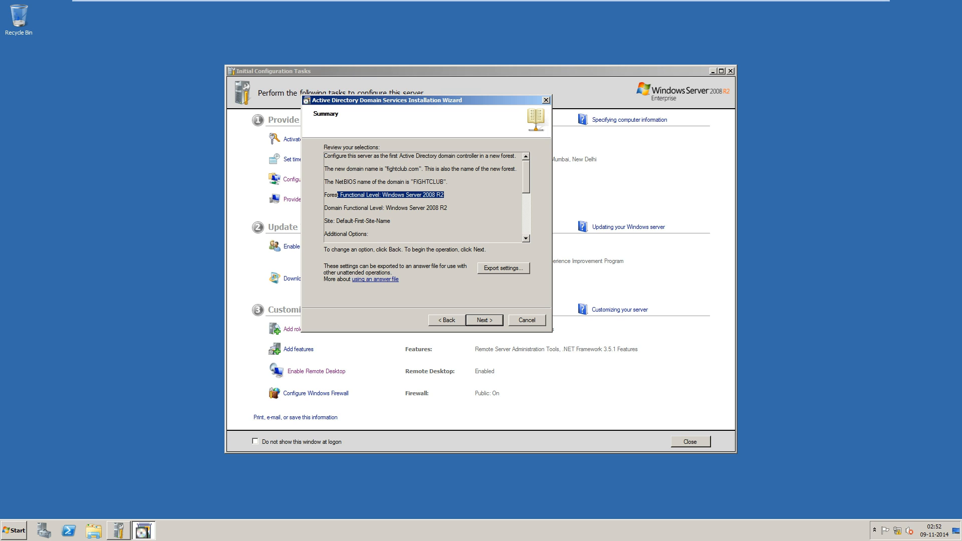
click(346, 208)
drag(447, 208, 424, 208)
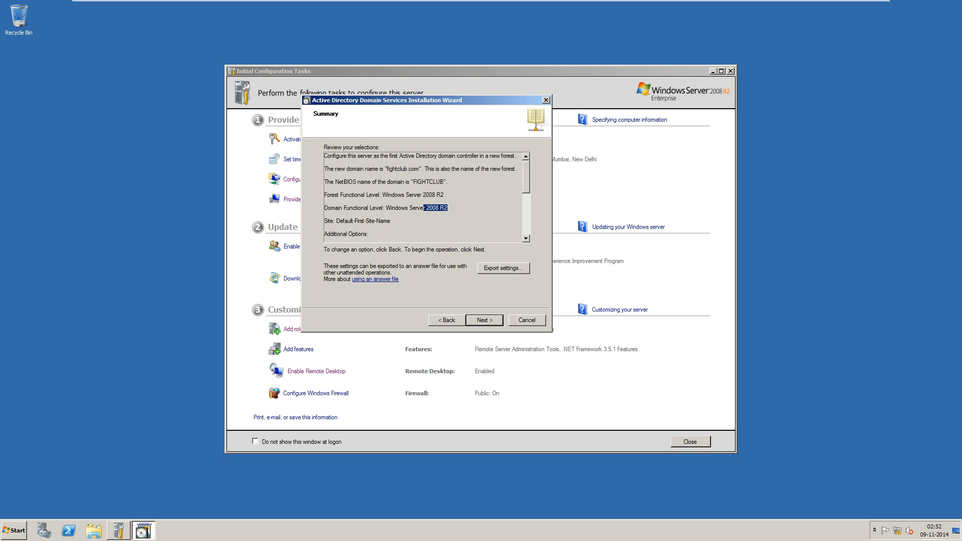
scroll(423, 197, down, 2)
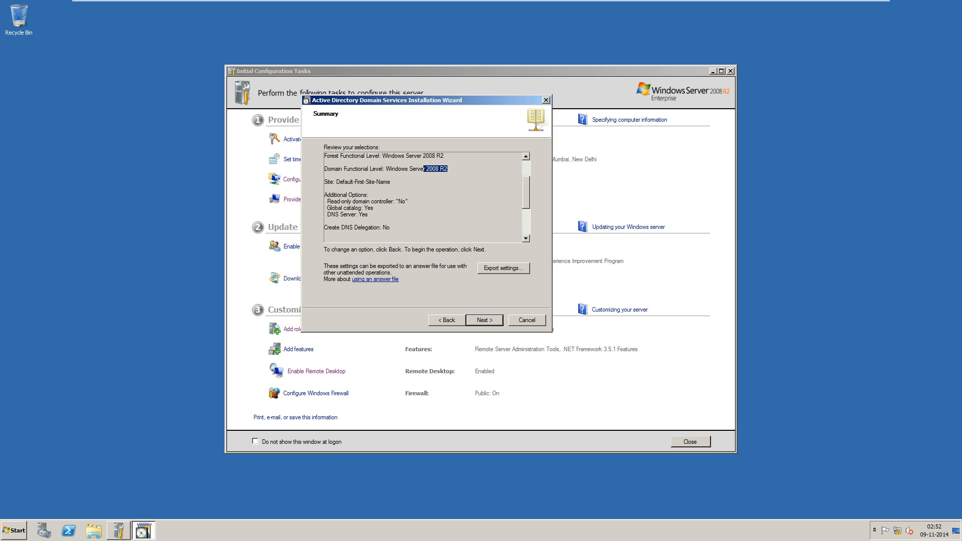
drag(348, 215, 390, 227)
key(Return)
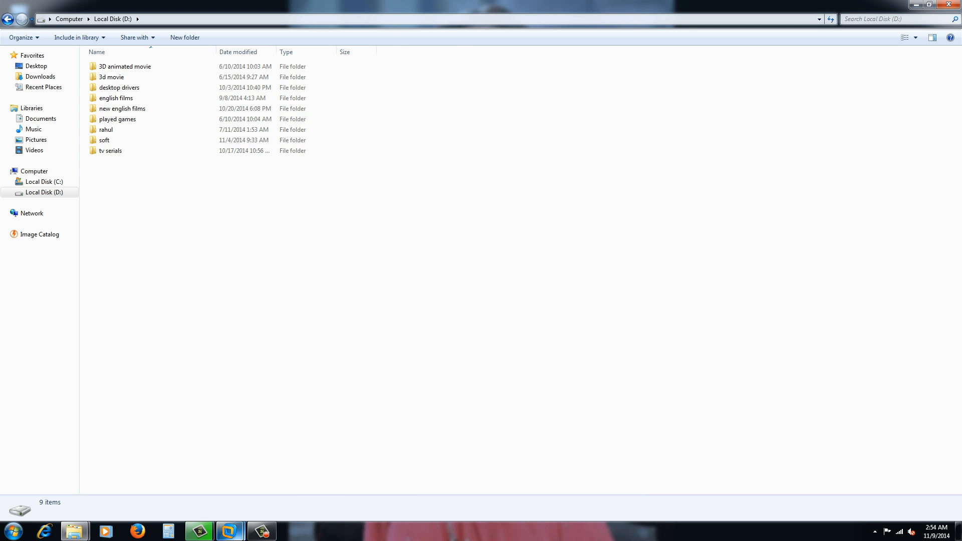
Finish the installation wizard, restart the server, and focus the VMware console.
mouse_move(229, 531)
click(285, 471)
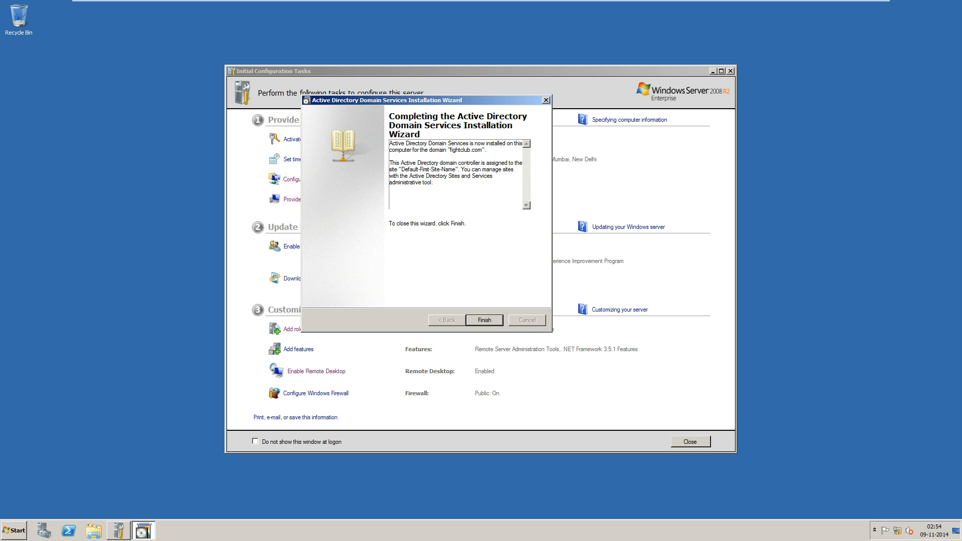
key(Return)
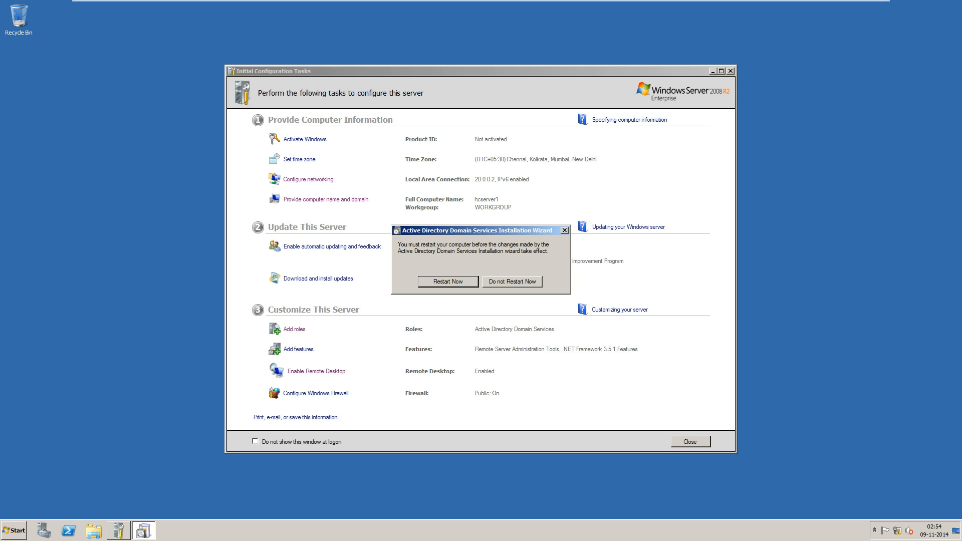
key(Return)
mouse_move(881, 1)
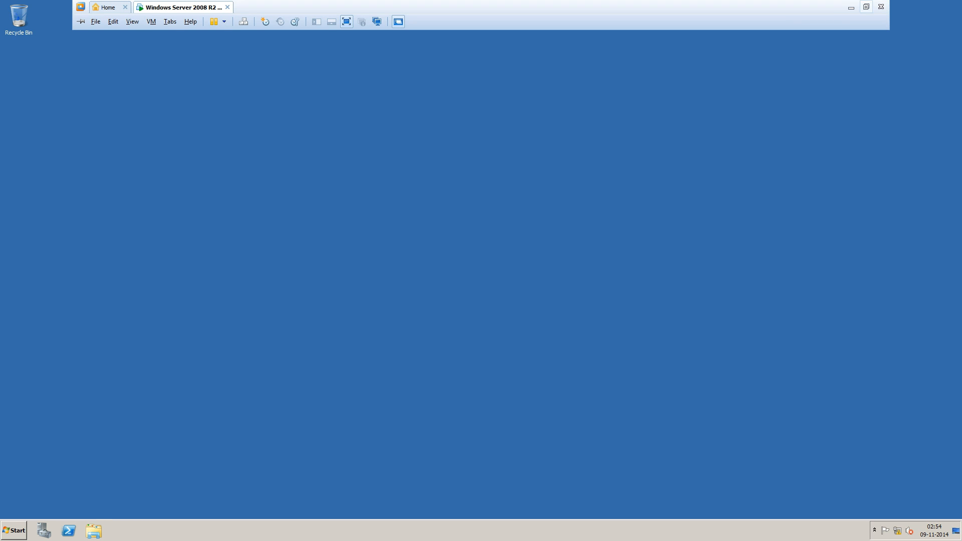
click(851, 5)
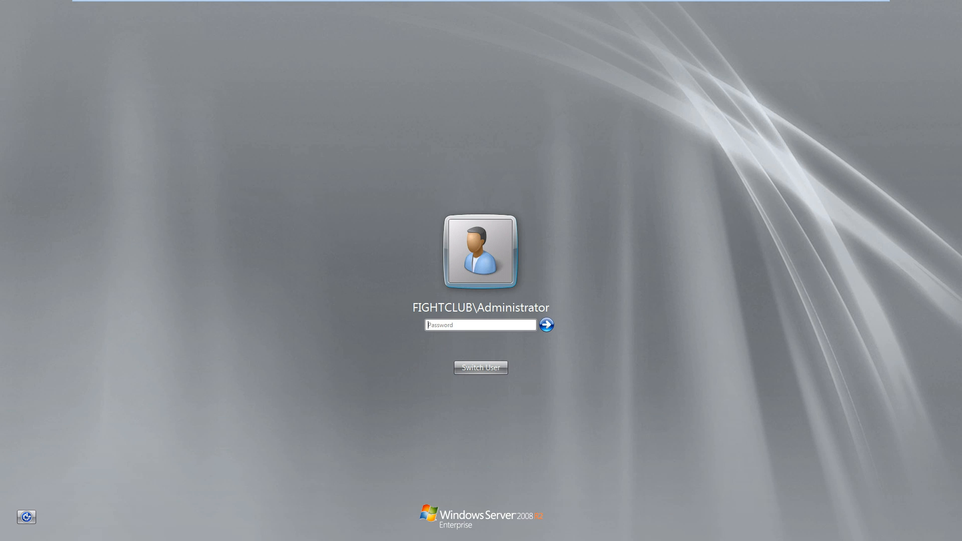
Log on to the FIGHTCLUB domain as Administrator with the account password.
text(********)
key(Return)
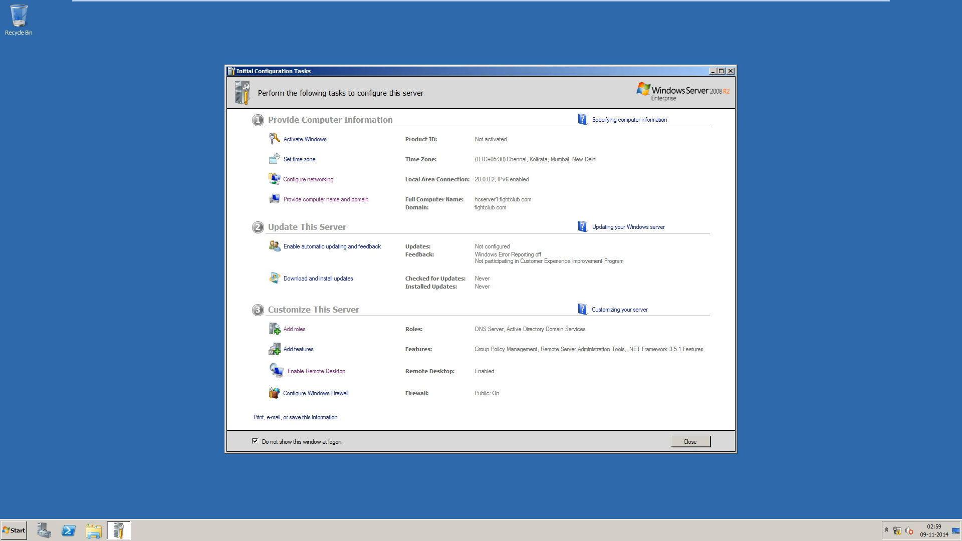
Close Initial Configuration Tasks, show Server Manager's Roles page maximized, and open Network and Sharing Center.
click(731, 71)
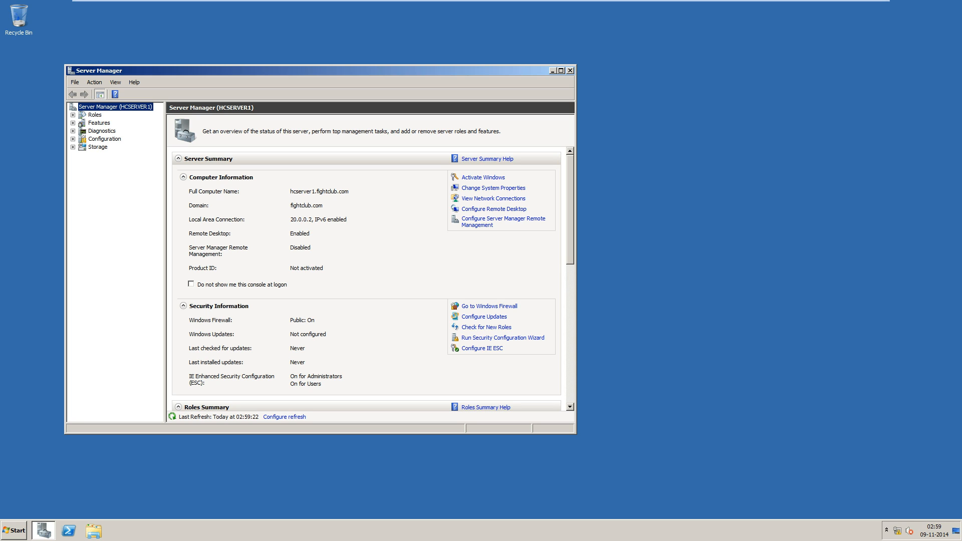
click(561, 70)
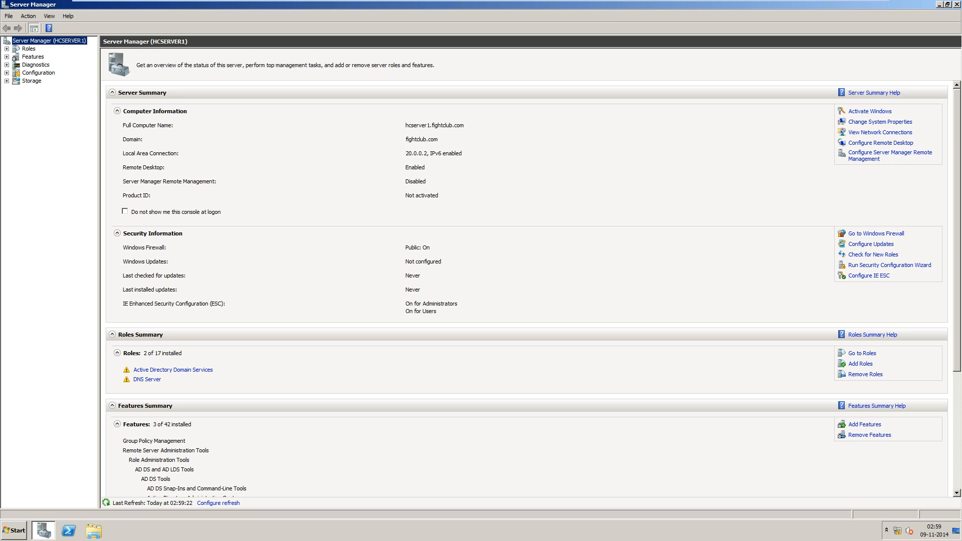
click(28, 48)
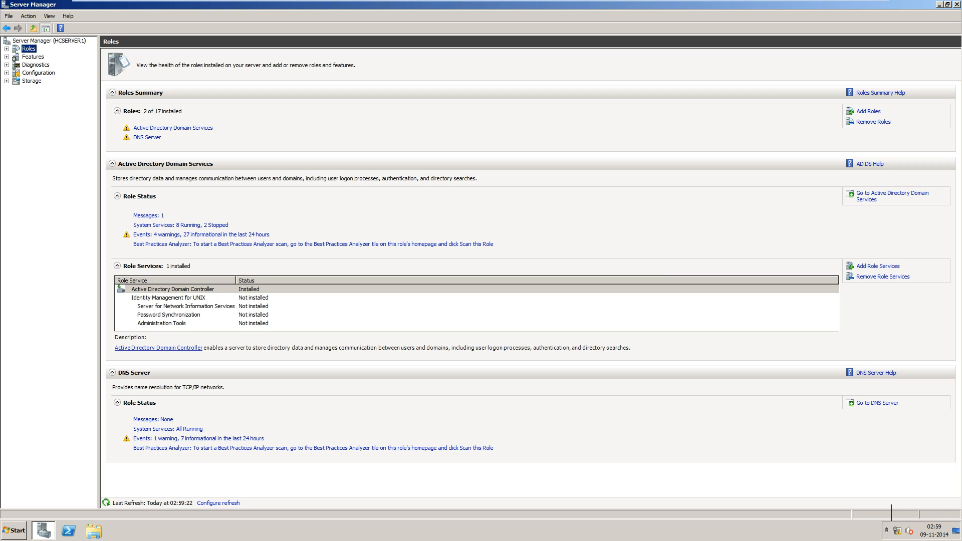
right_click(898, 531)
click(908, 523)
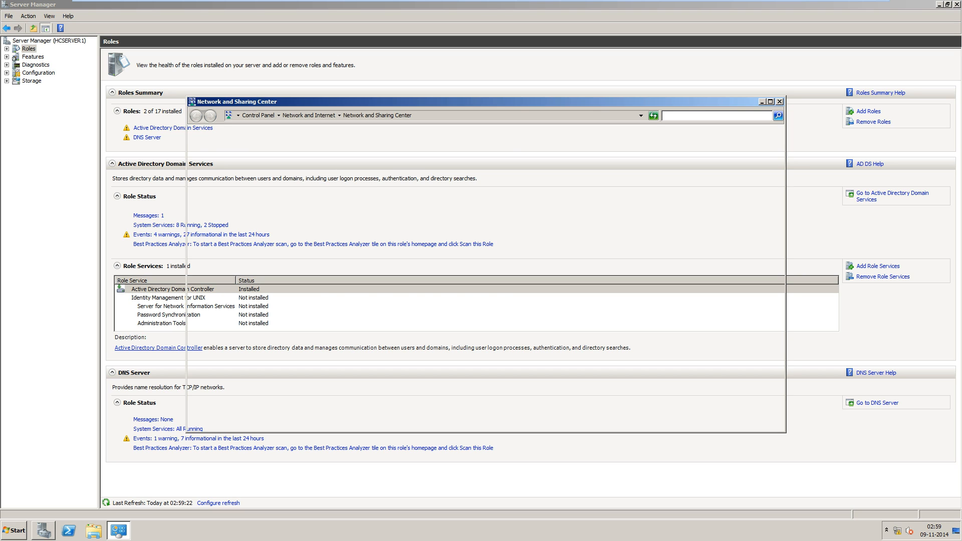
Verify Local Area Connection's IPv4 values (20.0.0.2, gateway 20.0.0.1, DNS 127.0.0.1), then close the windows.
click(231, 153)
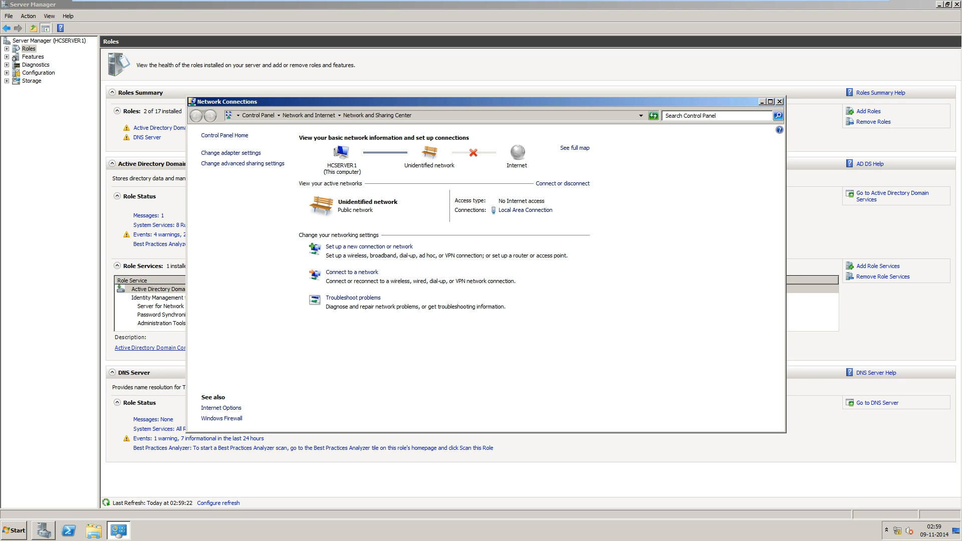
right_click(238, 160)
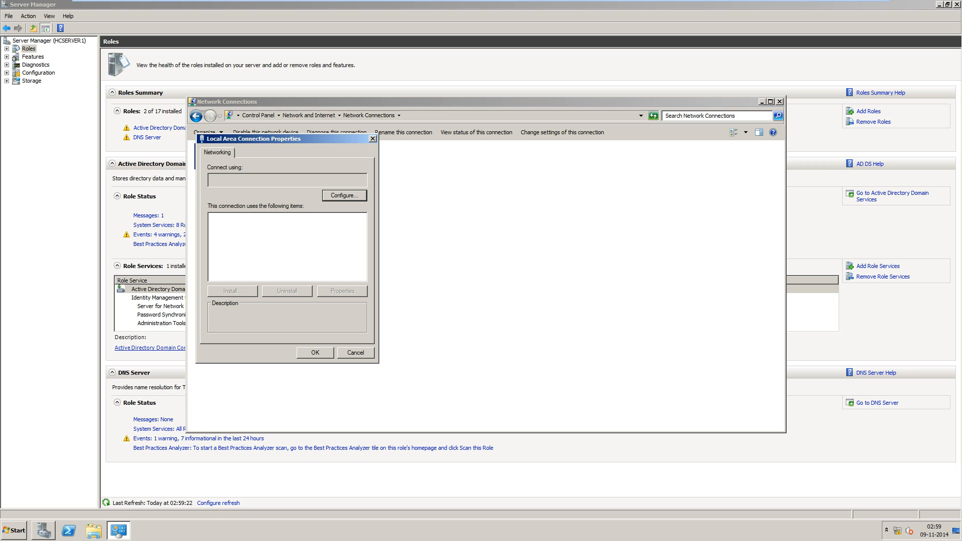
click(274, 251)
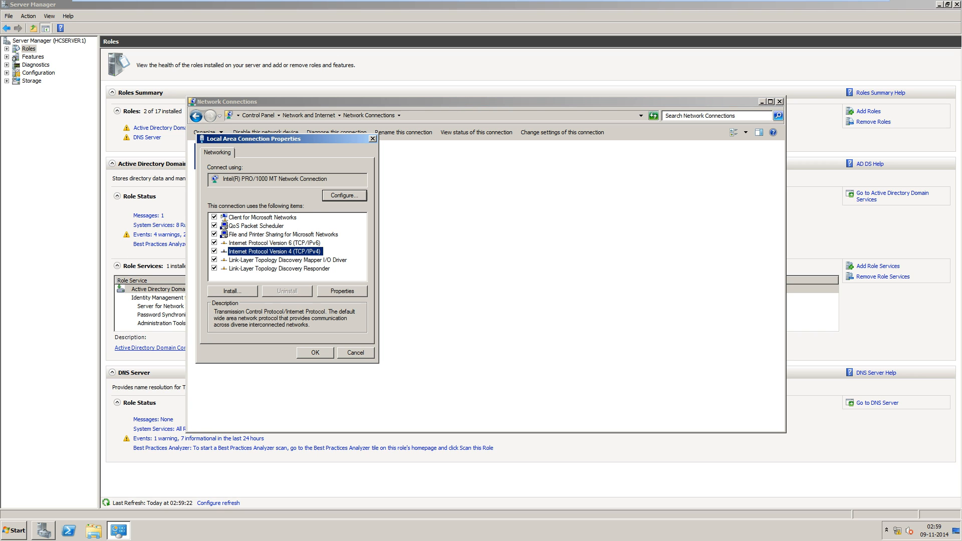
click(342, 292)
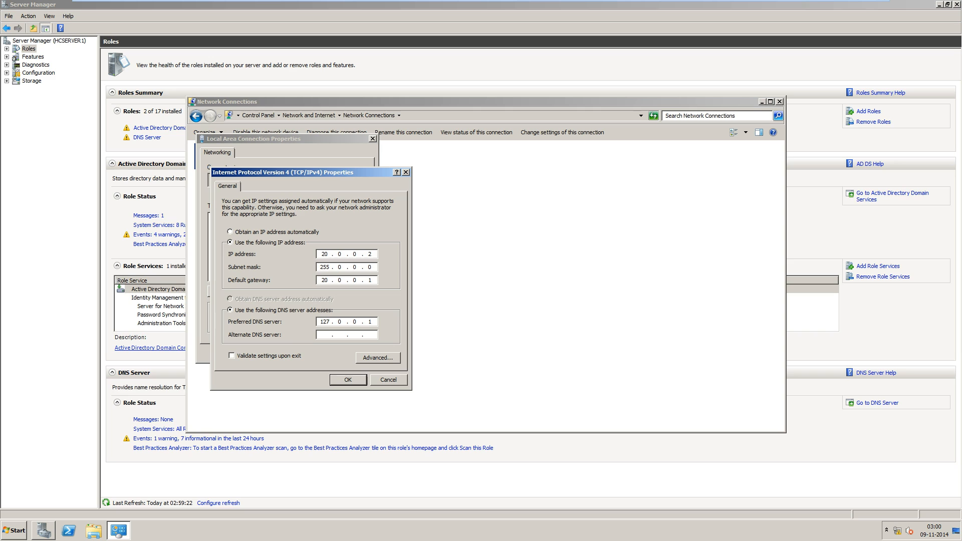
key(Return)
key(Return)
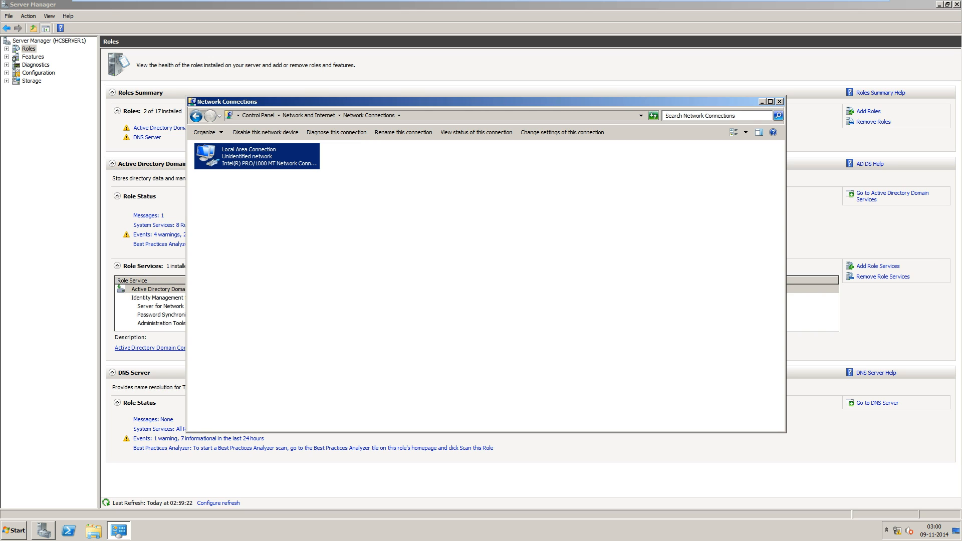
key(alt+F4)
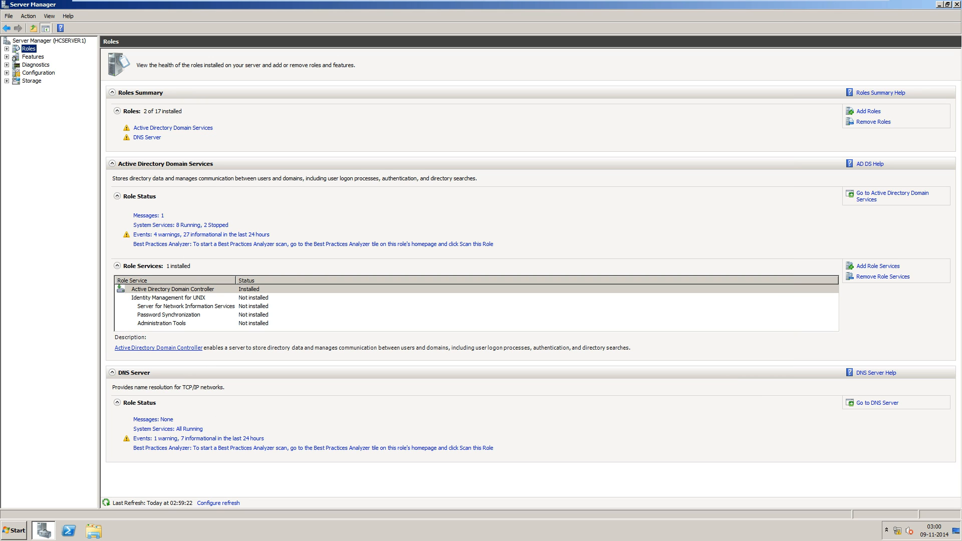
Expand Roles > Active Directory Domain Services and browse Active Directory Sites and Services.
key(super+d)
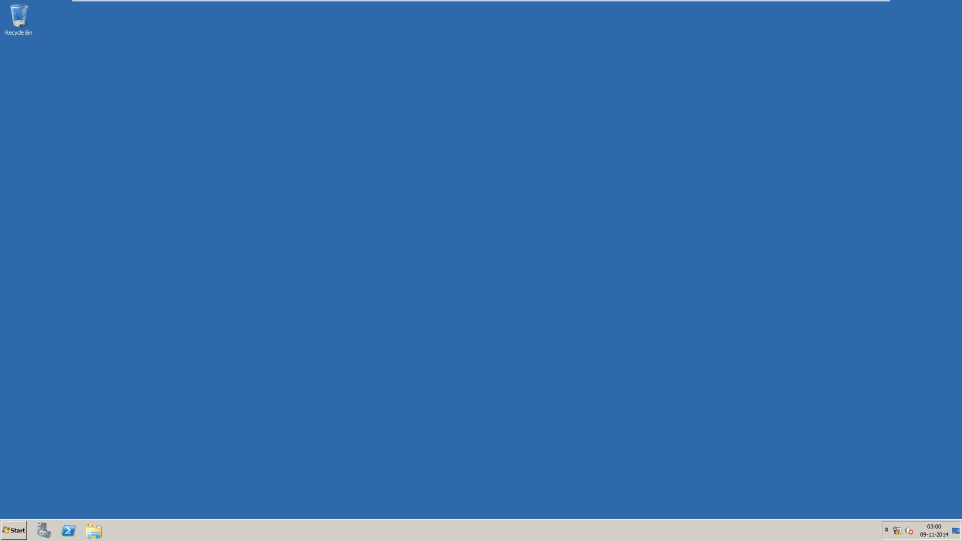
key(super+d)
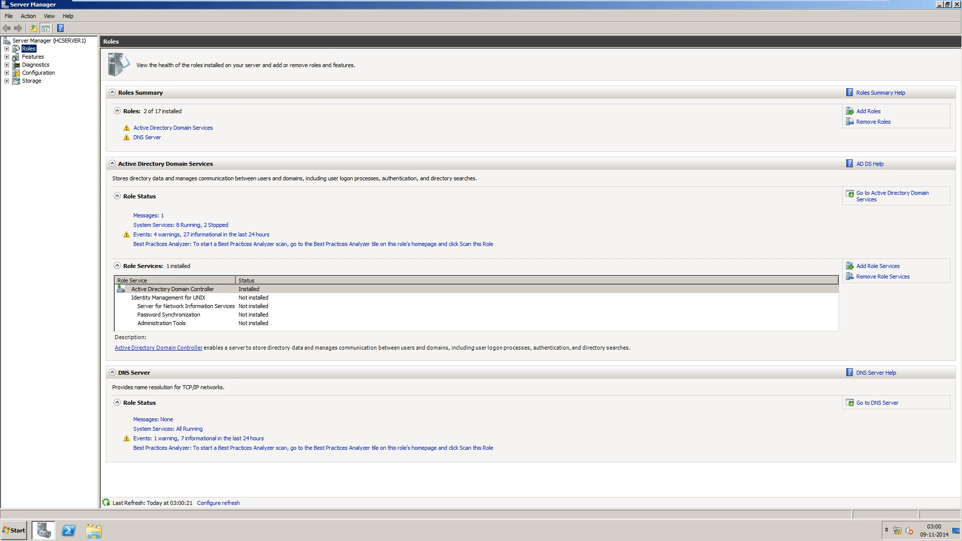
click(6, 48)
click(60, 57)
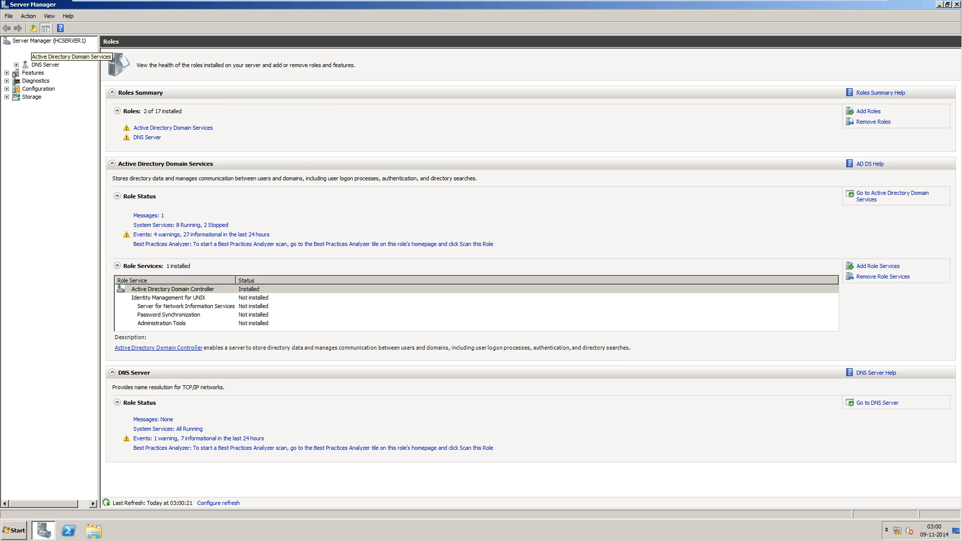
click(16, 57)
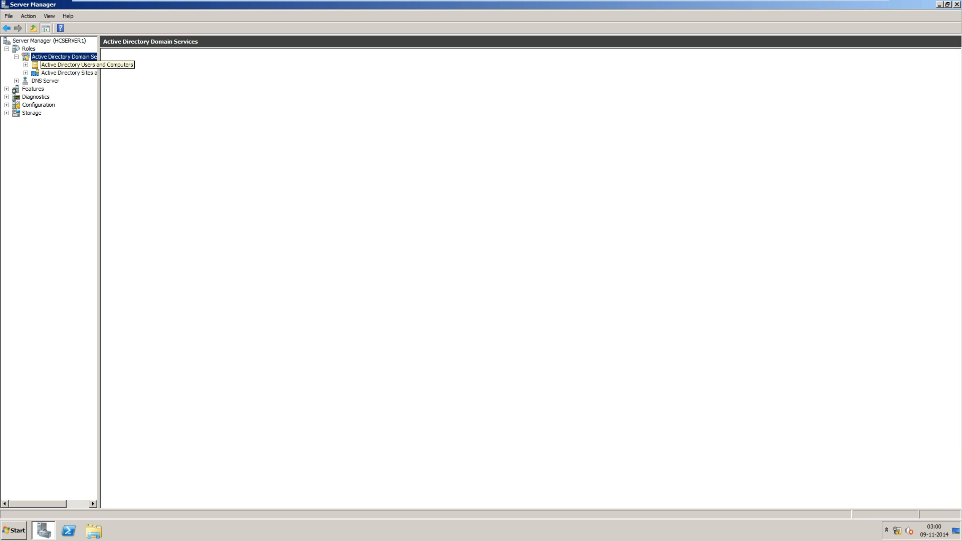
click(65, 64)
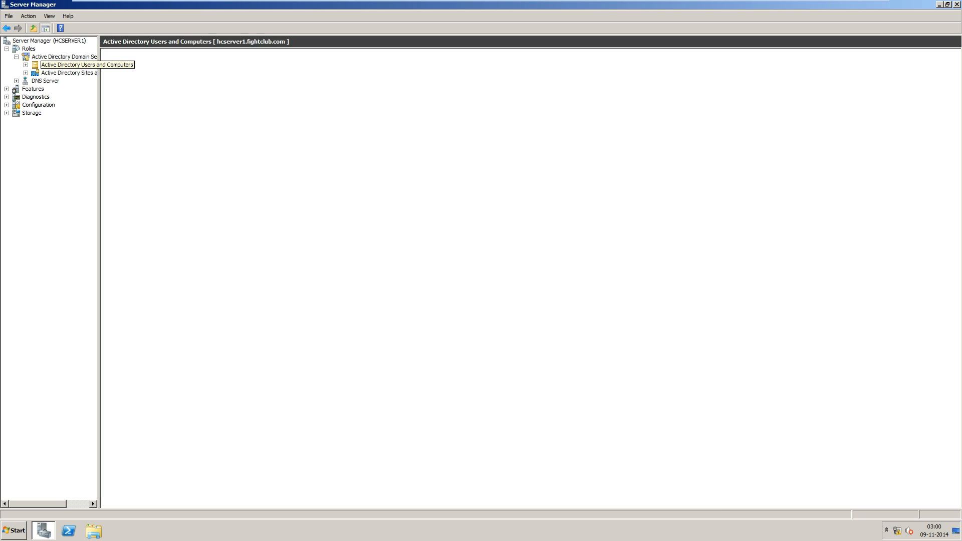
click(68, 73)
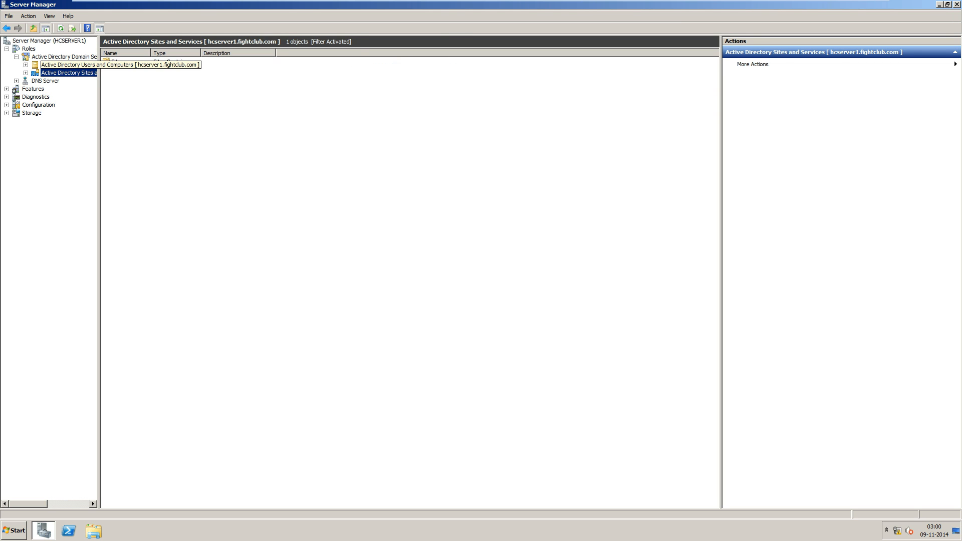
click(26, 73)
click(56, 81)
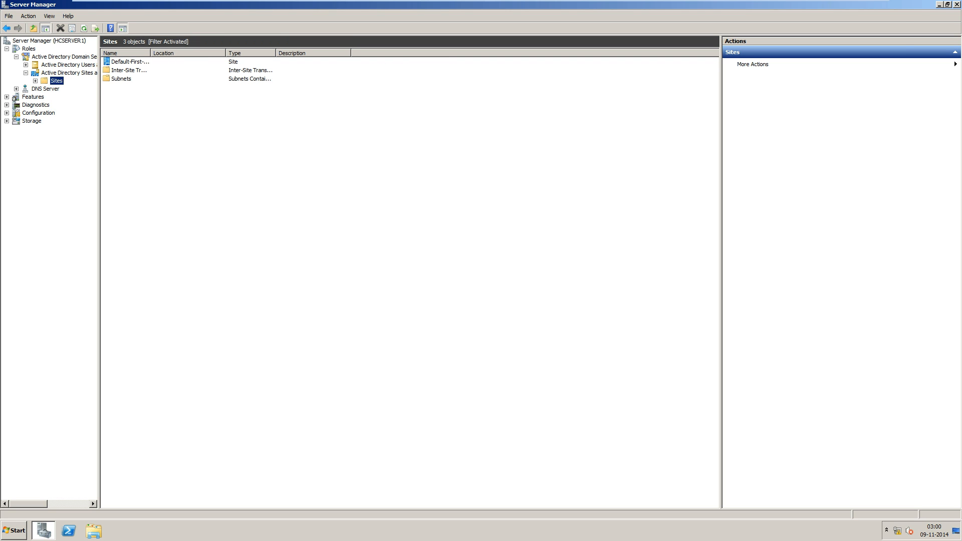
click(35, 80)
click(35, 81)
Open the fightclub.com Users container under Active Directory Users and Computers.
click(68, 65)
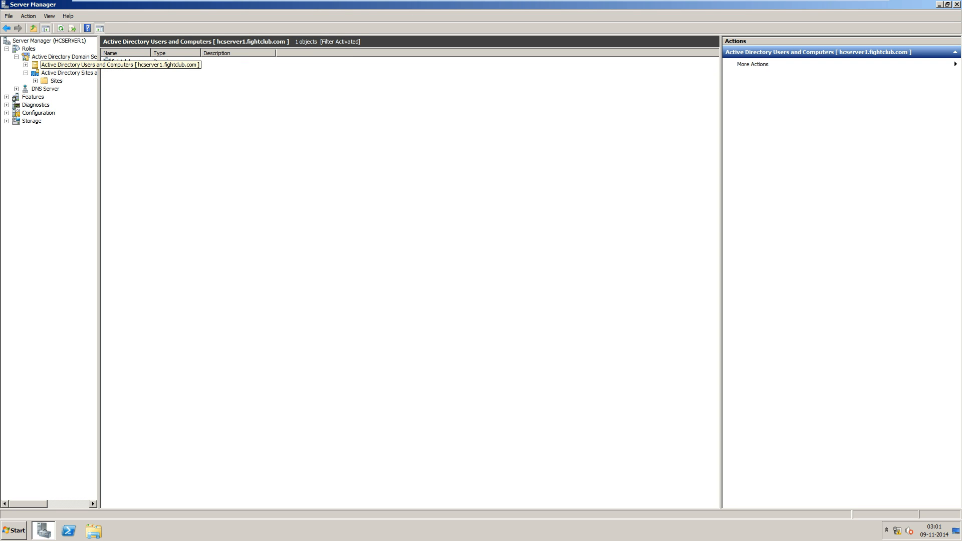
click(26, 65)
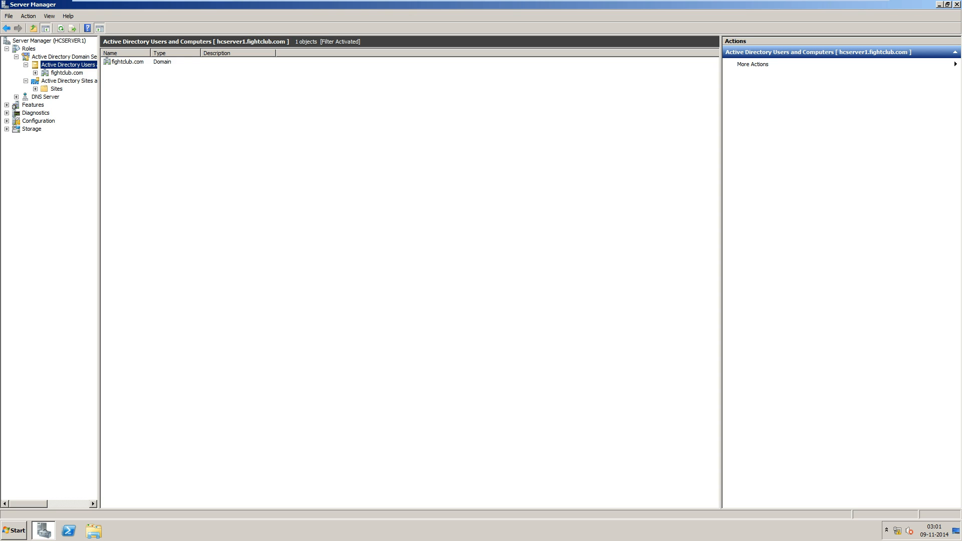
click(67, 73)
click(35, 73)
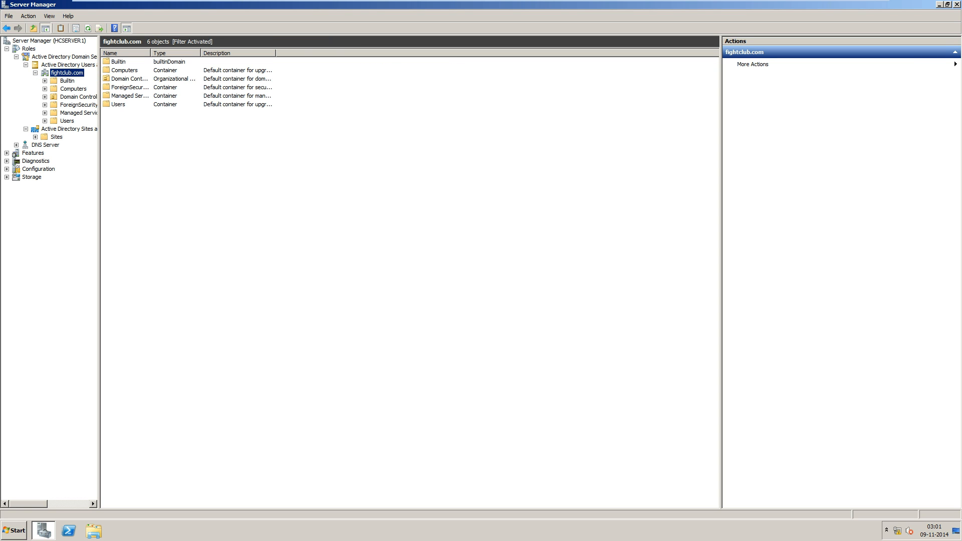
click(67, 121)
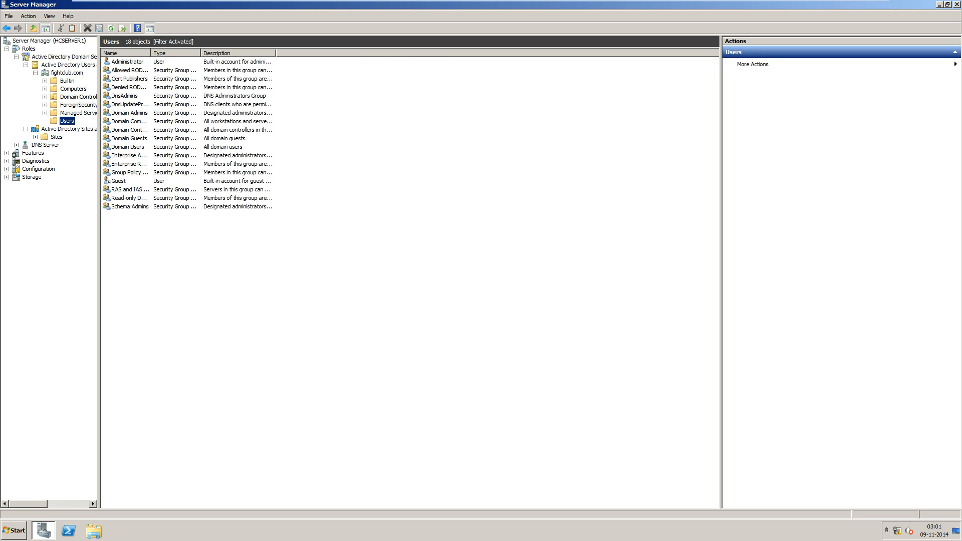
Rename the Administrator account to a personal full name and accept the rename warning.
click(128, 62)
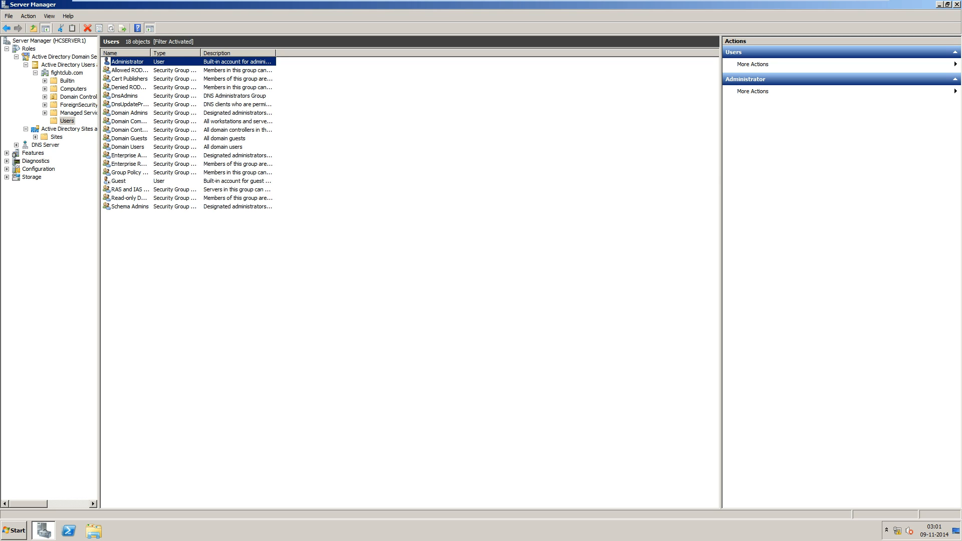
right_click(121, 61)
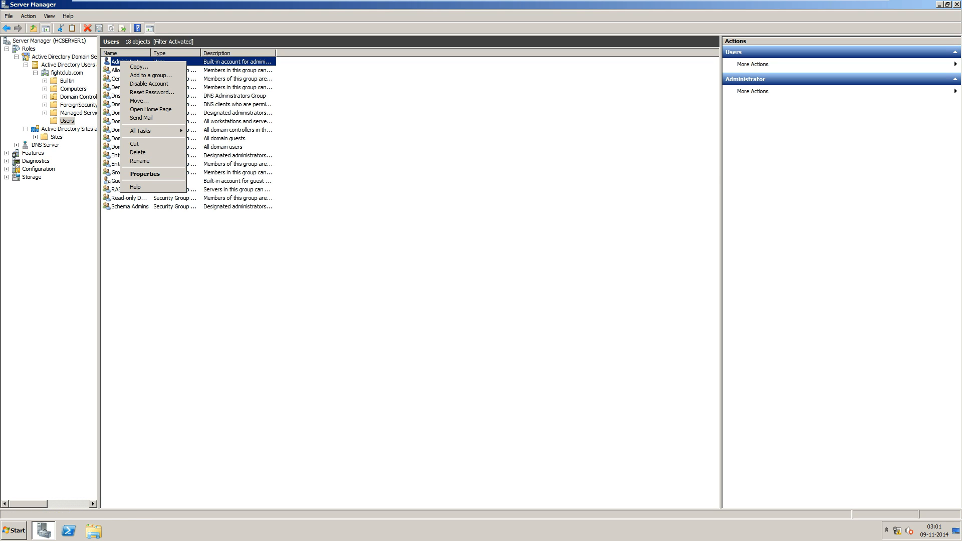
click(139, 161)
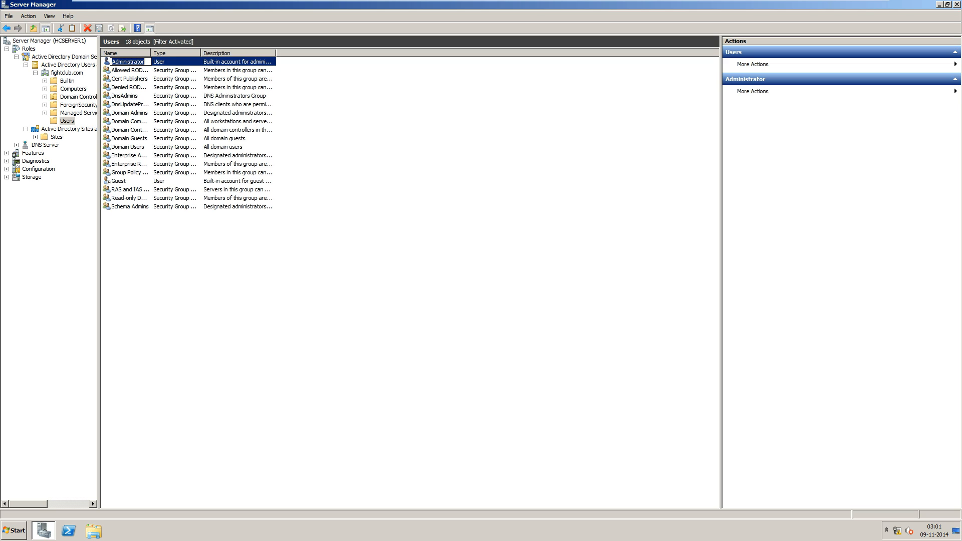
text(RAHU)
key(BackSpace)
key(BackSpace)
key(BackSpace)
key(BackSpace)
text(rahulsinha)
key(Return)
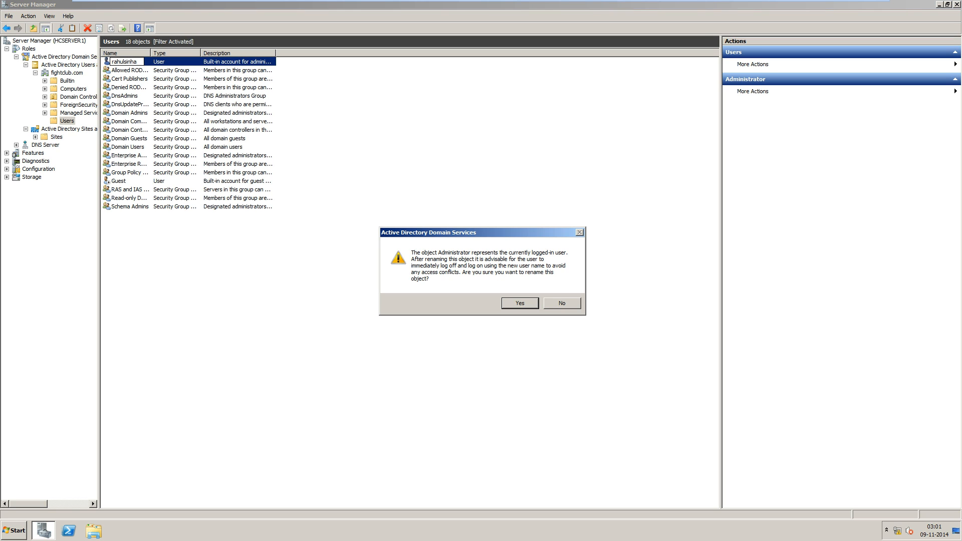
key(Return)
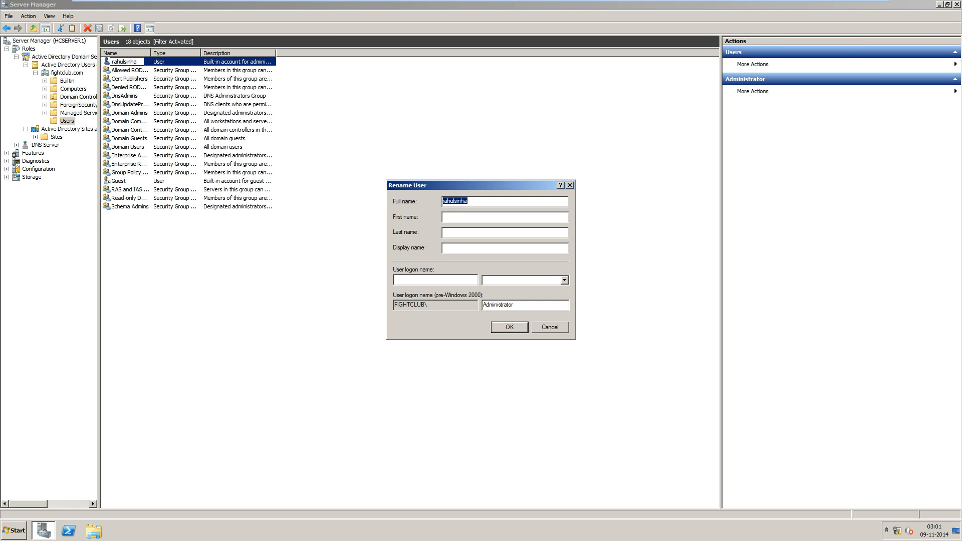
click(444, 217)
text(rahulsinha)
click(564, 281)
click(521, 296)
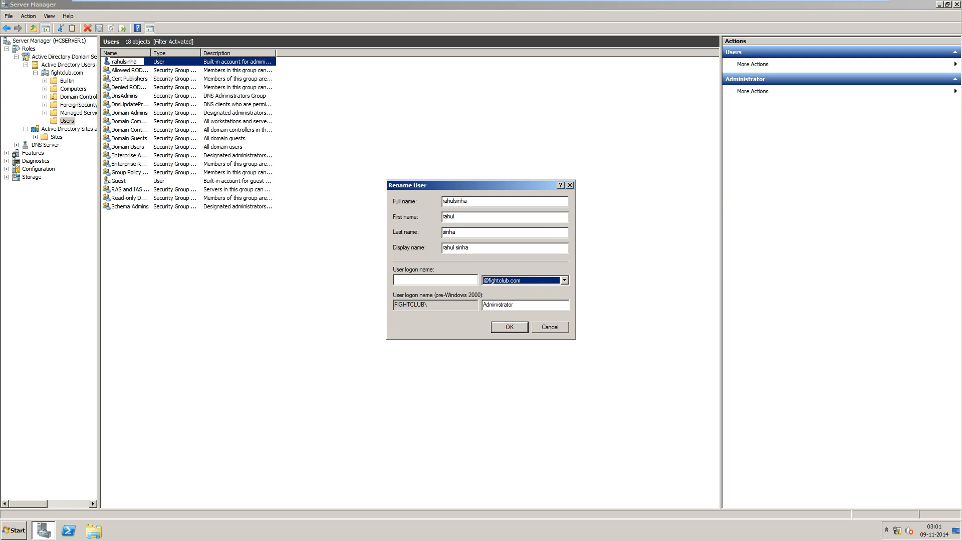
click(430, 280)
text(ra)
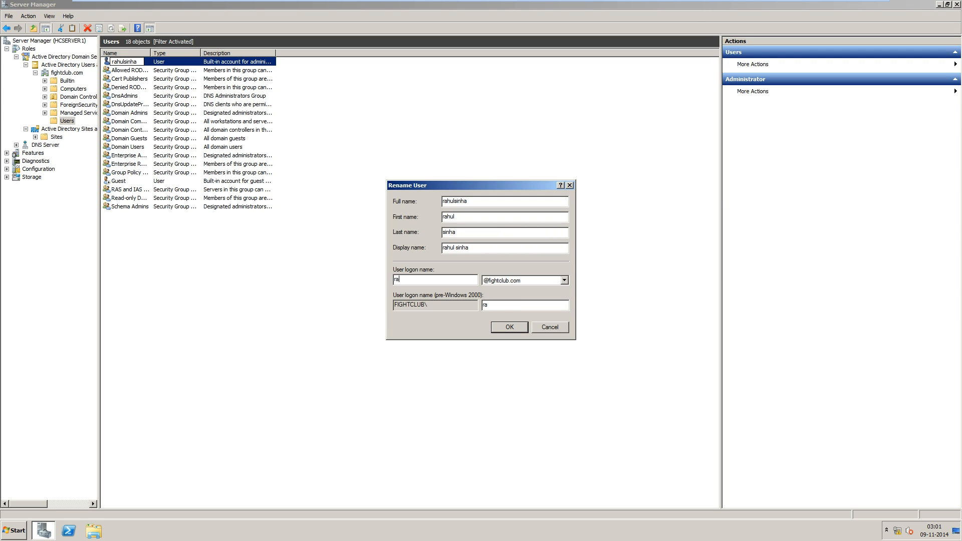
text(hulsinha)
key(Return)
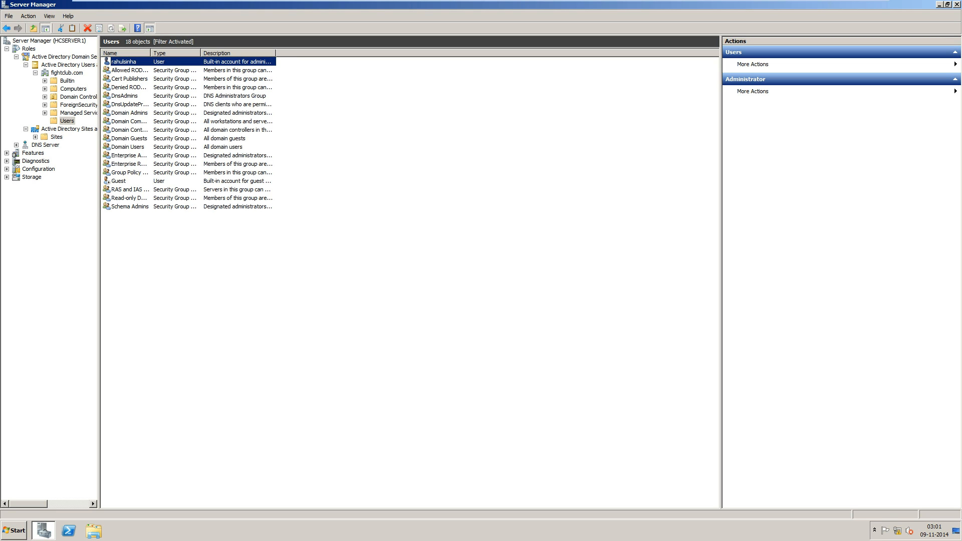
Start a new domain user in Users, entering first name test and a logon name.
right_click(169, 256)
mouse_move(200, 339)
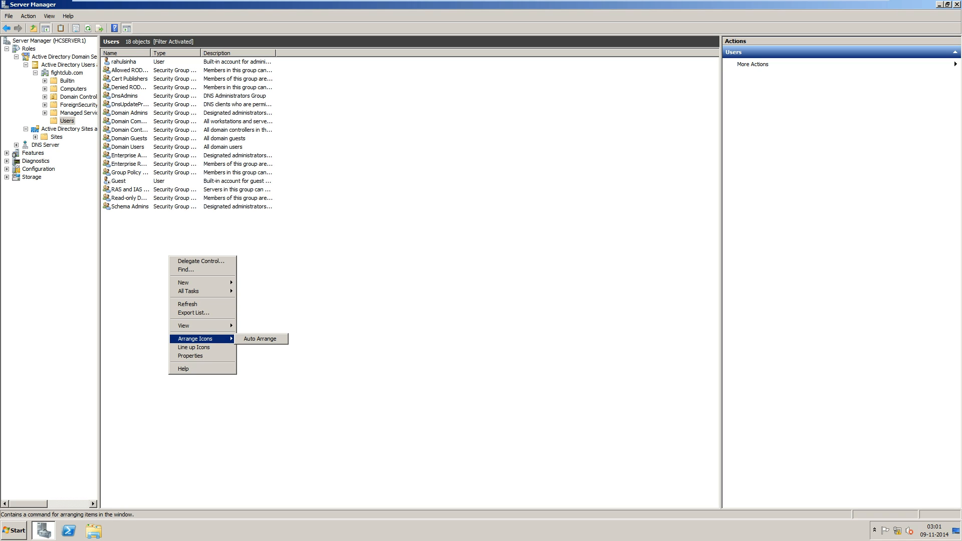
mouse_move(201, 283)
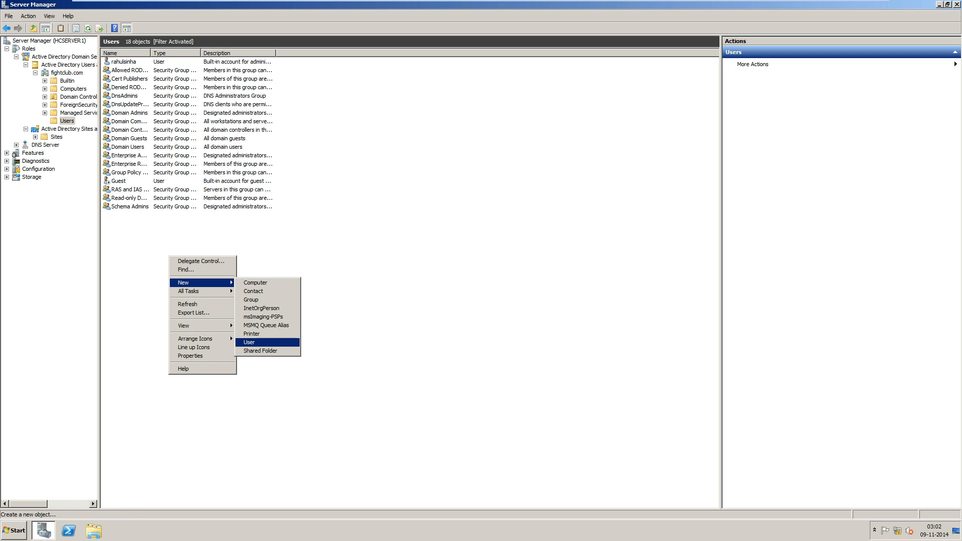
click(251, 343)
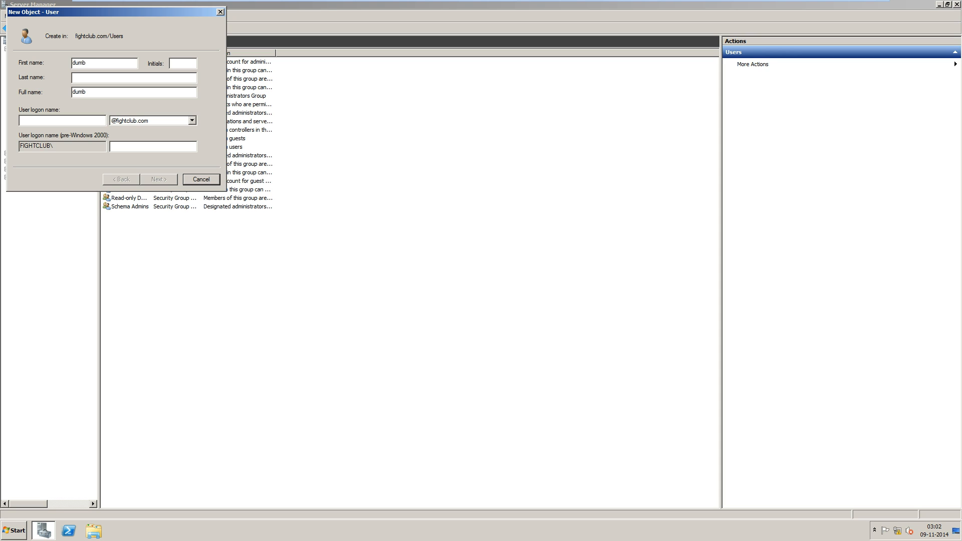
text(1)
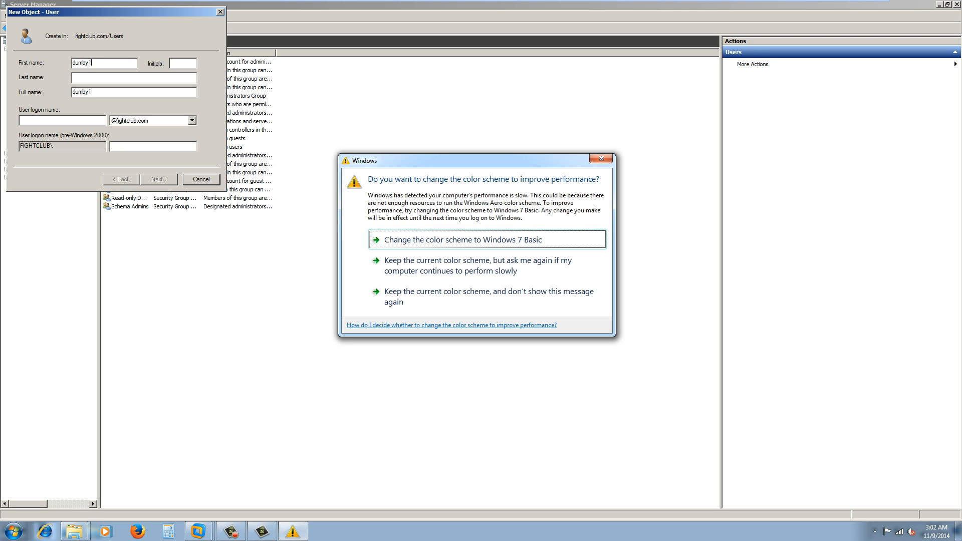
key(Escape)
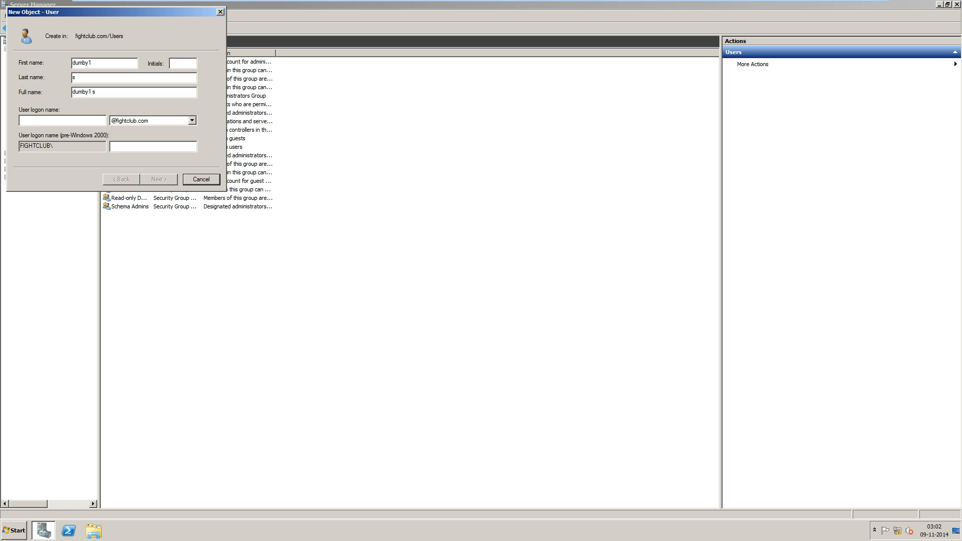
text(dumb)
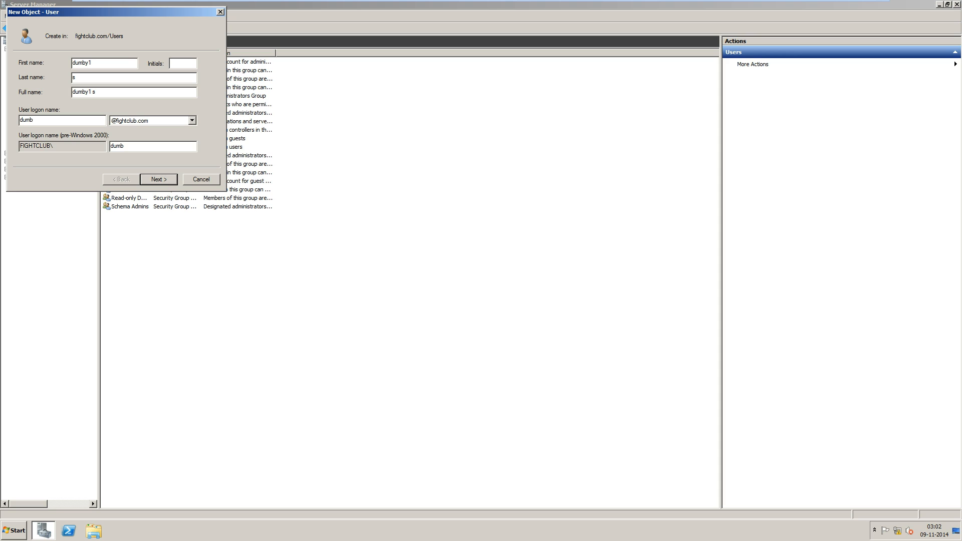
key(BackSpace)
key(BackSpace)
key(BackSpace)
key(BackSpace)
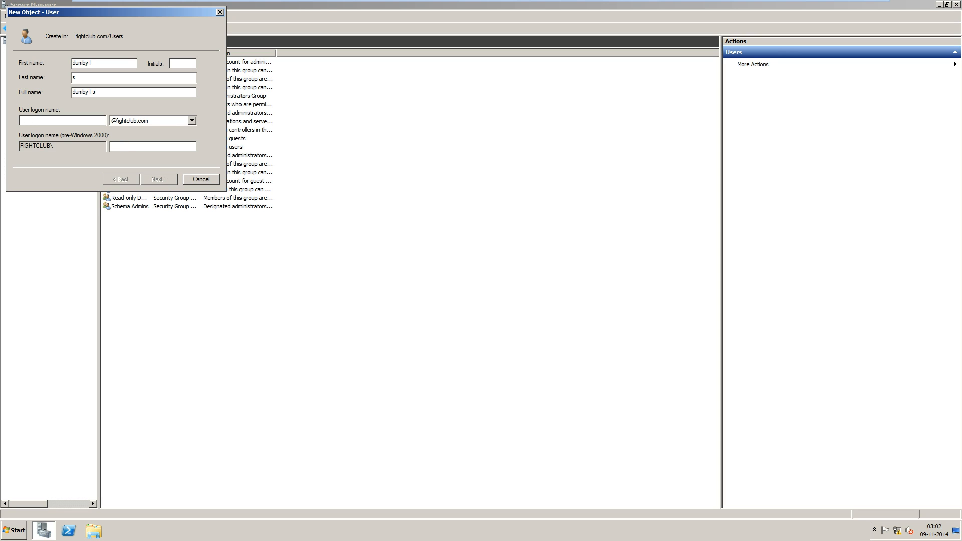
text(te)
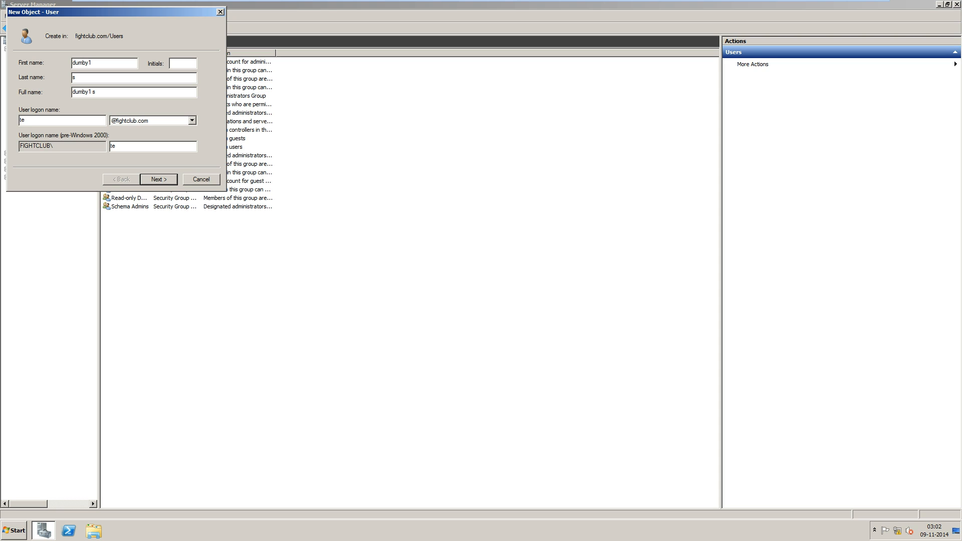
text(st1)
drag(93, 63, 73, 63)
text(test)
Set the test user's password and finish creating the account.
key(Return)
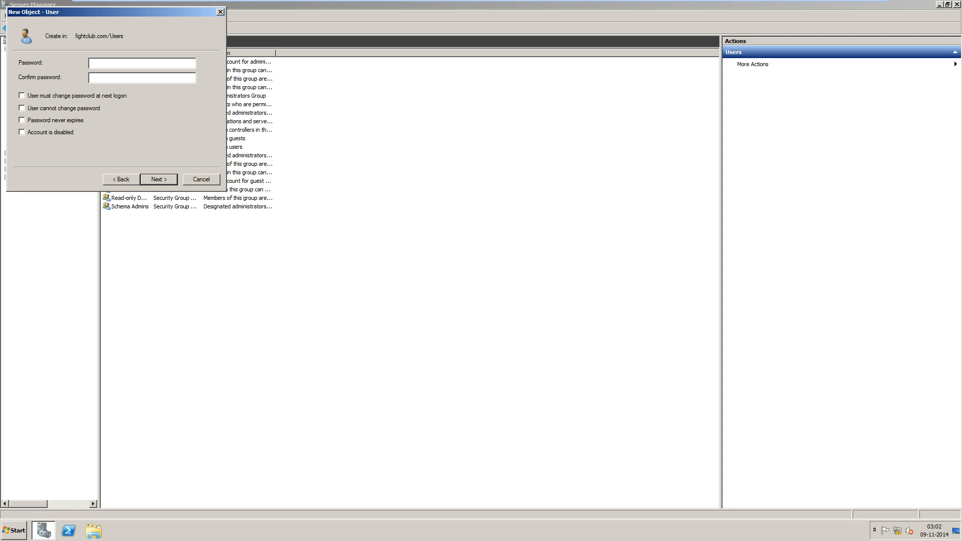
text(••)
key(BackSpace)
key(BackSpace)
key(BackSpace)
key(BackSpace)
key(BackSpace)
text(•••••••••••••••)
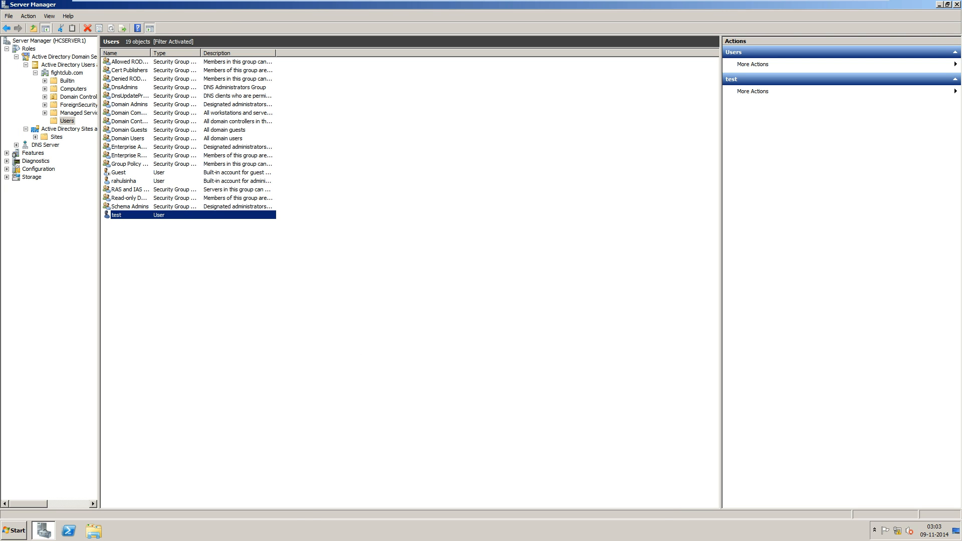
key(space)
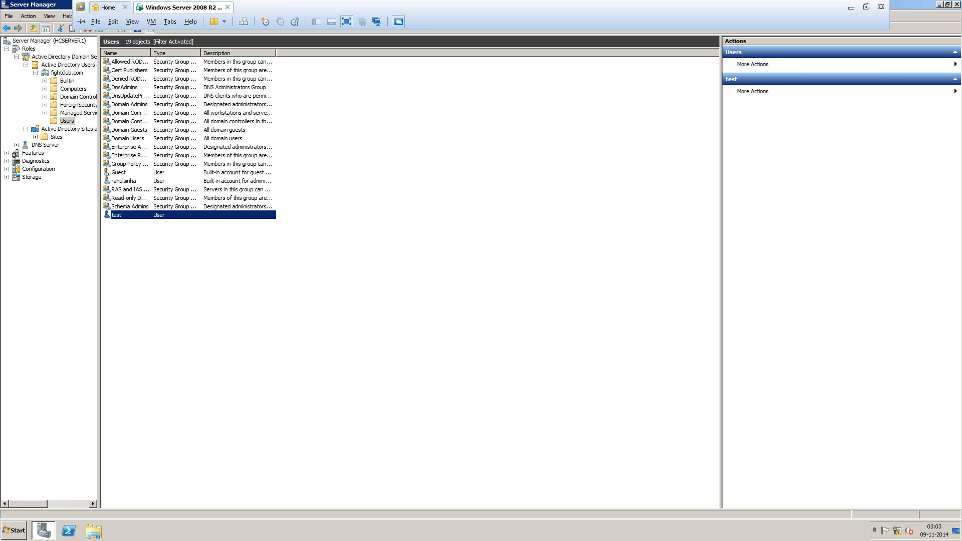
Minimize the virtual machine and leave the Camtasia recorder running in the background.
click(851, 5)
click(262, 531)
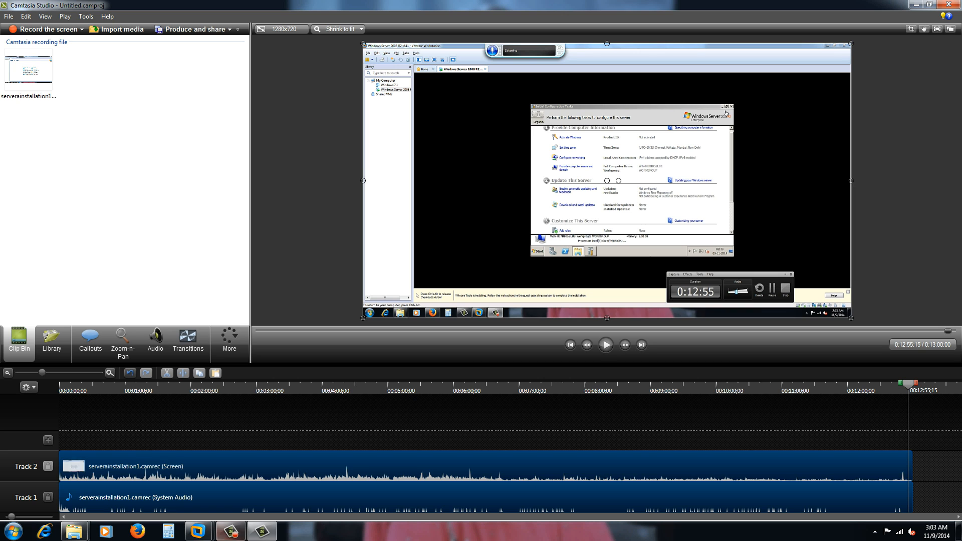
click(230, 531)
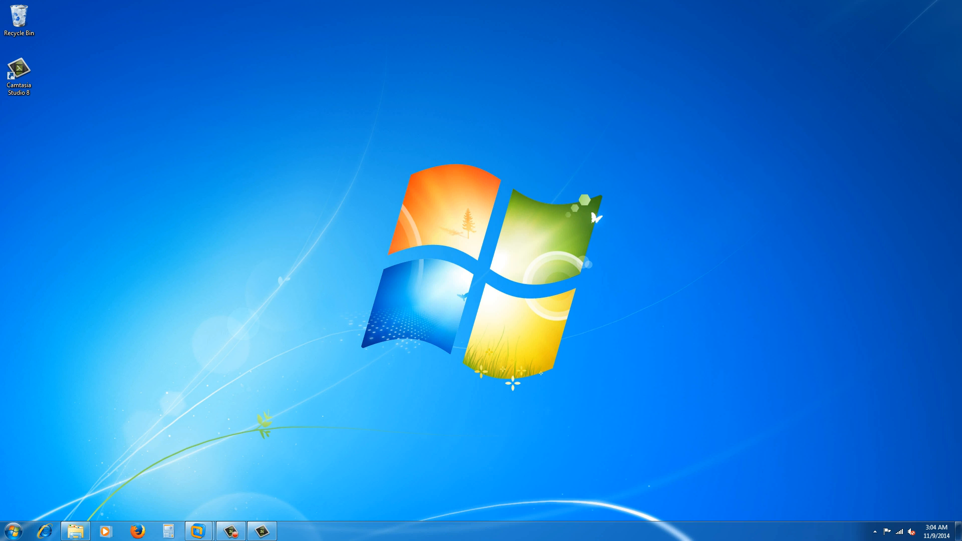
click(230, 531)
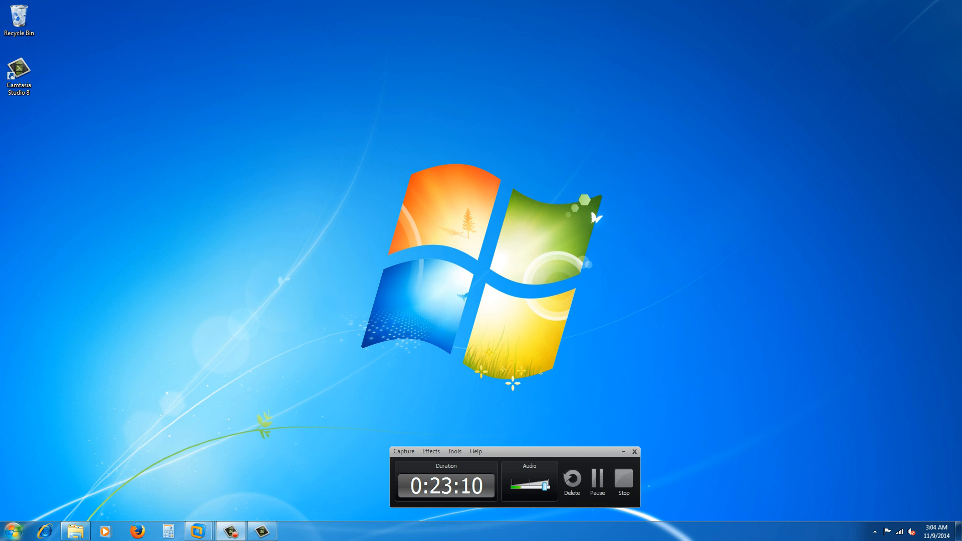
Go to Control Panel's Hardware and Sound and launch Add a device.
click(13, 531)
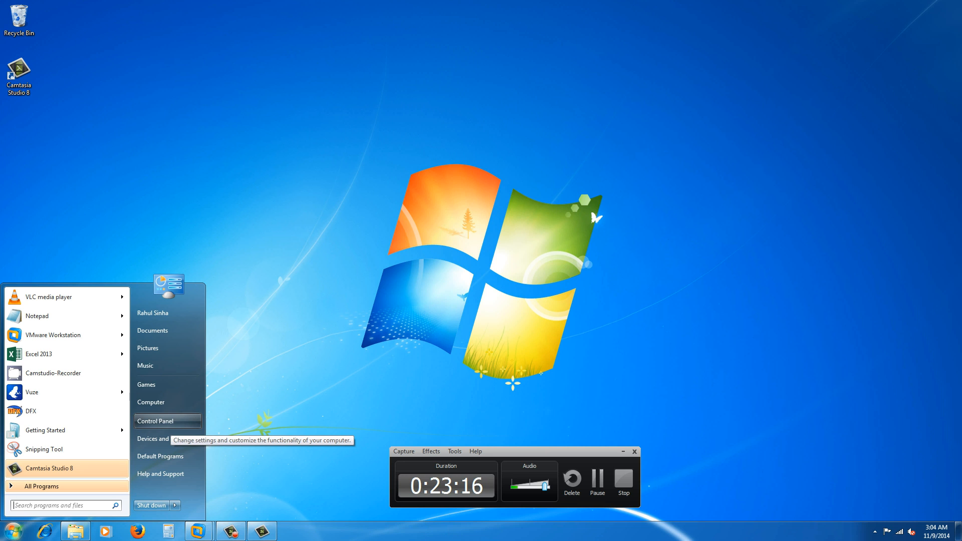
click(160, 421)
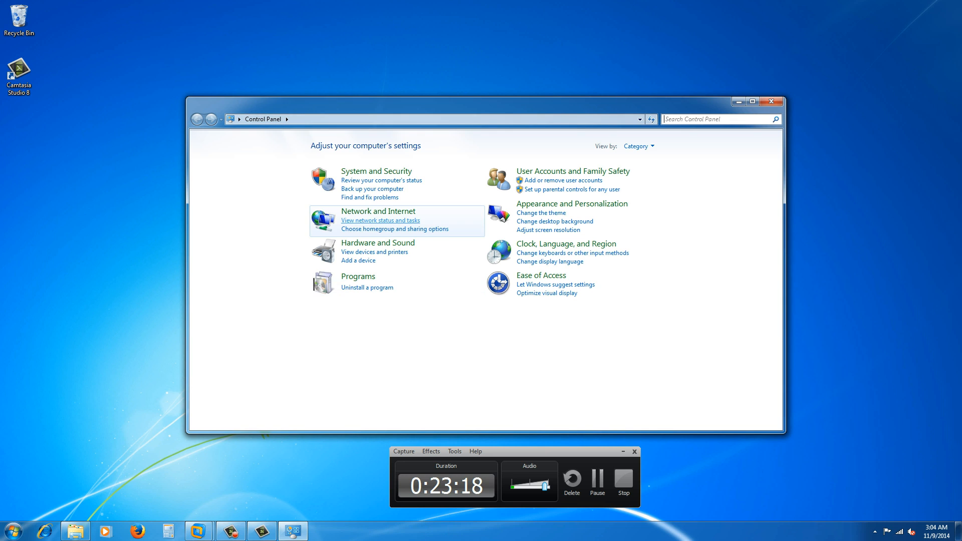
click(378, 243)
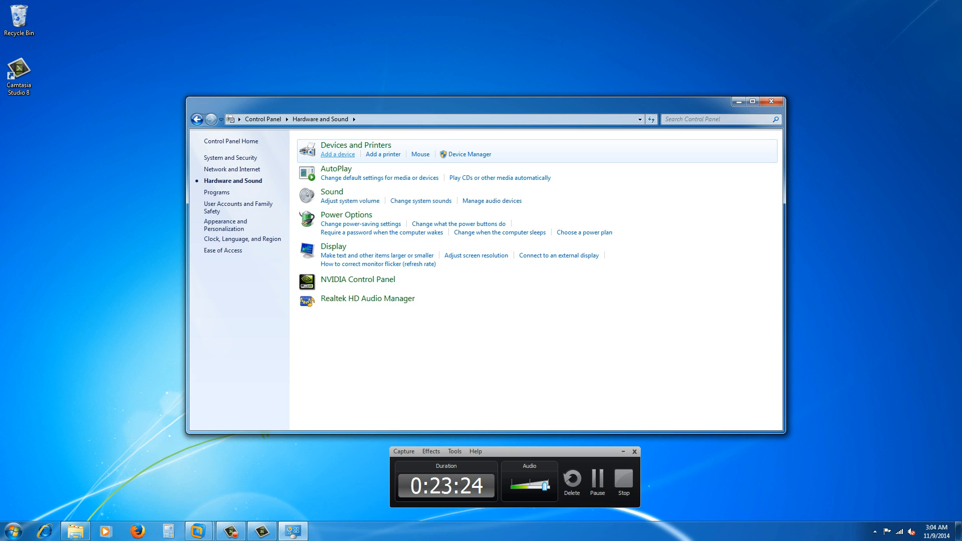
click(338, 155)
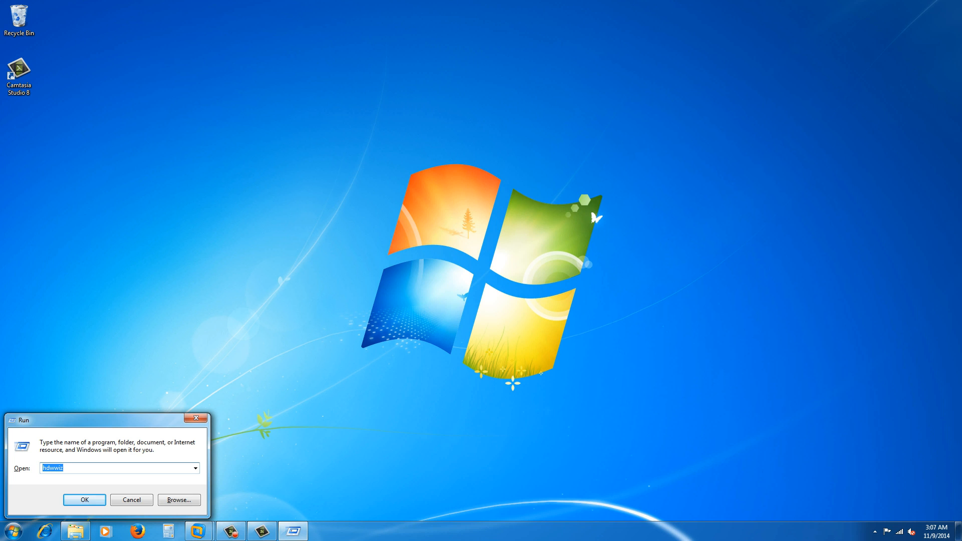
Run hdwwiz and choose manual installation of a Network adapters hardware type.
key(BackSpace)
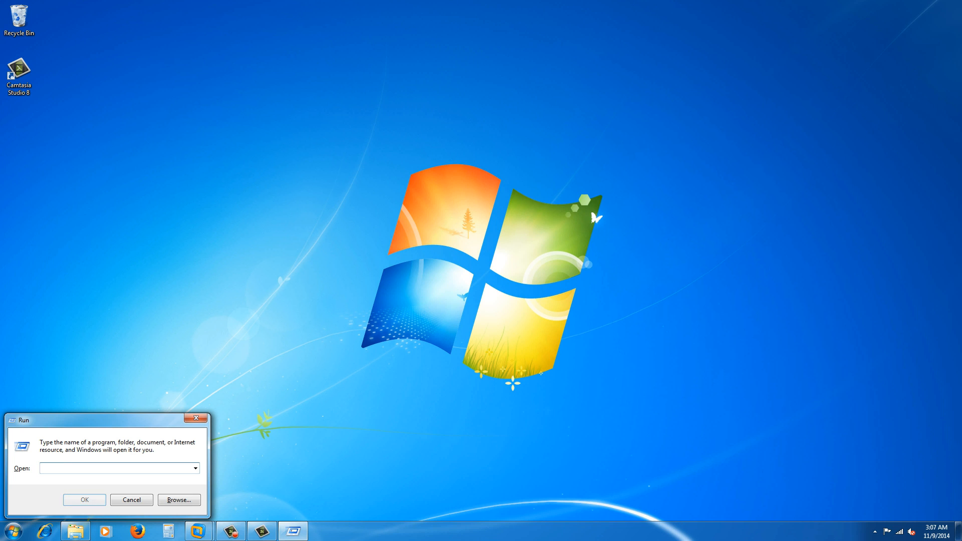
text(hd)
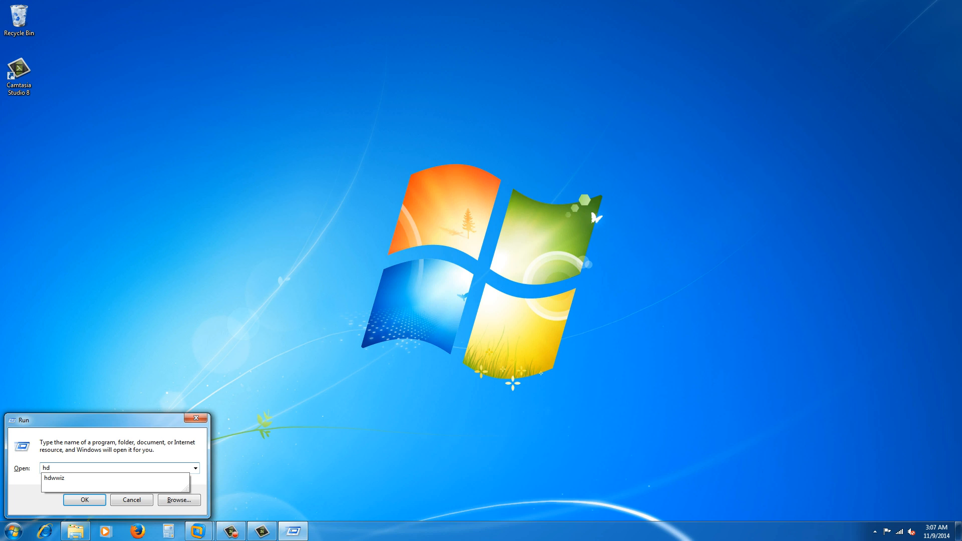
text(wwiz)
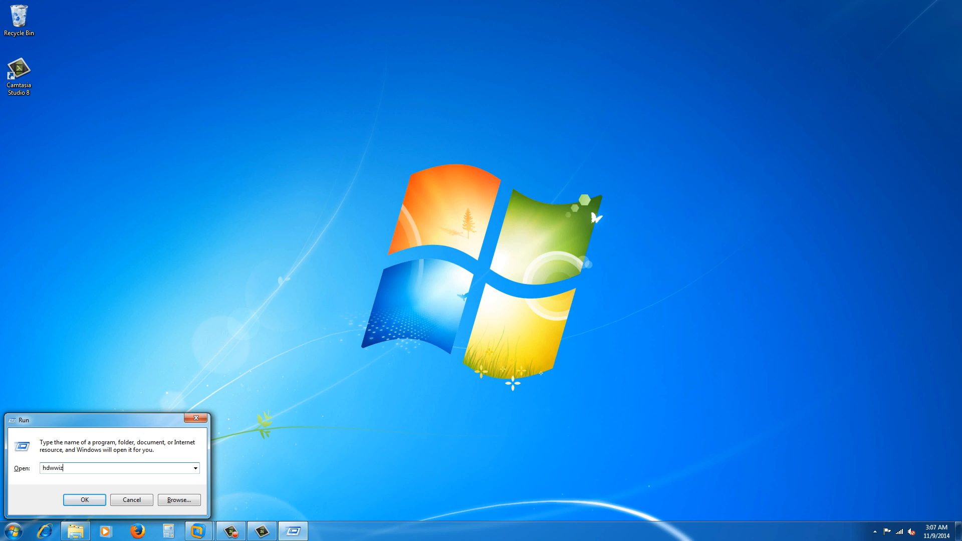
key(Return)
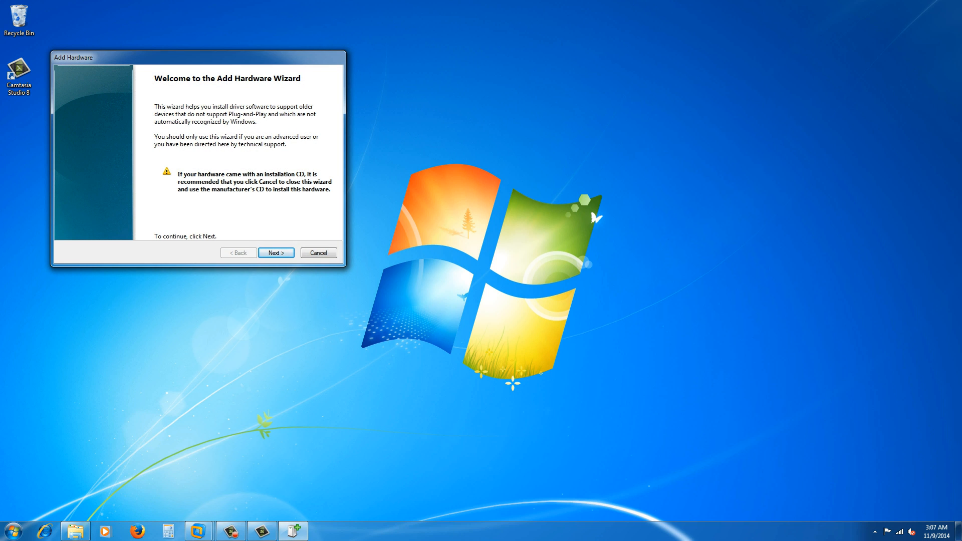
key(Return)
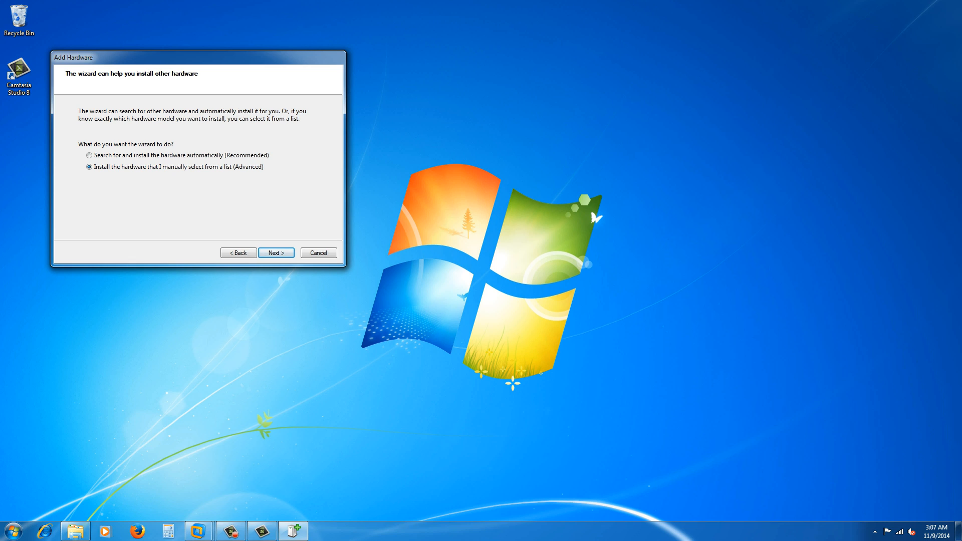
key(Return)
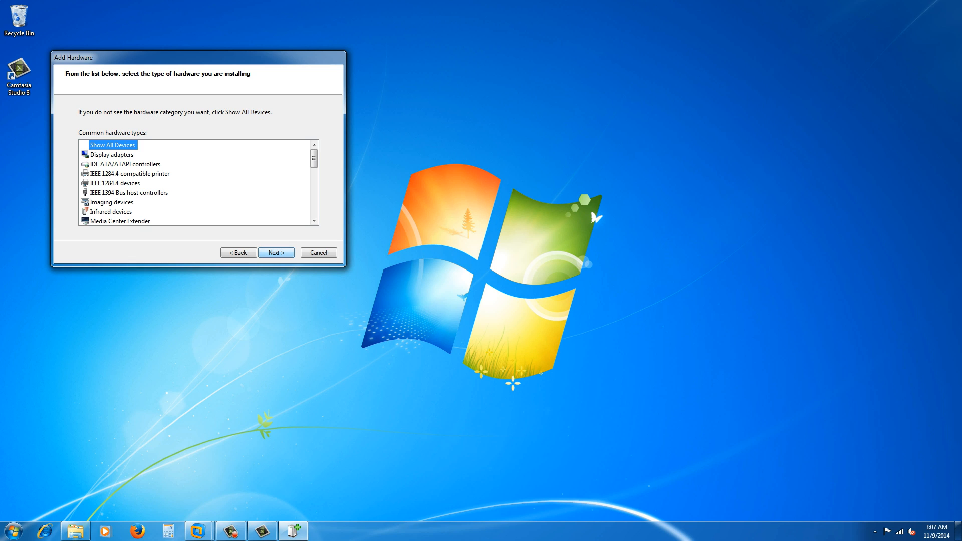
scroll(199, 183, down, 8)
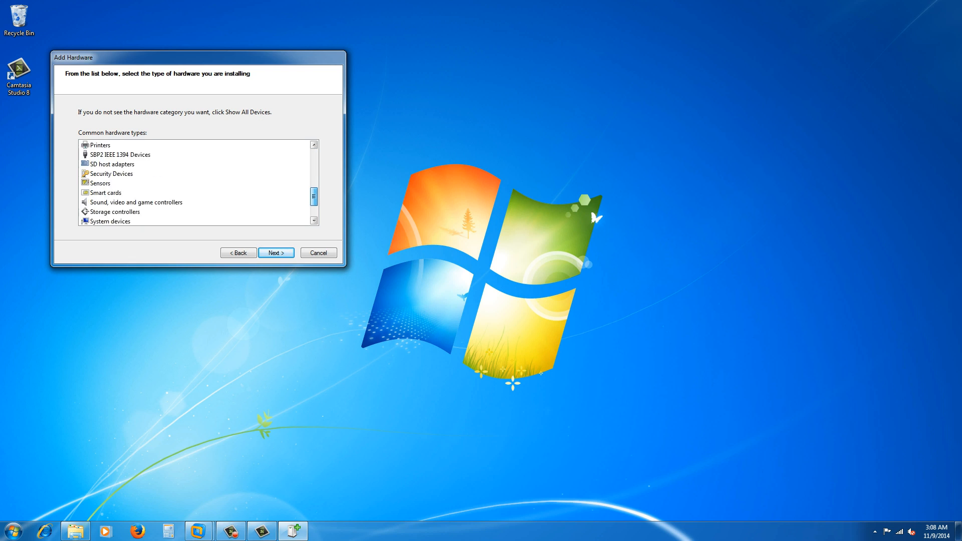
scroll(199, 183, up, 1)
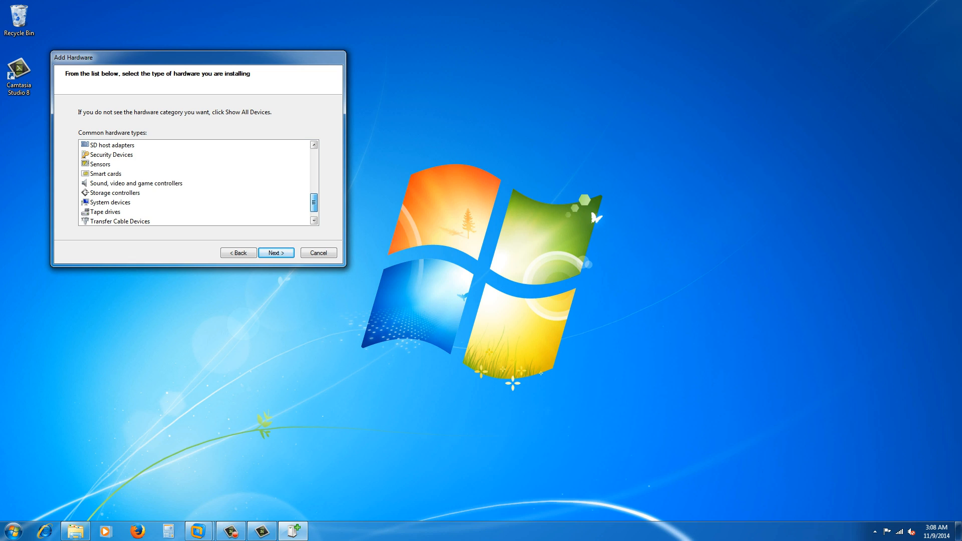
scroll(199, 183, up, 3)
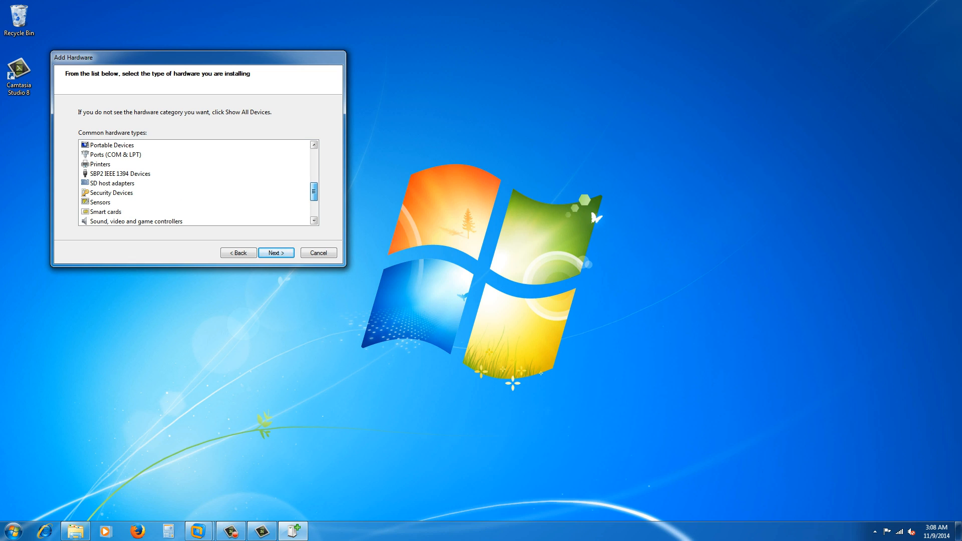
scroll(198, 183, up, 1)
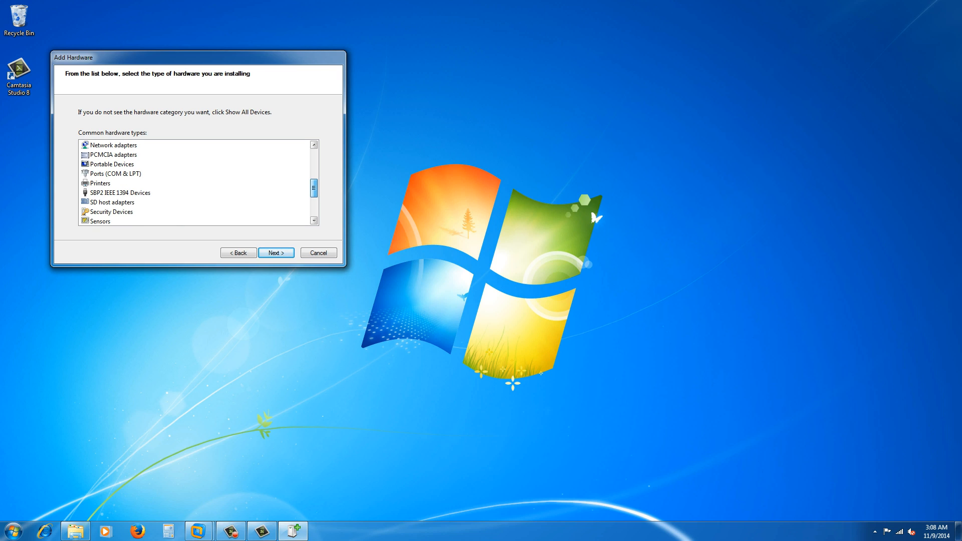
click(113, 145)
key(Return)
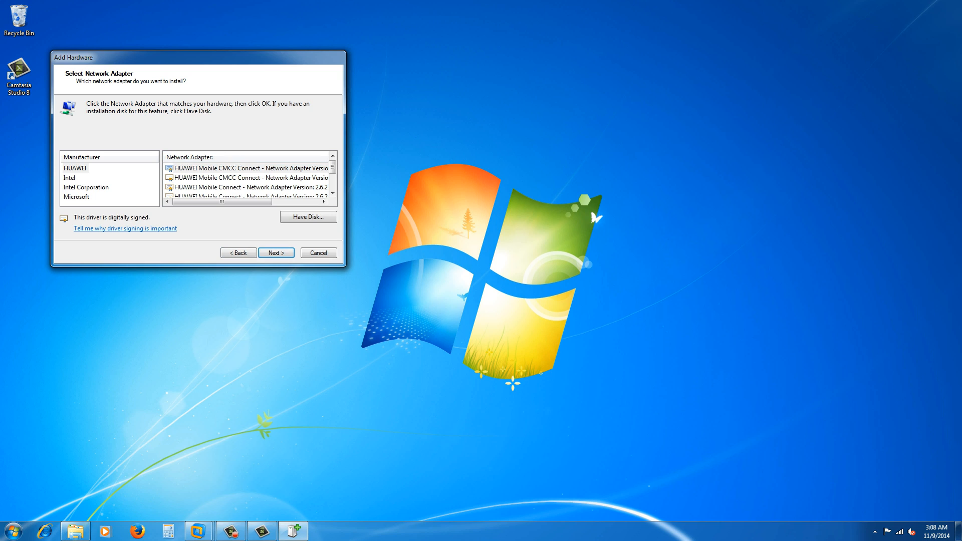
Install the Microsoft Loopback Adapter from the Microsoft list and finish the wizard.
click(76, 197)
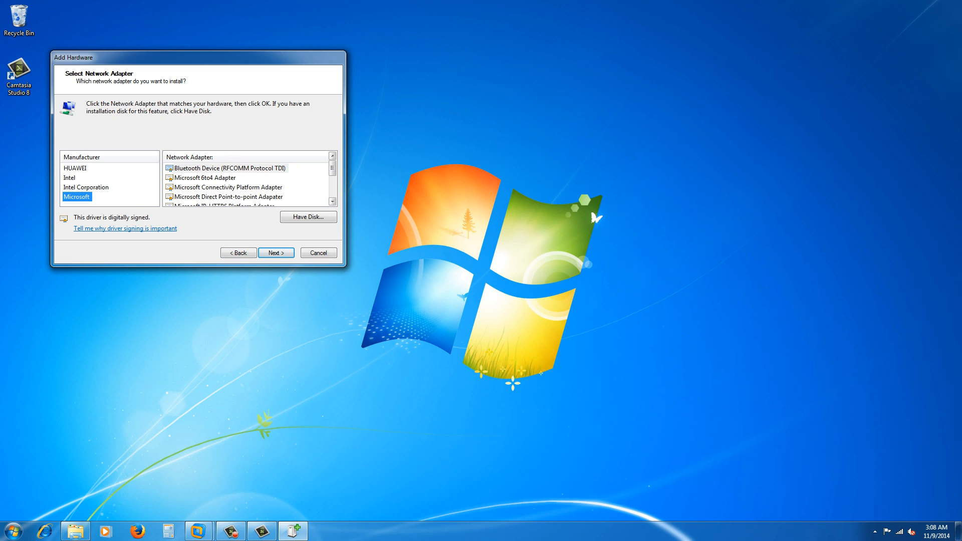
click(228, 197)
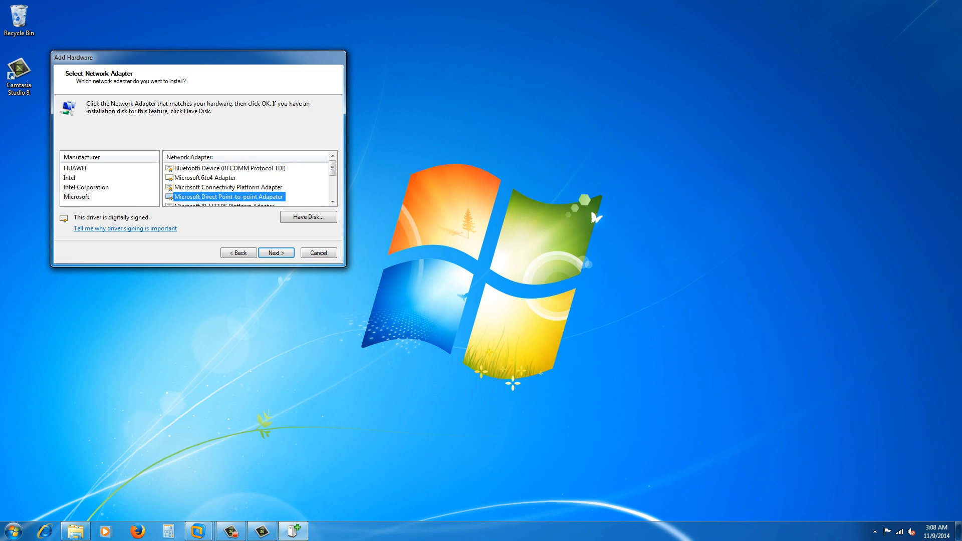
key(Down)
key(Down)
key(Down)
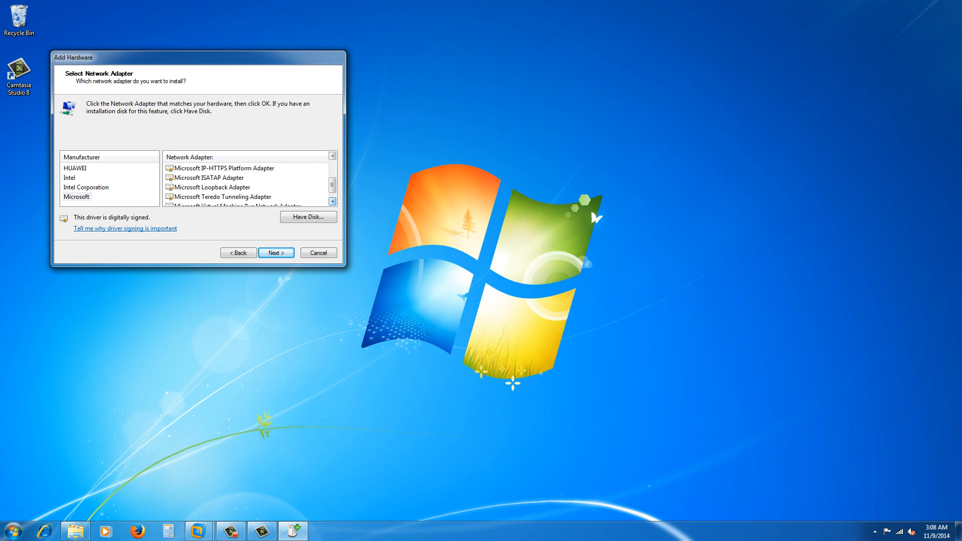
key(Return)
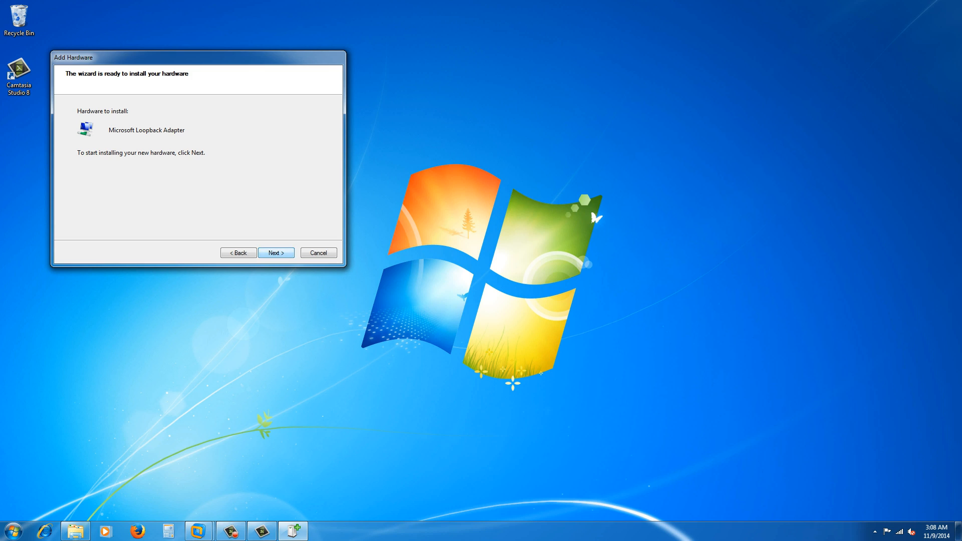
key(Return)
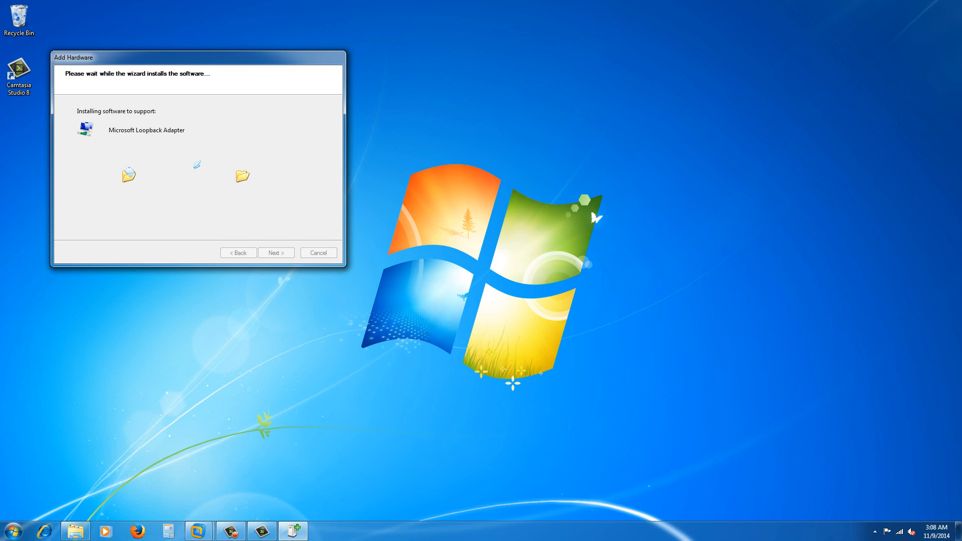
key(Return)
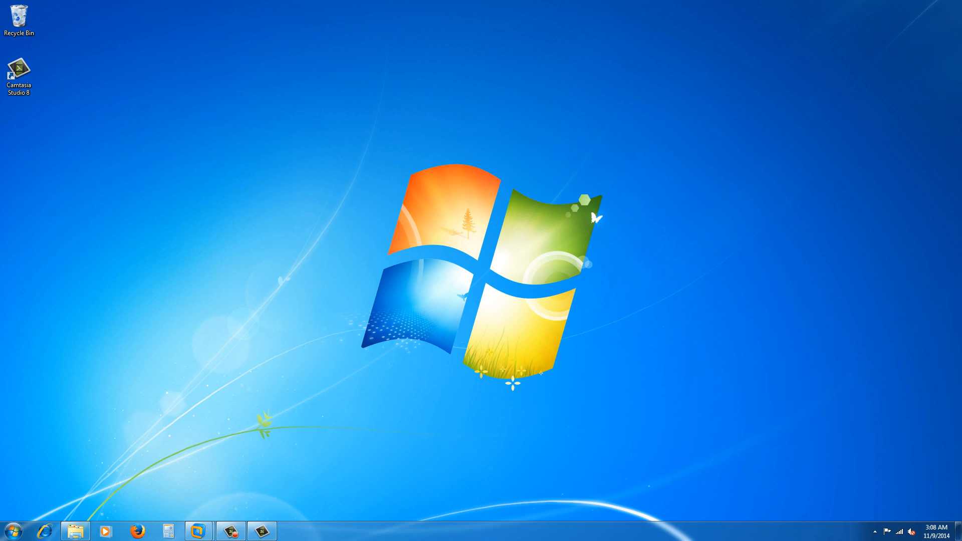
Bring the Windows Server VM back full screen and open the Virtual Network Editor.
click(198, 531)
click(256, 474)
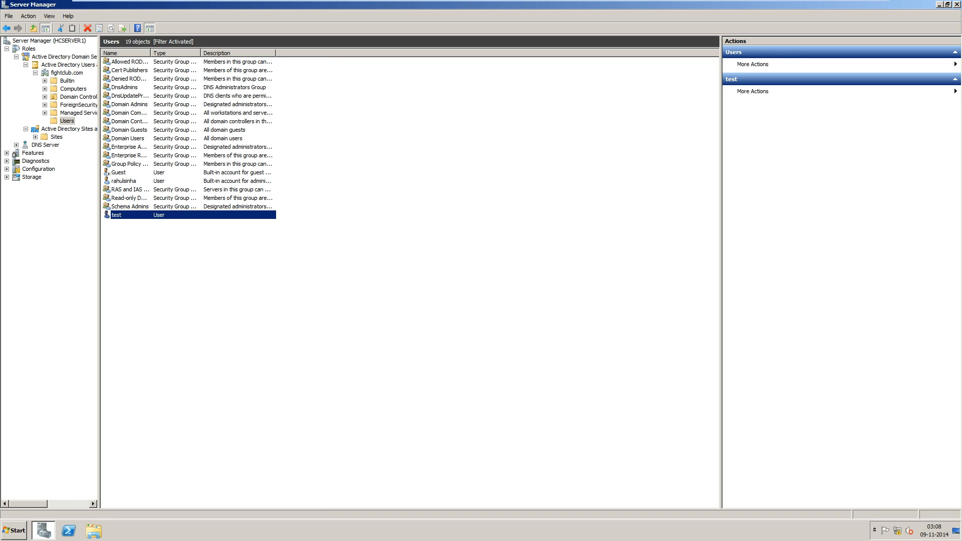
mouse_move(133, 2)
click(133, 22)
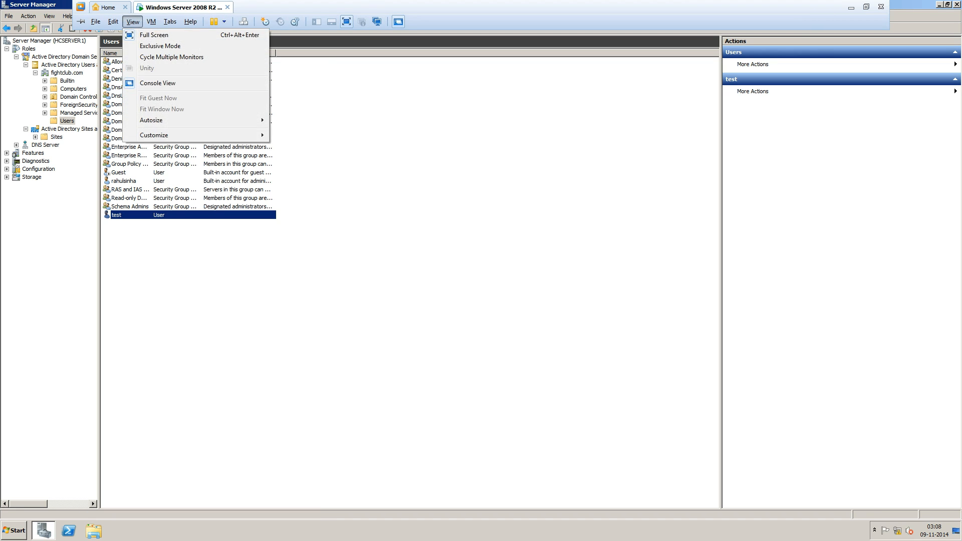
mouse_move(152, 21)
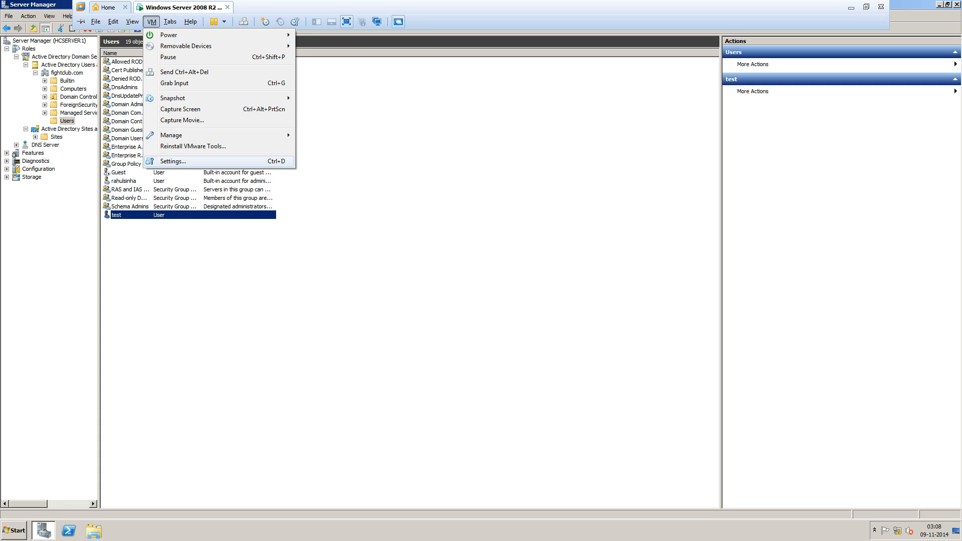
mouse_move(114, 22)
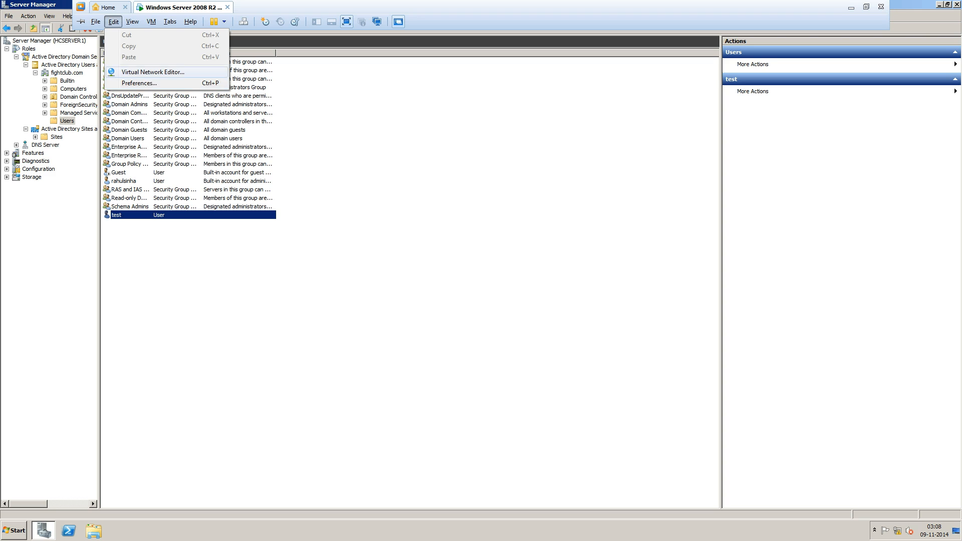
click(153, 72)
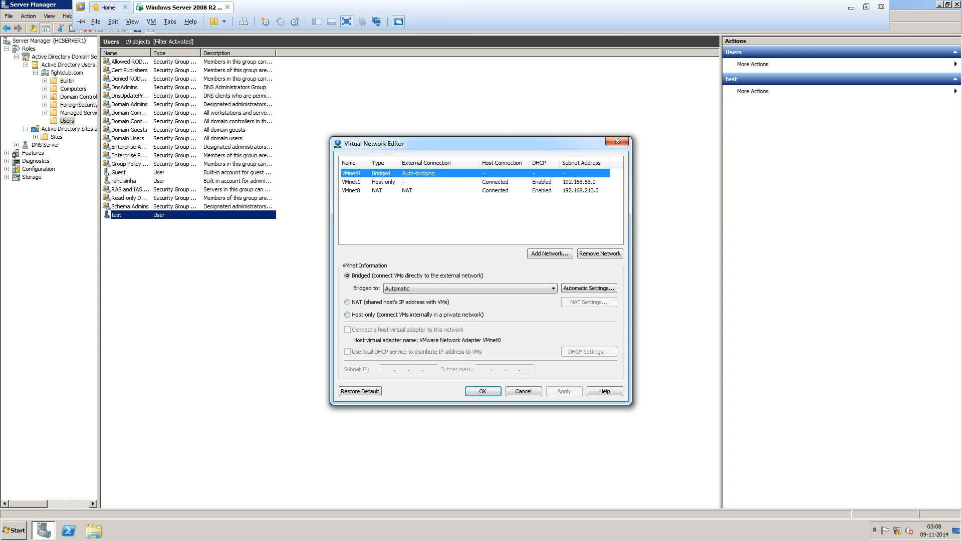
Bridge VMnet0 to the Microsoft Loopback Adapter, apply, and close the editor.
click(470, 288)
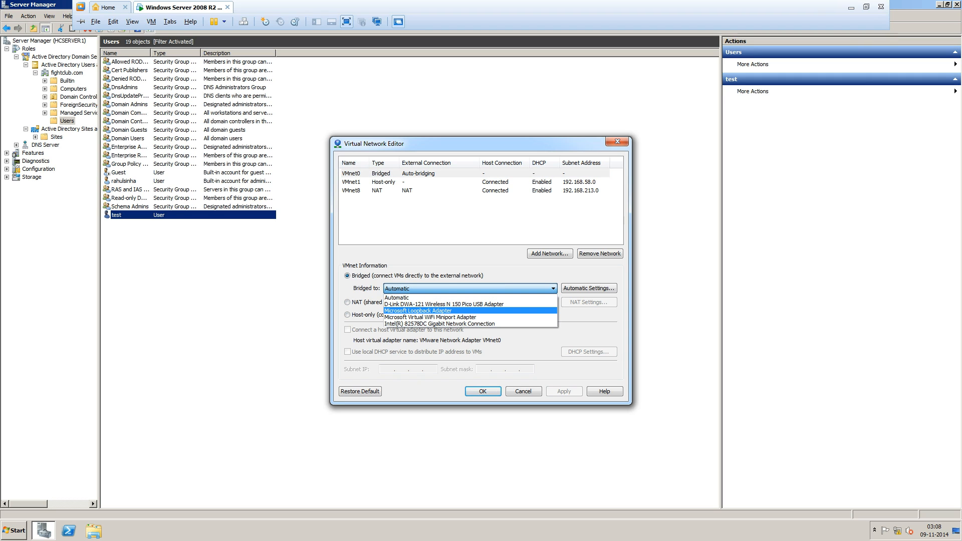
key(Return)
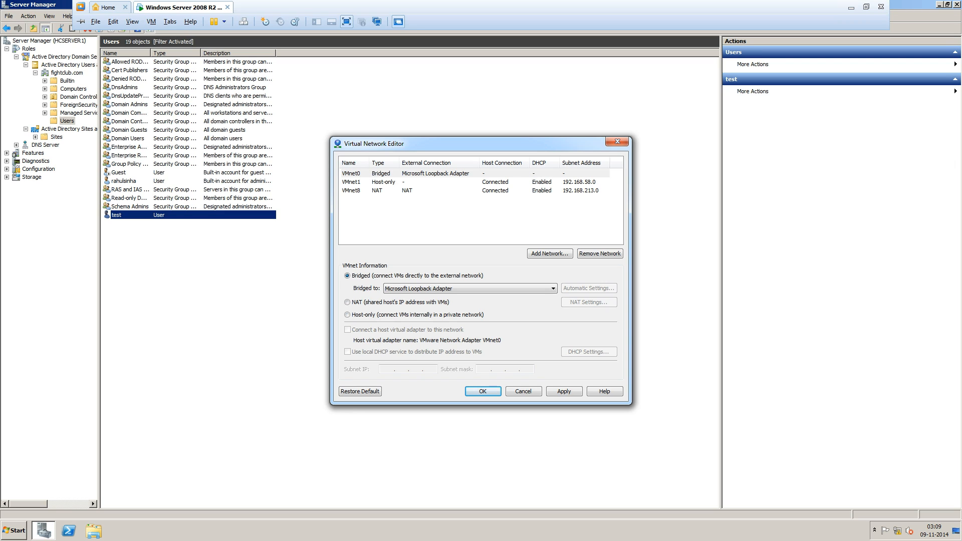
click(565, 392)
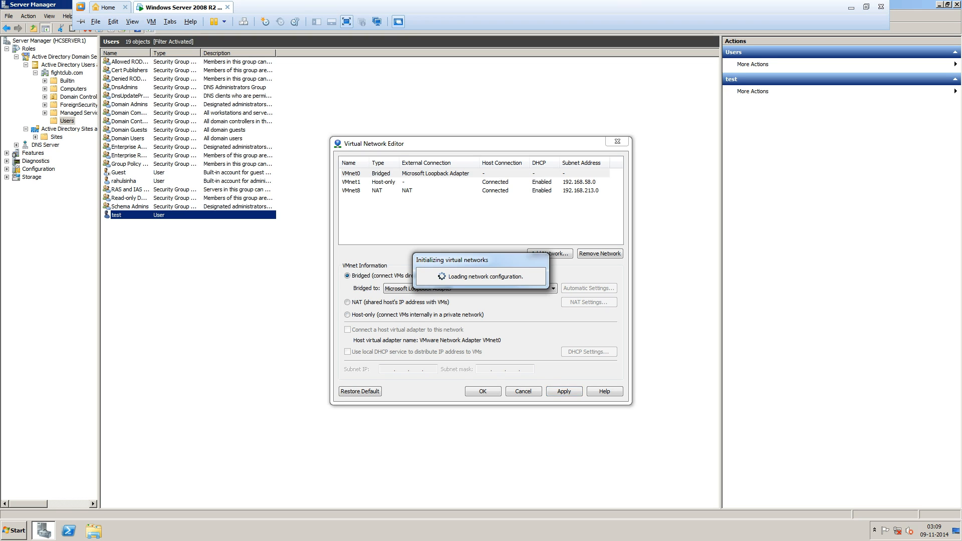
click(482, 392)
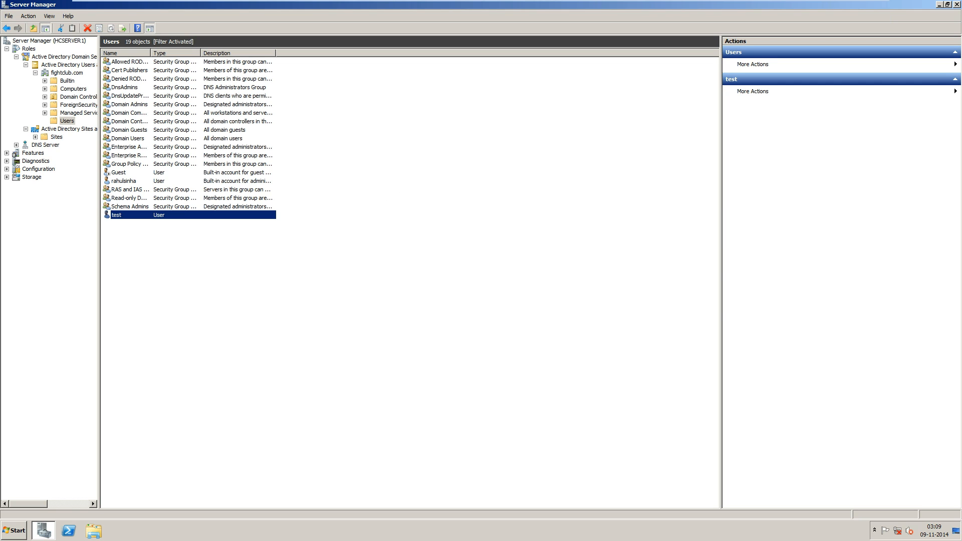
mouse_move(164, 2)
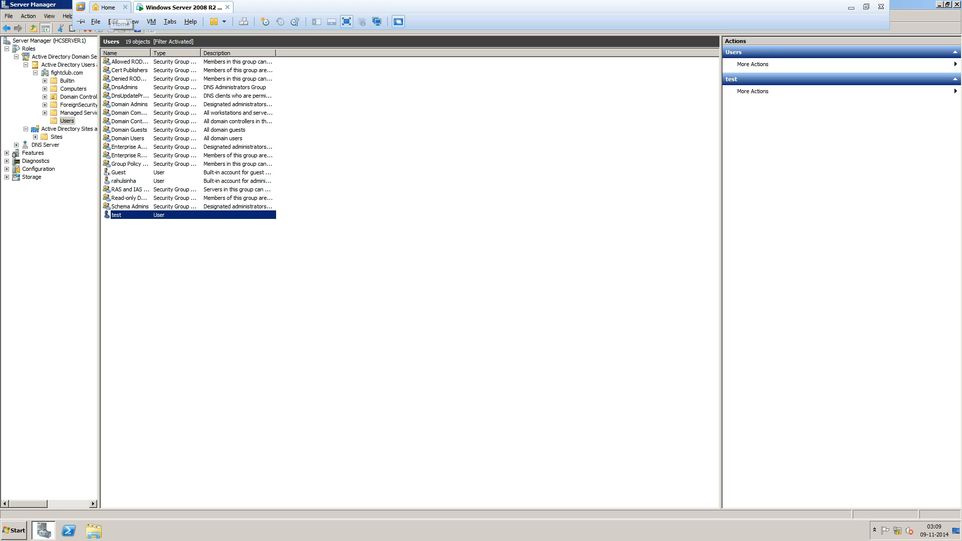
Show the Windows 7.1 VM full screen and sign in with the test user's password.
click(851, 7)
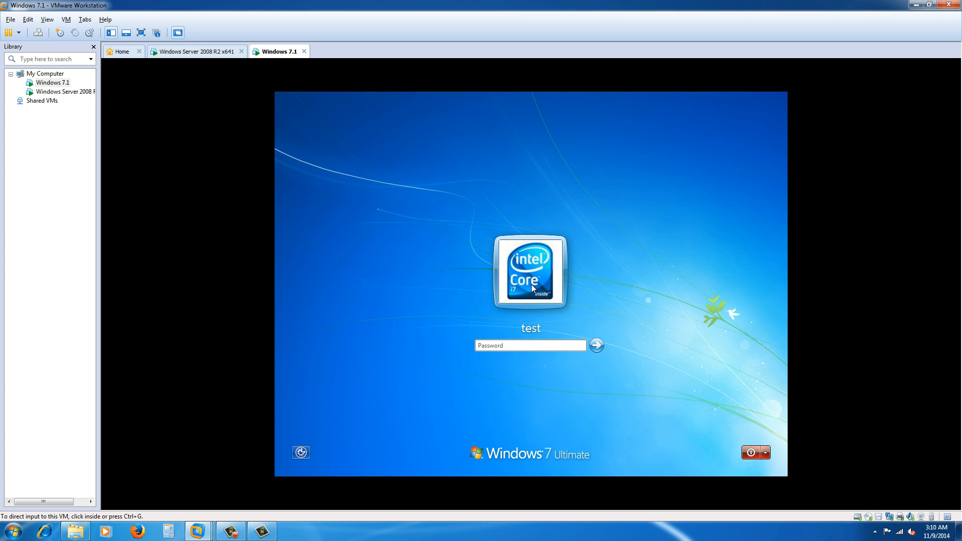
key(ctrl+alt+Return)
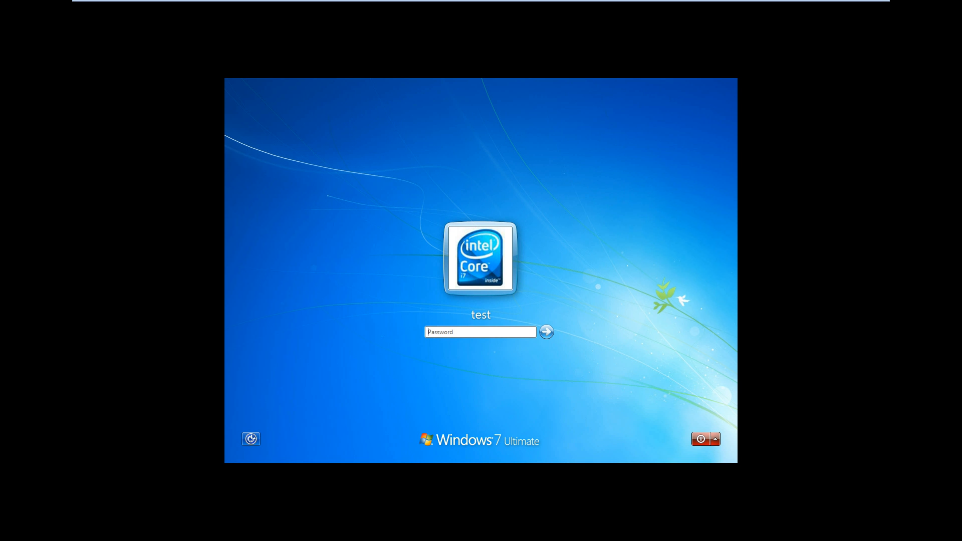
click(480, 332)
text(••••)
key(Return)
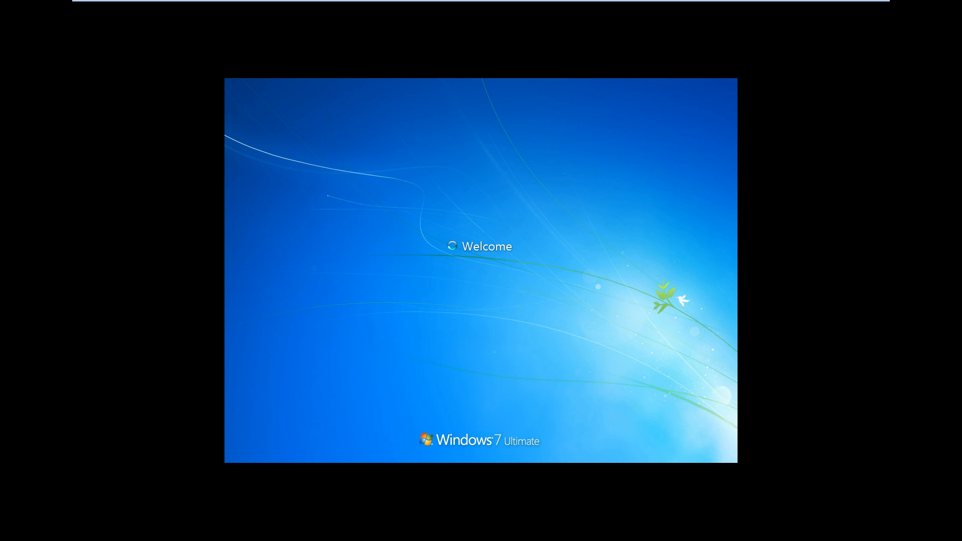
Open VMware Workstation Preferences and close them without changes.
mouse_move(113, 1)
click(114, 22)
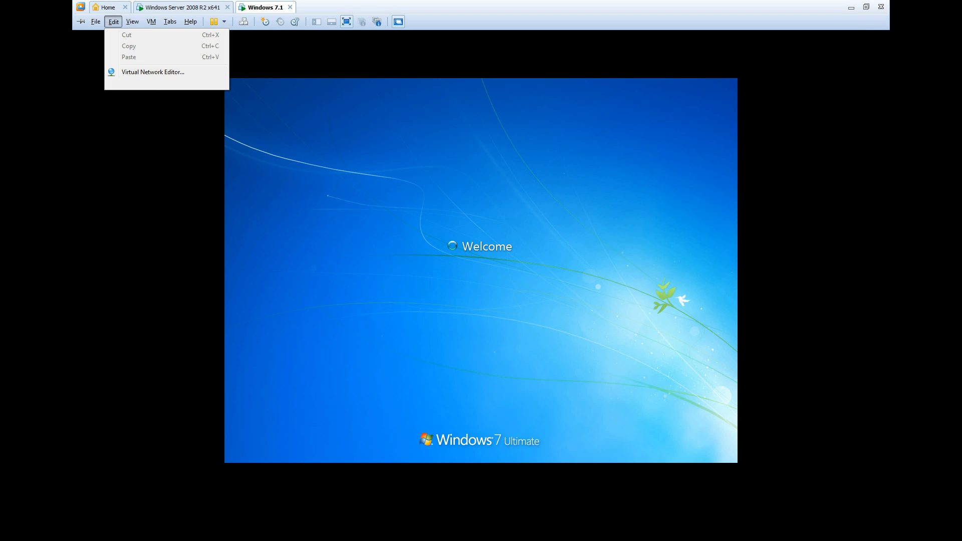
click(138, 83)
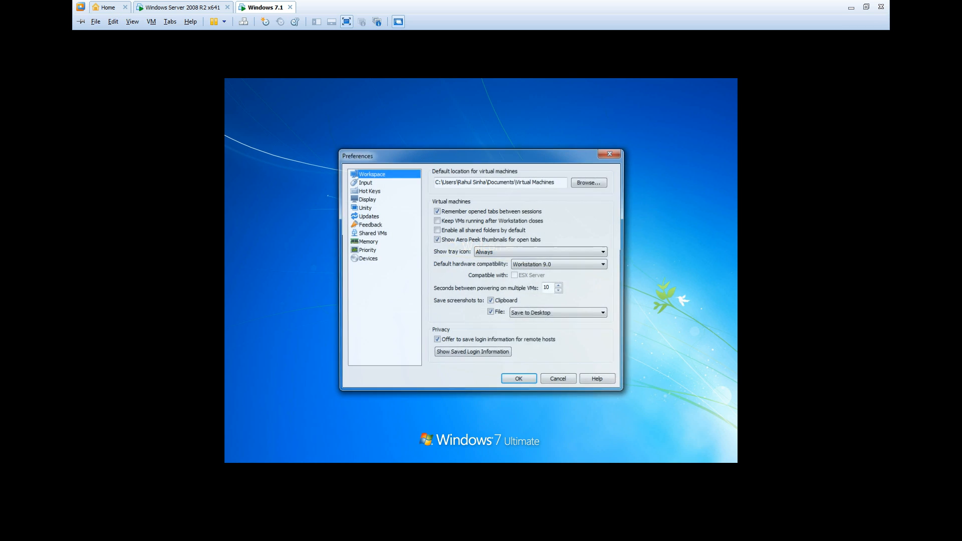
click(614, 151)
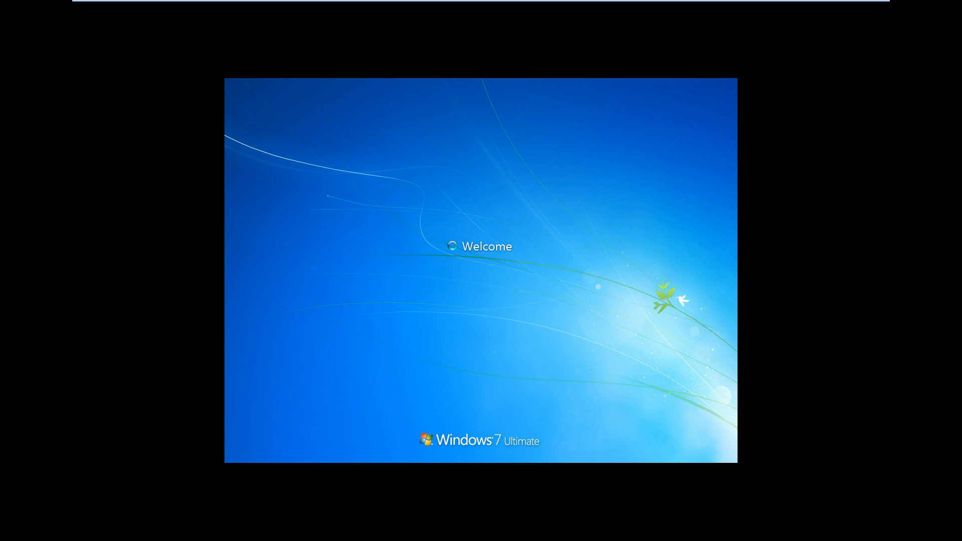
Reopen the Virtual Network Editor to check VMnet0's Loopback Adapter bridge.
mouse_move(113, 1)
click(113, 21)
click(153, 72)
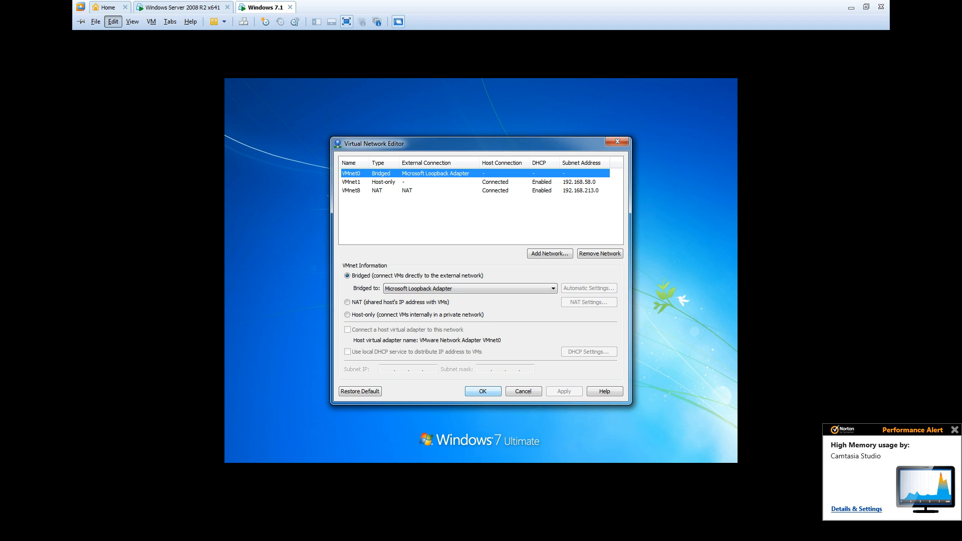
click(483, 391)
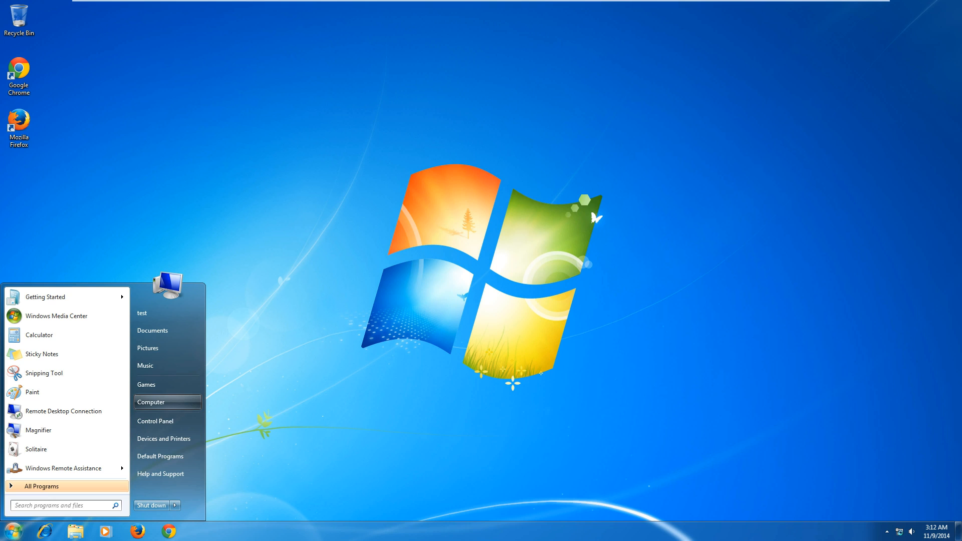
Open Computer Properties to view test-PC's System page in WORKGROUP.
right_click(158, 401)
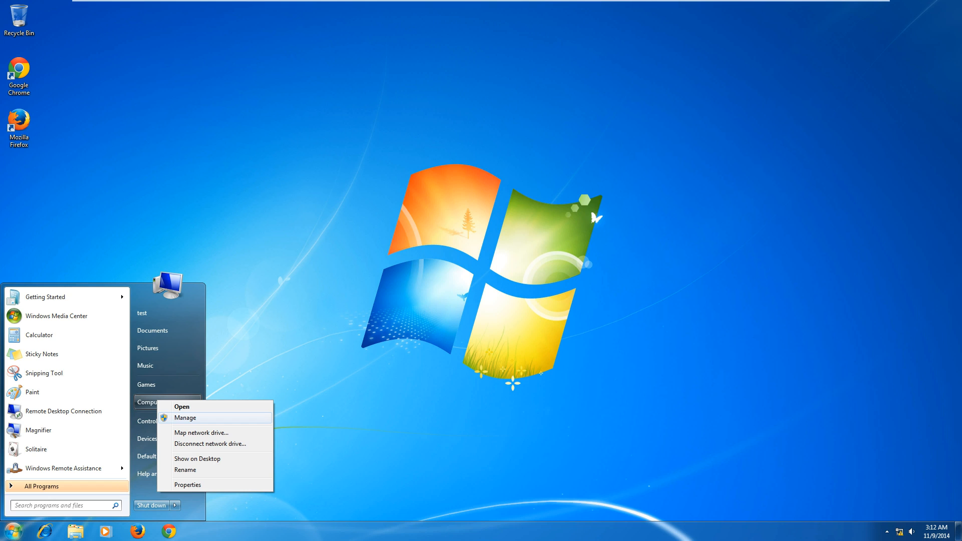
click(188, 485)
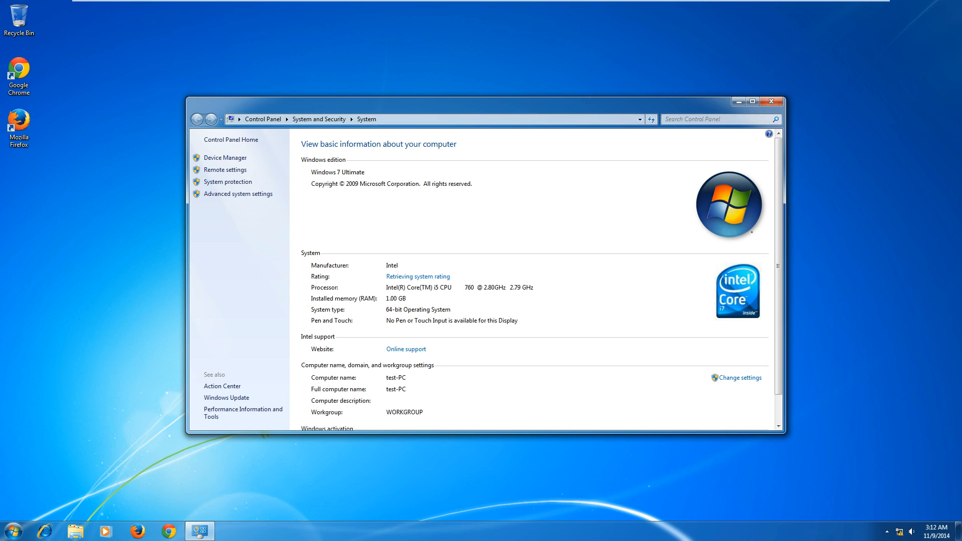
scroll(536, 279, down, 1)
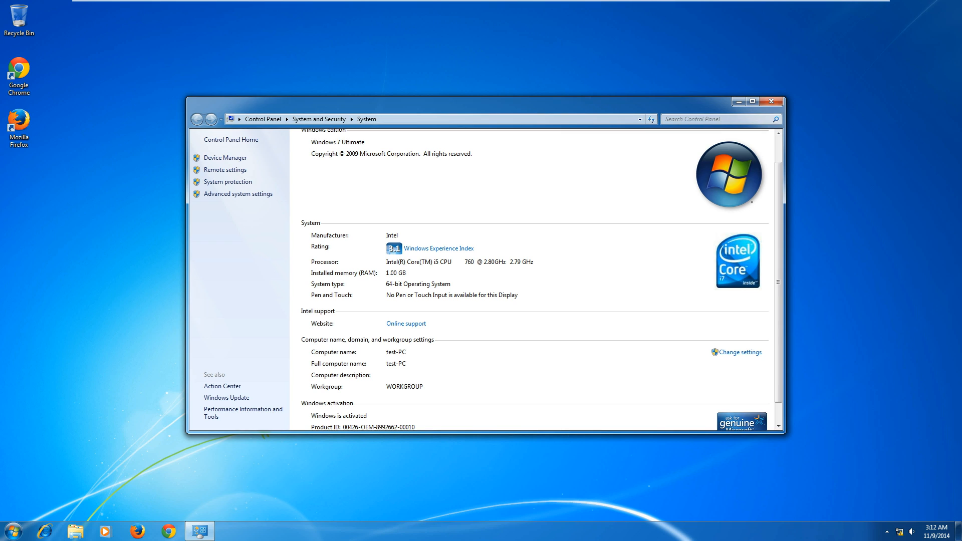
Open the Local Area Connection properties from the Network and Sharing Center.
right_click(899, 532)
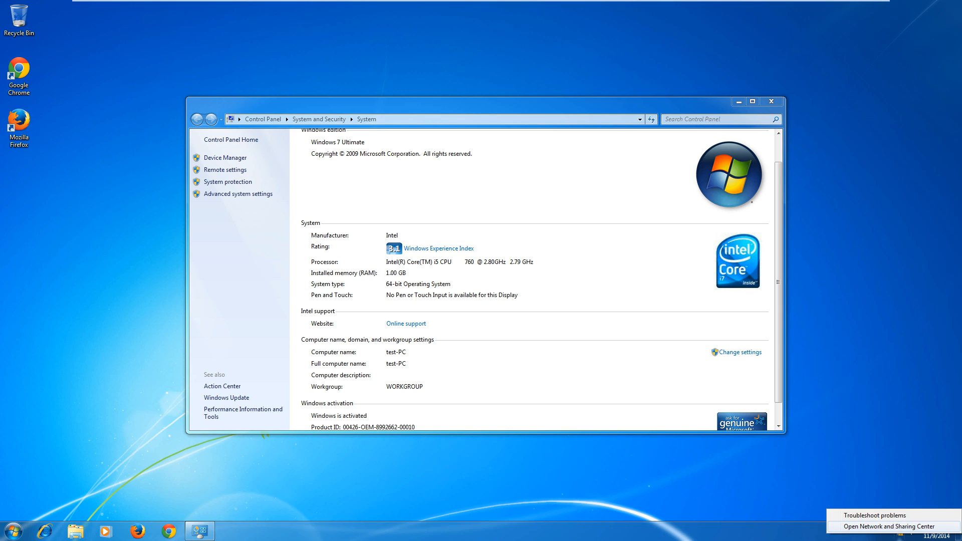
click(898, 527)
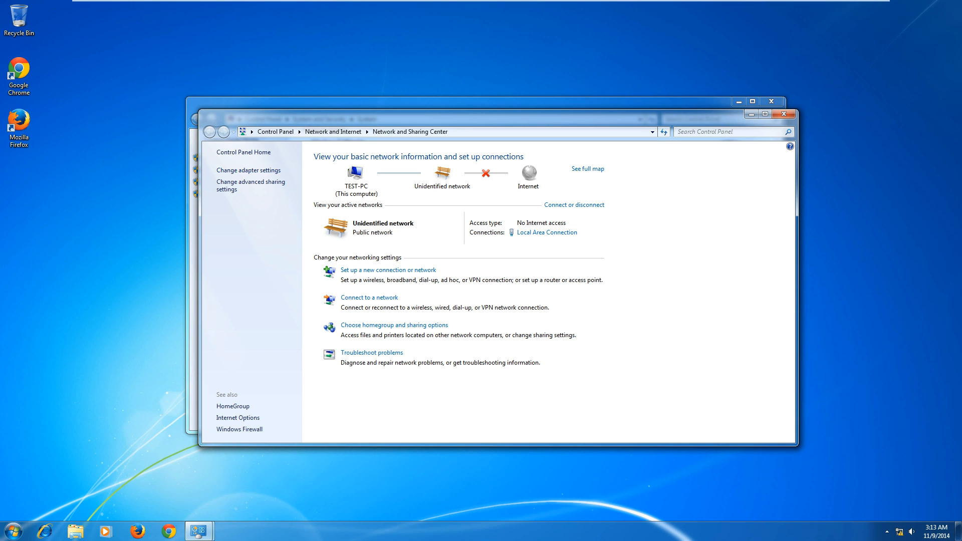
click(248, 171)
right_click(245, 178)
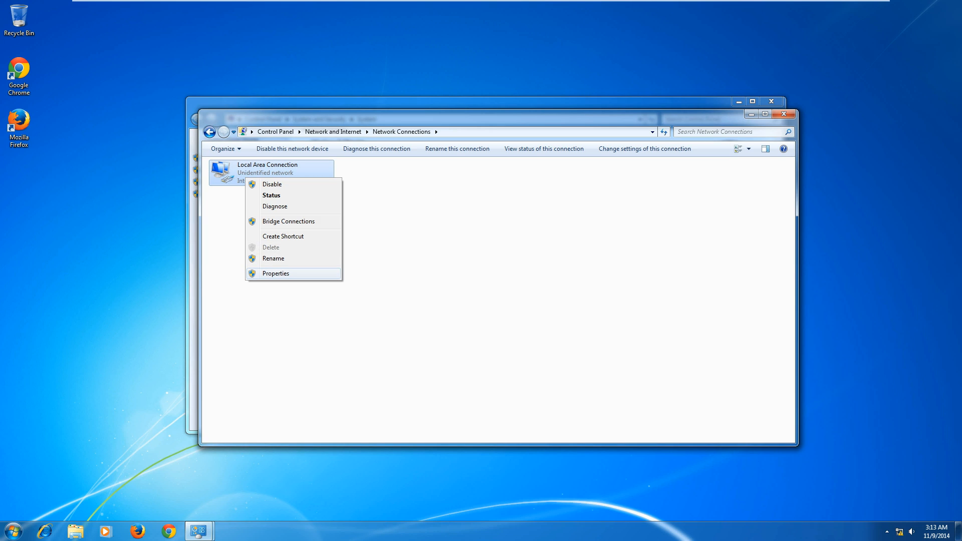
click(276, 274)
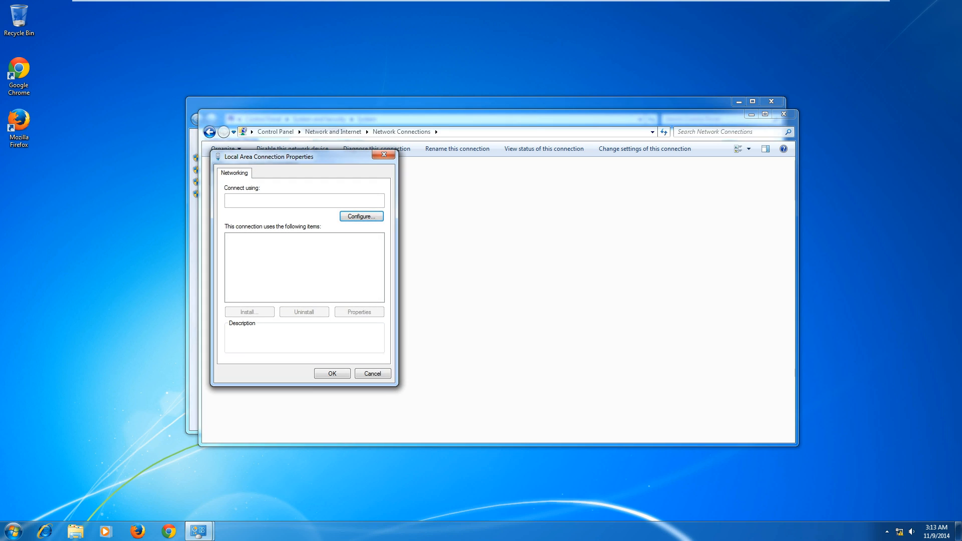
Set static IPv4 20.0.0.11, mask 255.0.0.0, gateway 20.0.0.1 and DNS 20.0.0.2, then apply.
double_click(292, 272)
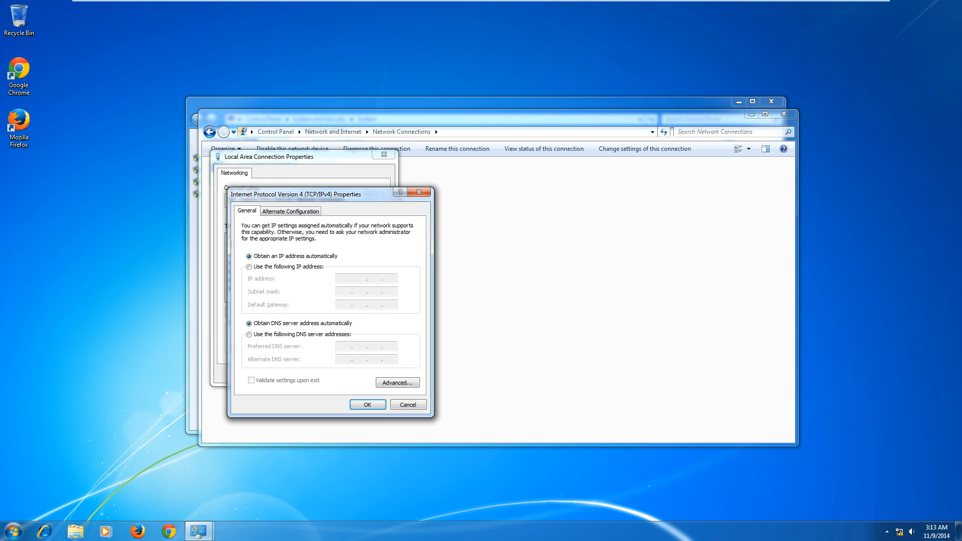
click(249, 267)
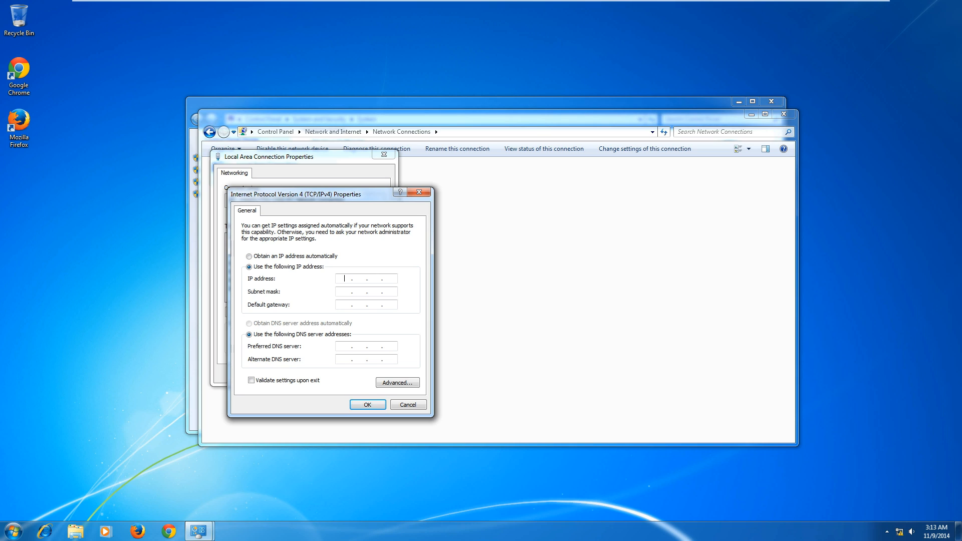
text(20.0.0.11)
key(Tab)
key(Tab)
text(20.0.0.120.0.0.2)
key(Return)
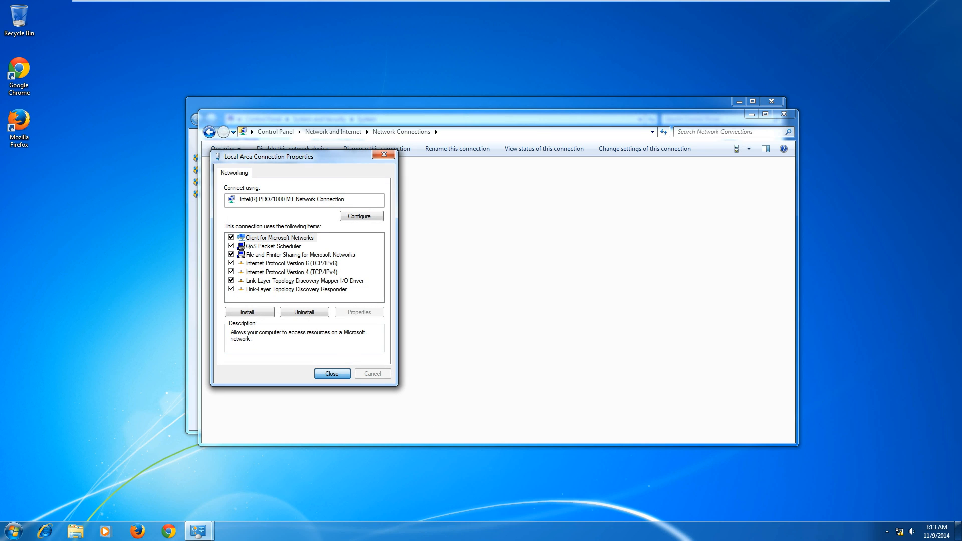
key(Return)
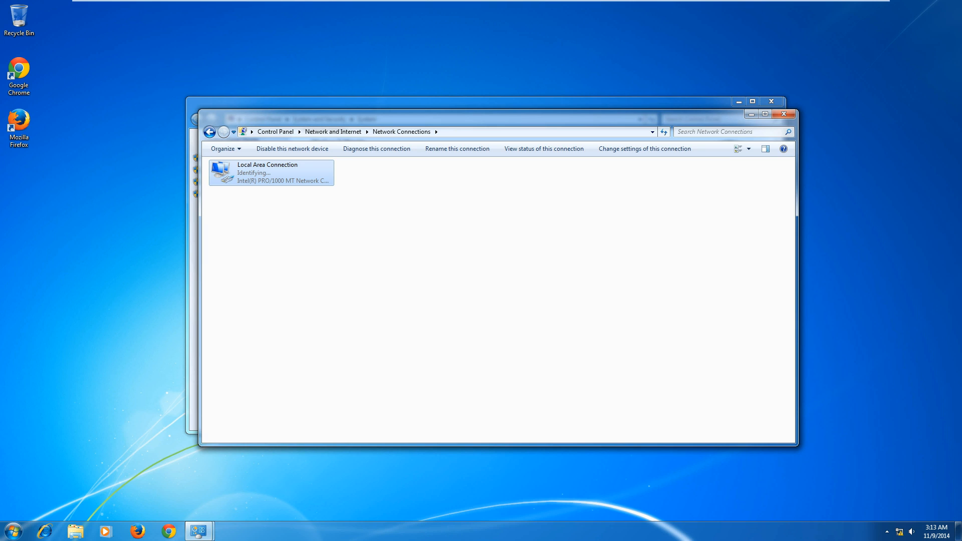
Change the computer's membership to the domain fightclub.com.
right_click(264, 225)
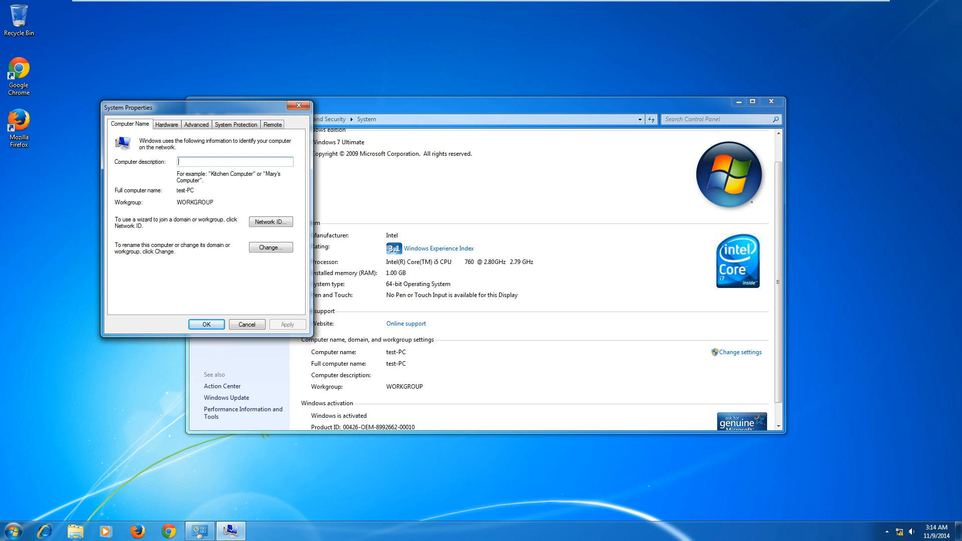
click(271, 247)
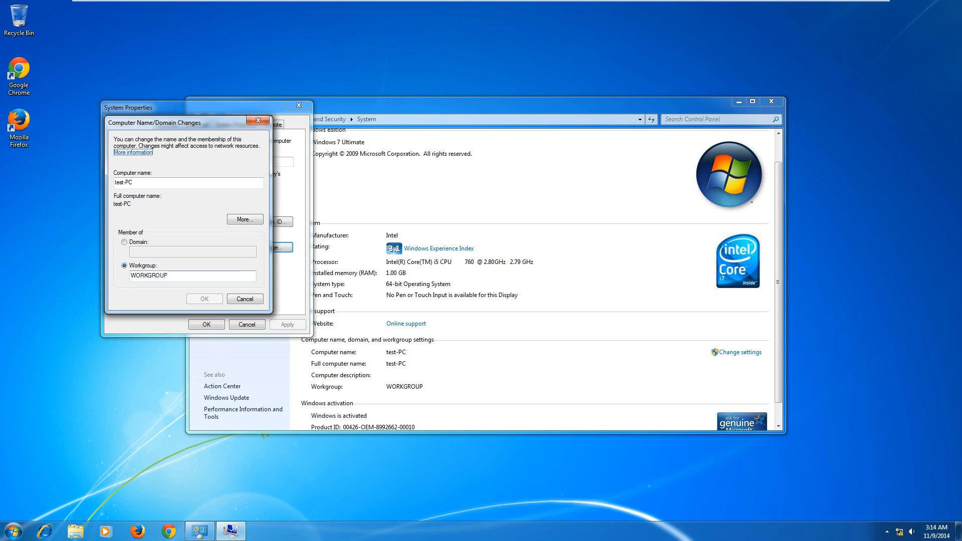
click(124, 242)
click(150, 252)
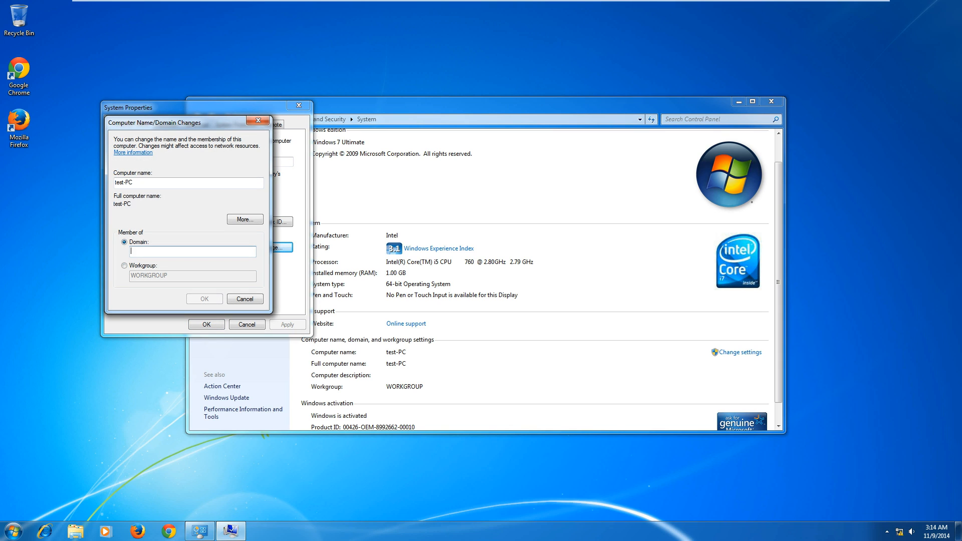
text(fightclub.com)
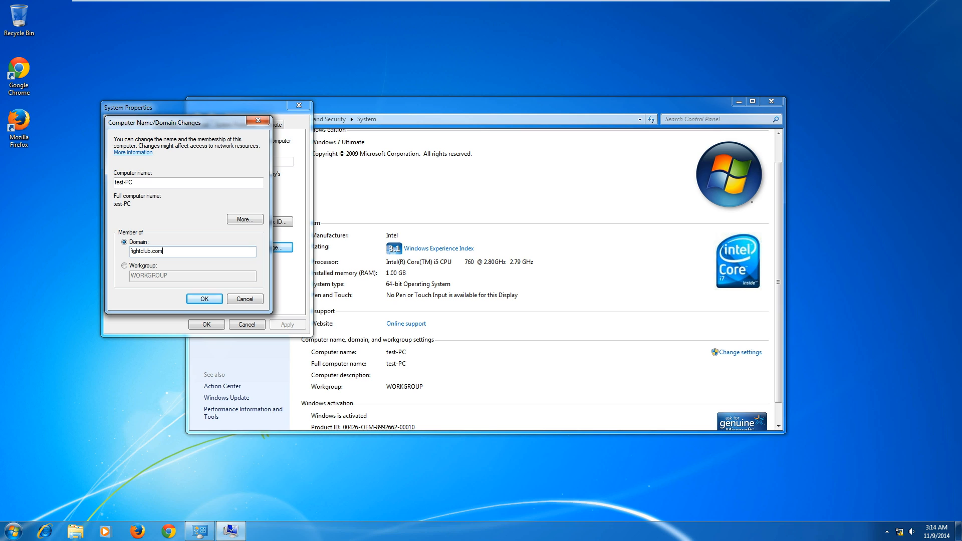
key(Return)
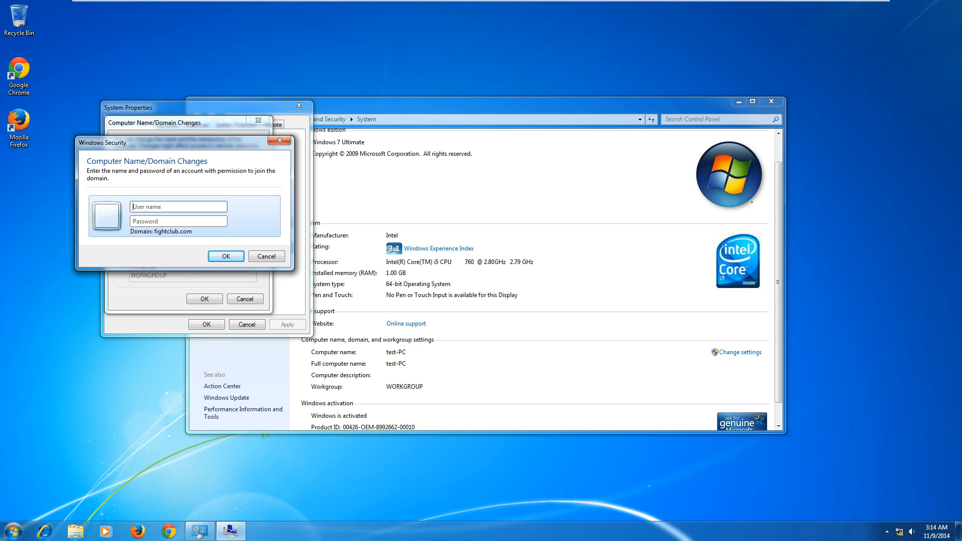
Supply the domain administrator's user name and password, then acknowledge the welcome and restart notices.
text(rahulsinha)
key(Tab)
text(••••••••)
key(Return)
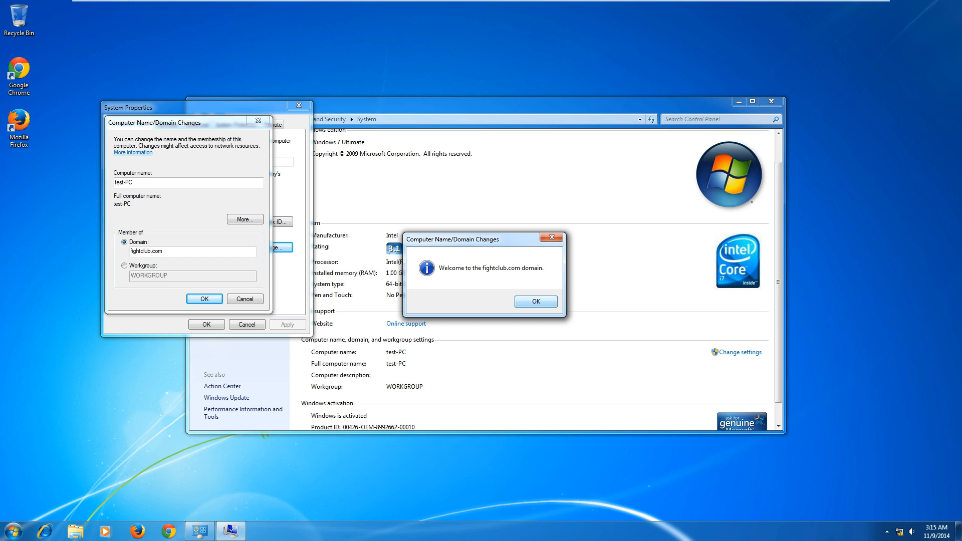
key(Return)
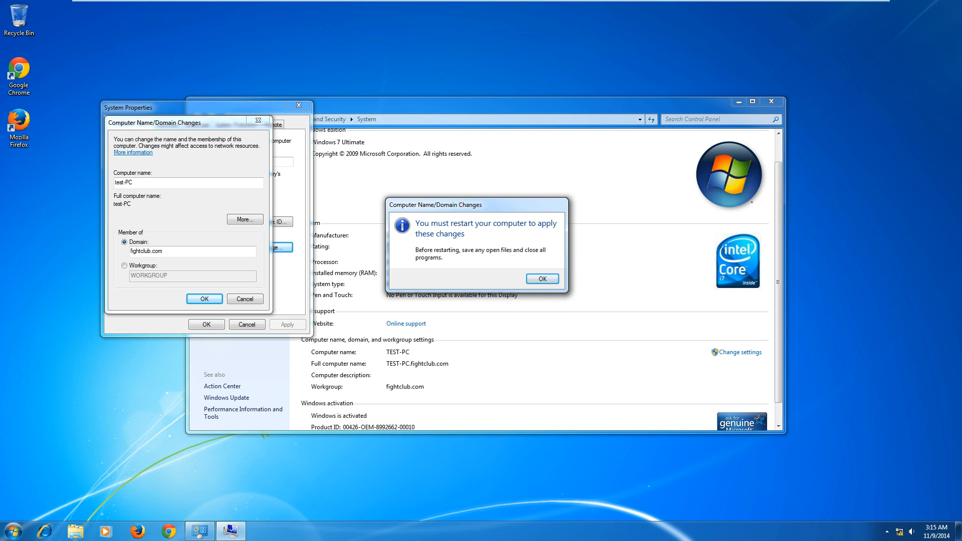
key(Return)
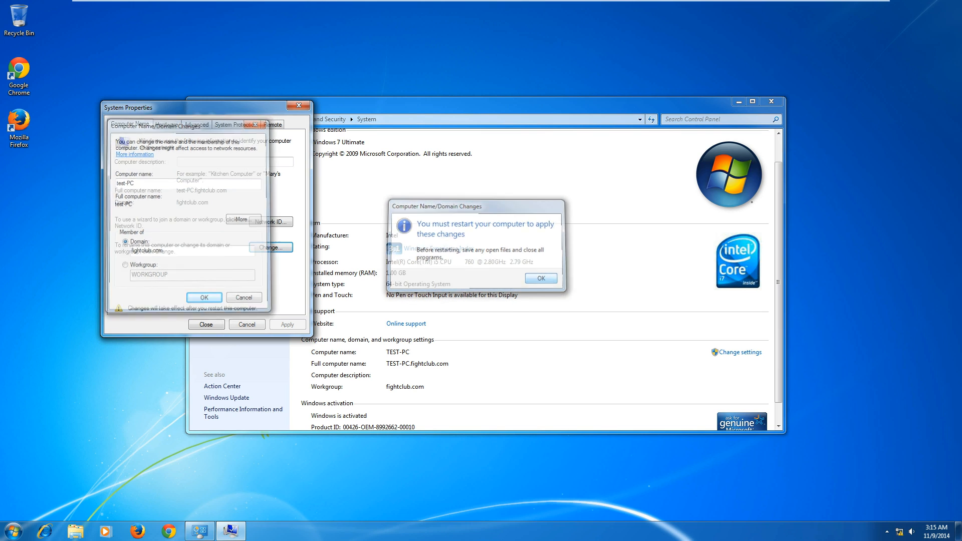
Restart Windows 7 now and switch over to the Windows Server 2008 R2 VM.
key(Return)
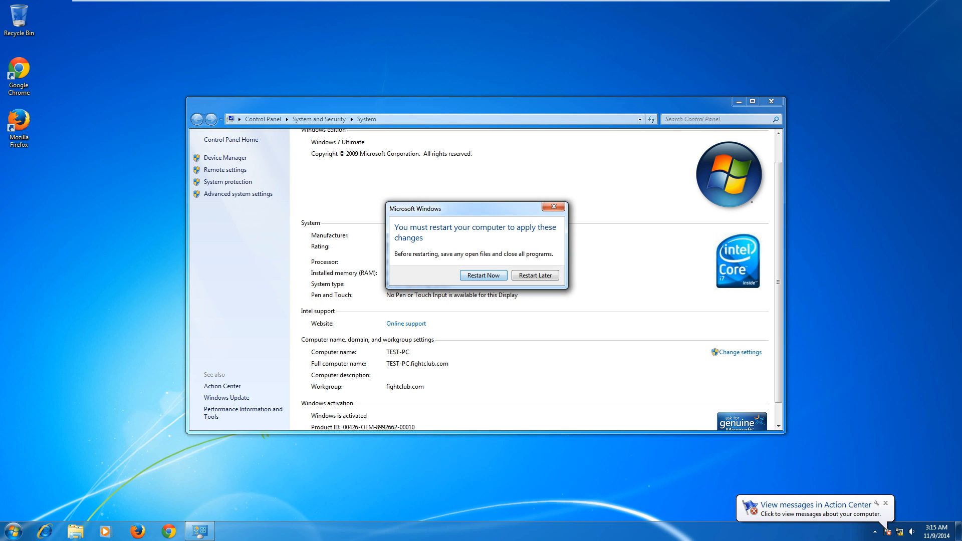
key(Return)
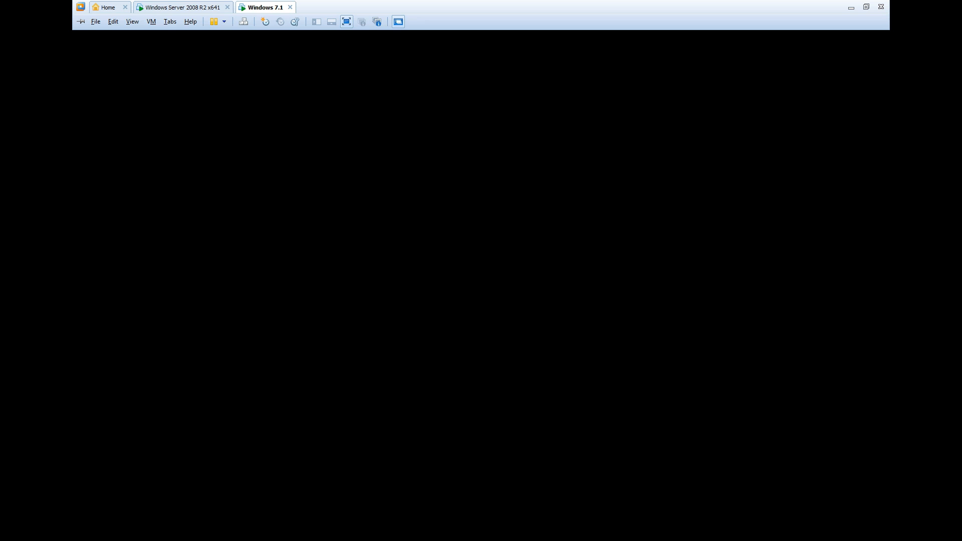
click(183, 7)
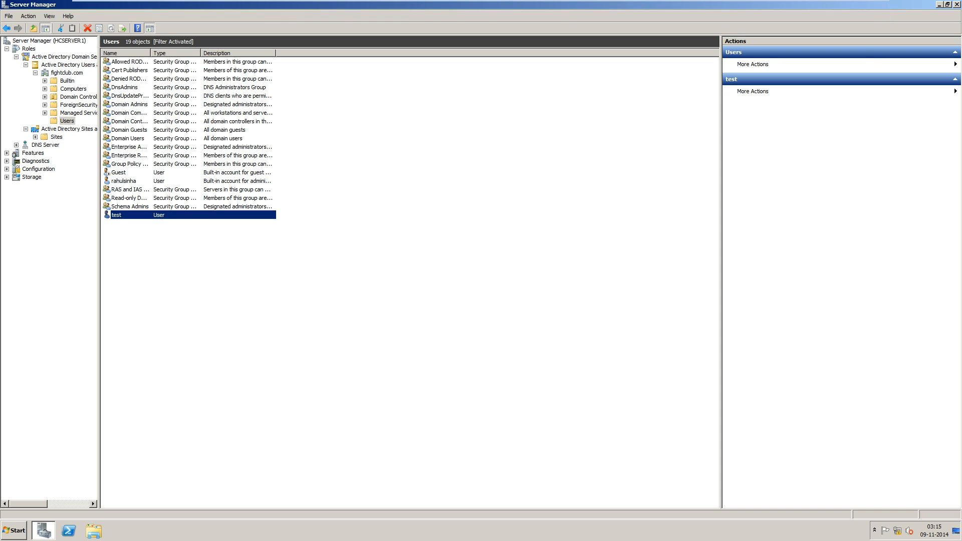
View the Computers container to confirm TEST-PC is listed, then return to the Windows 7 VM.
click(73, 88)
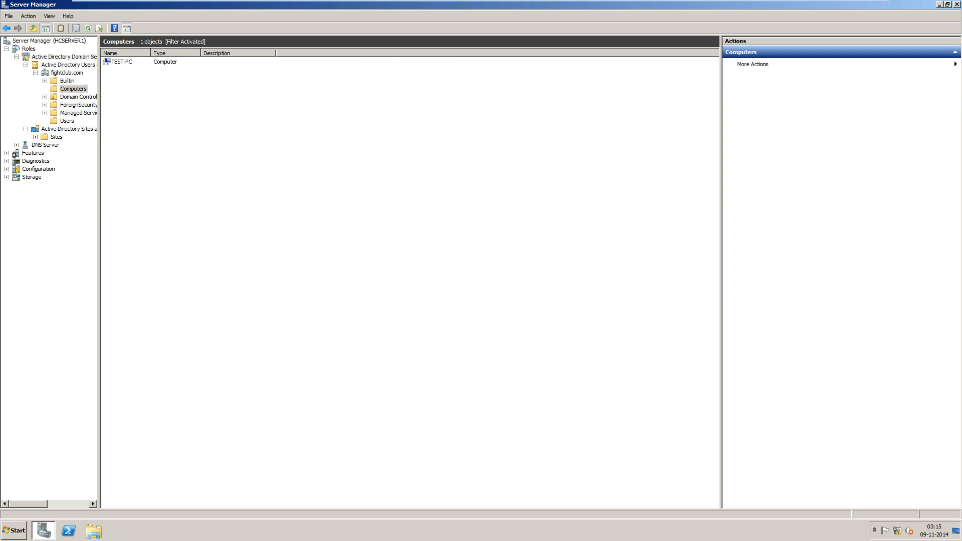
mouse_move(263, 1)
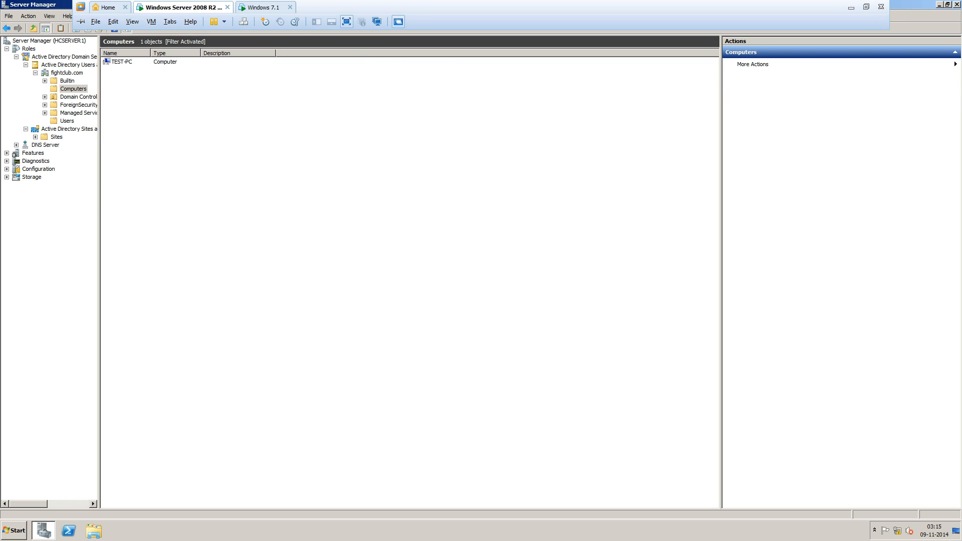
click(265, 9)
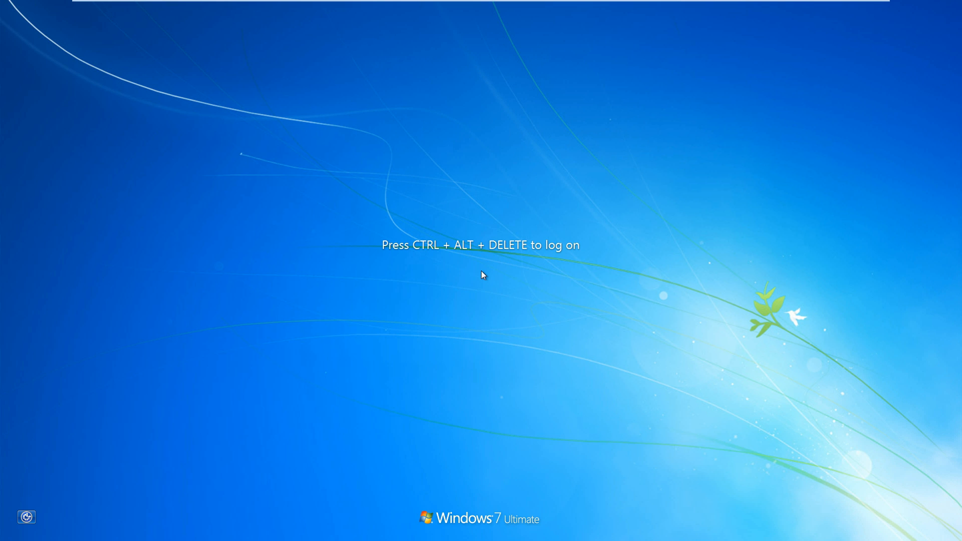
Send Ctrl+Alt+Del and choose Switch User > Other User on the Windows 7 logon screen.
mouse_move(216, 1)
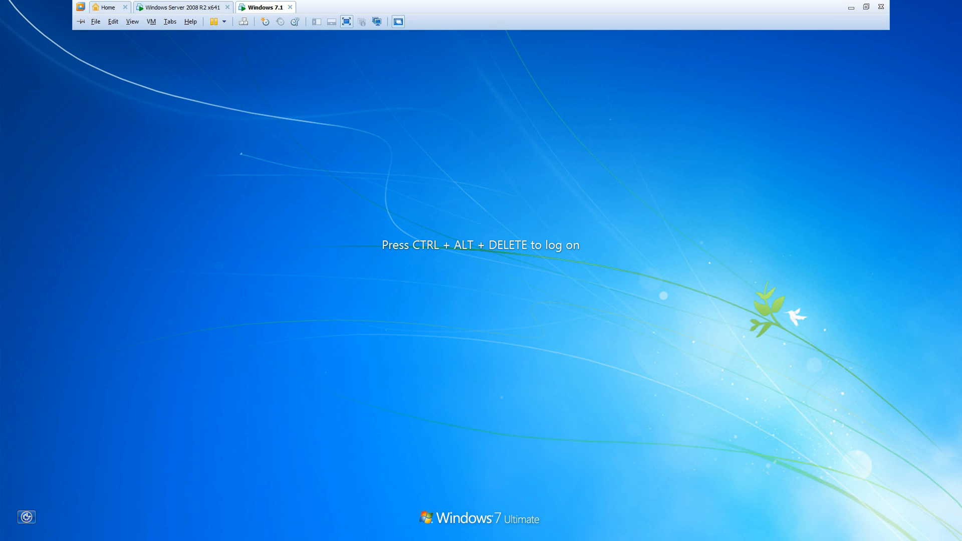
click(244, 22)
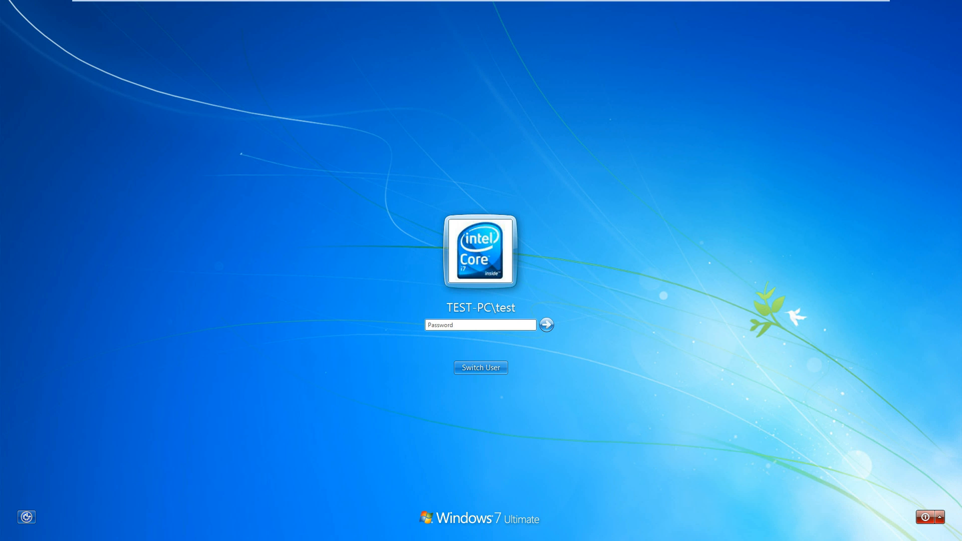
click(481, 367)
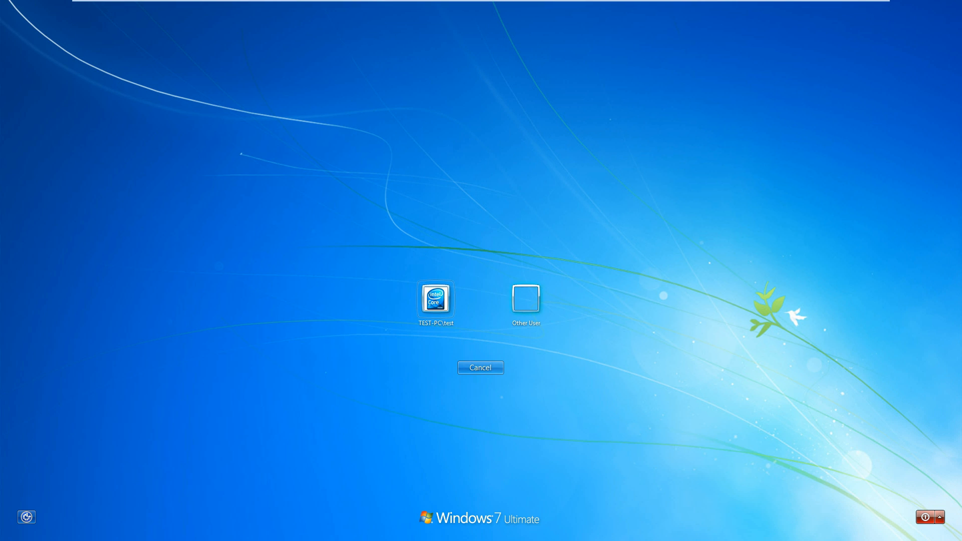
click(526, 299)
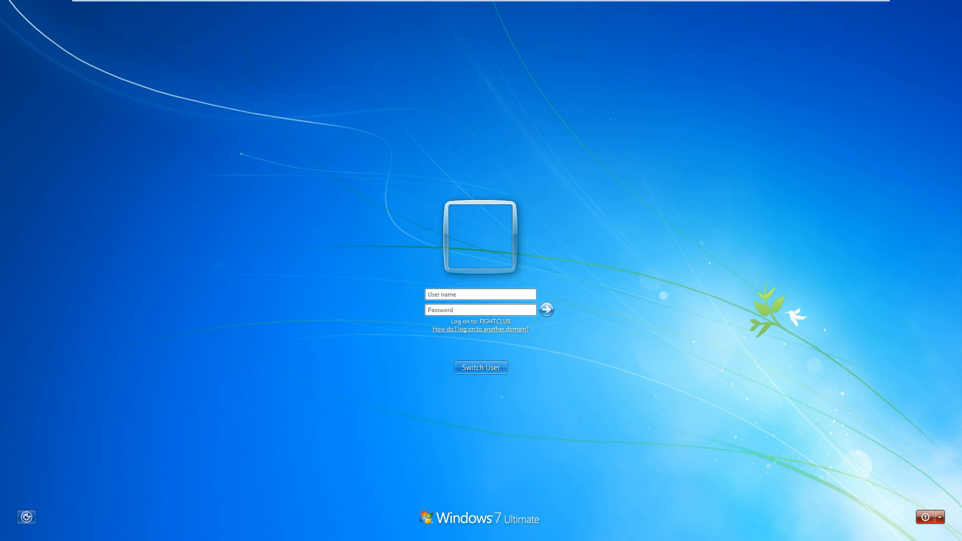
Enter the domain user name 'test' with its password and submit the sign-in.
text(rahulsinha)
key(BackSpace)
key(BackSpace)
key(BackSpace)
key(BackSpace)
key(BackSpace)
key(BackSpace)
key(BackSpace)
key(BackSpace)
key(BackSpace)
text(tes)
key(BackSpace)
key(BackSpace)
text(tes)
key(BackSpace)
key(BackSpace)
text(est)
key(Tab)
text(••••••••)
key(Return)
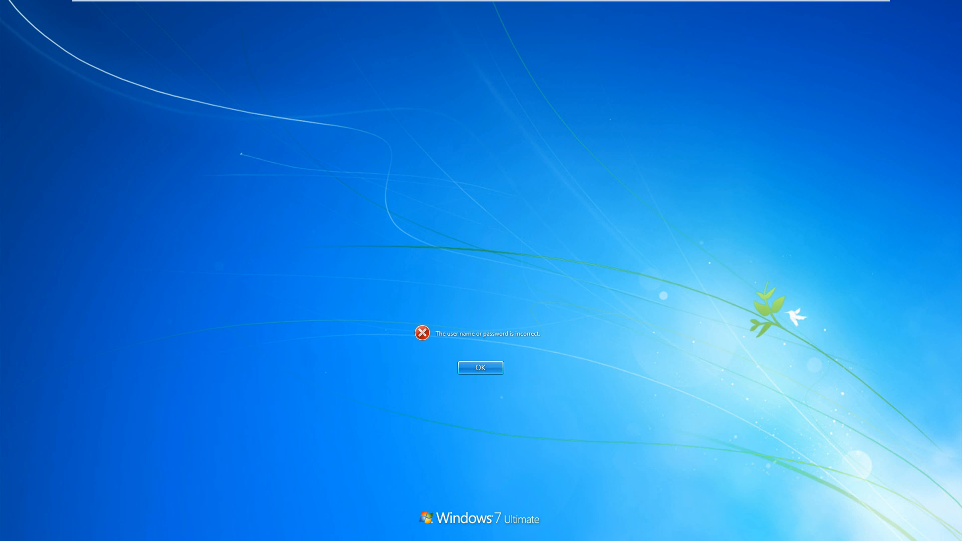
After the incorrect password errors, re-enter the password and sign in as test.
key(Return)
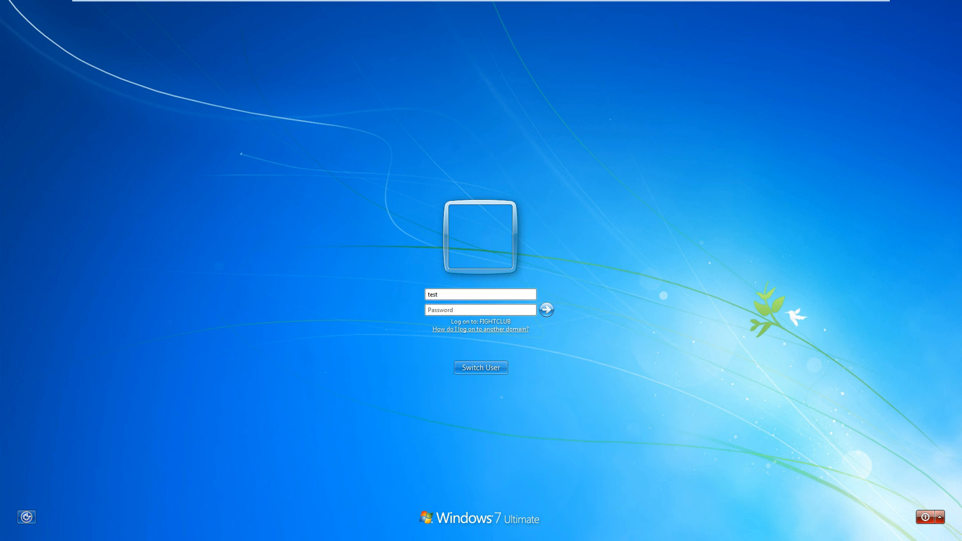
text(•••••••)
key(Return)
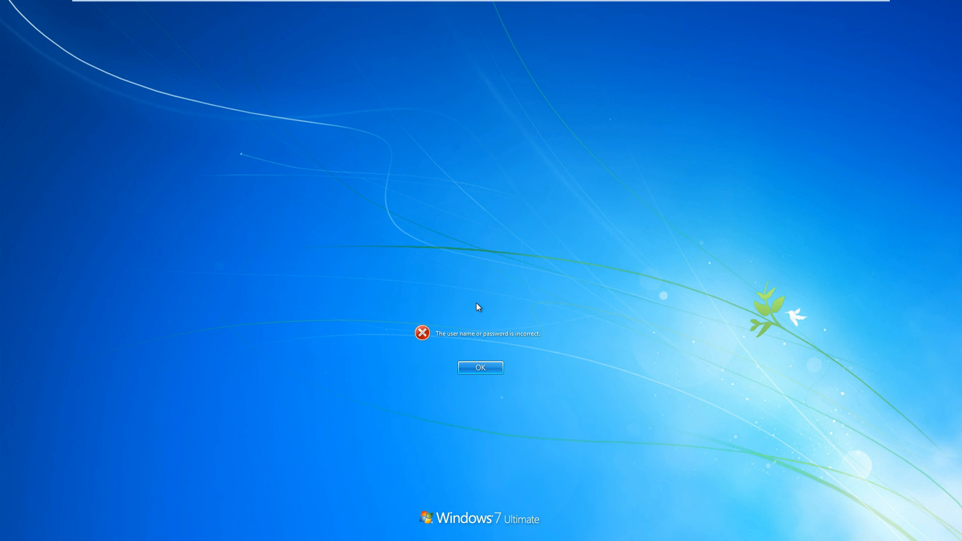
key(Return)
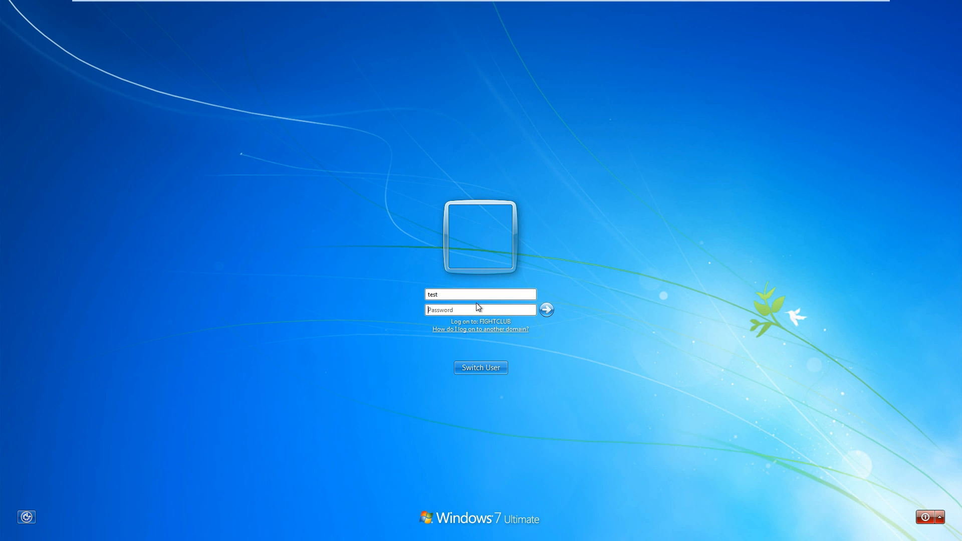
click(475, 295)
text(1********)
key(Return)
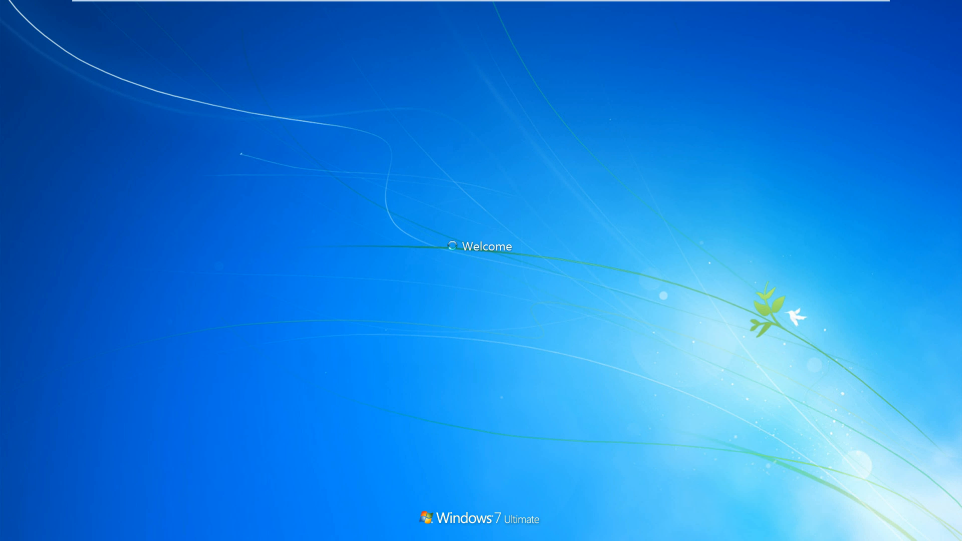
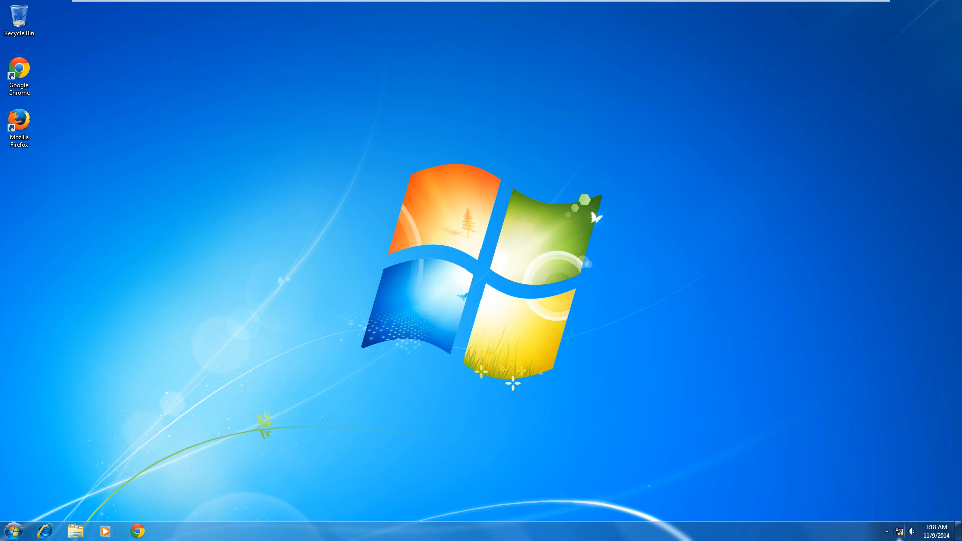
Refresh the Windows 7 desktop, then launch Remote Desktop Connection from the Start menu.
mouse_move(900, 539)
right_click(298, 287)
click(321, 316)
click(14, 531)
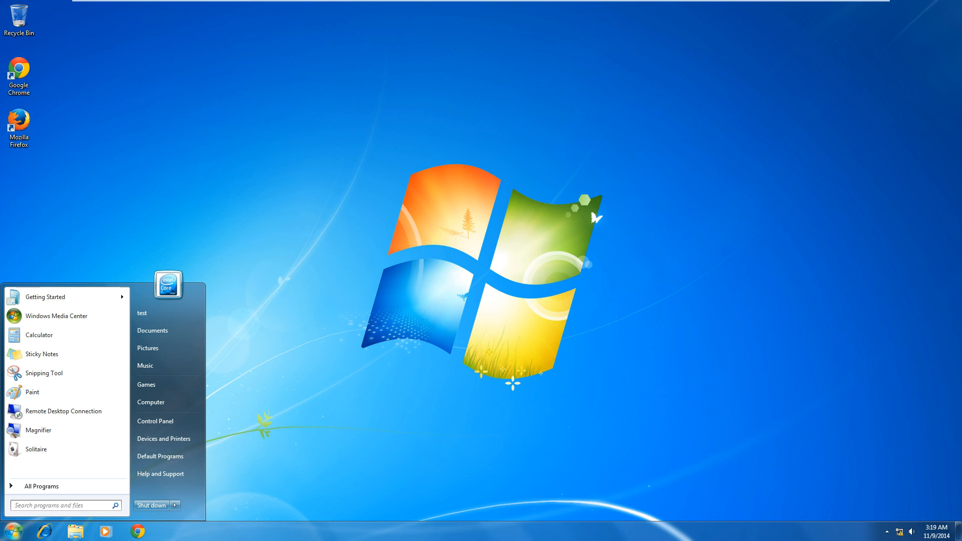
click(64, 410)
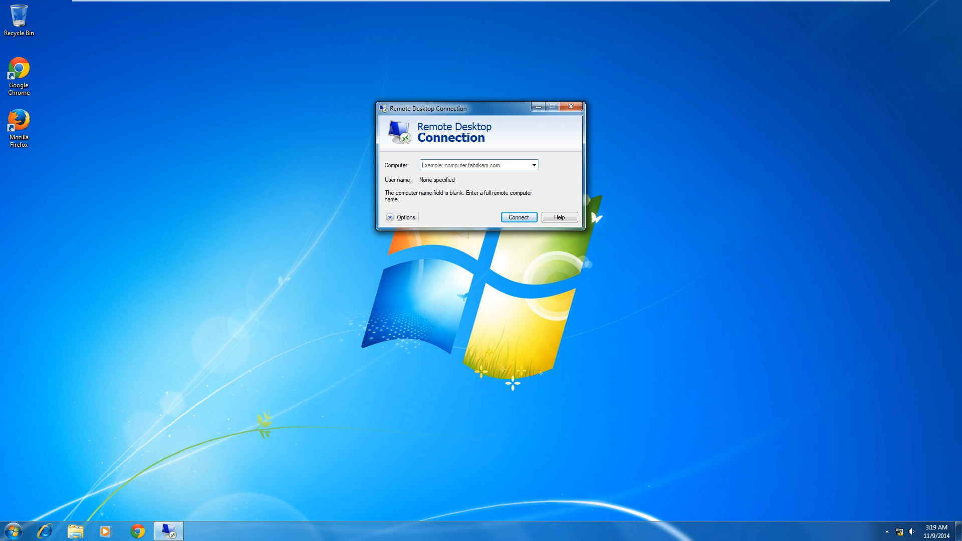
Expand Remote Desktop Connection's options and begin entering hcserver1 as the computer name.
click(390, 217)
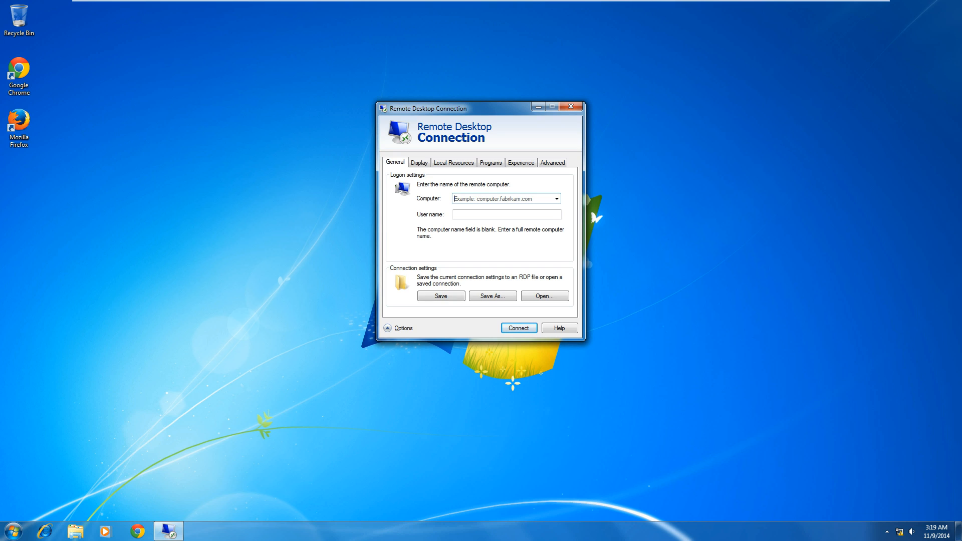
click(501, 199)
text(hc)
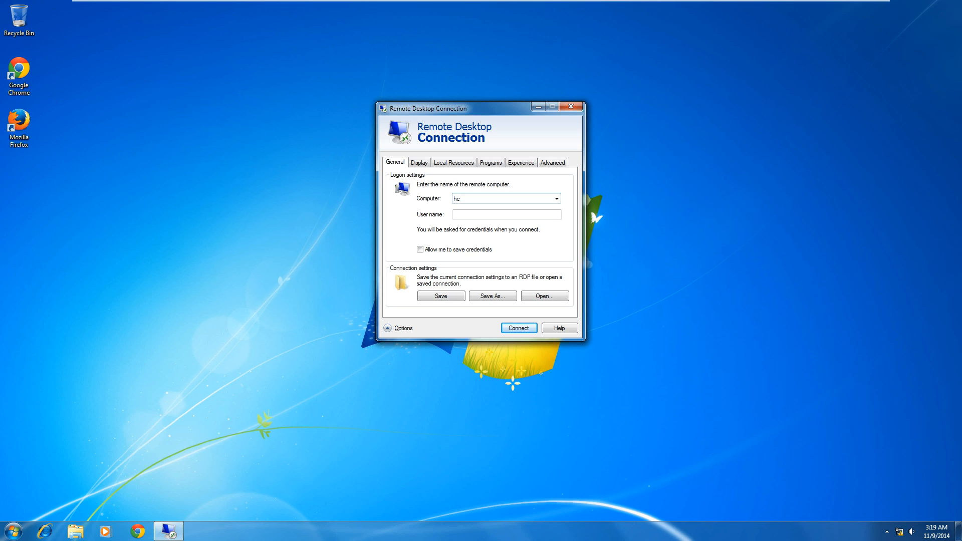
text(server1)
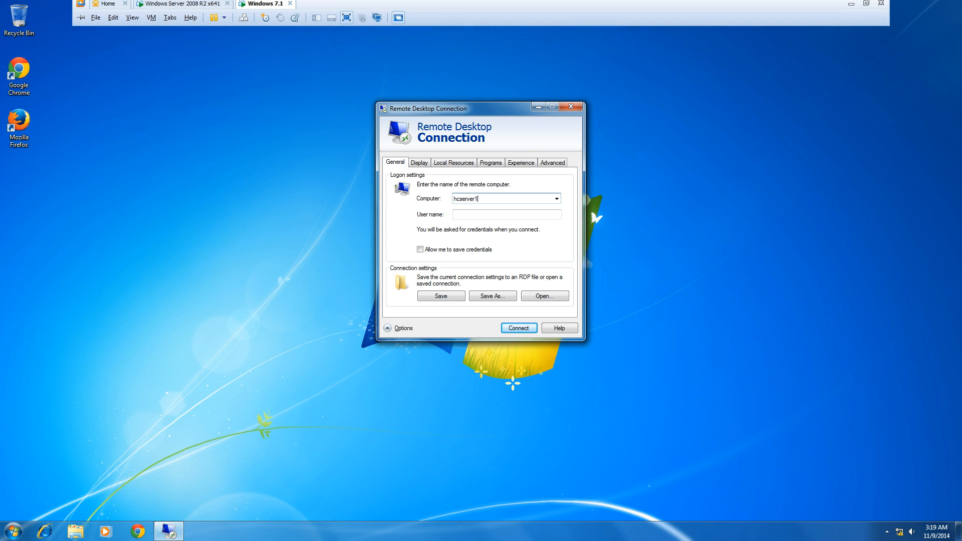
Check the server's full name, hcserver1.fightclub.com, in Server Manager, then return to Windows 7.
click(183, 8)
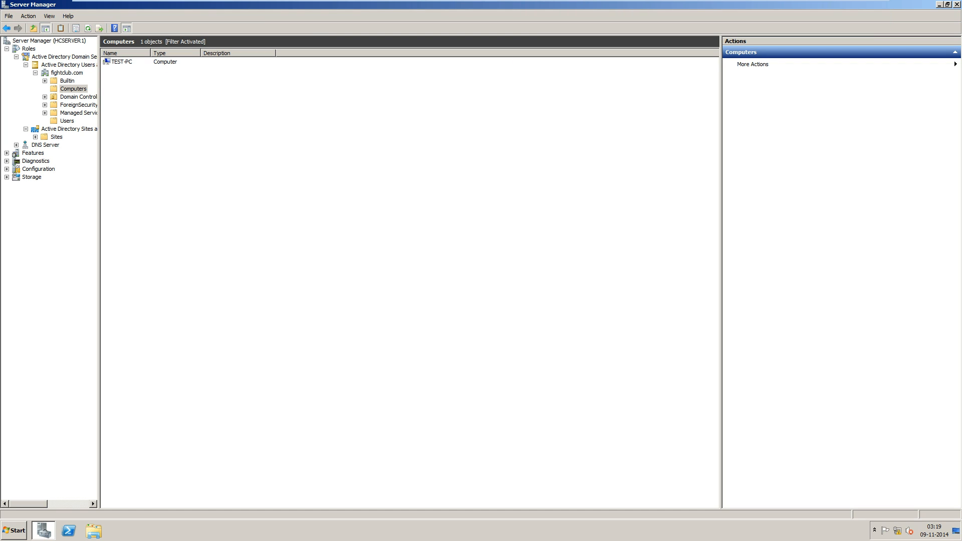
click(49, 40)
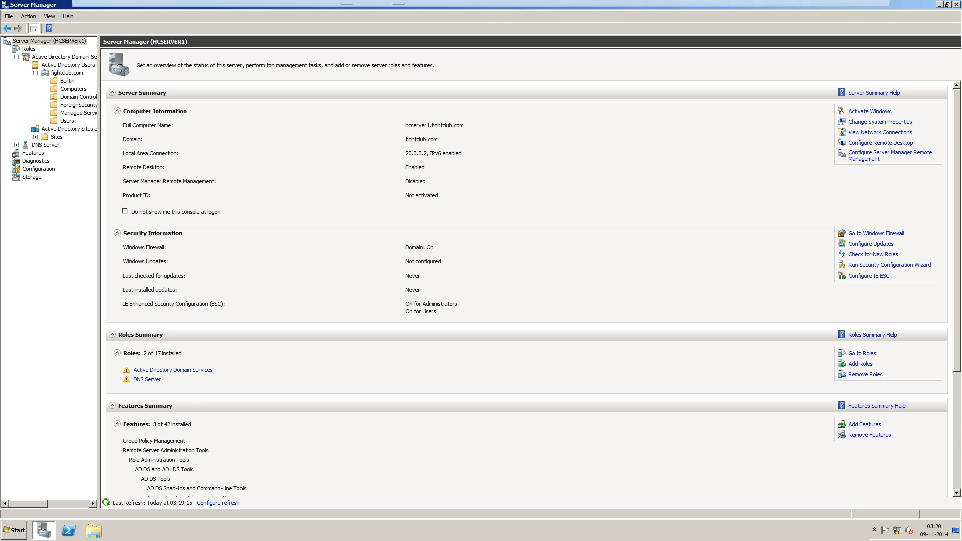
click(262, 7)
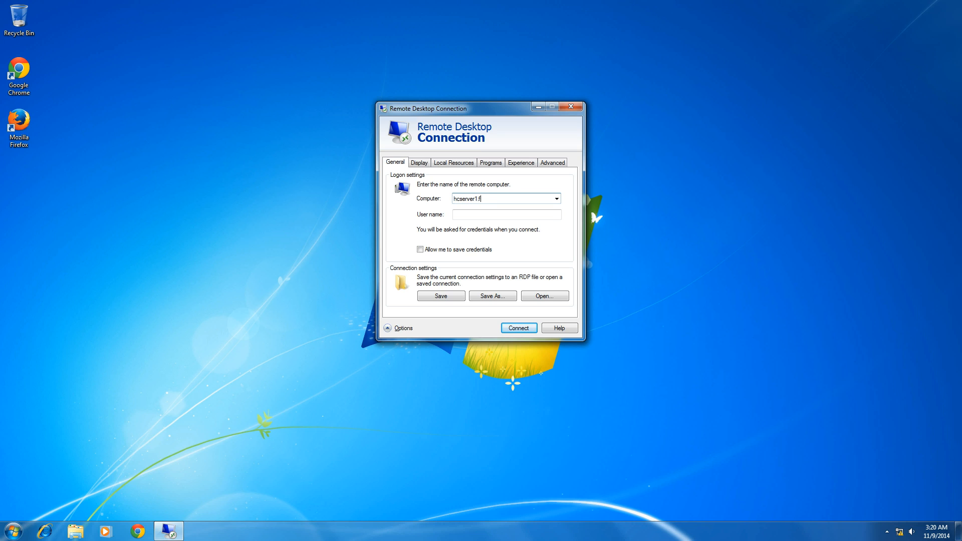
Complete the computer name as hcserver1.fightclub.com, enter the user name, and allow saving credentials.
text(ightclub.com)
key(Tab)
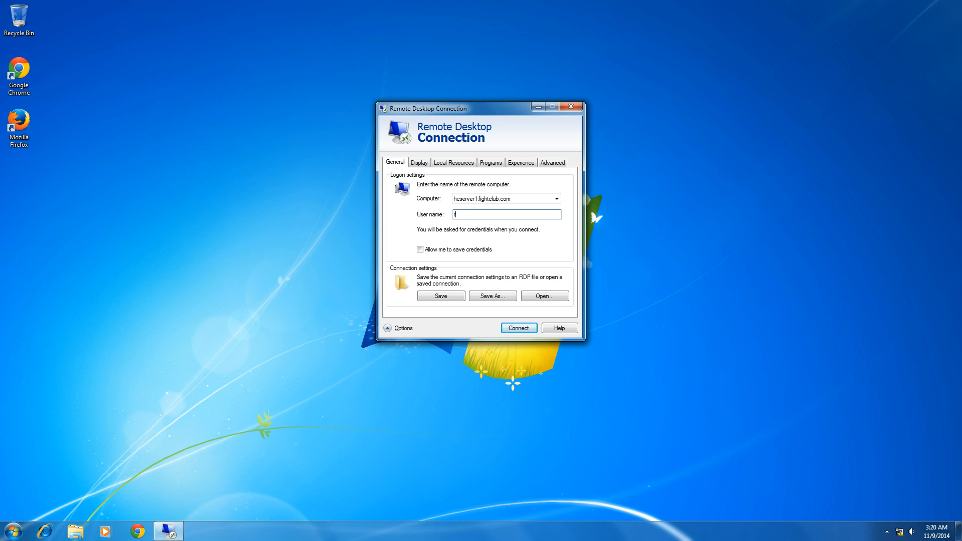
text(rahulsinha)
key(Tab)
key(space)
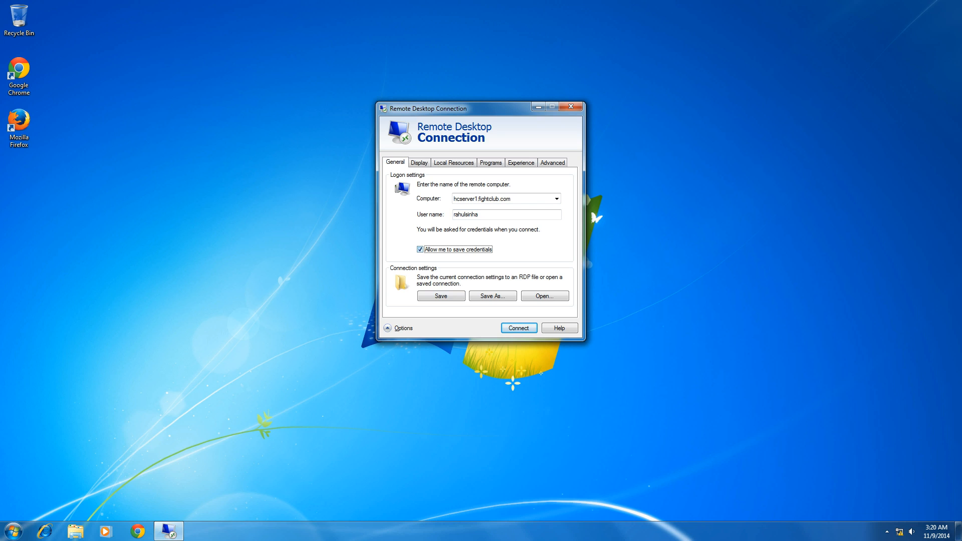
Review the Display, Local Resources, Programs, Experience and Advanced settings, returning to General.
key(ctrl+Tab)
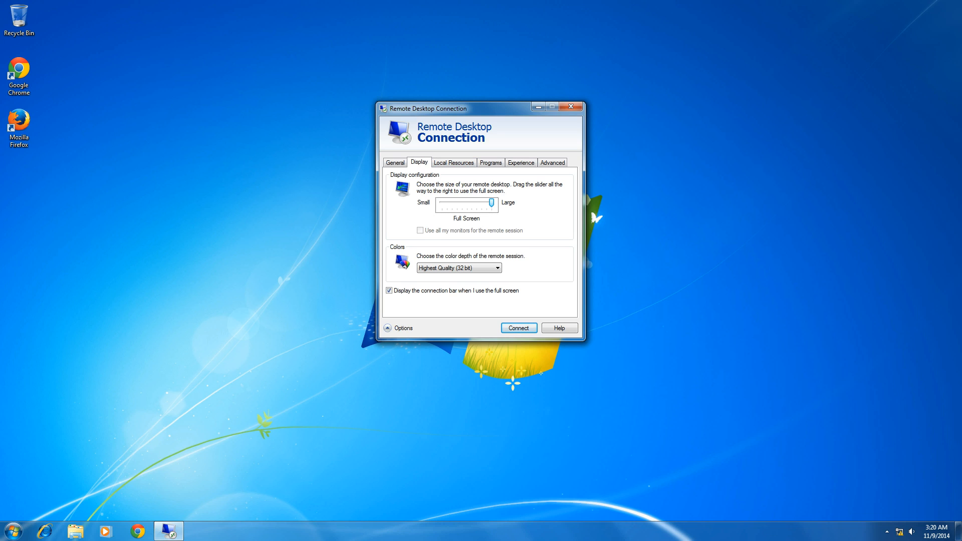
key(ctrl+Tab)
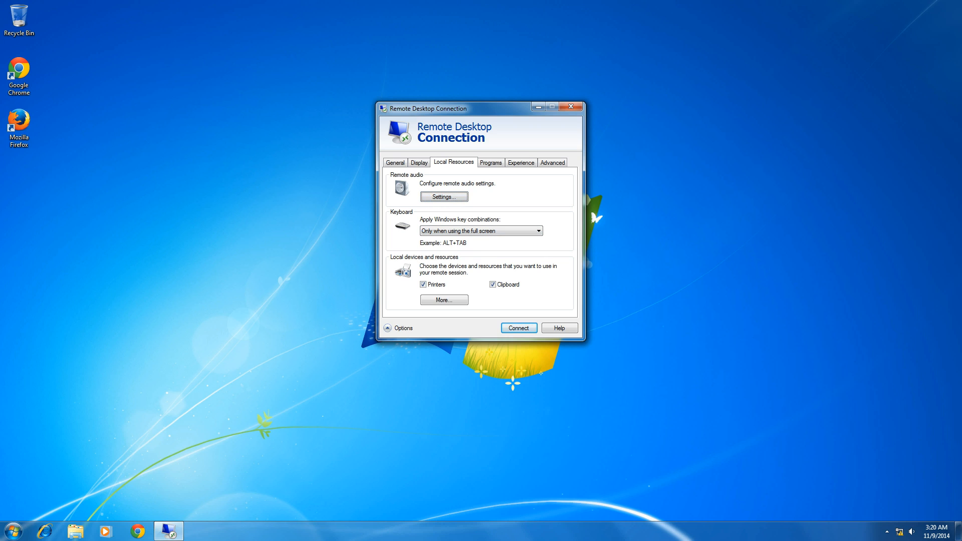
key(ctrl+Tab)
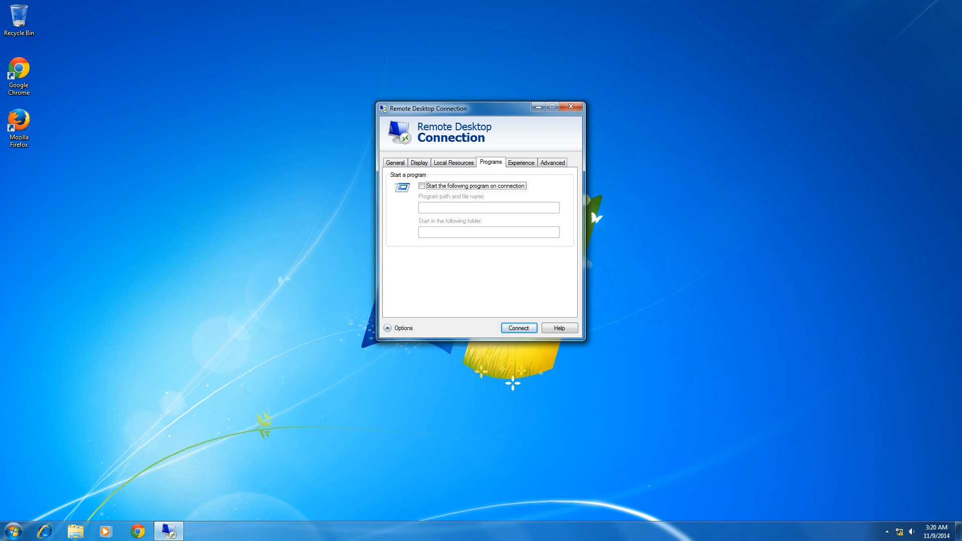
key(ctrl+Tab)
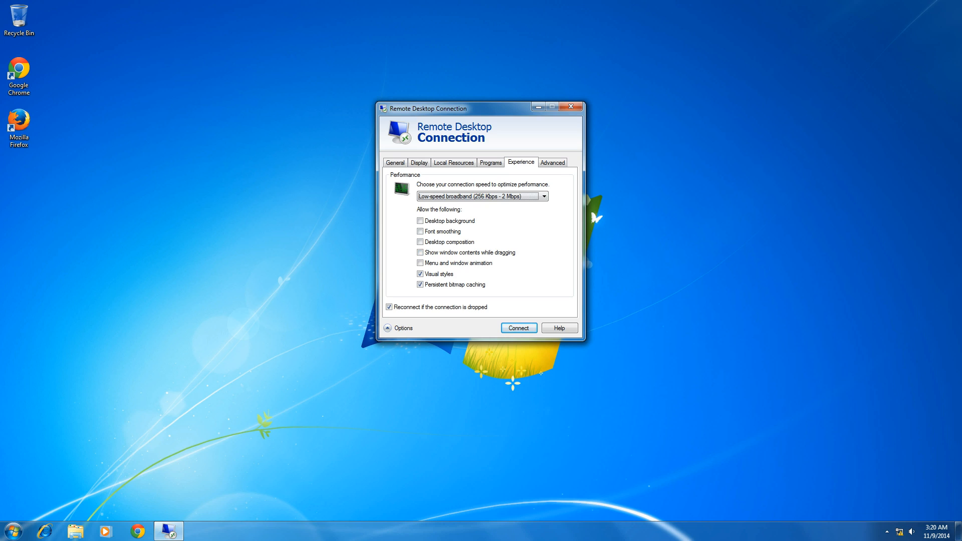
key(ctrl+Tab)
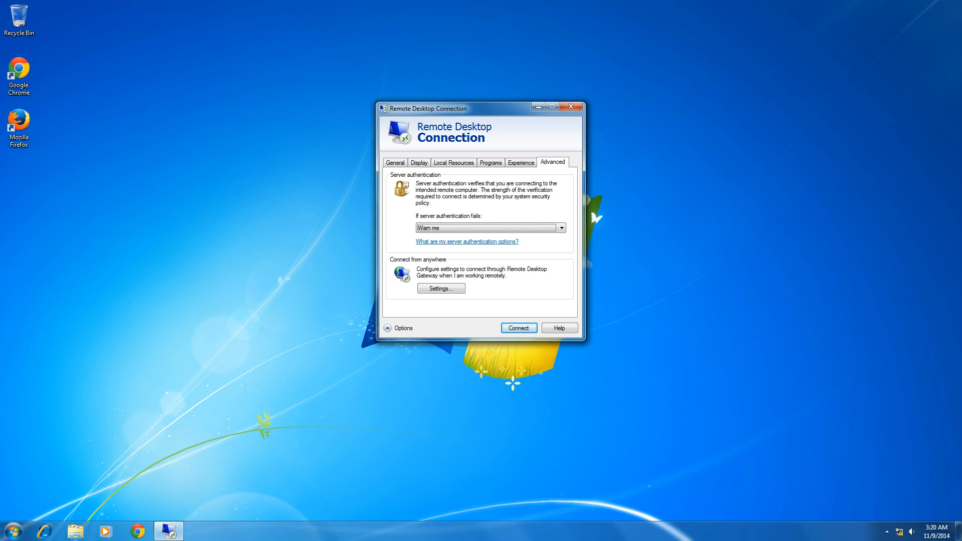
key(ctrl+Tab)
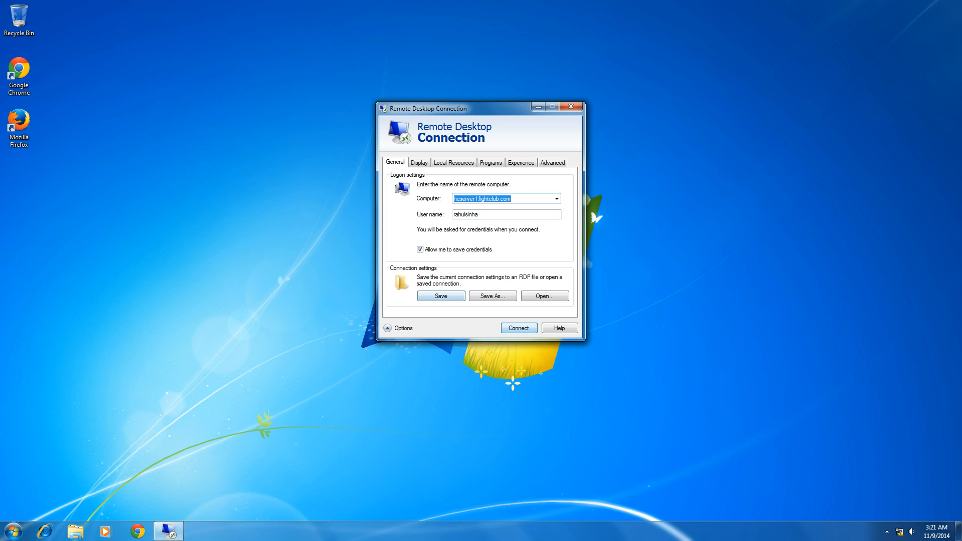
Save the connection settings to the Desktop as an RDP file named hcserver1.
click(441, 296)
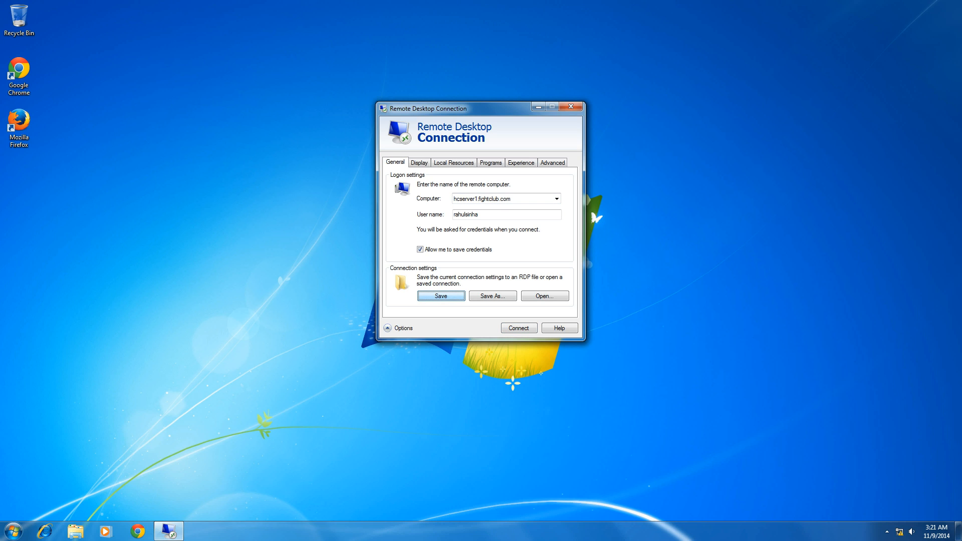
click(493, 296)
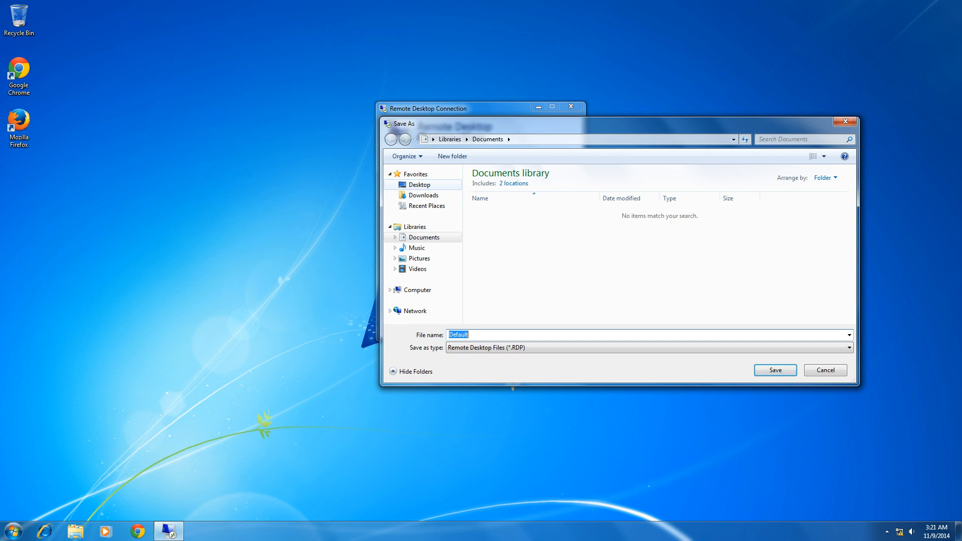
click(419, 185)
click(459, 335)
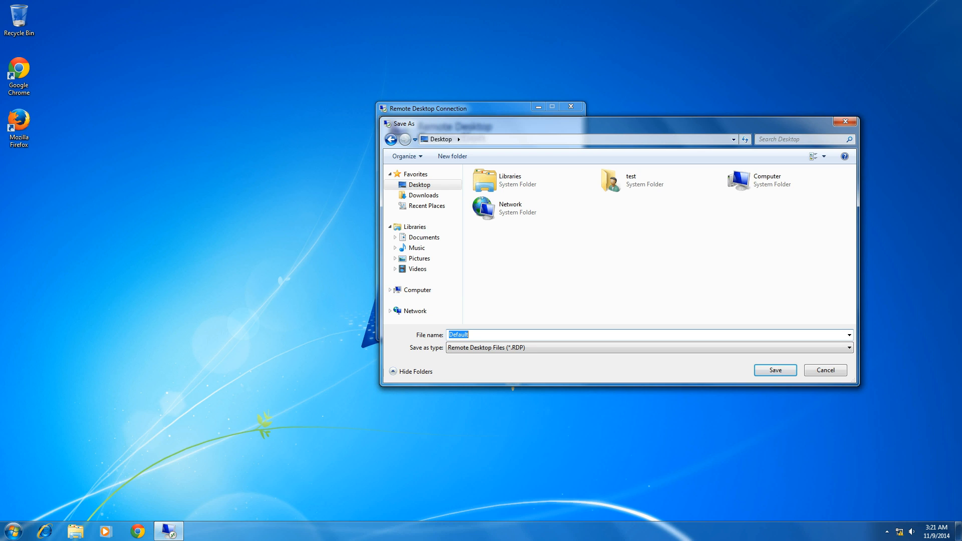
text(s)
text(h)
text(cserver)
key(Return)
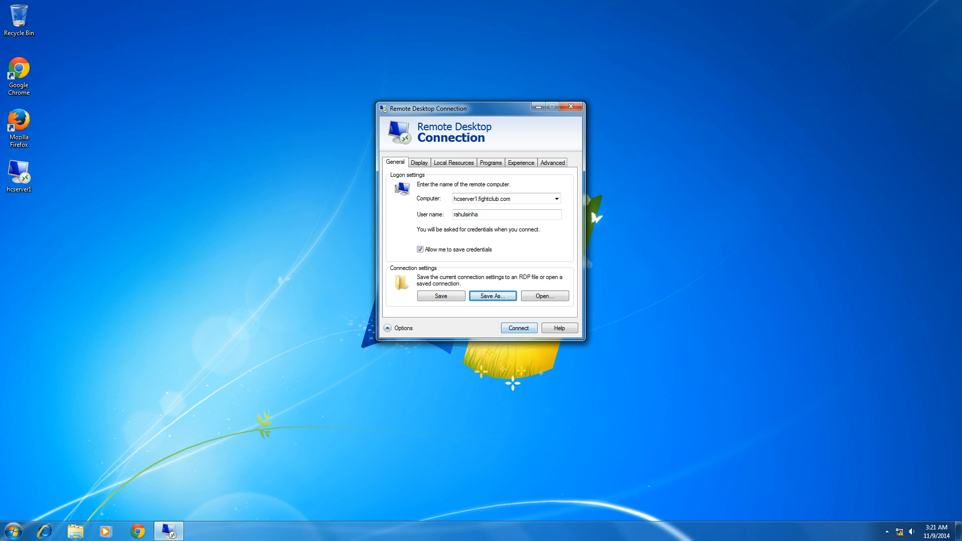
Connect to hcserver1.fightclub.com, trust the remote computer, and sign in with the account password.
click(519, 327)
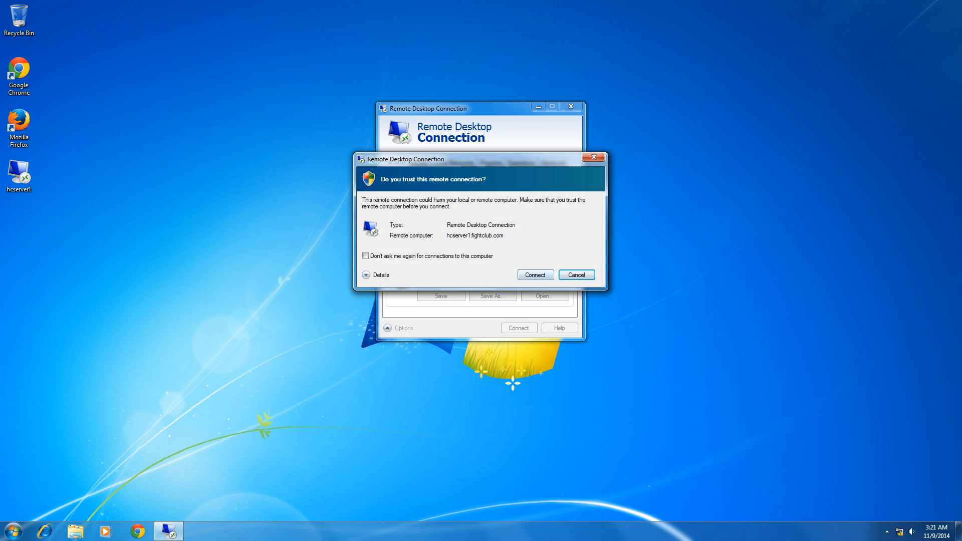
click(536, 275)
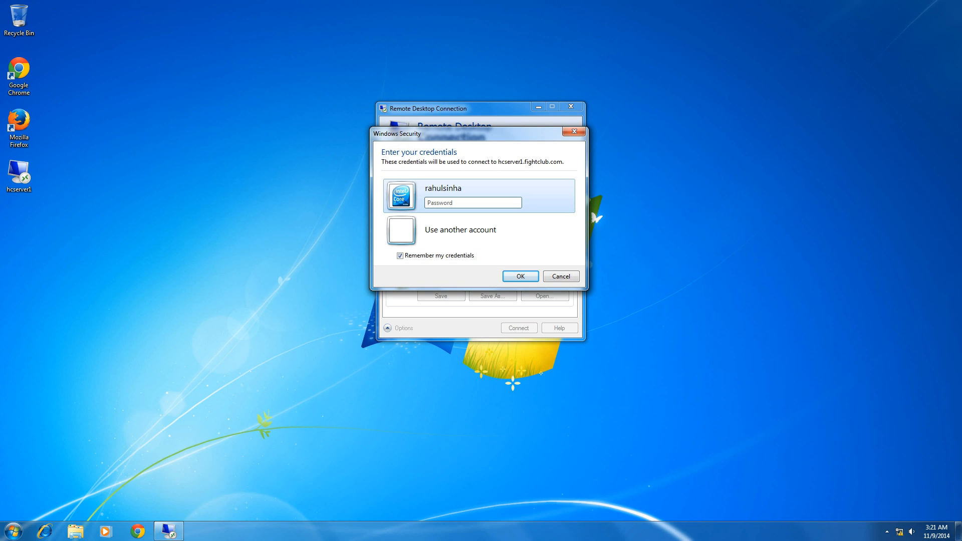
text(•••••••)
key(Return)
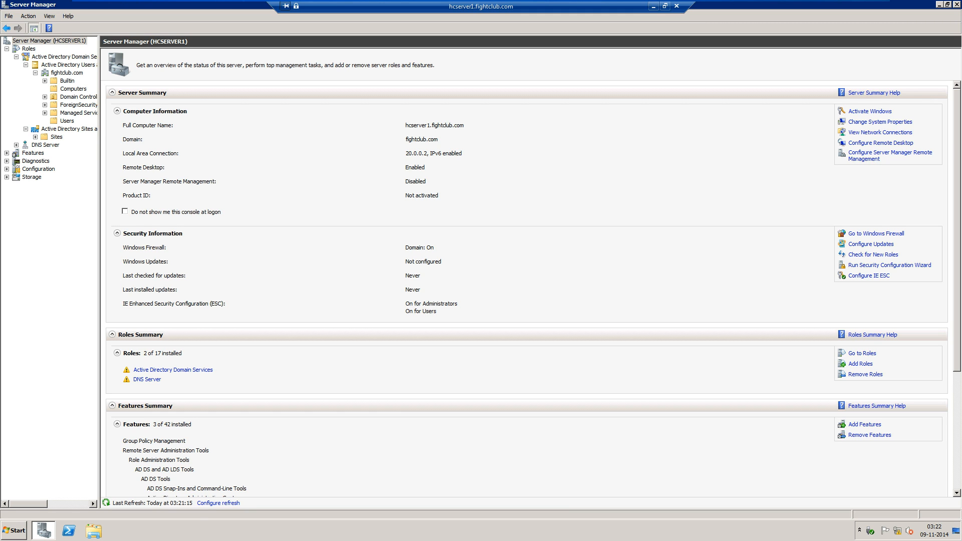
Restore the remote session to a centred window and list the domain's Users on the server.
click(665, 6)
drag(182, 14, 436, 157)
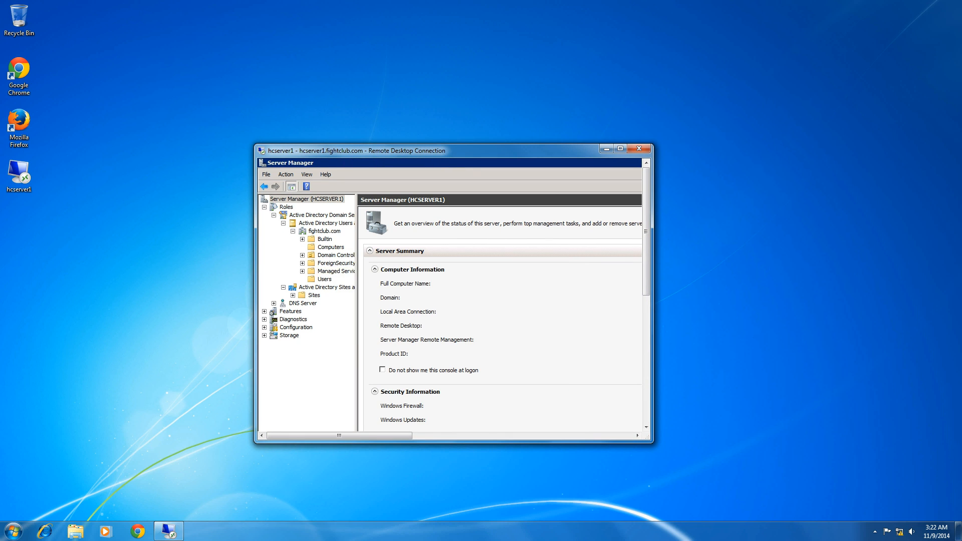
click(324, 279)
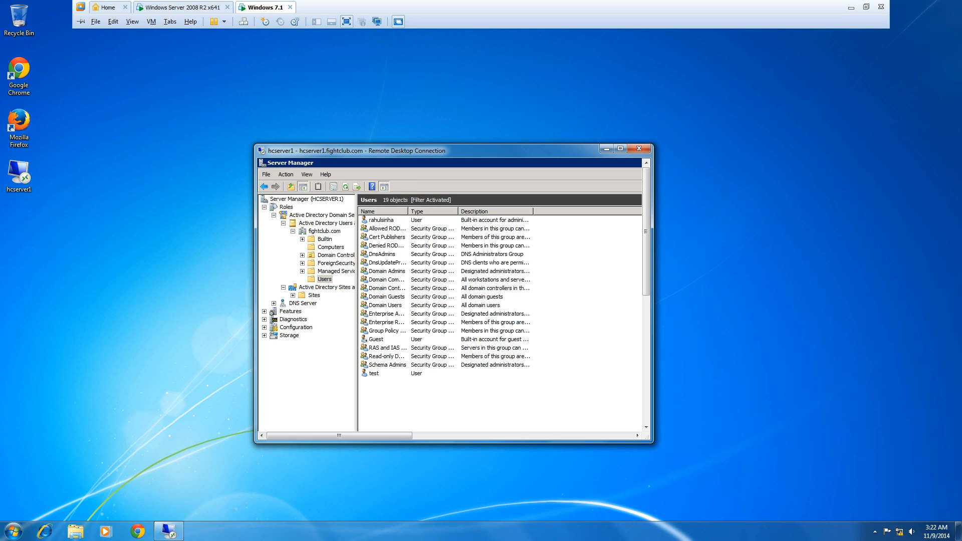
Bring up the Windows Server 2008 R2 VM's log-on prompt, then return to Windows 7.1.
click(183, 8)
click(182, 7)
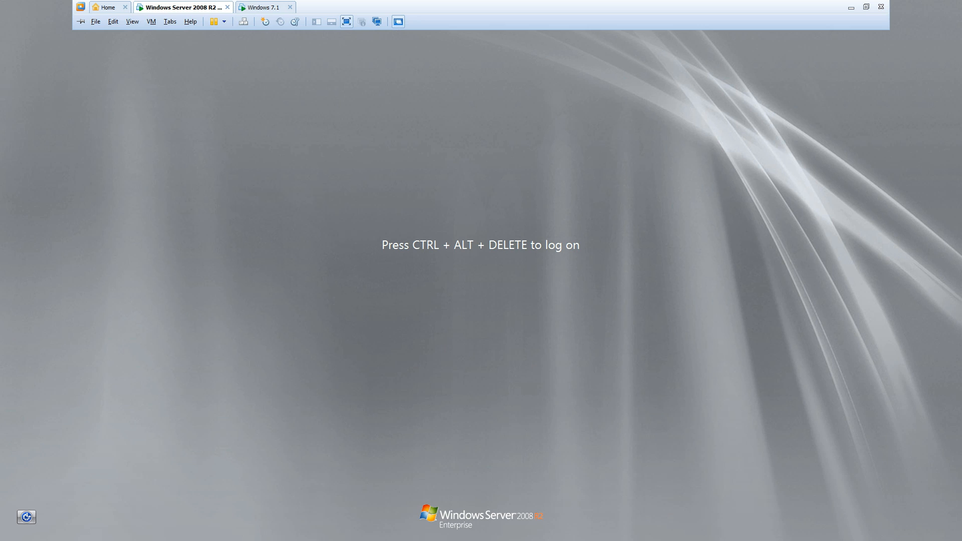
click(244, 22)
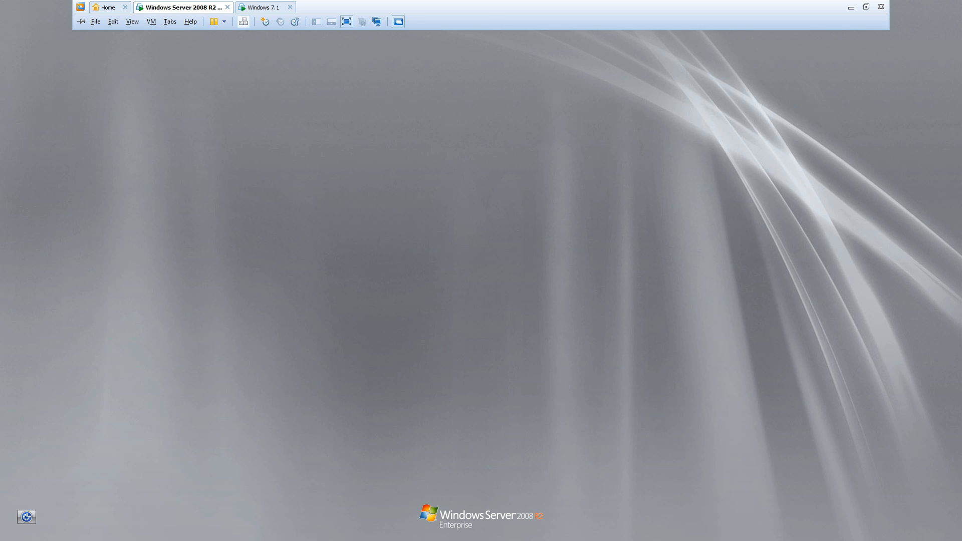
click(263, 7)
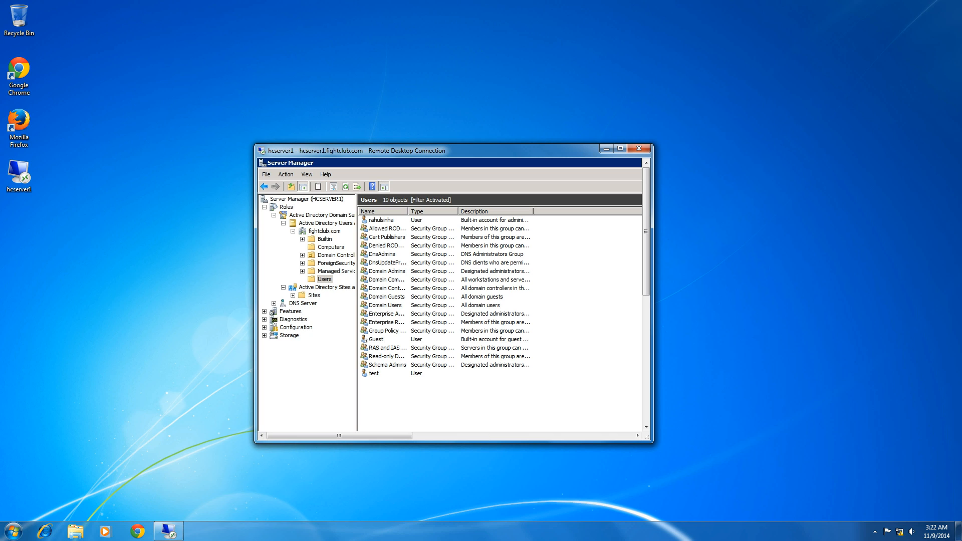
Try logging on to the server as Administrator and dismiss the incorrect-password error.
click(175, 8)
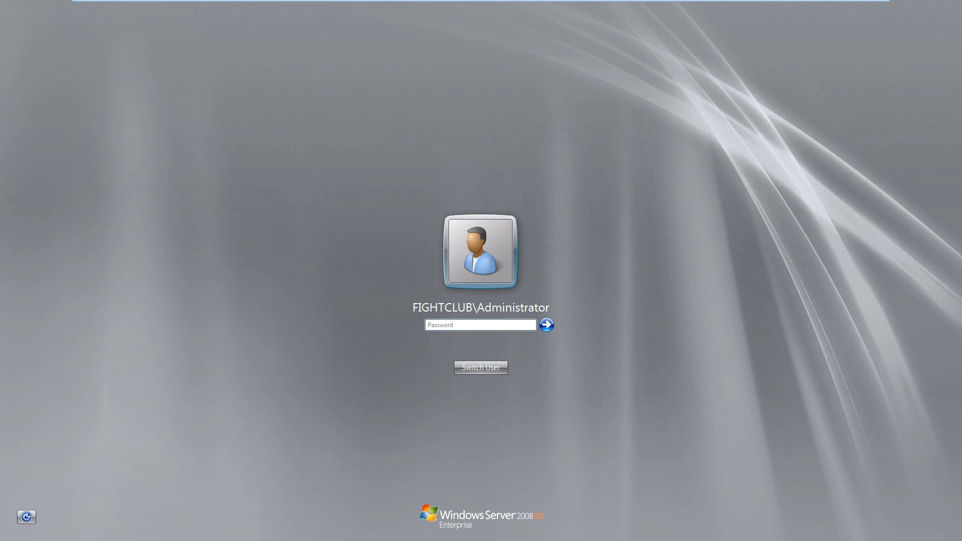
text(•••••)
key(BackSpace)
key(BackSpace)
key(BackSpace)
key(BackSpace)
text(••••••••)
key(Return)
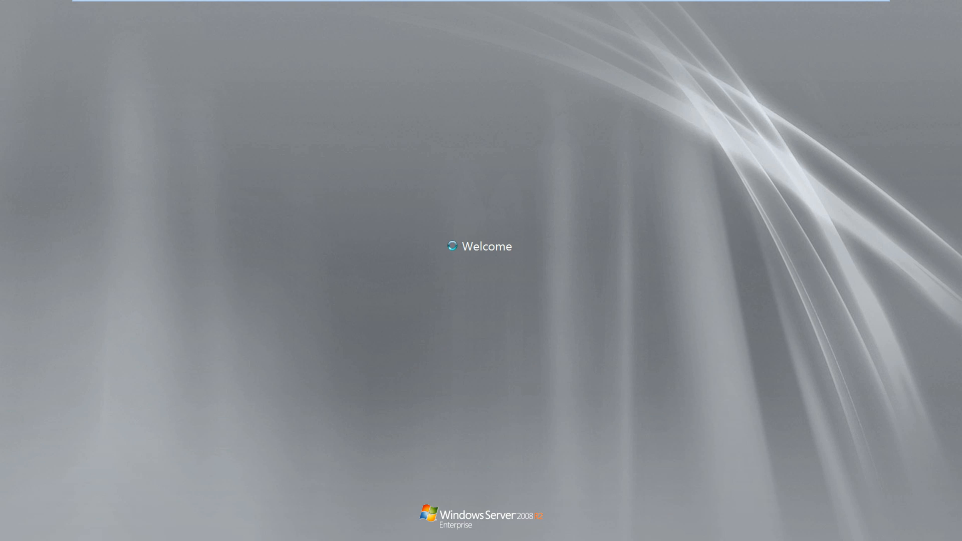
mouse_move(200, 1)
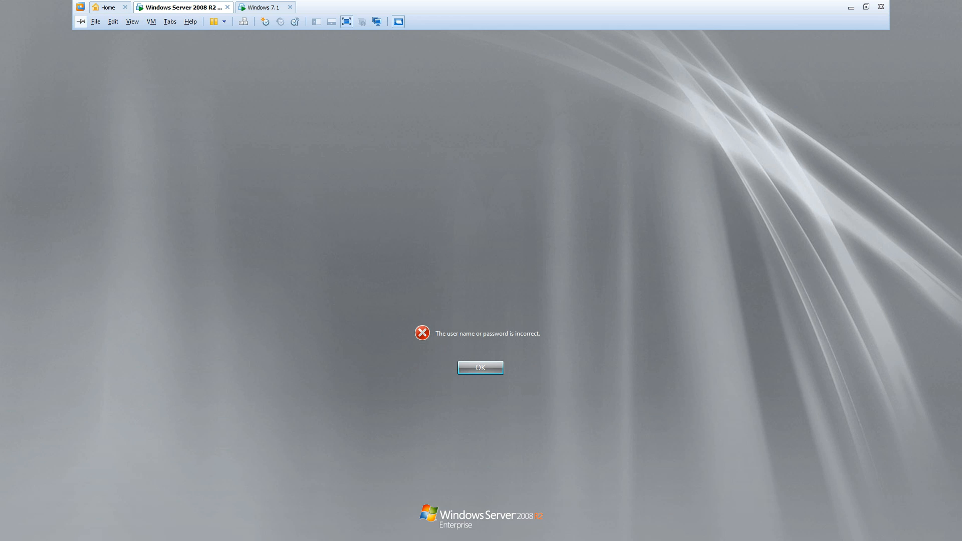
click(80, 22)
key(Return)
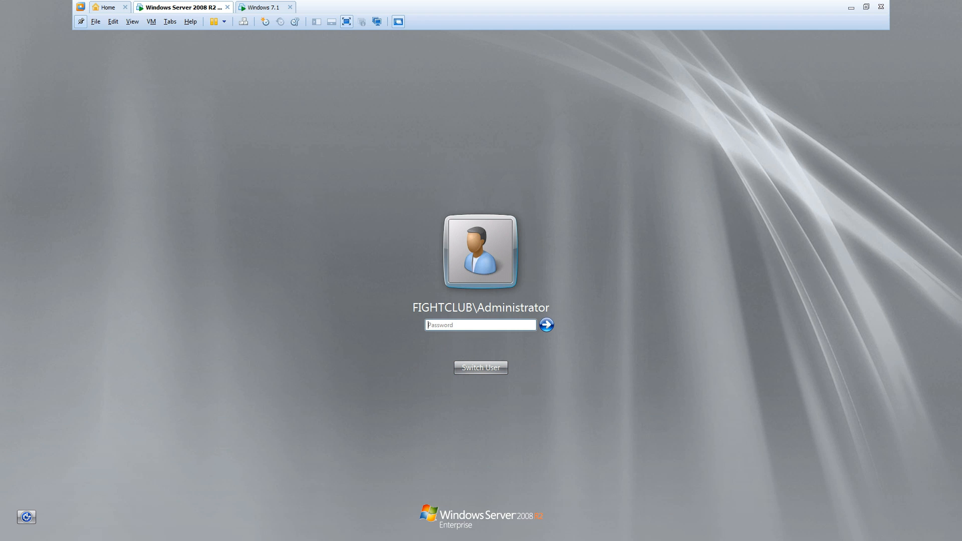
Switch to Other User and log on with the domain user's name and password.
key(Tab)
key(Tab)
key(Return)
key(Right)
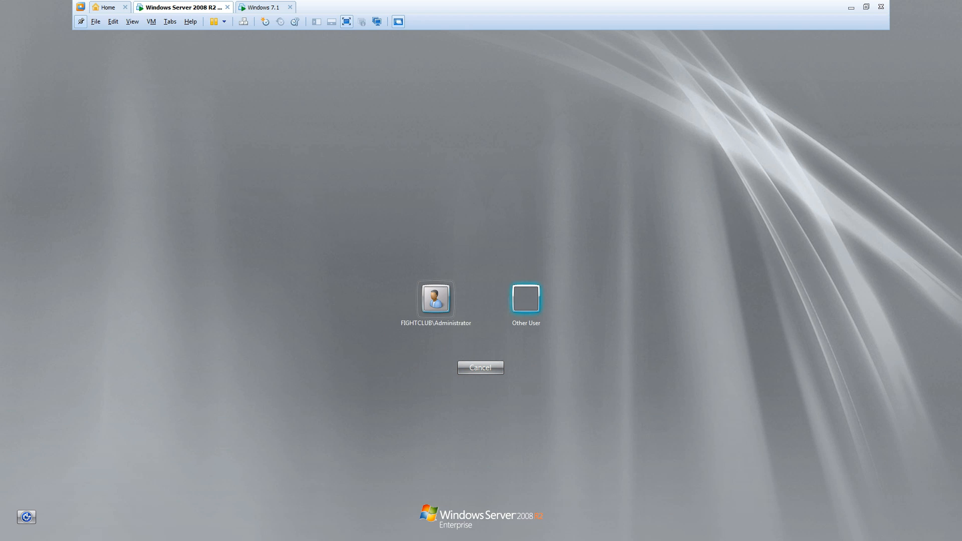
key(Return)
text(rahulsin)
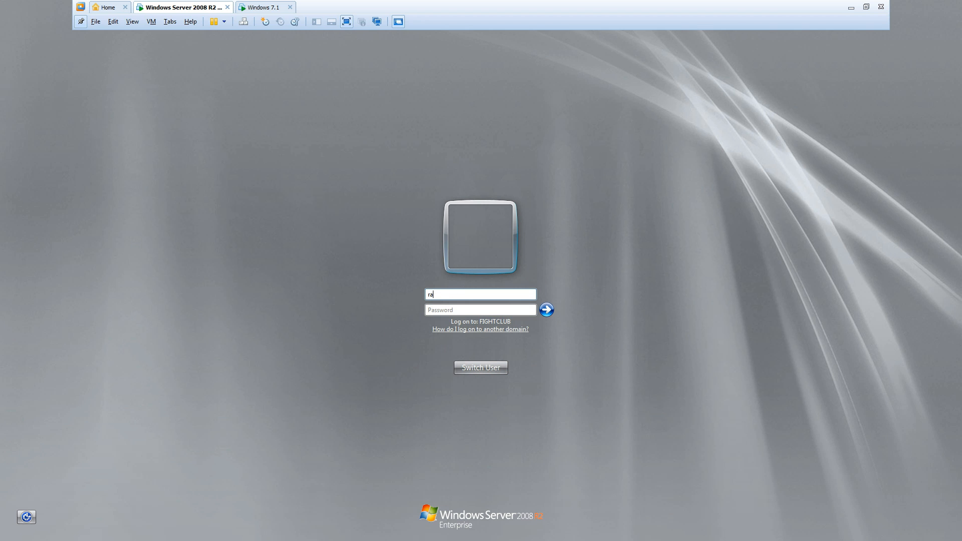
text(ha)
key(Tab)
text(********)
key(Return)
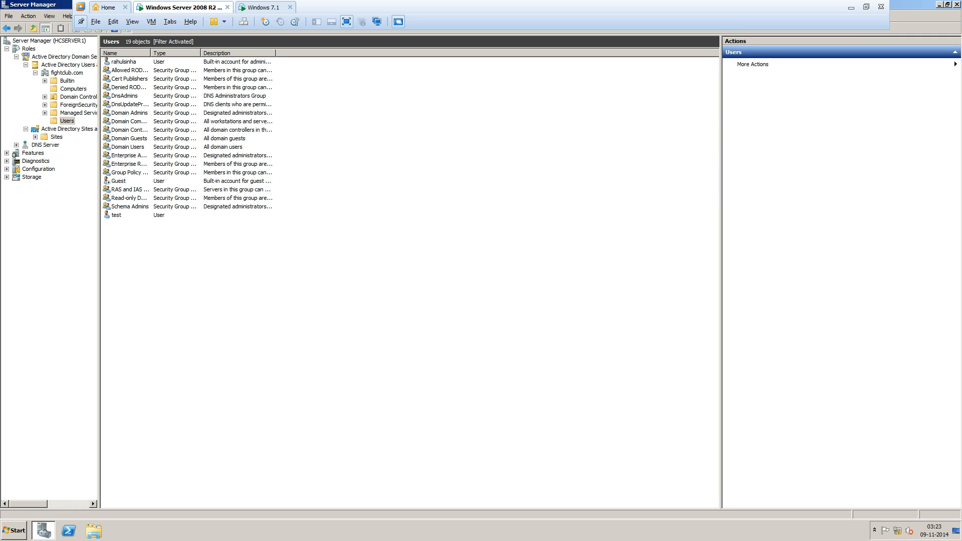
Dismiss the session-ended notice on Windows 7 and close Remote Desktop Connection.
click(263, 8)
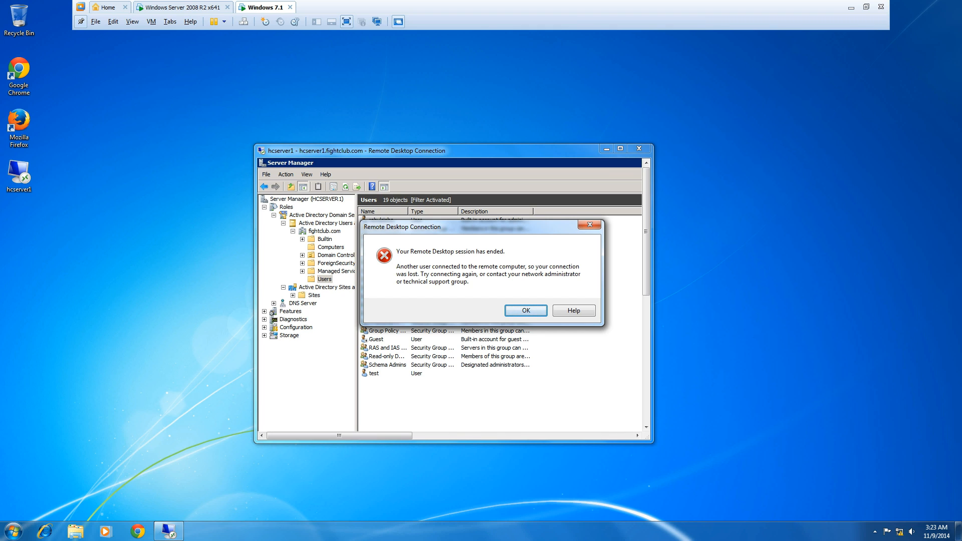
click(526, 310)
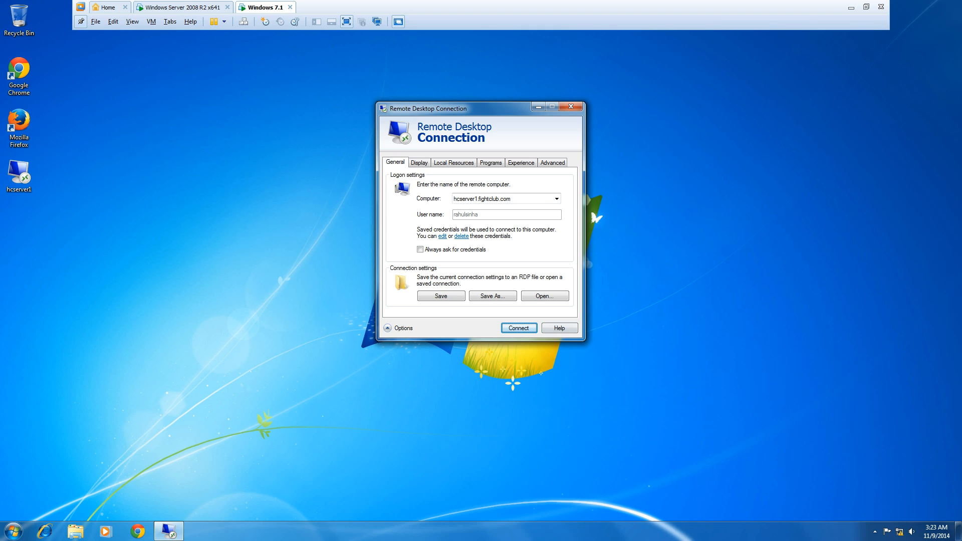
click(571, 107)
click(168, 7)
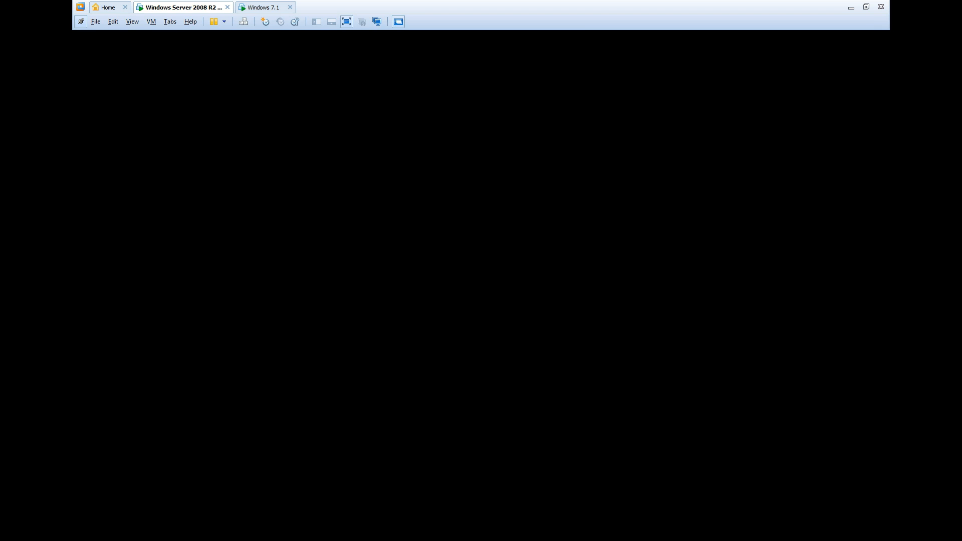
Shut down the Windows 7 machine from its Start menu.
click(264, 8)
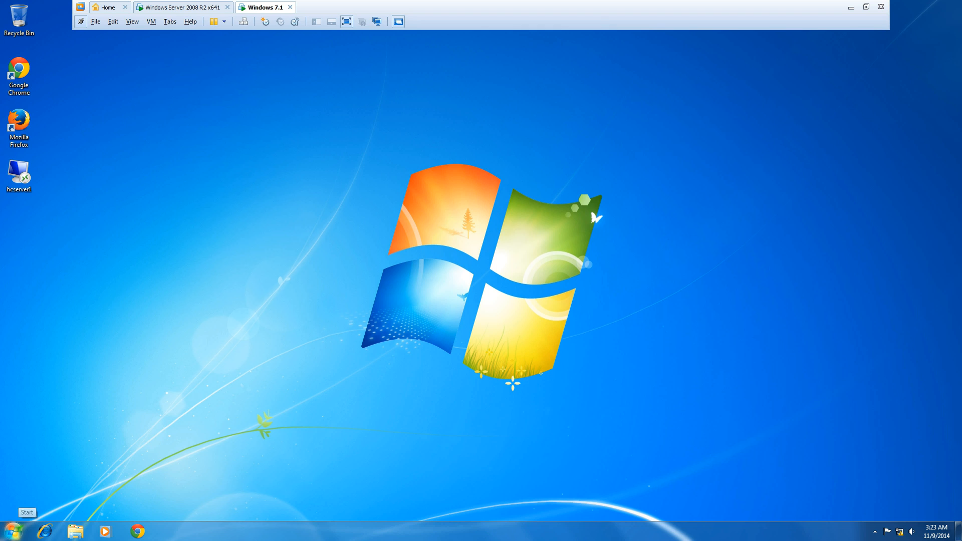
click(14, 531)
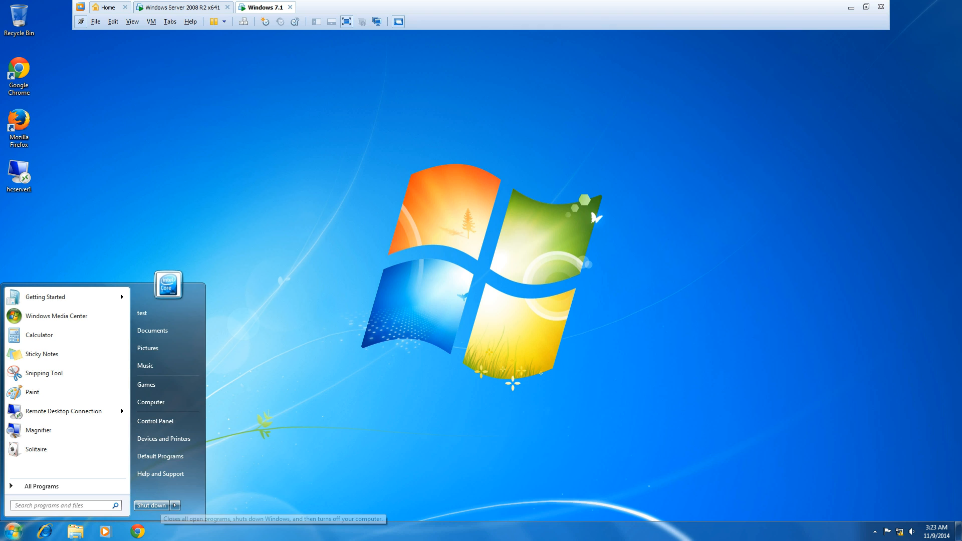
click(151, 505)
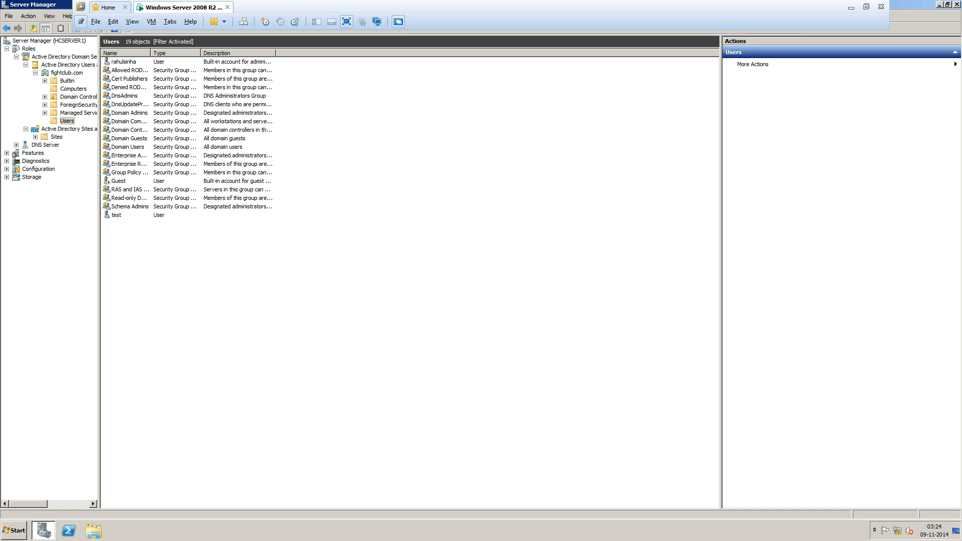
Minimize Server Manager and refresh the server's desktop.
click(43, 530)
right_click(203, 272)
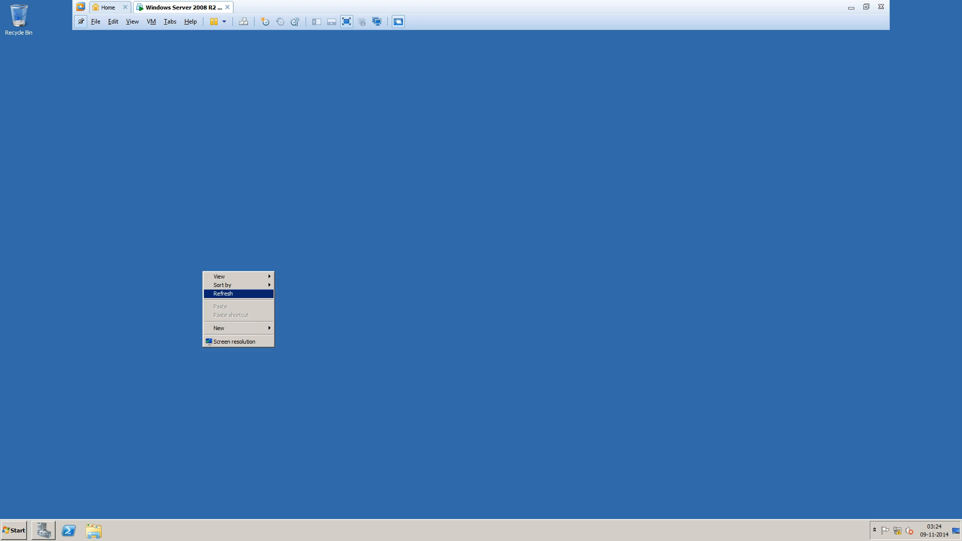
click(224, 294)
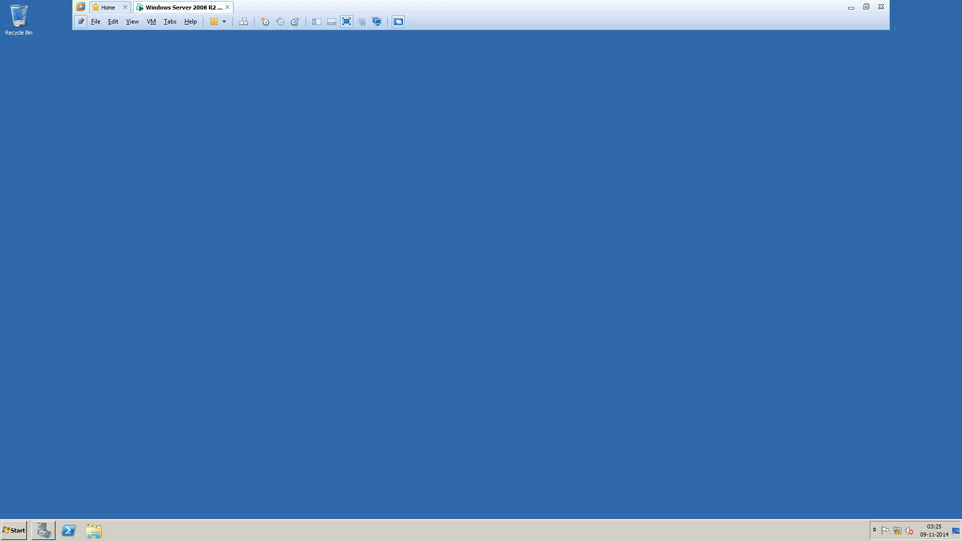
Open the server virtual machine's Settings from the VM menu.
click(113, 22)
mouse_move(133, 21)
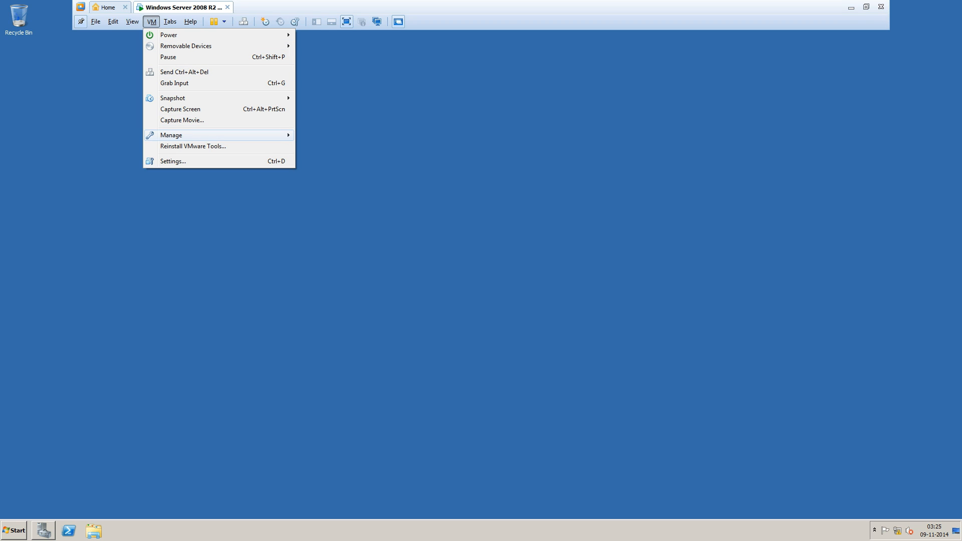
mouse_move(200, 135)
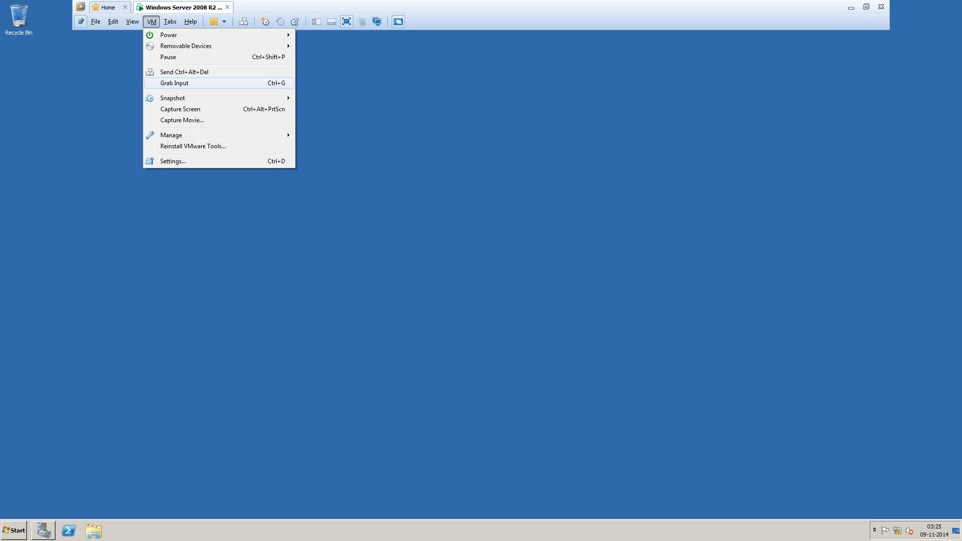
mouse_move(201, 45)
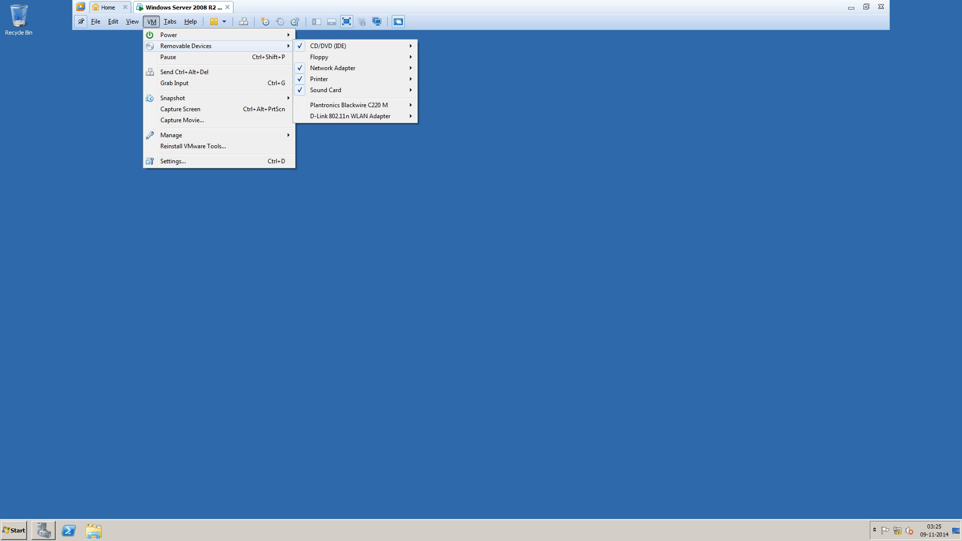
click(172, 161)
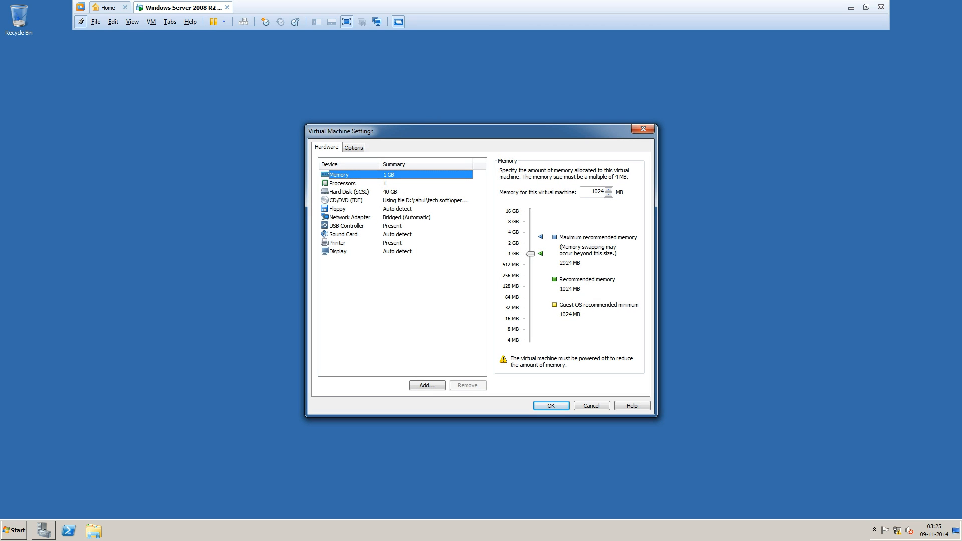
Add Network Adapter 2, set to Bridged, to the server VM's hardware and save.
click(350, 218)
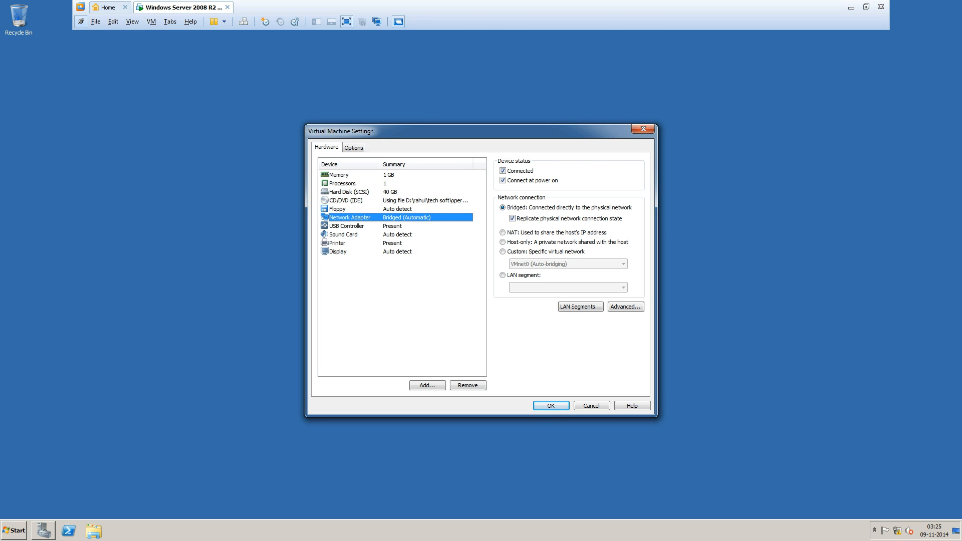
key(Tab)
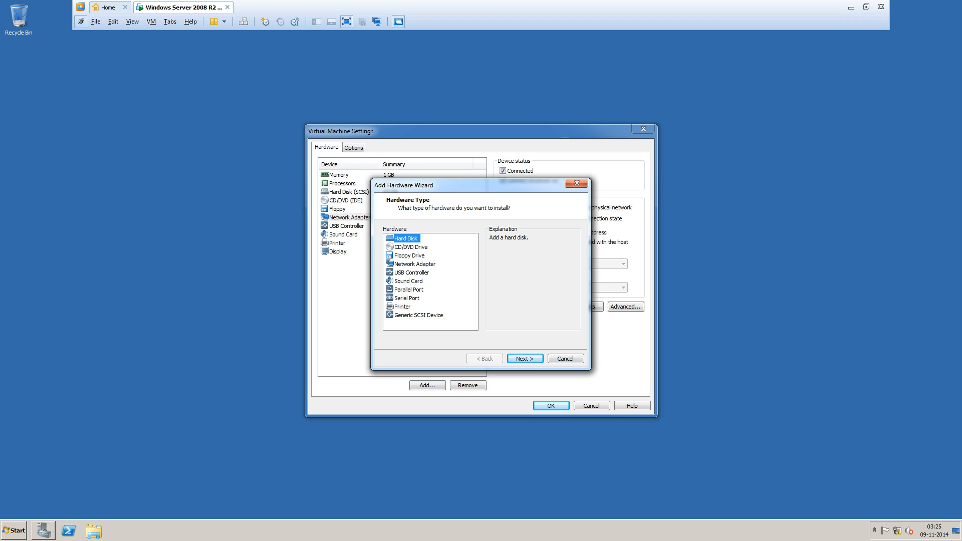
click(415, 264)
click(525, 359)
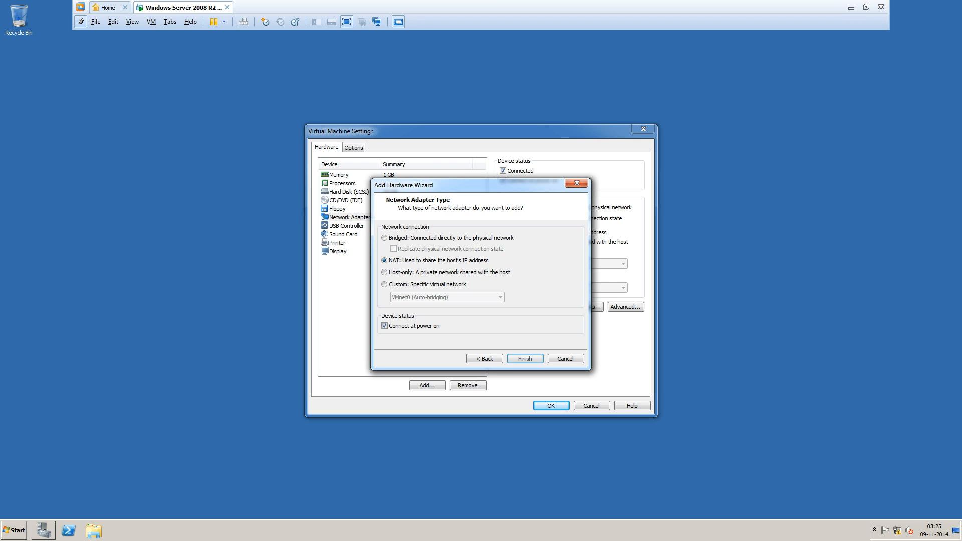
click(385, 238)
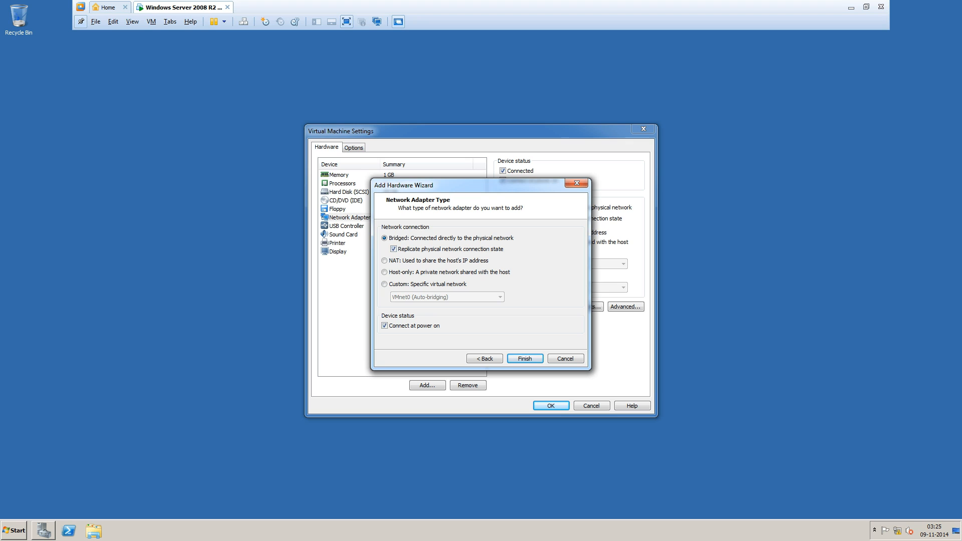
key(Return)
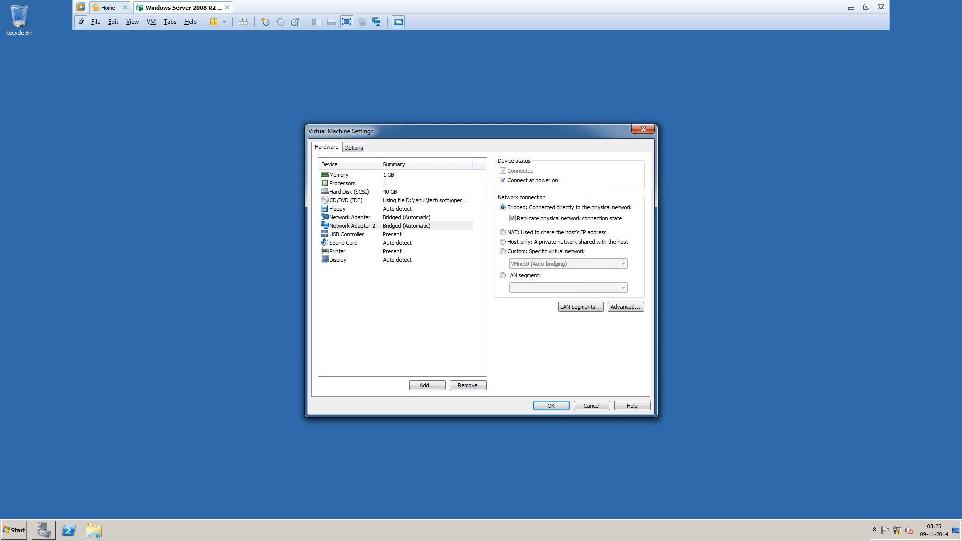
key(Return)
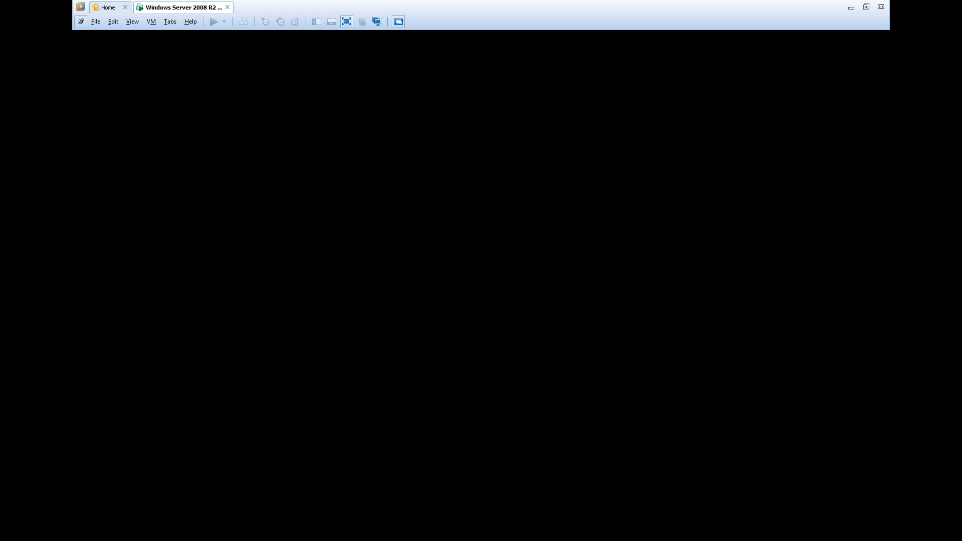
Restore the server VM to full screen from the taskbar and refresh its desktop.
click(852, 7)
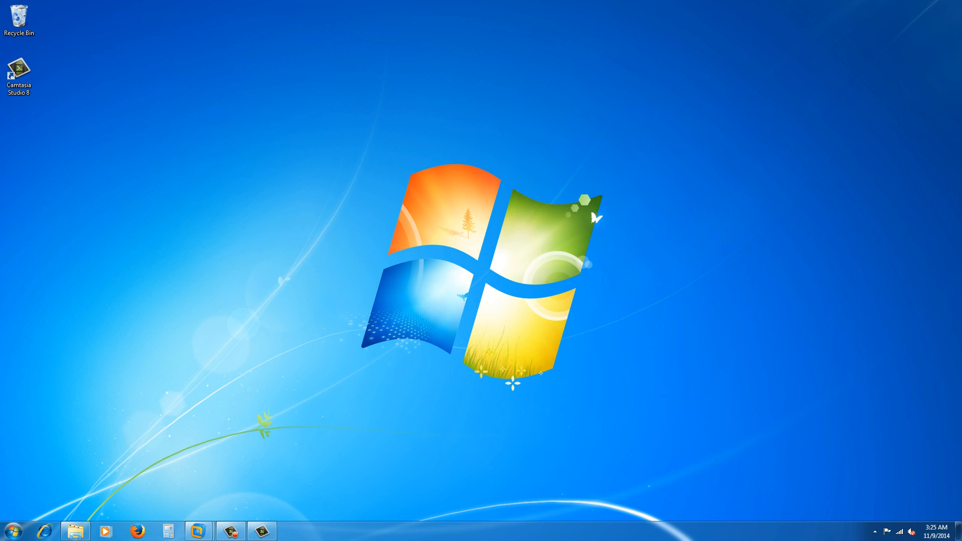
click(231, 531)
click(598, 479)
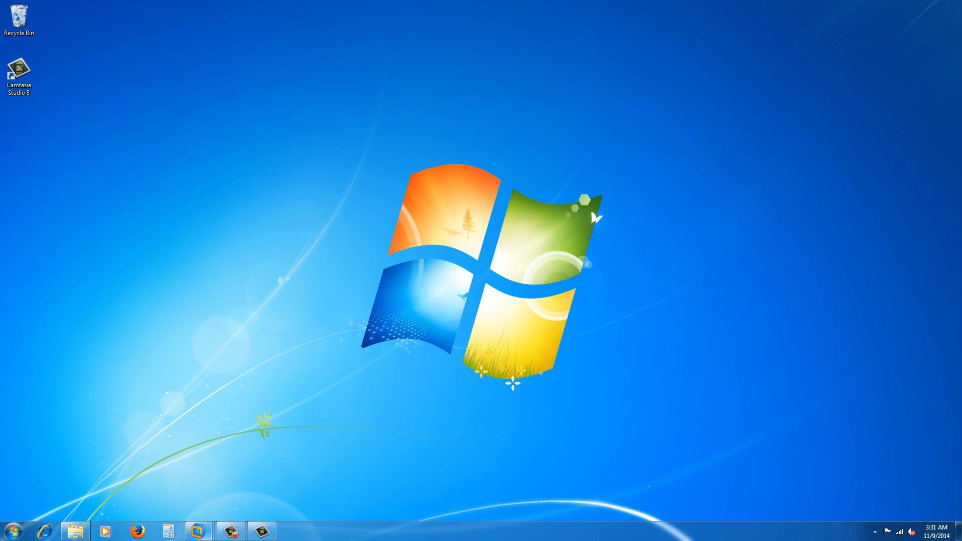
mouse_move(198, 531)
click(256, 476)
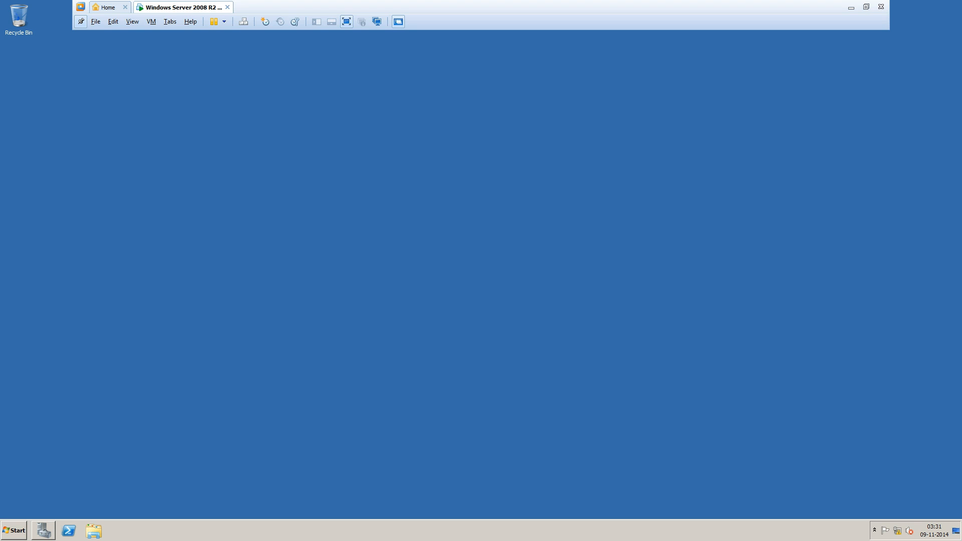
right_click(520, 256)
click(538, 279)
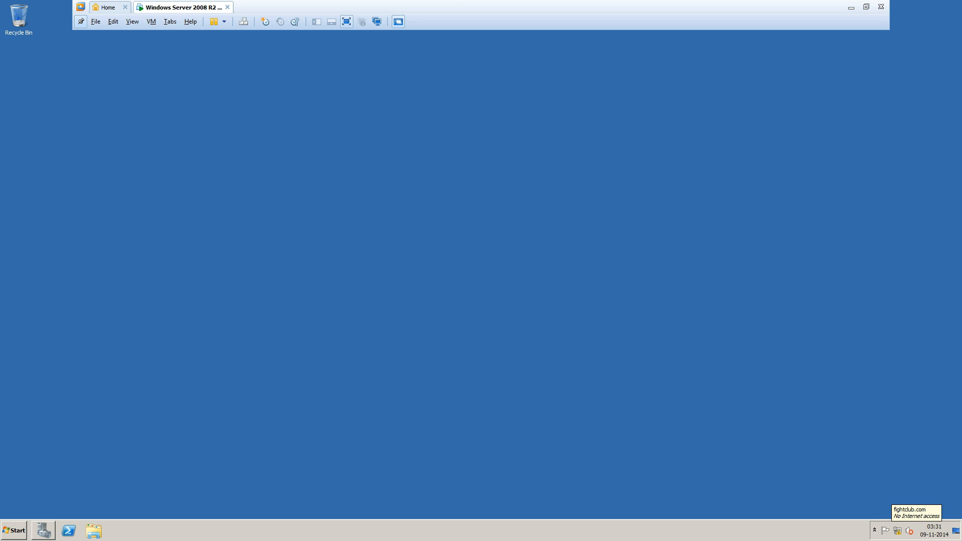
Check the fightclub.com network status, then run ncpa.cpl to open Network Connections.
click(897, 530)
click(891, 510)
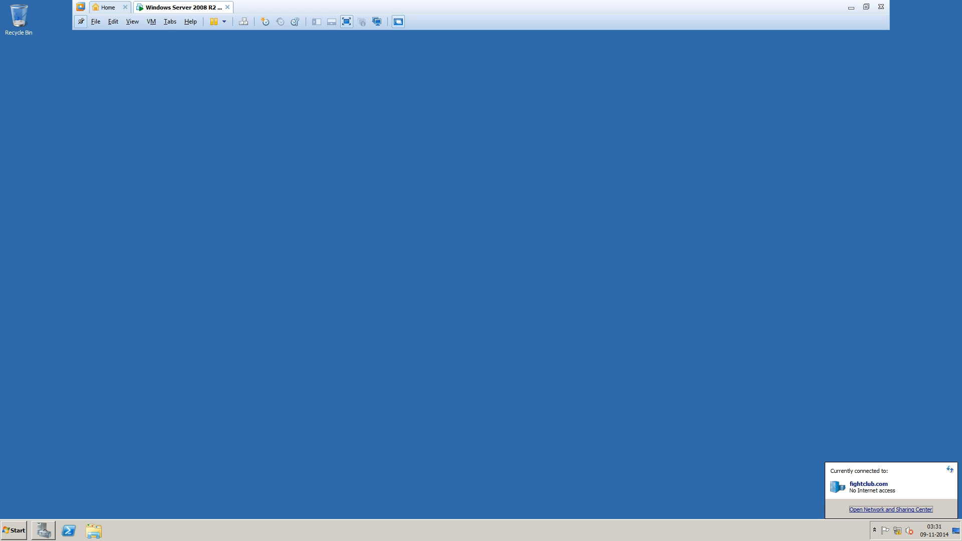
right_click(299, 357)
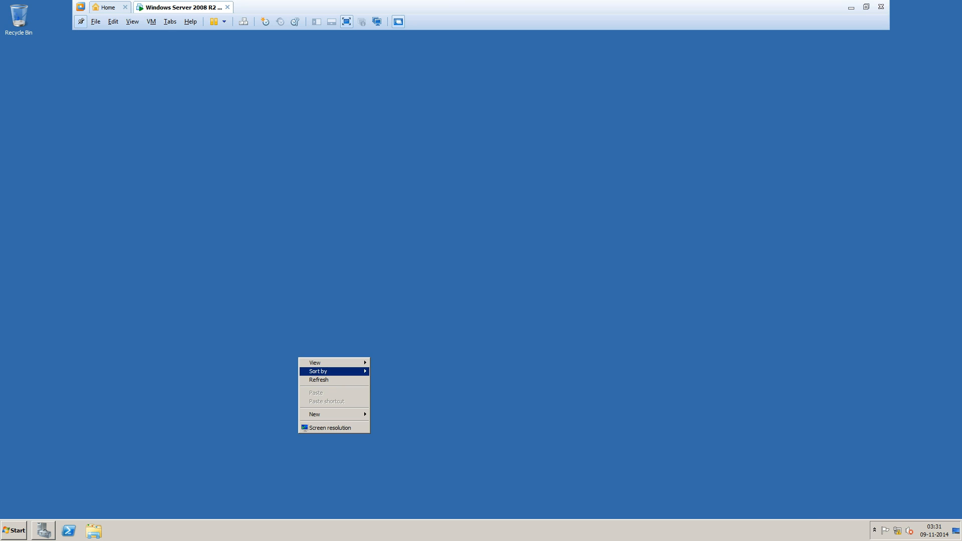
click(321, 380)
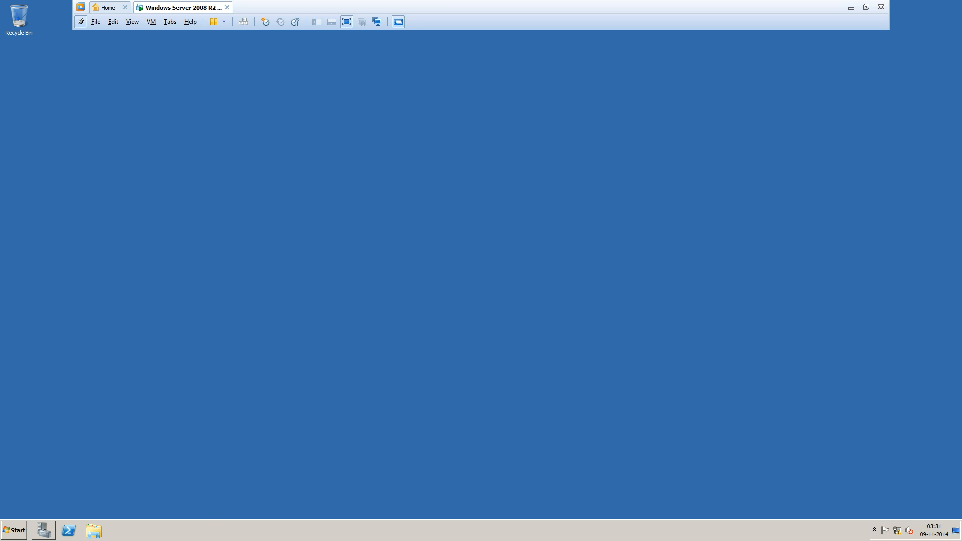
key(super+r)
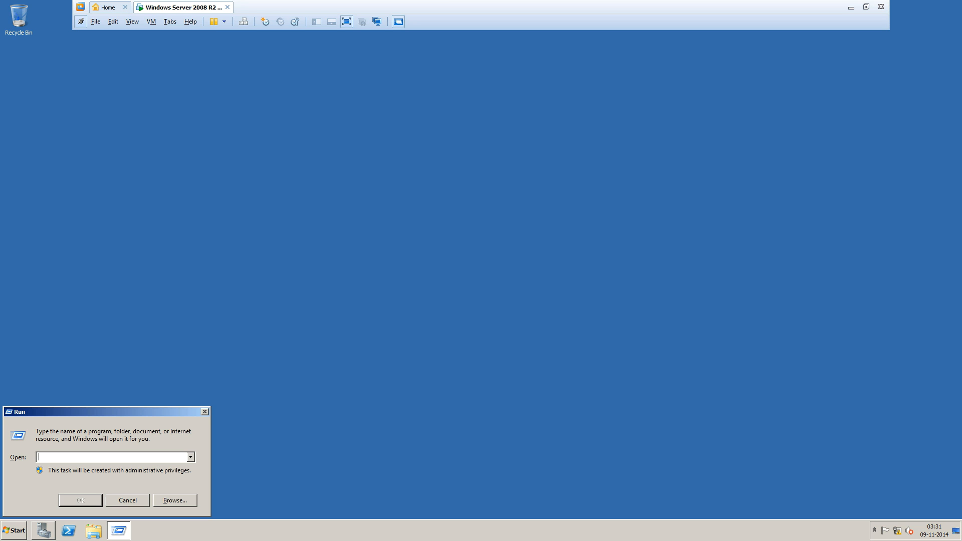
text(ncpa.cpl)
key(Return)
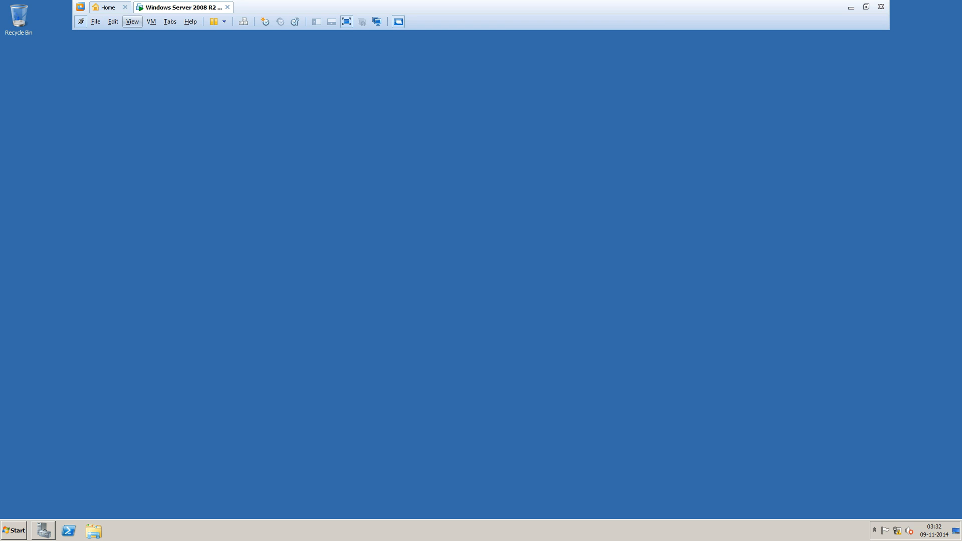
Set the first adapter to a custom virtual network and Network Adapter 2 to VMnet1 (Bridged).
click(151, 22)
click(167, 138)
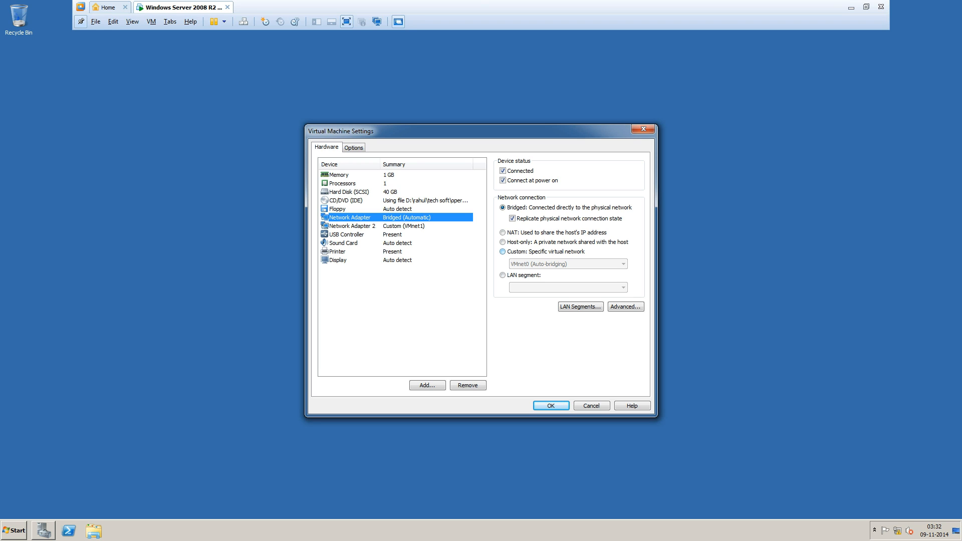
click(504, 252)
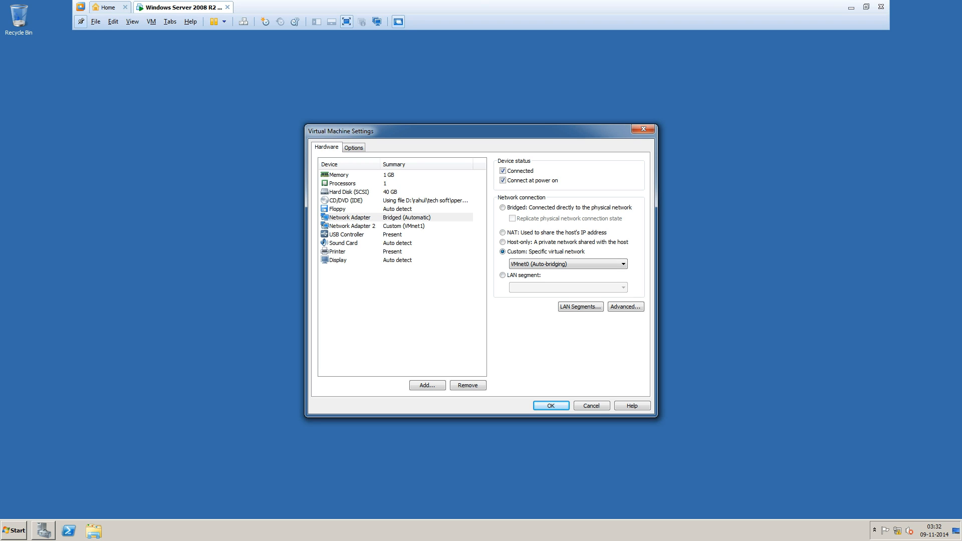
click(351, 226)
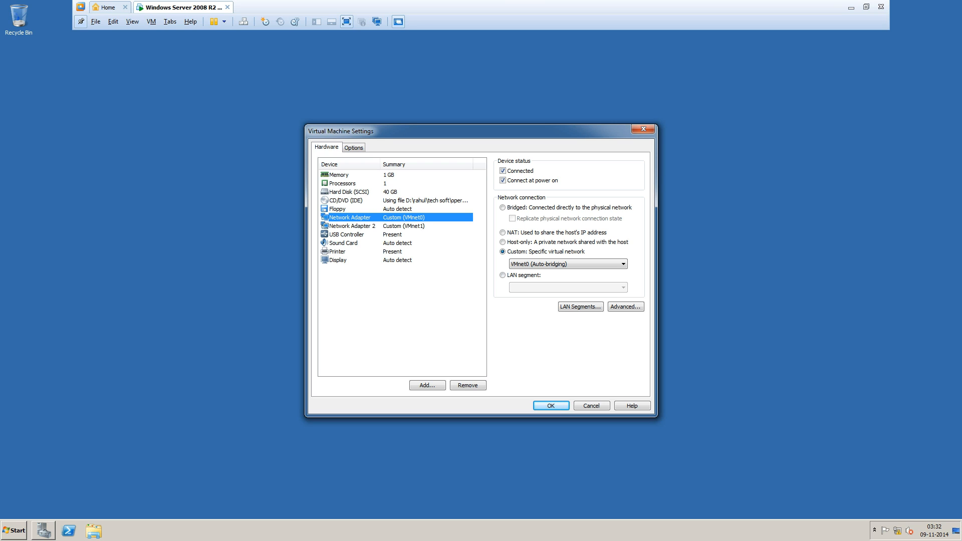
click(567, 264)
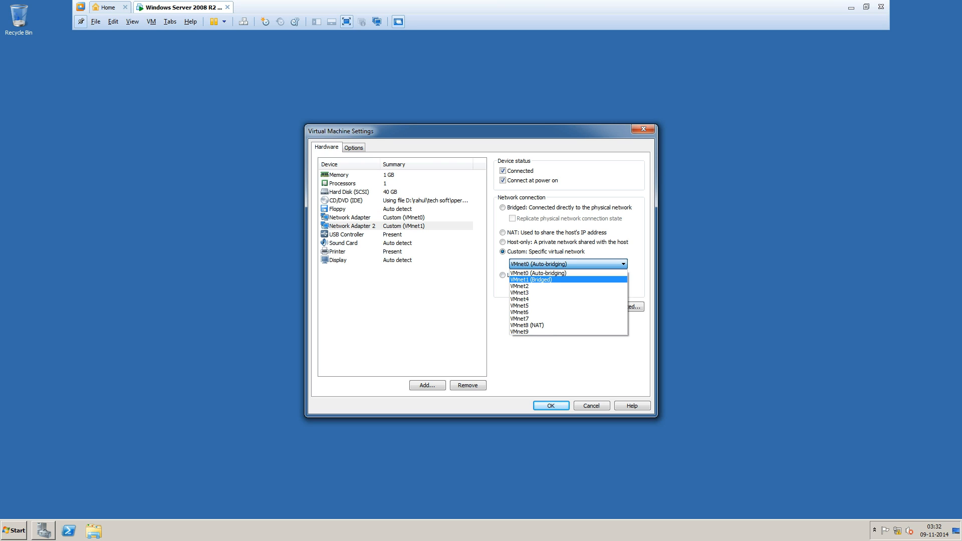
click(531, 276)
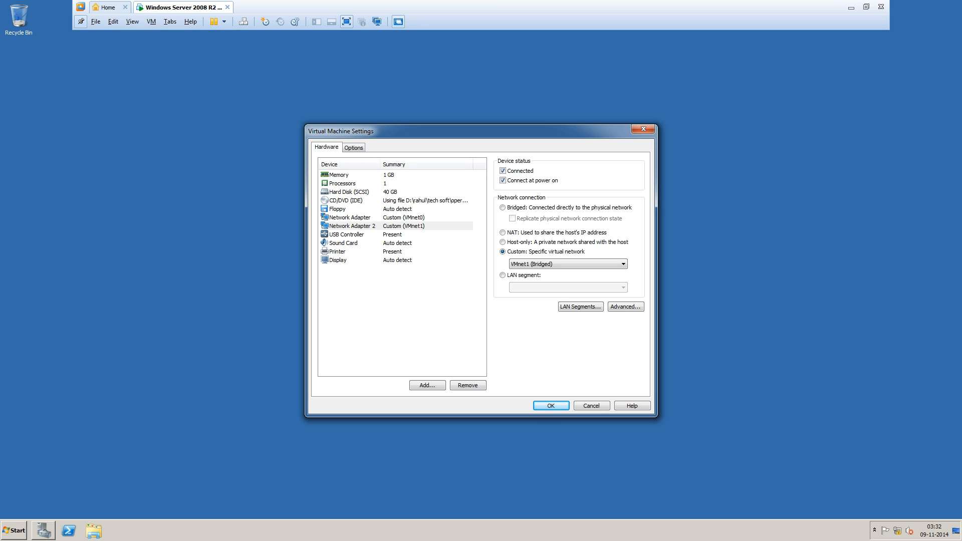
key(Return)
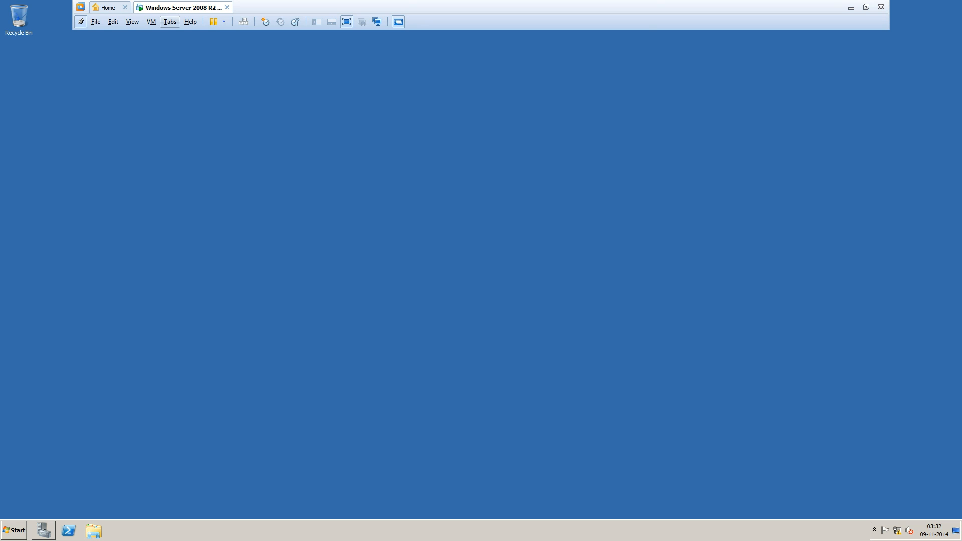
Connect the first network adapter through VM > Removable Devices.
click(152, 21)
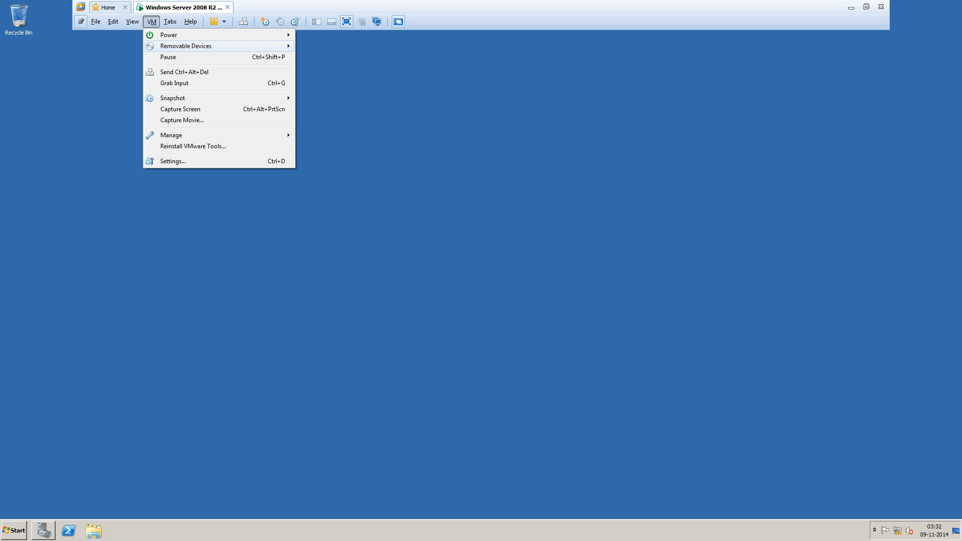
mouse_move(200, 46)
mouse_move(341, 68)
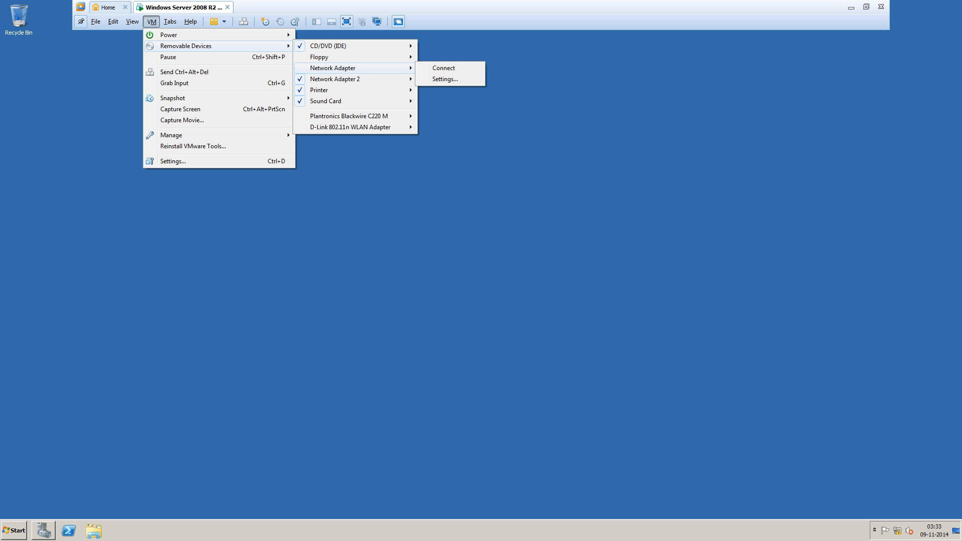
click(444, 69)
Review the other removable devices' submenus and close the menu without changes.
click(151, 22)
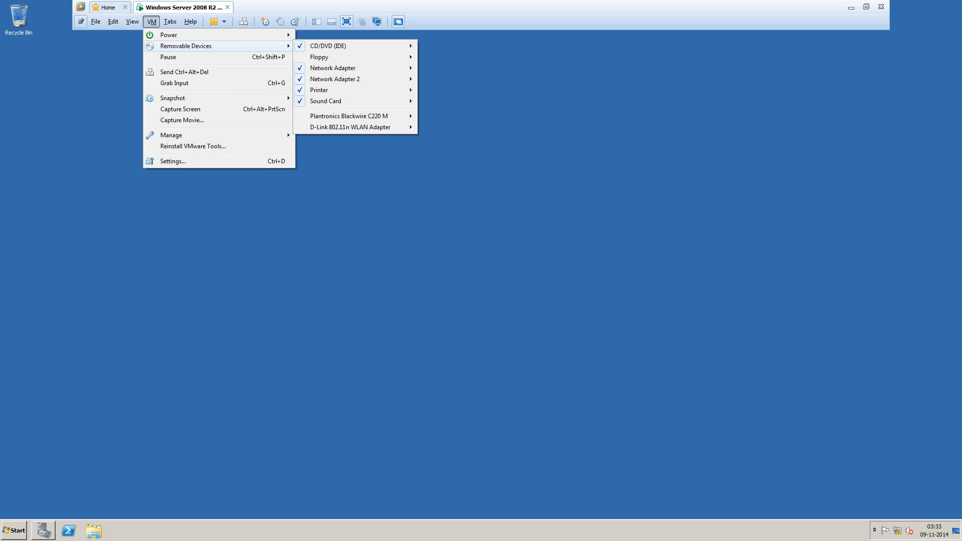
mouse_move(335, 78)
mouse_move(359, 68)
mouse_move(351, 127)
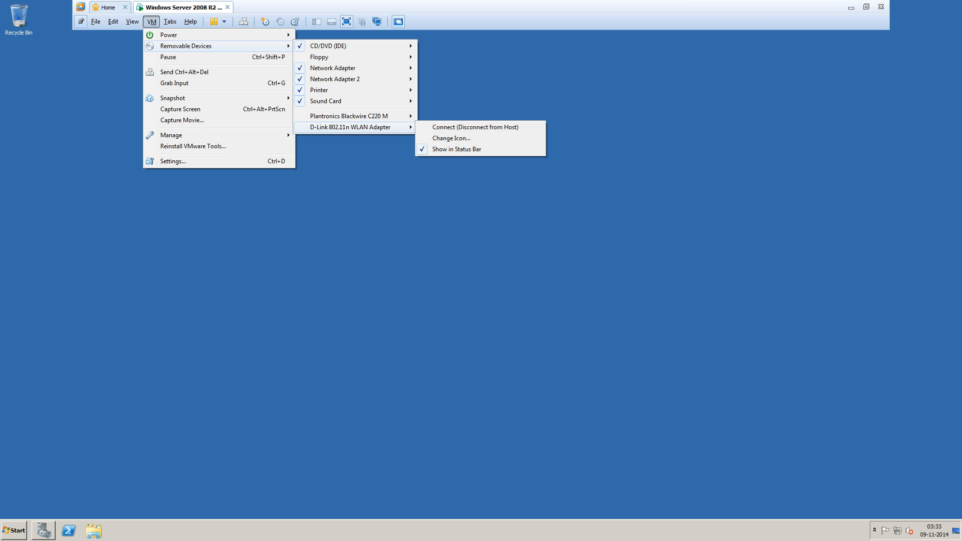
click(475, 127)
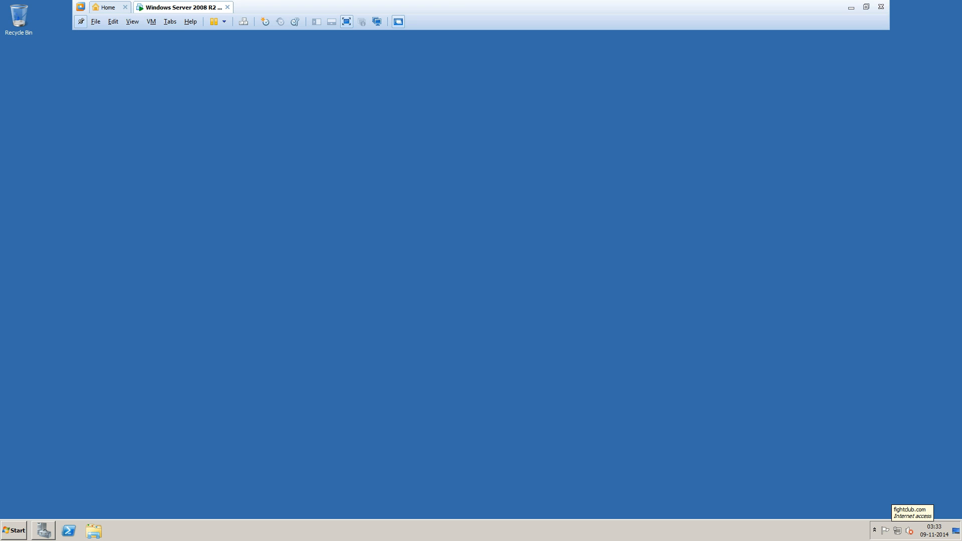
right_click(332, 149)
click(355, 172)
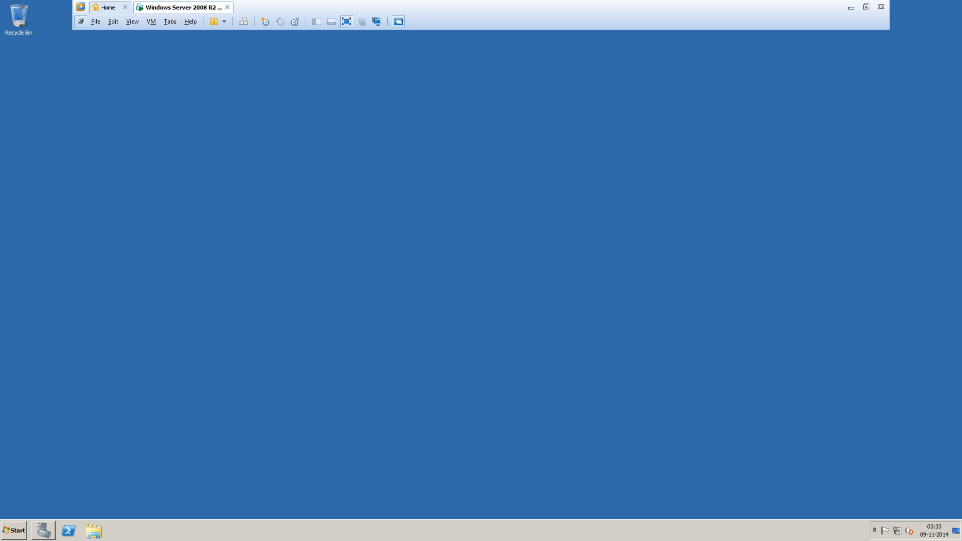
key(super)
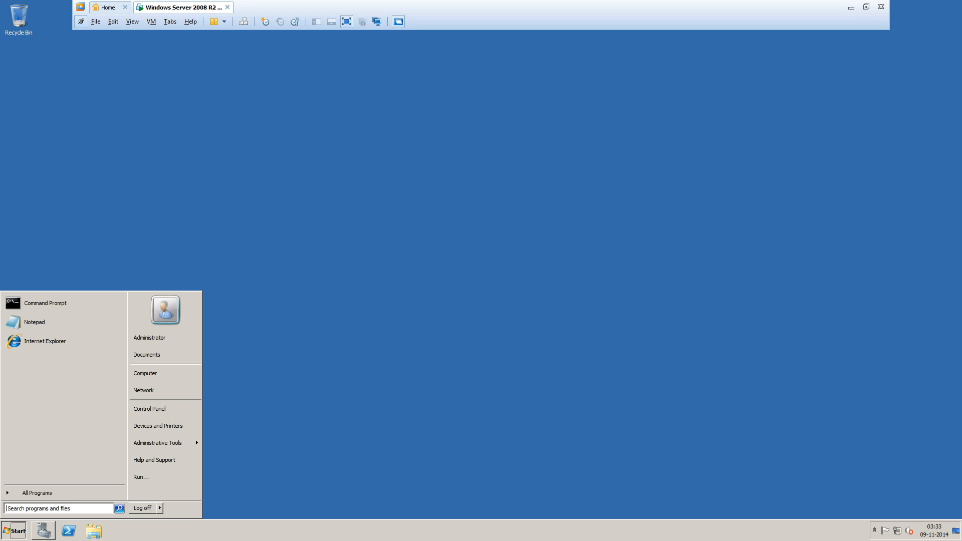
key(super+r)
text(ping )
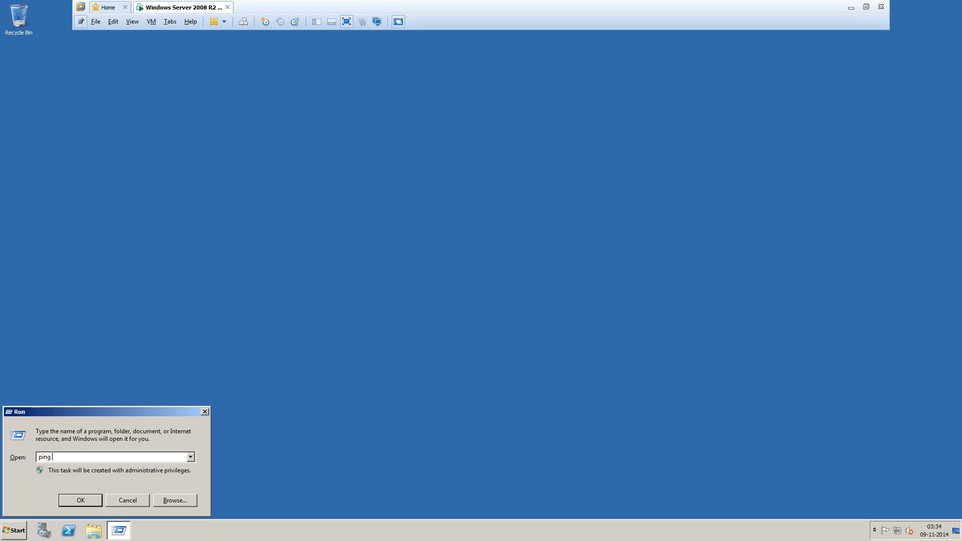
text(www.google.com)
key(Return)
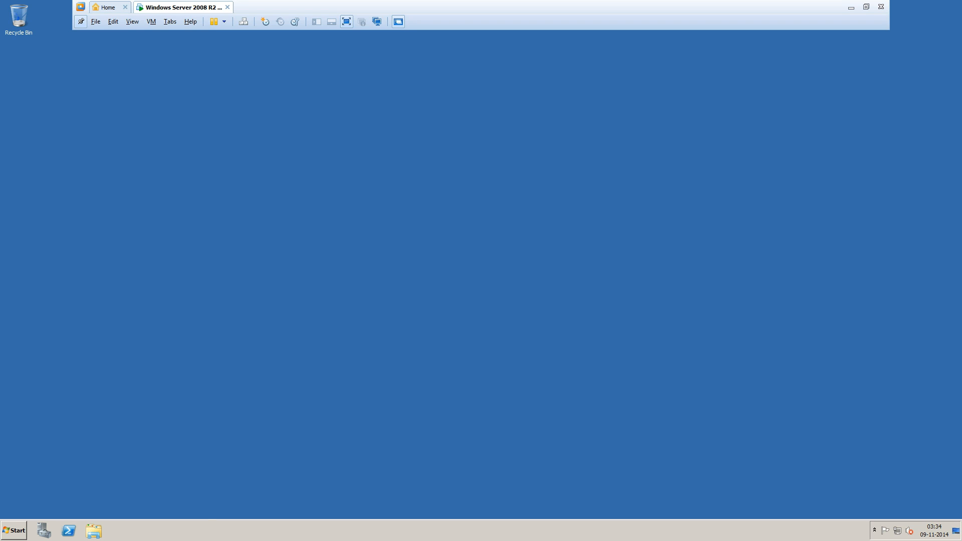
key(super+r)
click(95, 457)
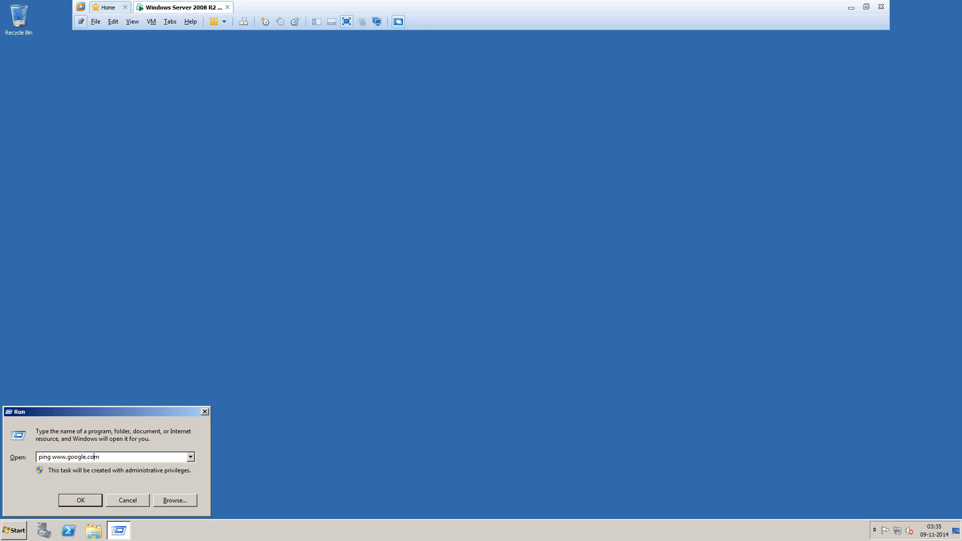
key(Home)
key(Delete)
key(Delete)
key(Delete)
key(Delete)
key(Delete)
text(iexplore)
key(Return)
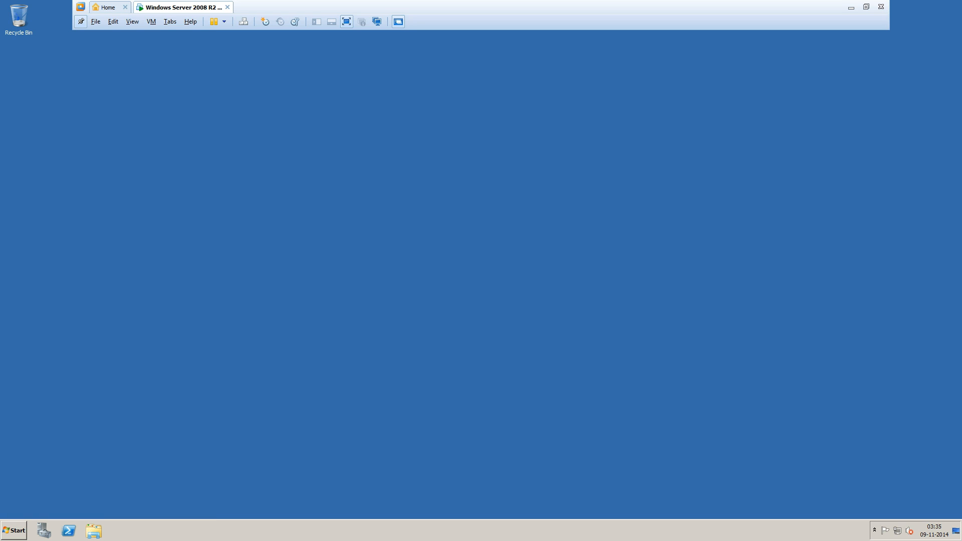
Restart the server with the reason Hardware: Maintenance (Planned).
key(super)
key(Right)
key(Right)
key(Up)
key(Up)
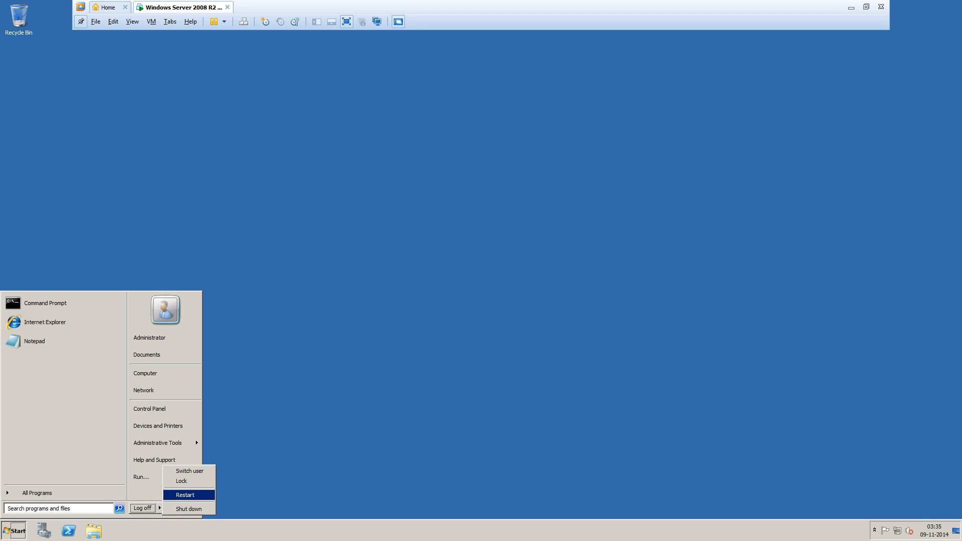
key(Return)
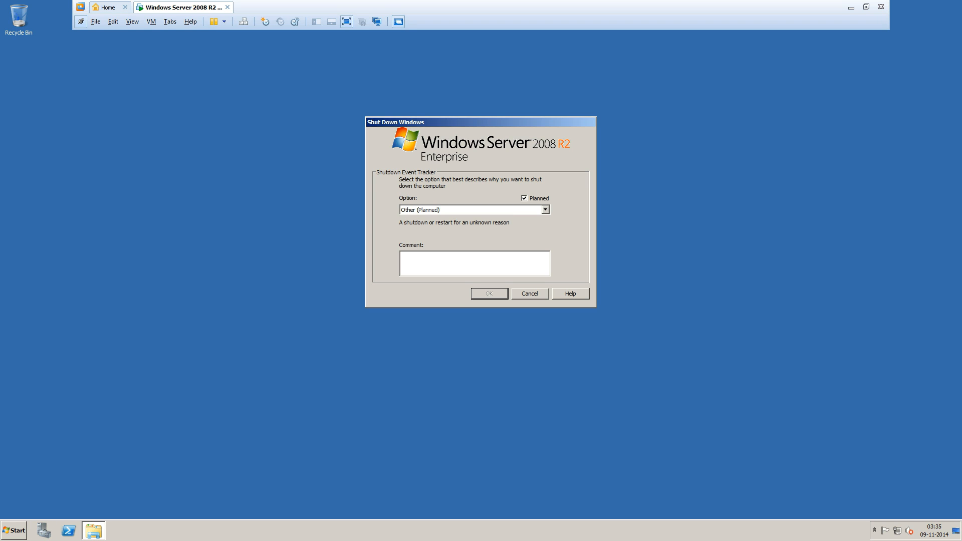
click(546, 210)
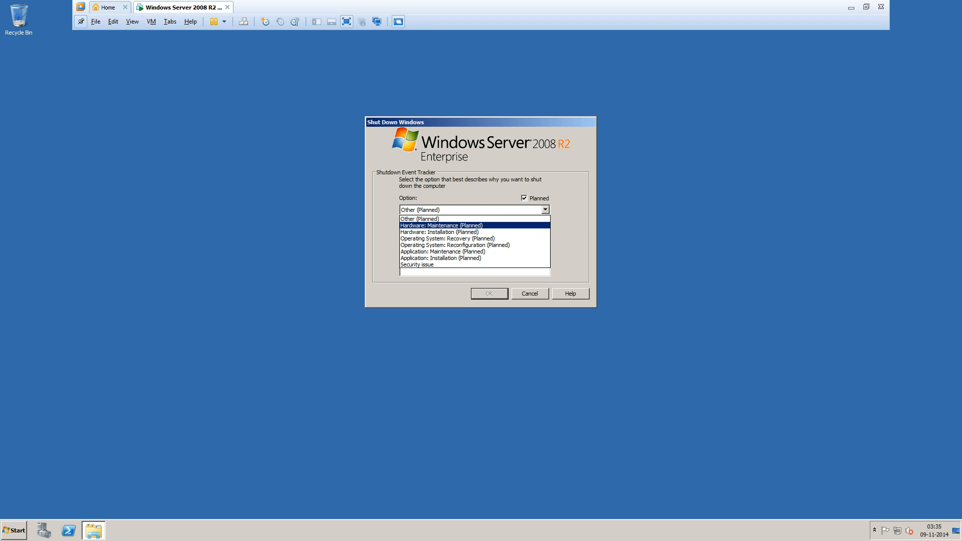
click(475, 226)
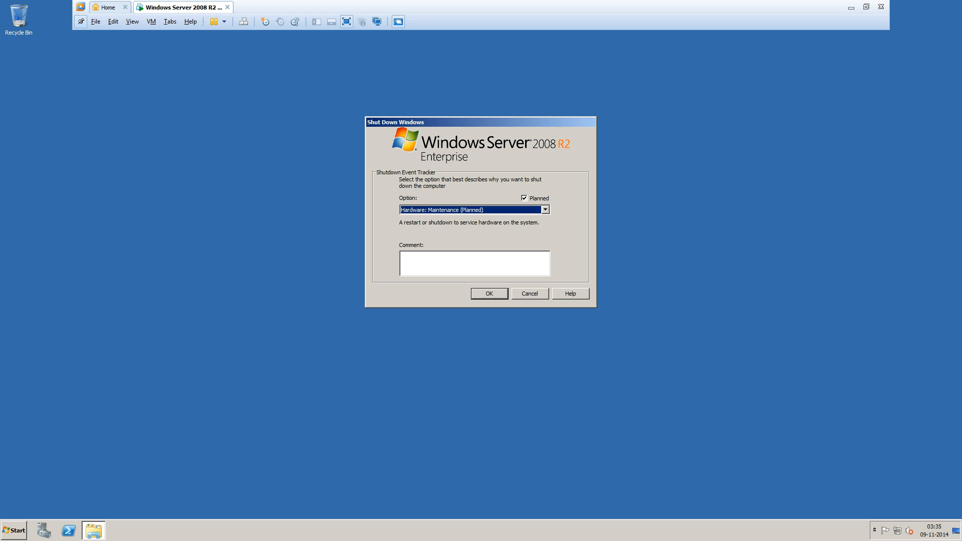
key(Return)
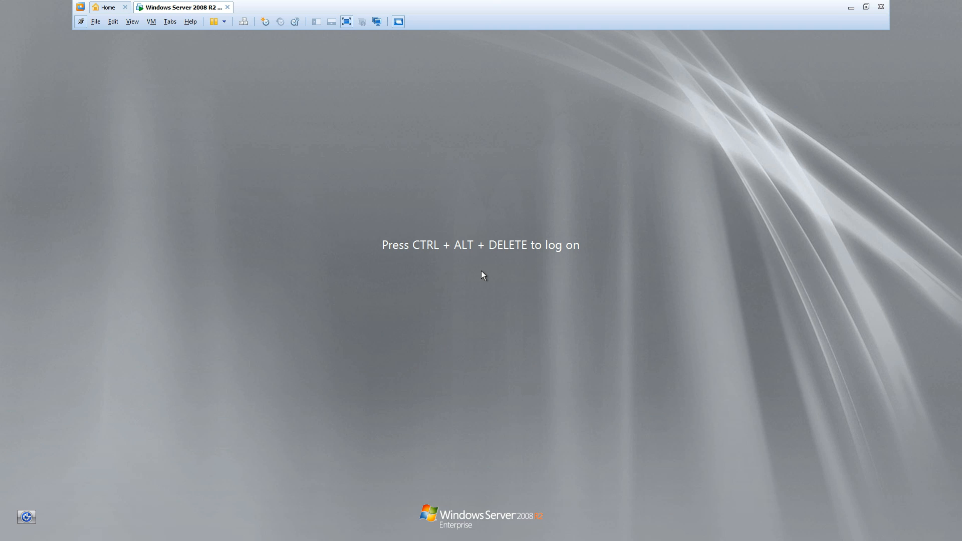
Send Ctrl+Alt+Del to the VM and log on with the account password.
key(ctrl+alt+Delete)
click(243, 22)
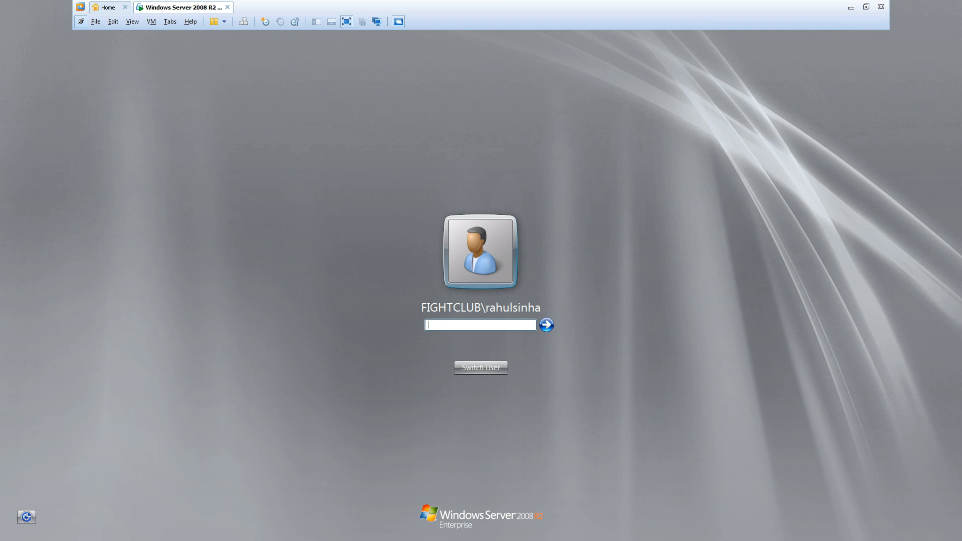
text(****)
key(BackSpace)
key(BackSpace)
key(BackSpace)
text(********)
key(Return)
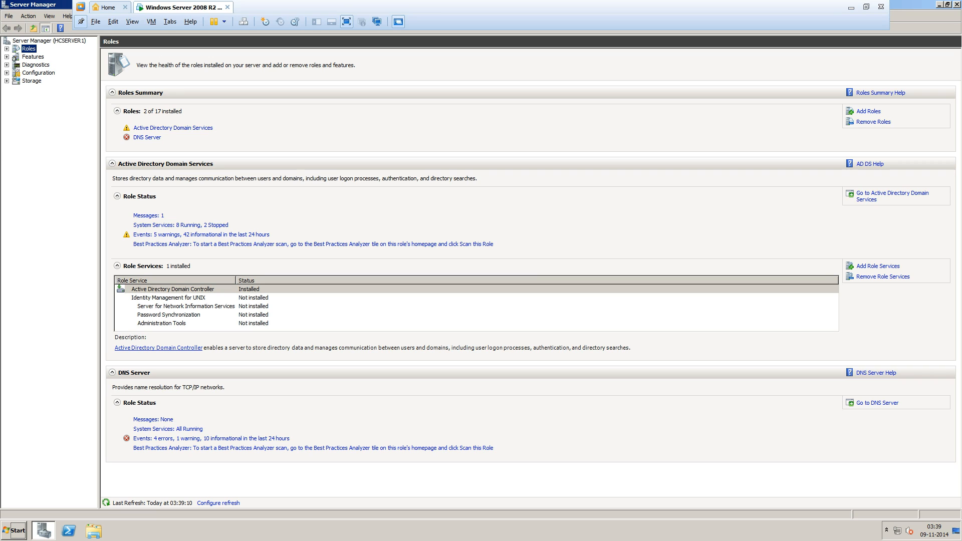
Check the network status and launch Internet Explorer to its home page, postponing first-run setup.
key(super)
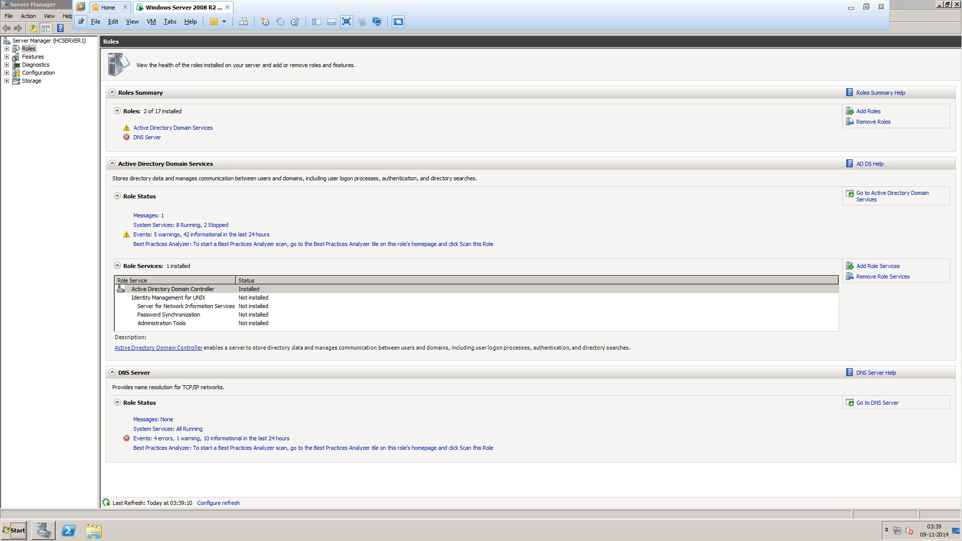
click(897, 531)
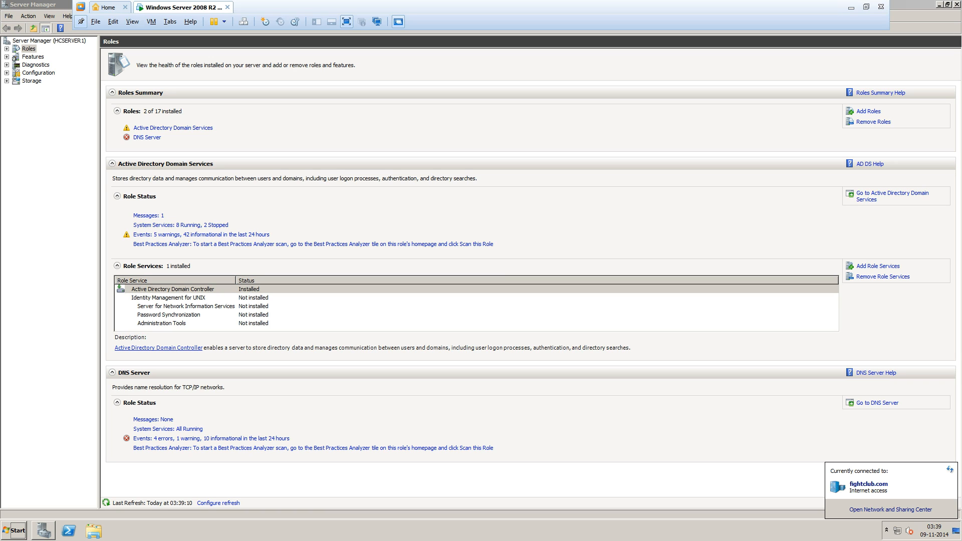
click(14, 530)
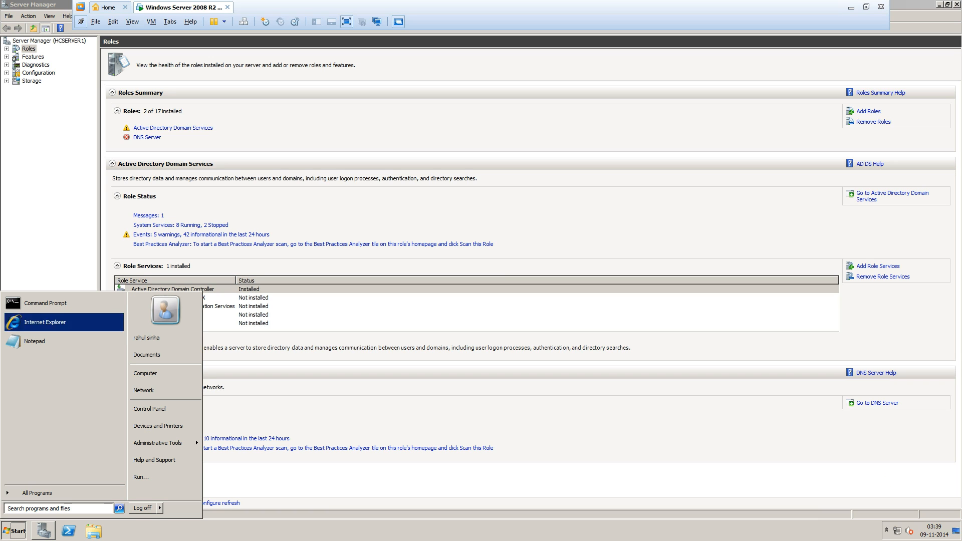
click(45, 322)
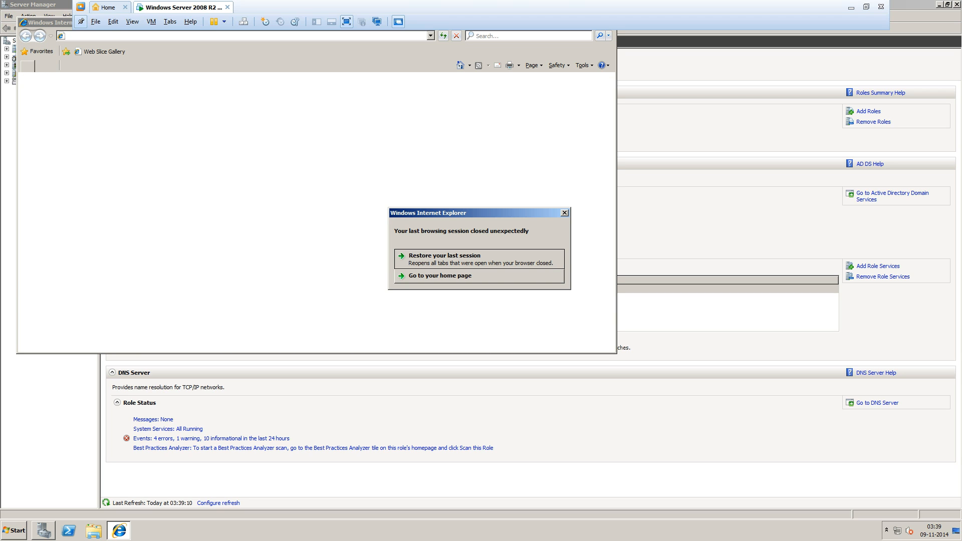
click(440, 276)
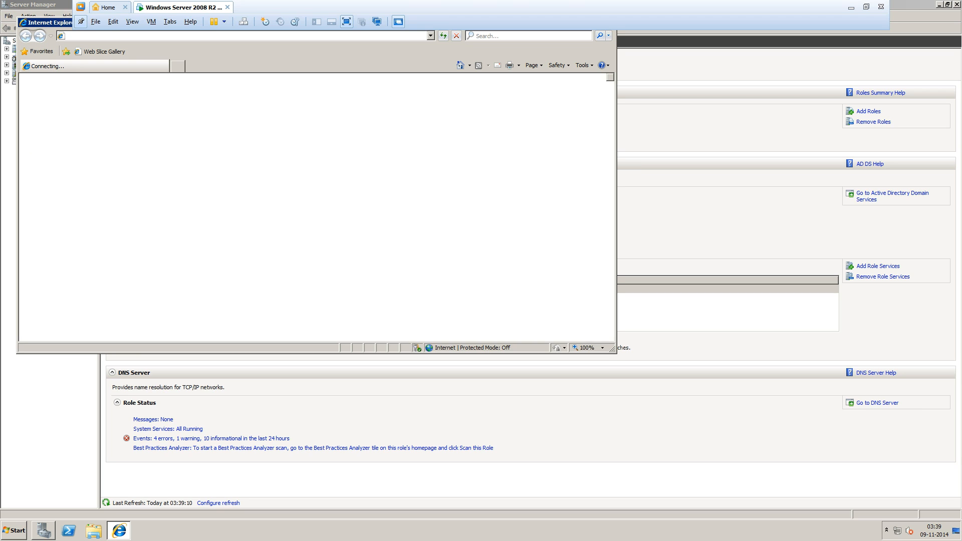
click(427, 307)
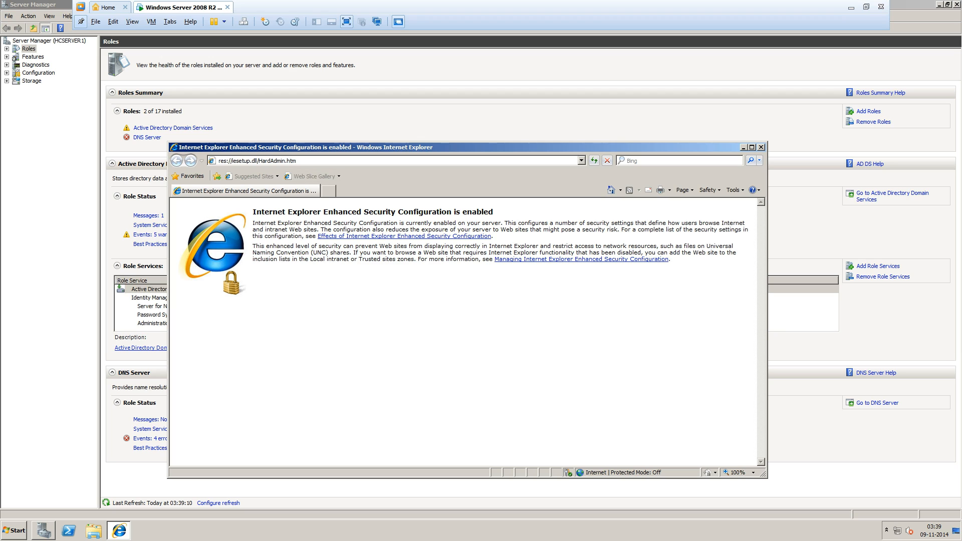
Go to google via the address bar with Ctrl+Enter and accept the secure connection warning.
click(286, 160)
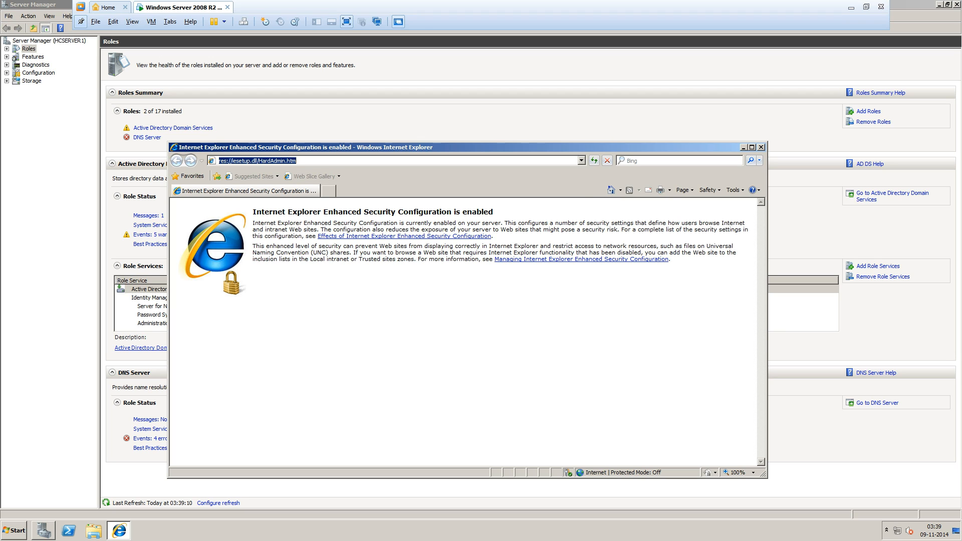
text(goog)
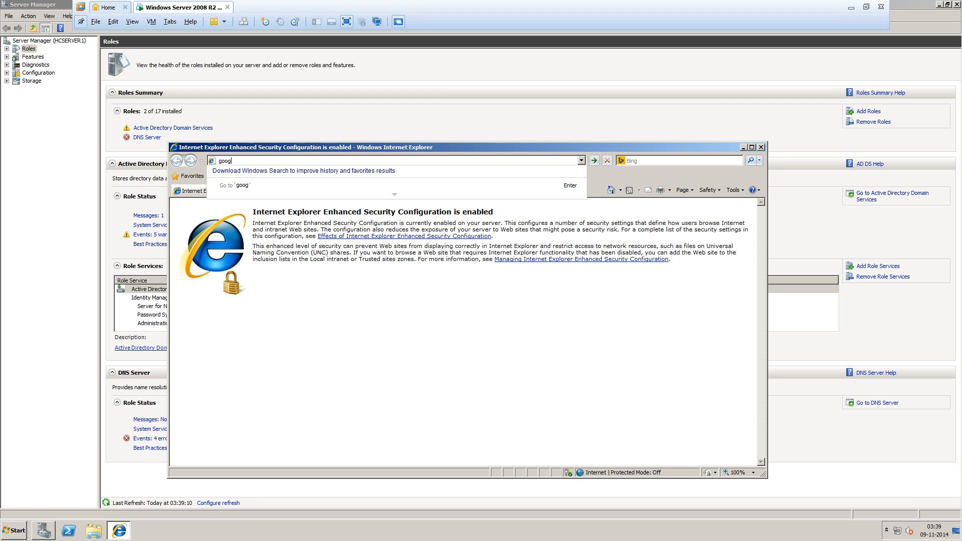
text(le)
key(ctrl+Return)
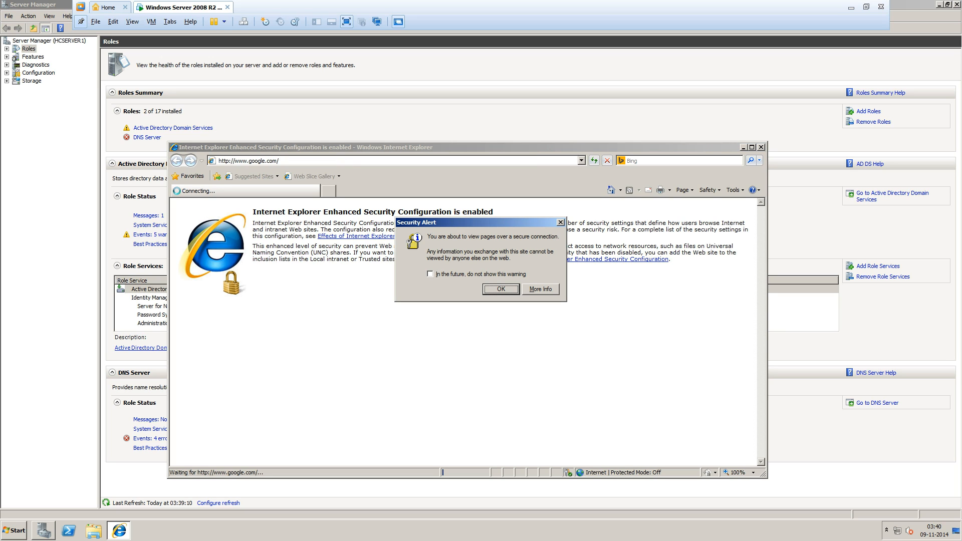
key(shift+Tab)
key(space)
key(Return)
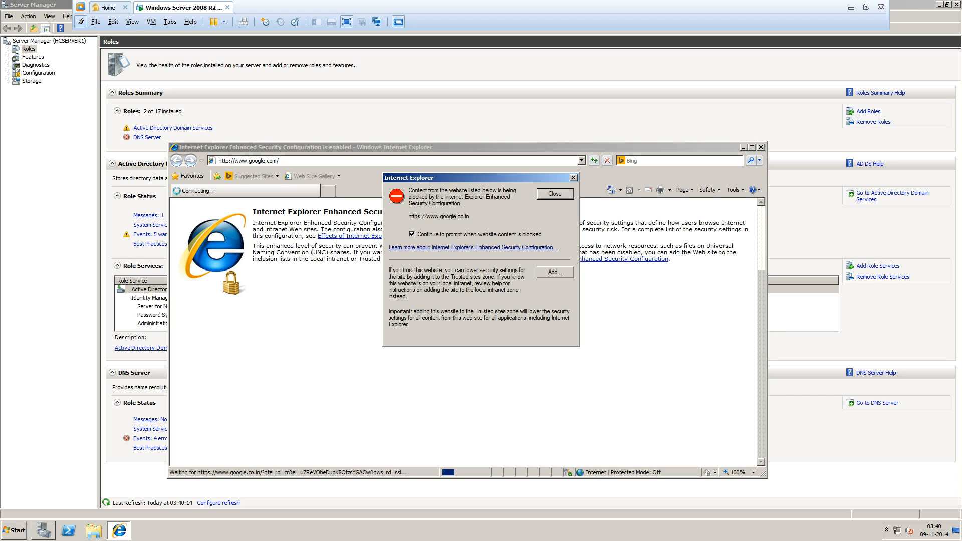
click(554, 273)
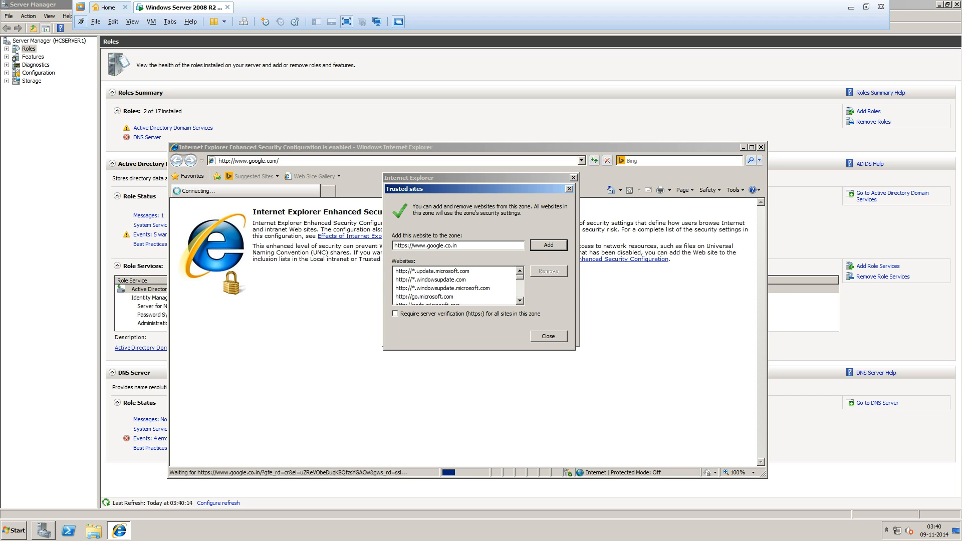
key(Return)
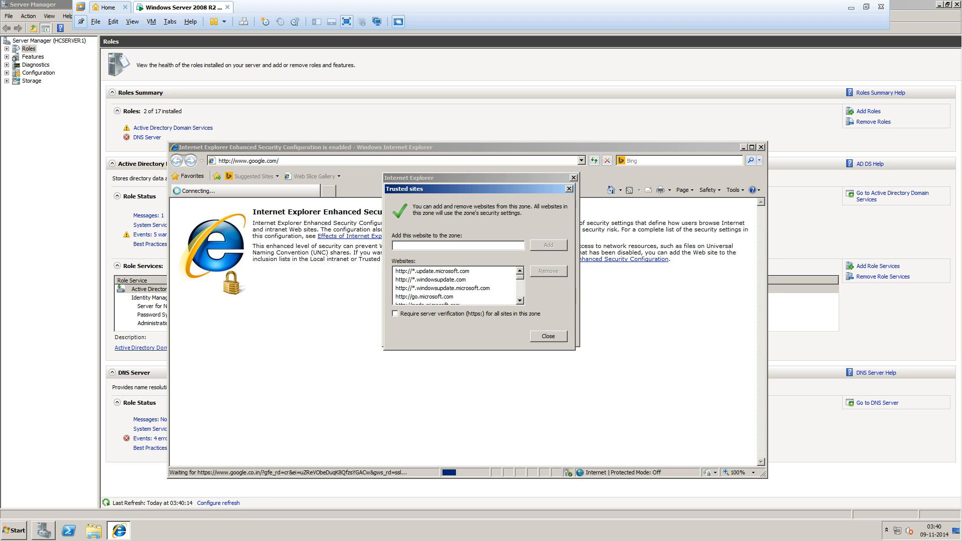
click(548, 336)
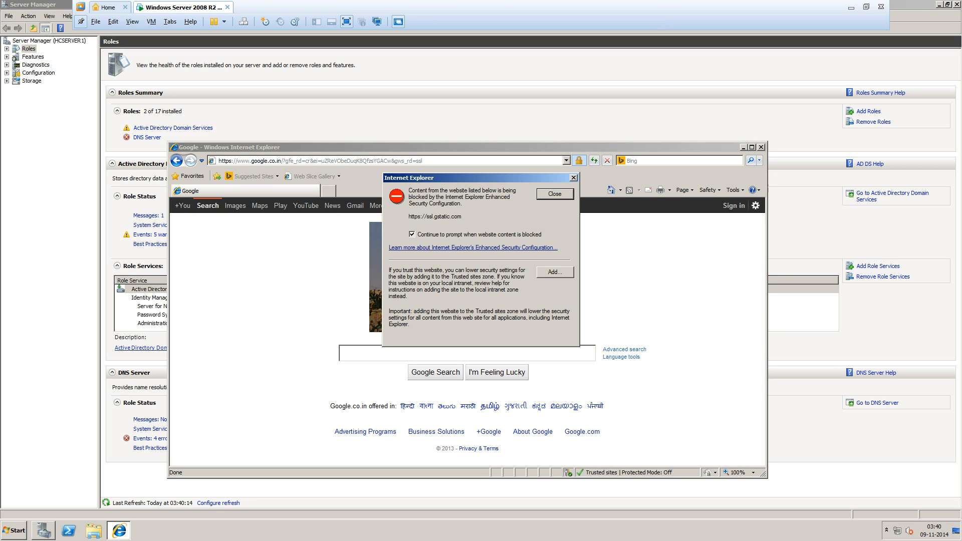
key(Return)
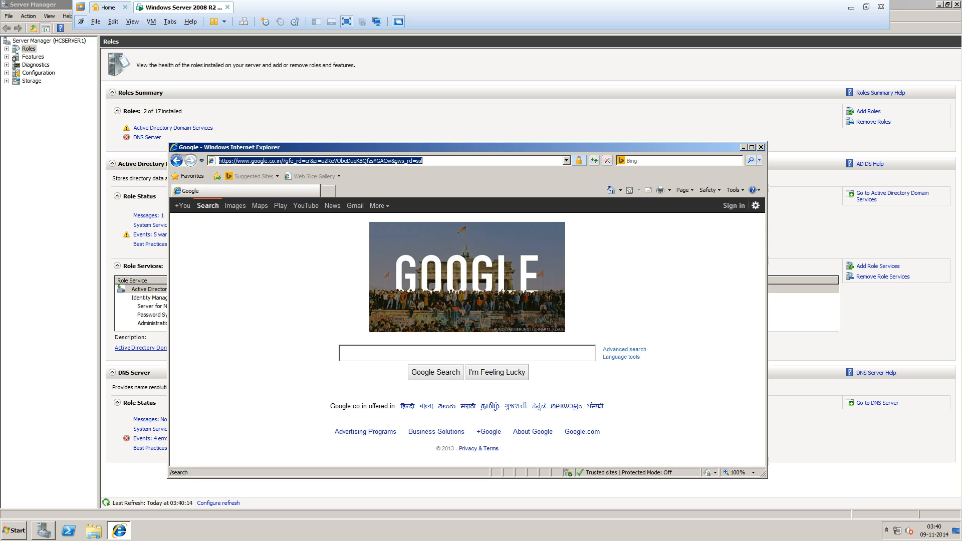
Begin a Google query and add clients1.google.co.in to Trusted sites.
click(417, 352)
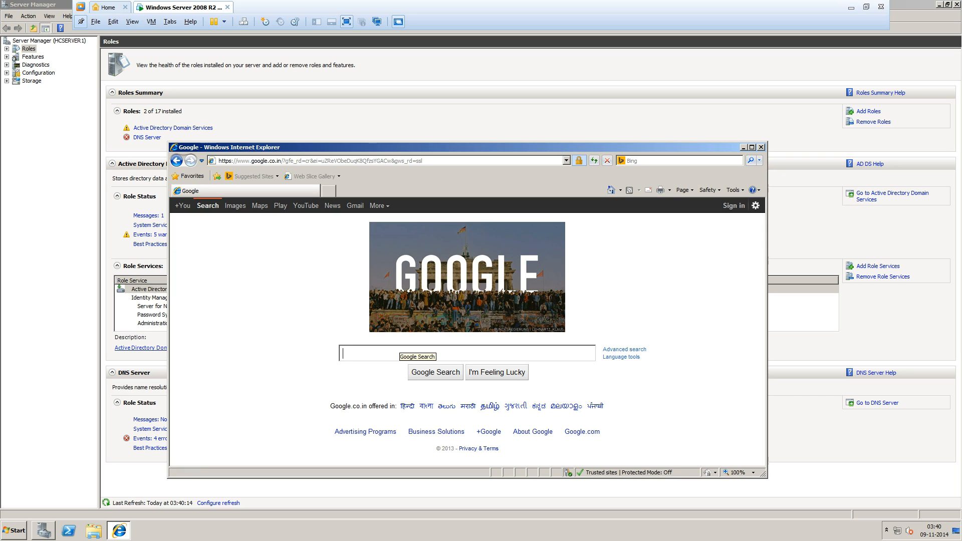
text(a)
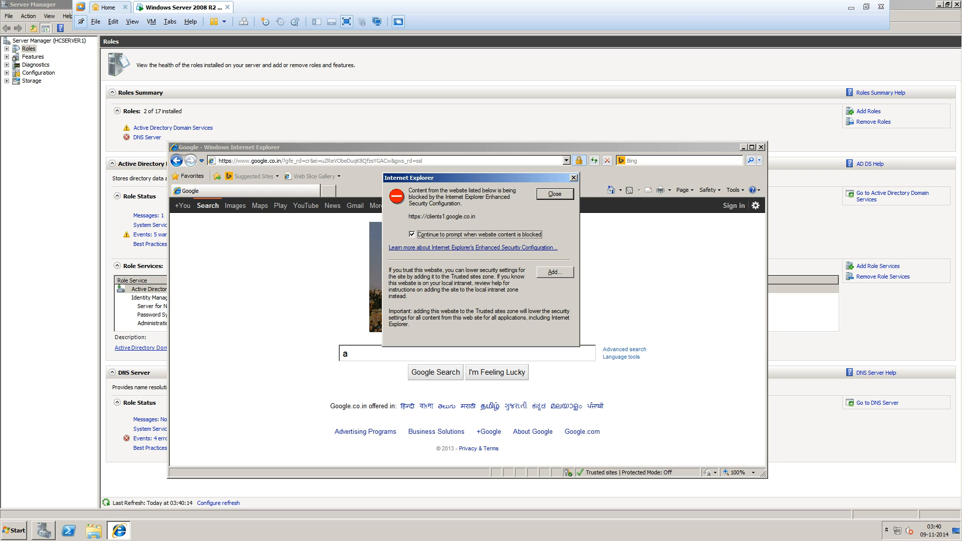
click(554, 272)
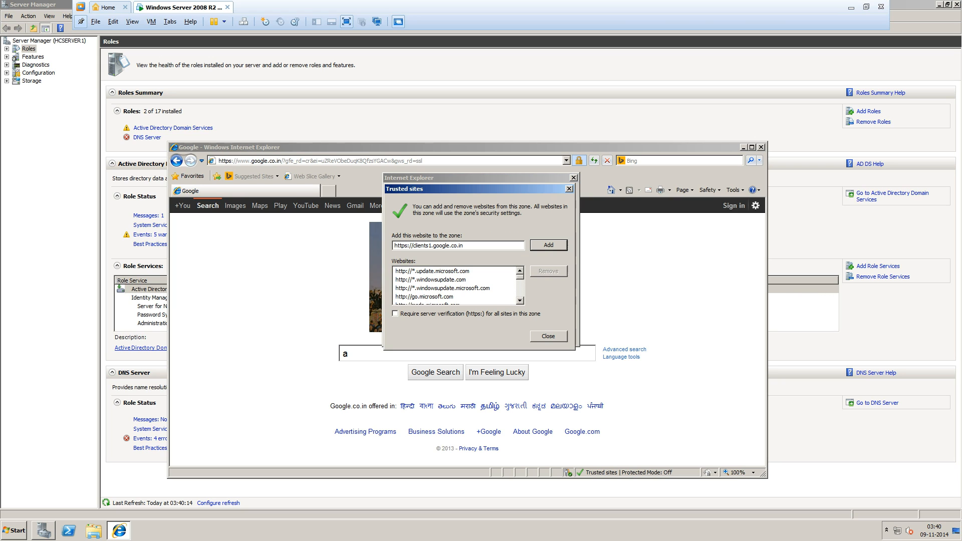
click(549, 245)
click(549, 336)
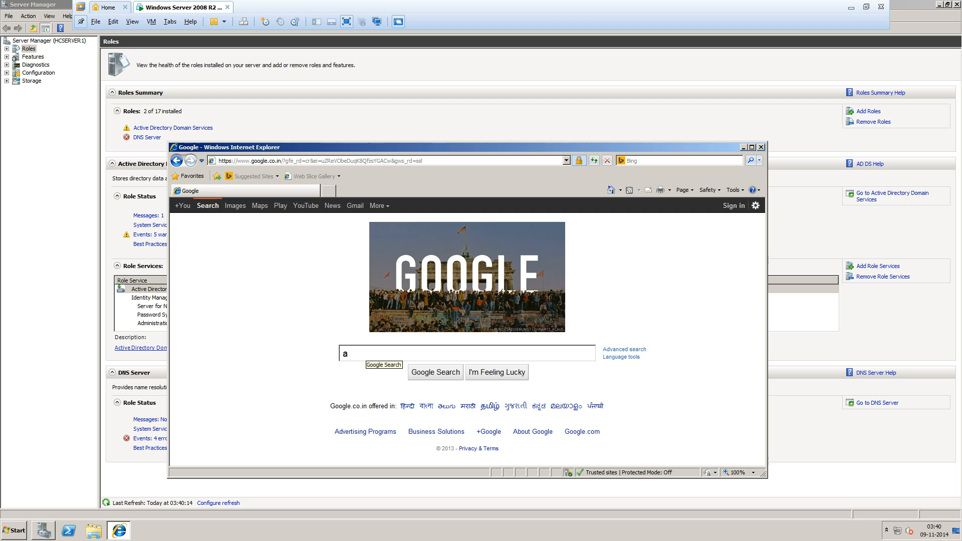
Search for 'ammyy admin', trust ssl.gstatic.com, and open the Ammyy Admin result.
text(ammyy)
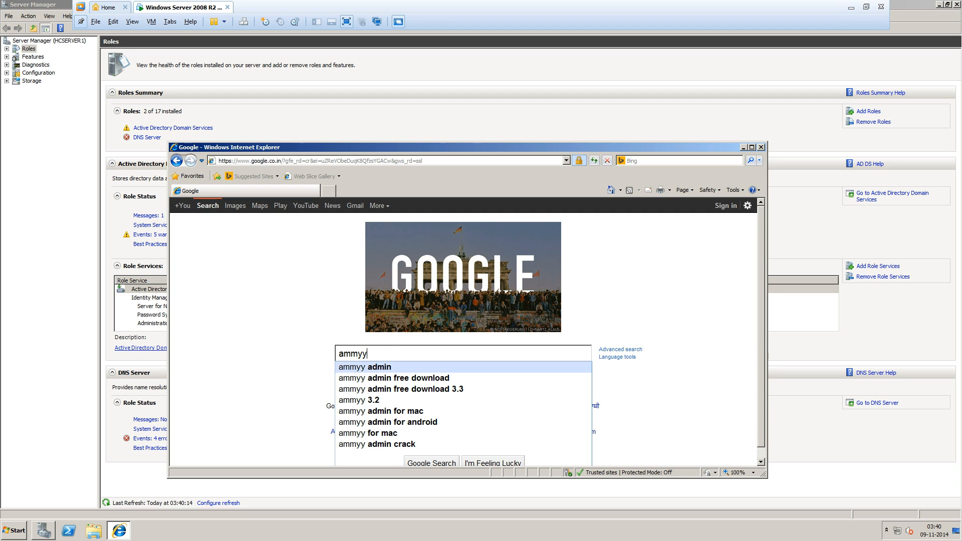
key(Return)
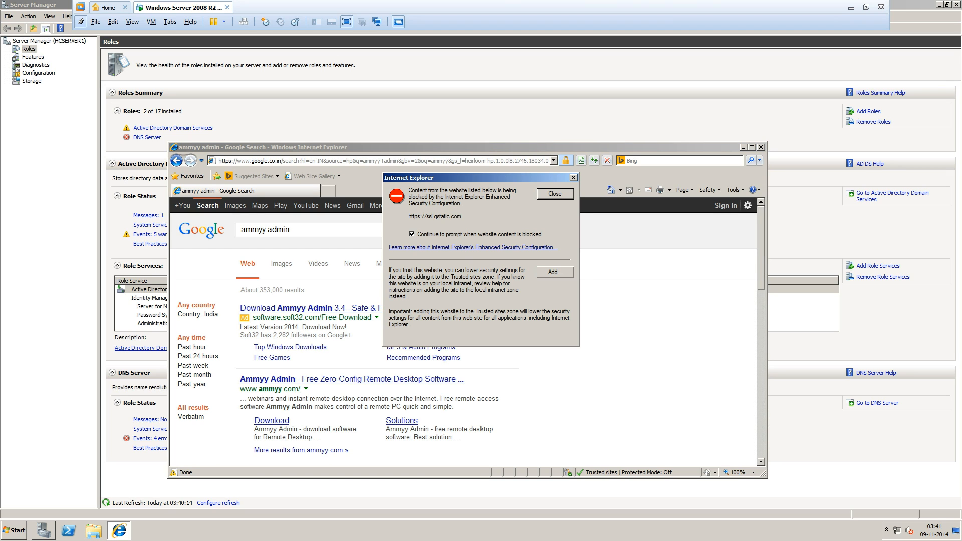
click(555, 272)
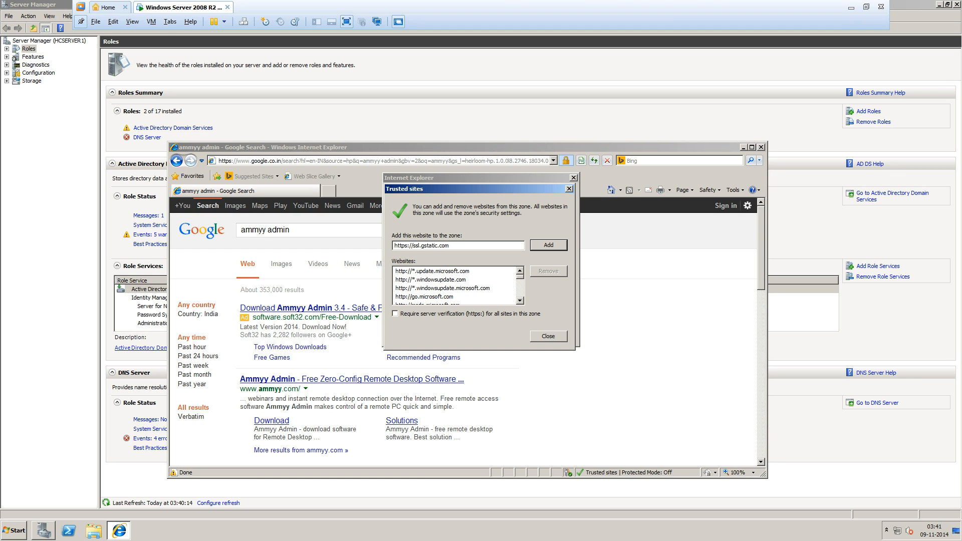
key(Return)
key(Escape)
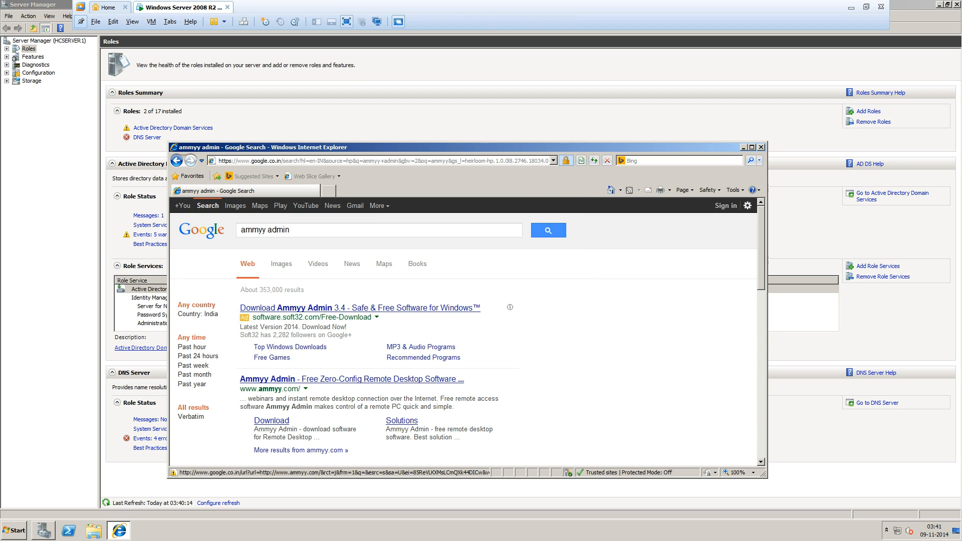
click(351, 379)
key(Tab)
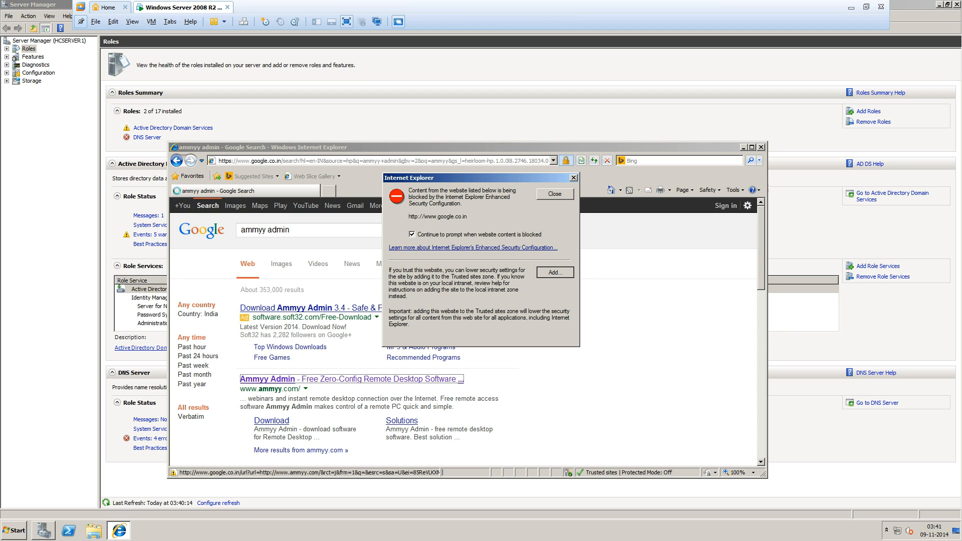
key(Return)
key(Return)
key(Escape)
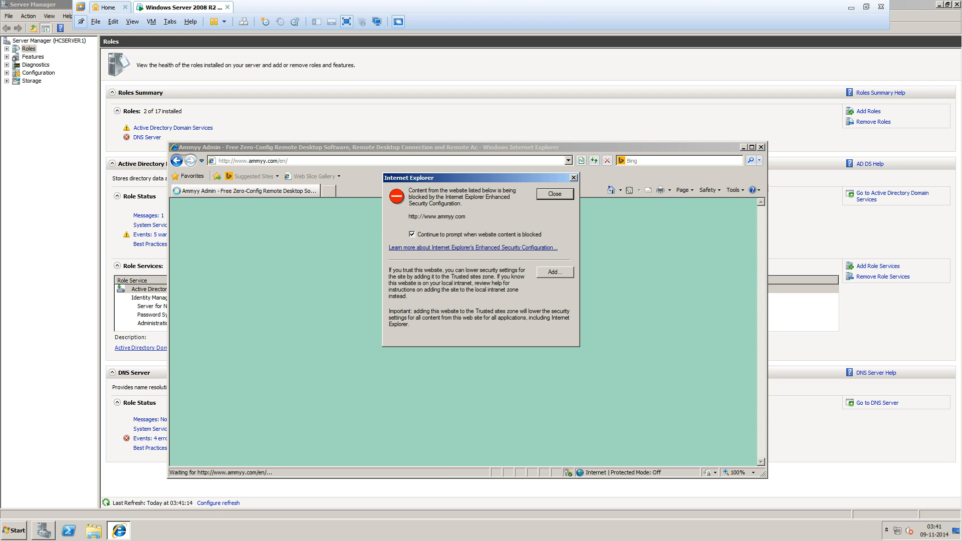
key(Tab)
key(Return)
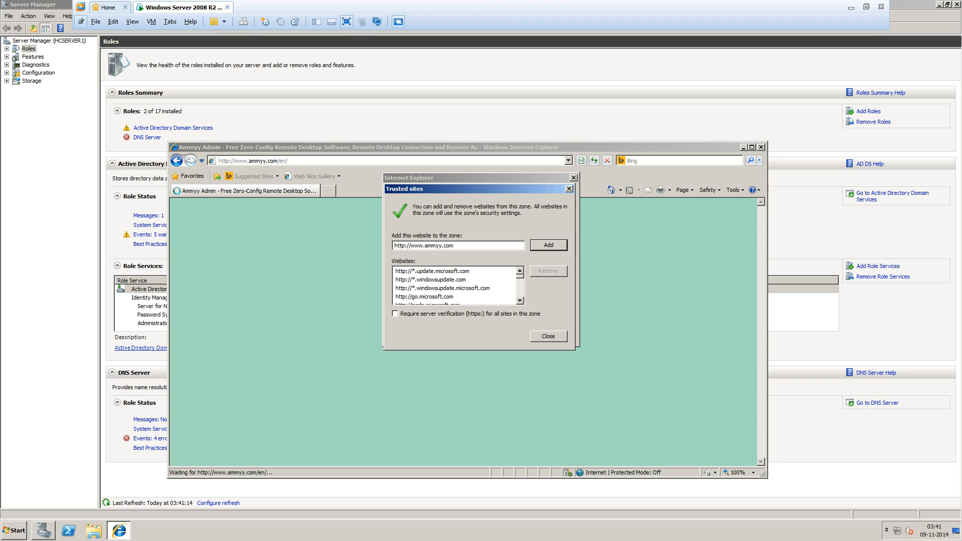
key(Return)
key(Escape)
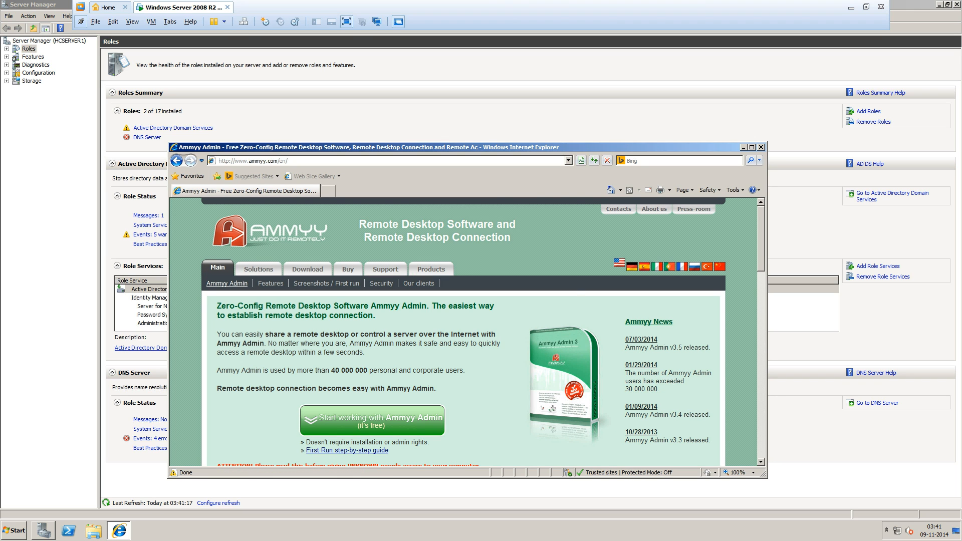
Add apis.google.com and the download server 70.38.40.185 to Trusted sites.
key(Tab)
key(Return)
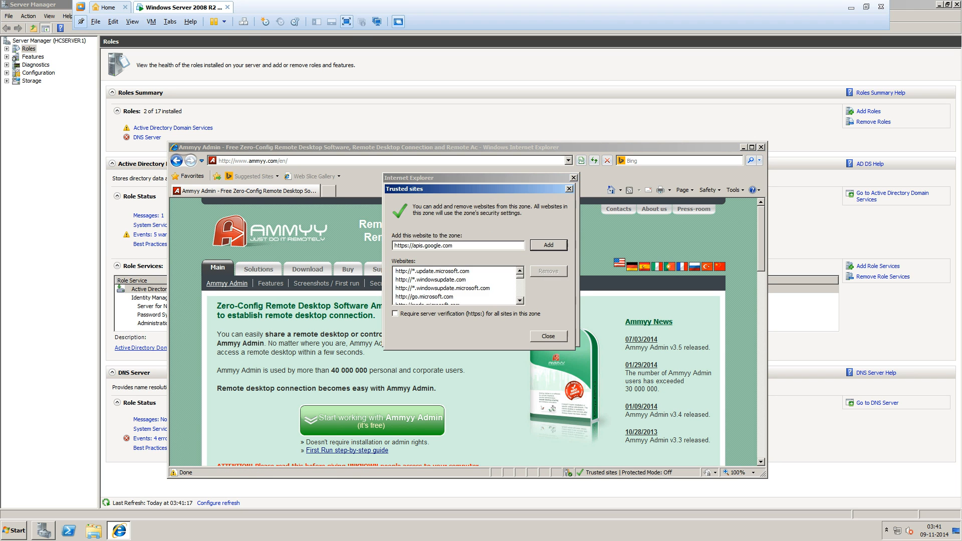
key(Return)
key(Return)
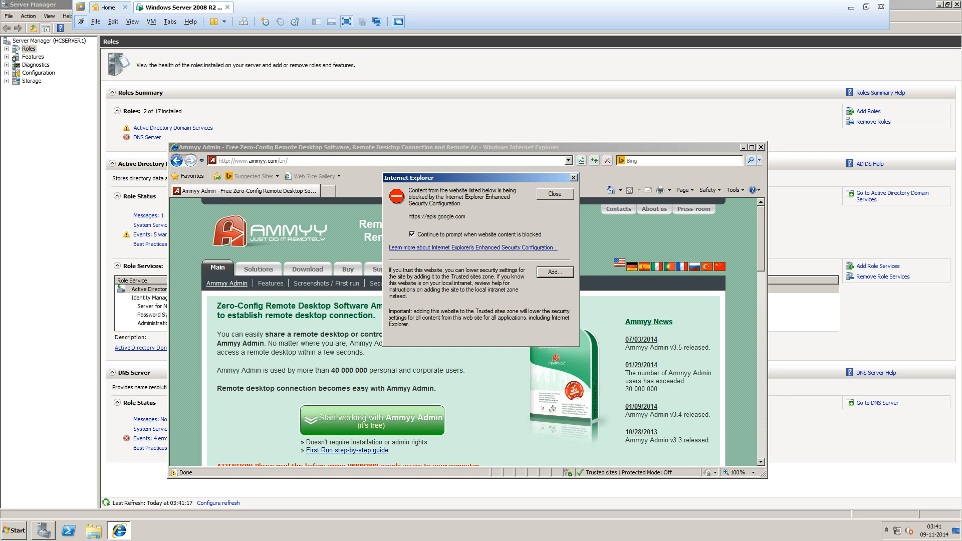
key(Return)
key(Return)
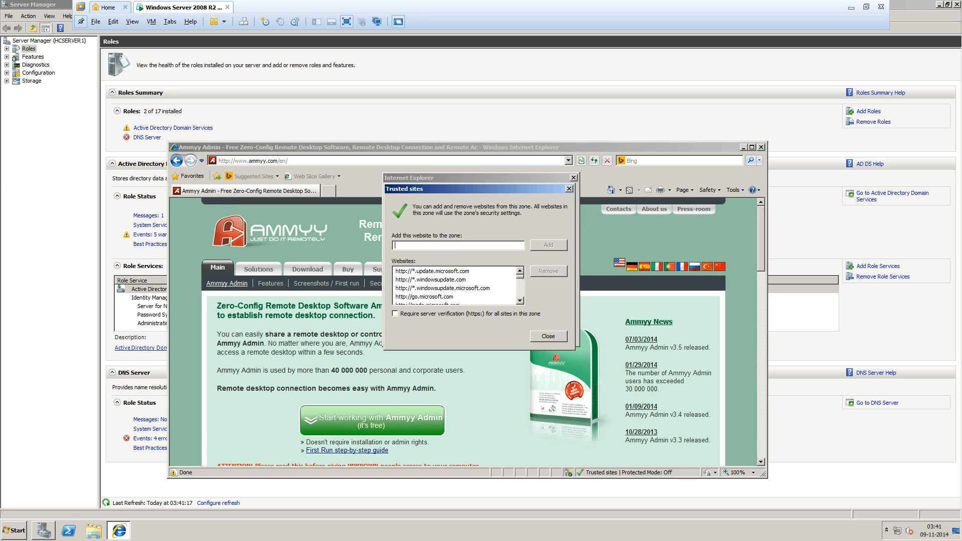
key(Return)
key(Return)
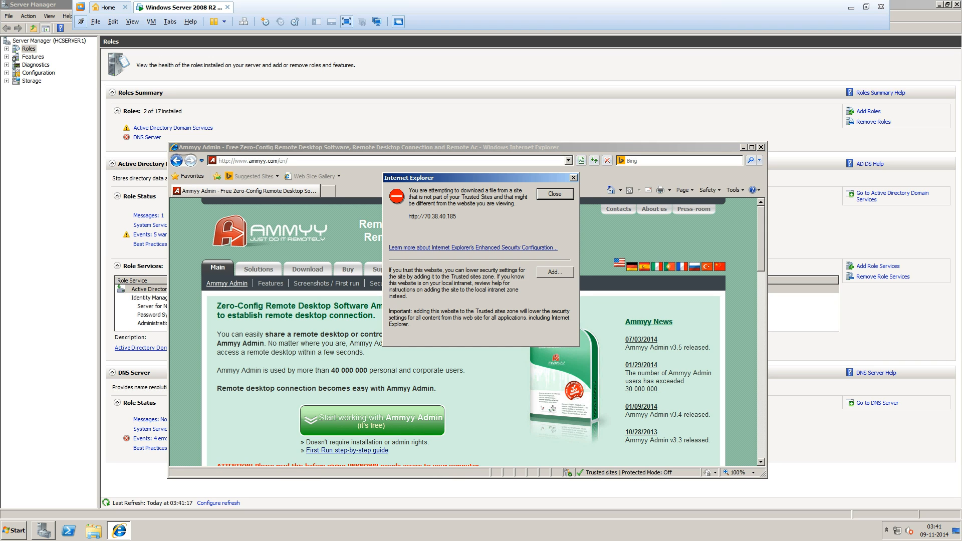
key(Tab)
key(Return)
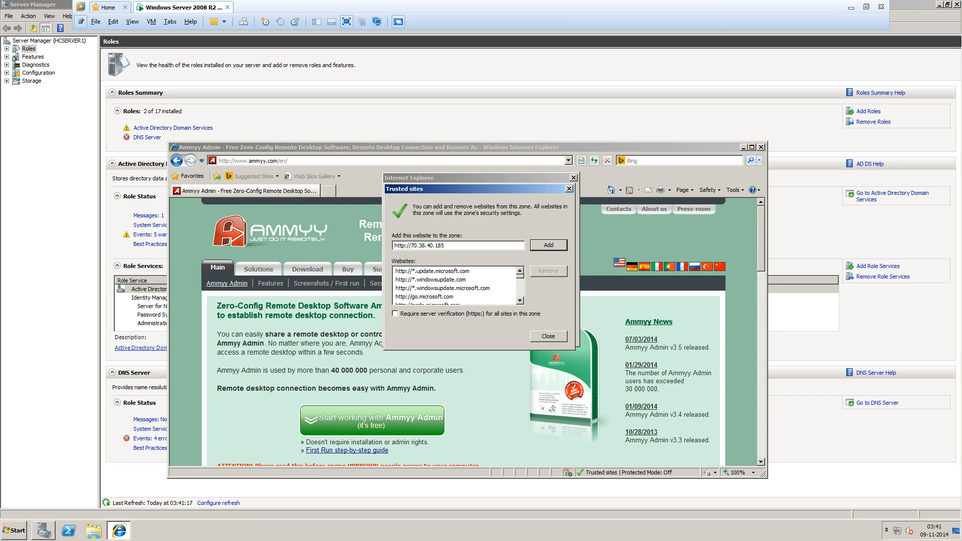
key(Return)
key(Return)
key(Return)
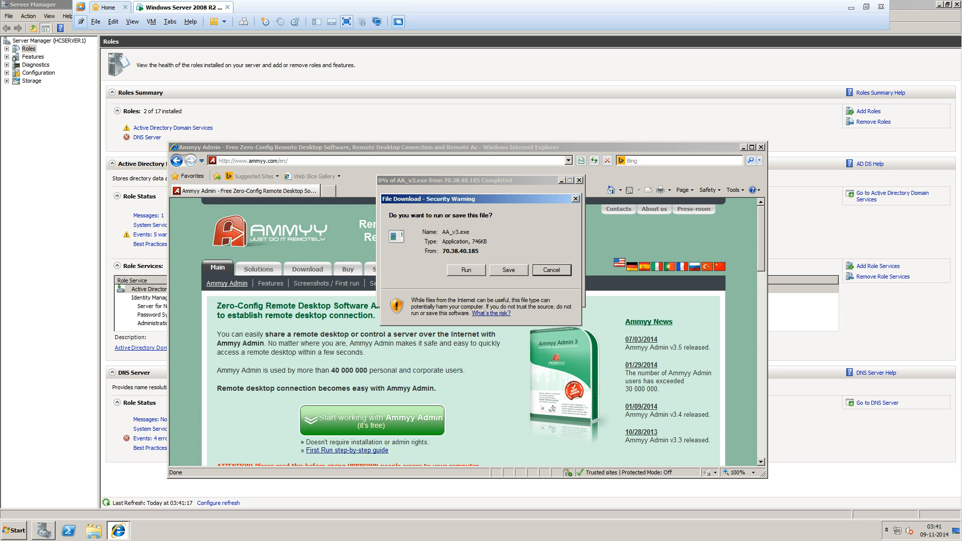
Save AA_v3.exe to the server's Desktop.
key(alt+s)
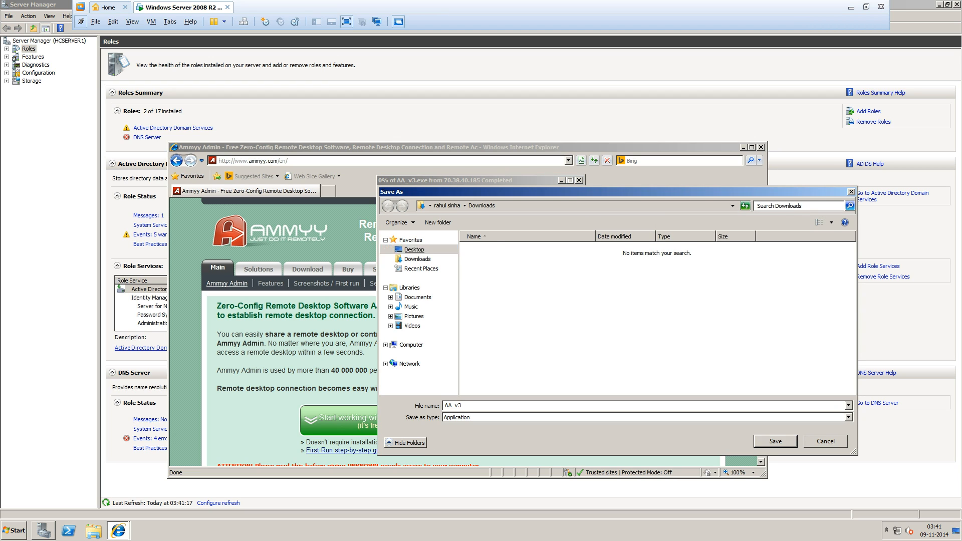
click(414, 249)
click(775, 441)
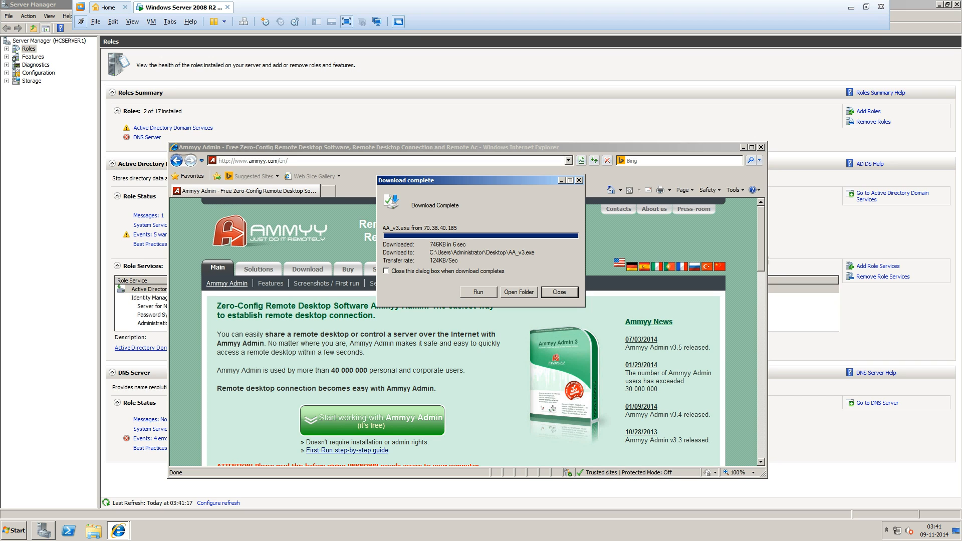
Run the downloaded AA_v3.exe, close the Ammyy page and minimize Server Manager.
click(478, 292)
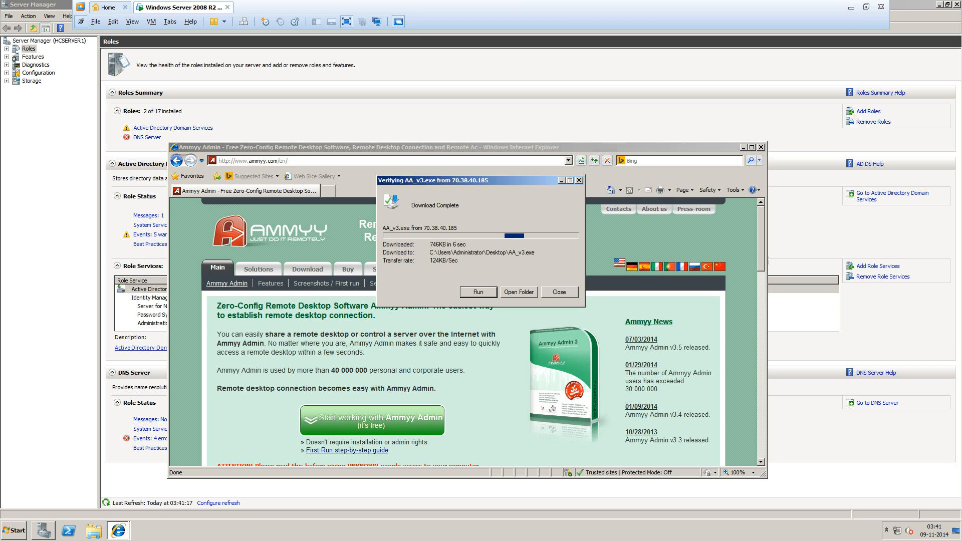
click(762, 147)
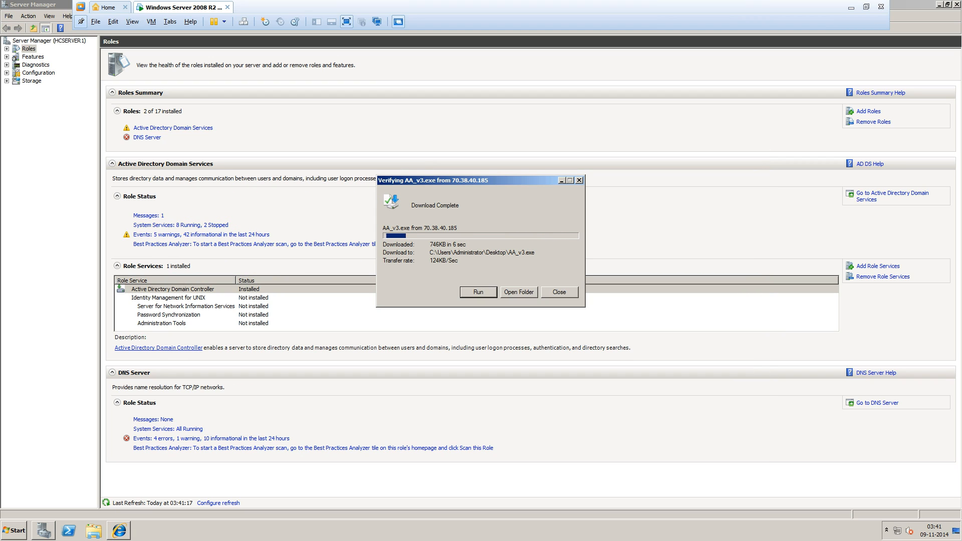
click(939, 4)
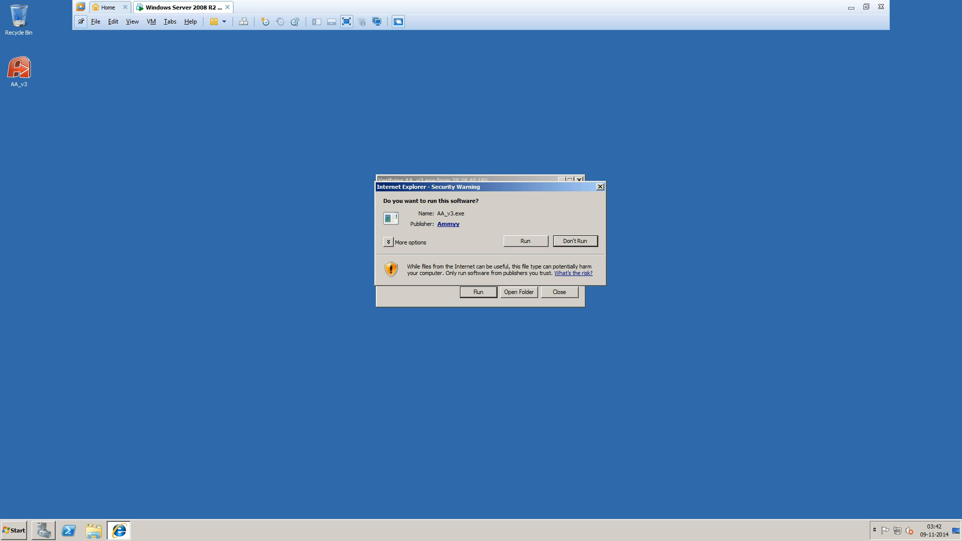
Allow Ammyy Admin past the security warning, check its assigned ID, then minimize the VM.
click(526, 242)
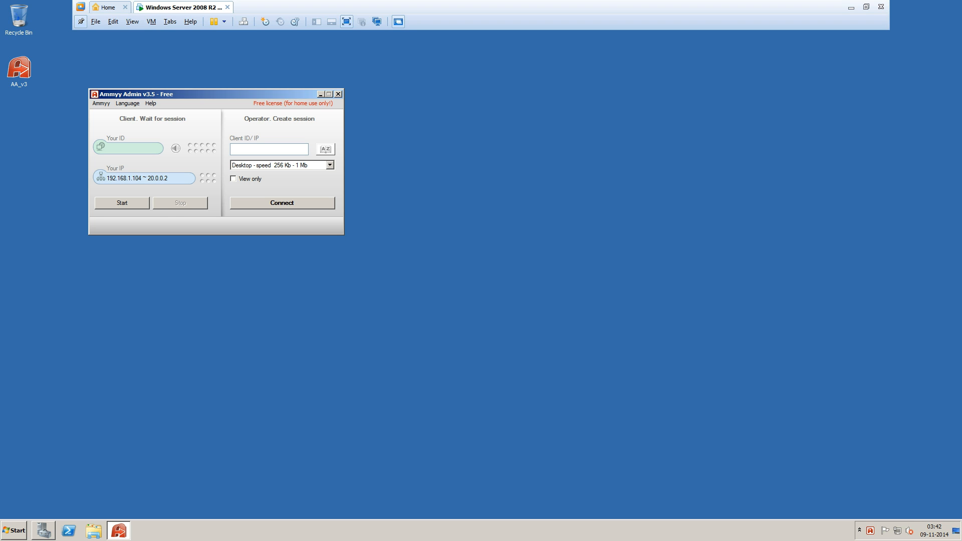
drag(140, 148, 106, 148)
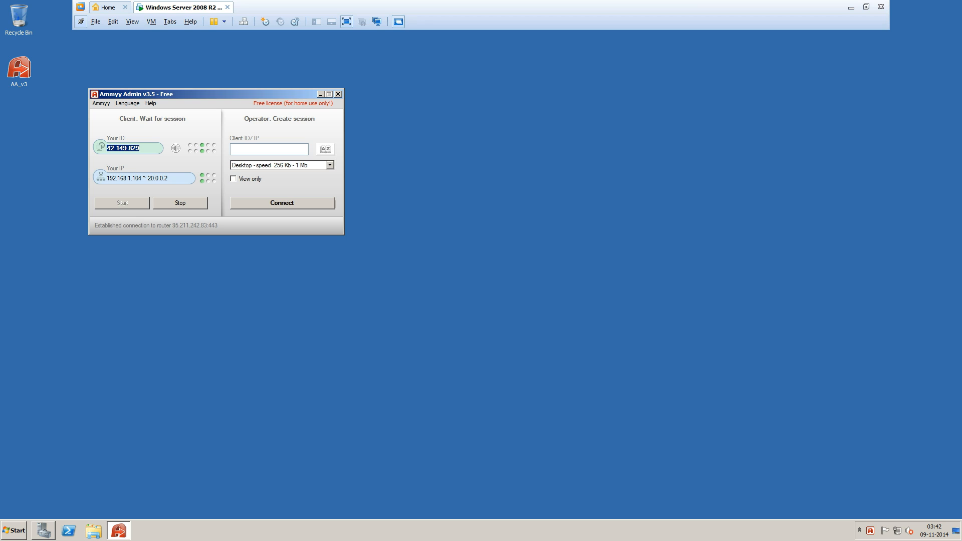
click(265, 149)
click(852, 7)
Refresh the host desktop, launch Firefox and search Google for 'ammyy admin'.
right_click(254, 173)
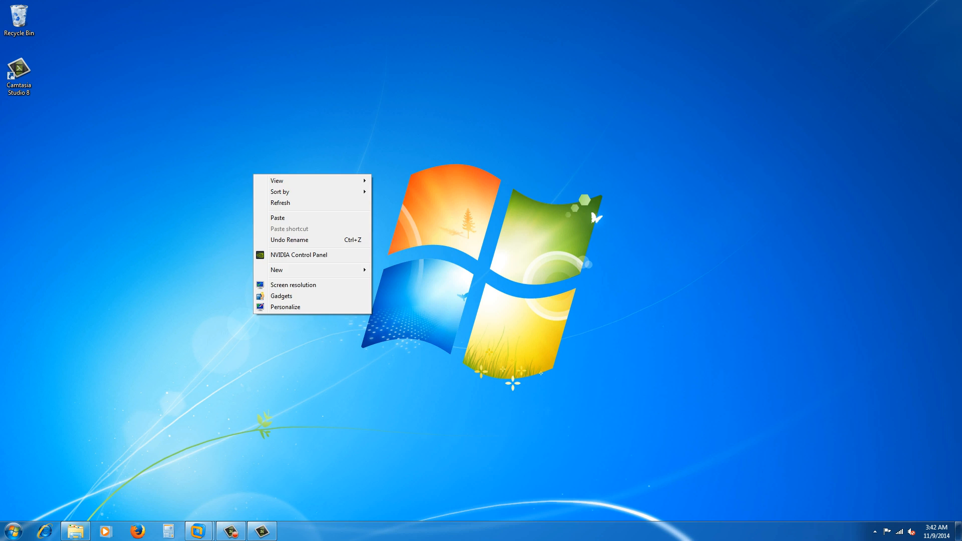
click(270, 204)
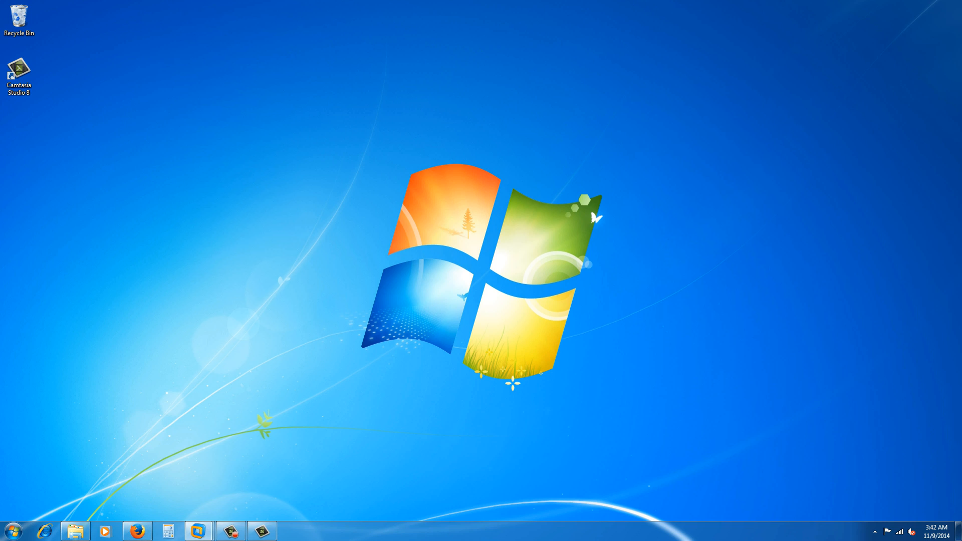
click(137, 531)
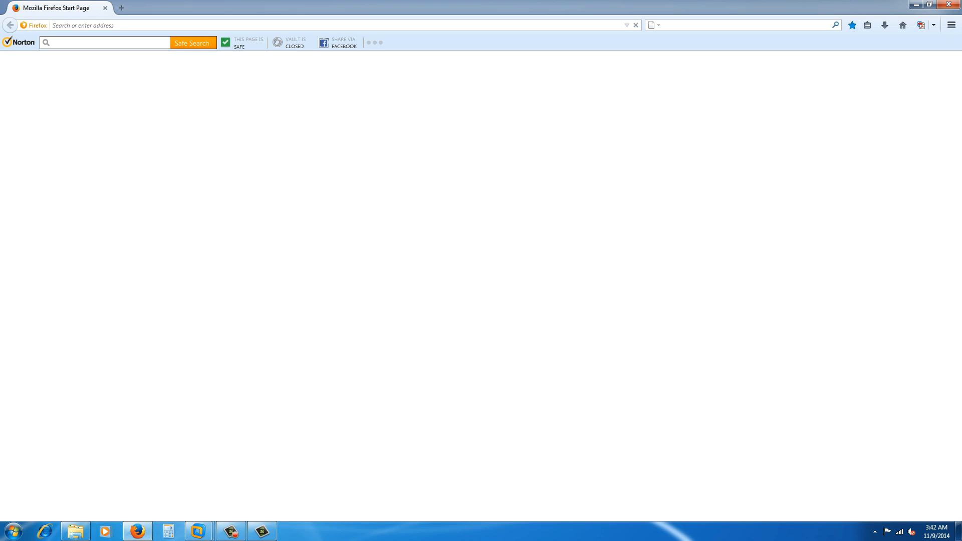
text(a)
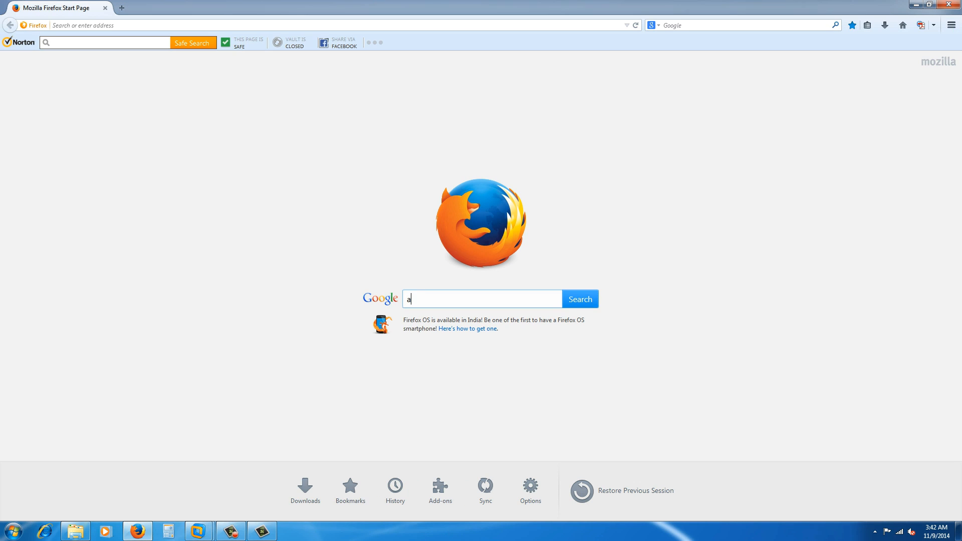
text(mmyy)
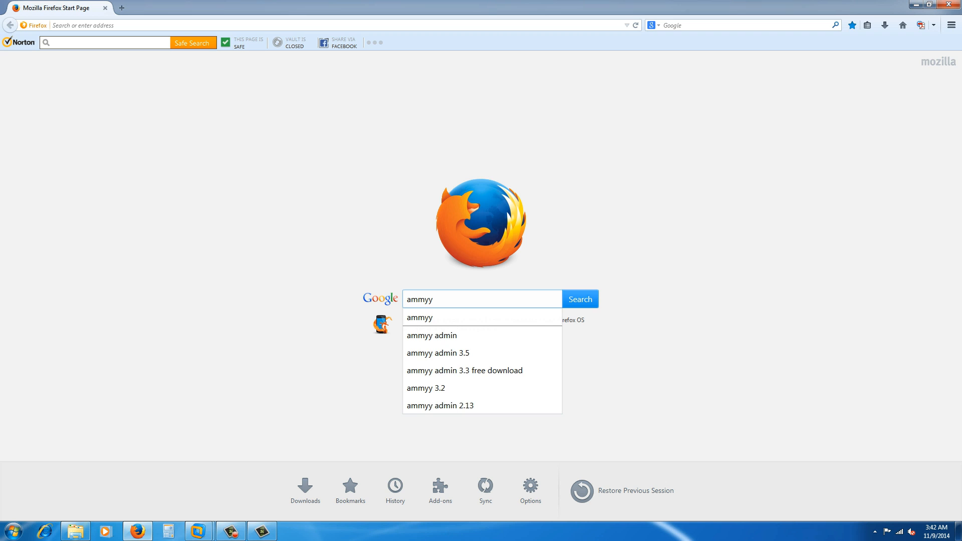
click(464, 331)
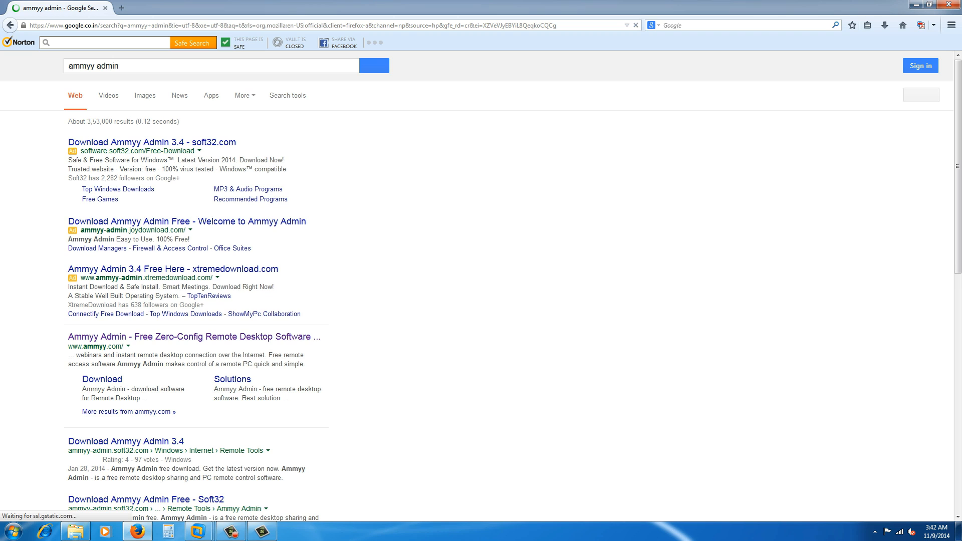
Open the official ammyy.com site and start the Ammyy Admin download.
click(173, 269)
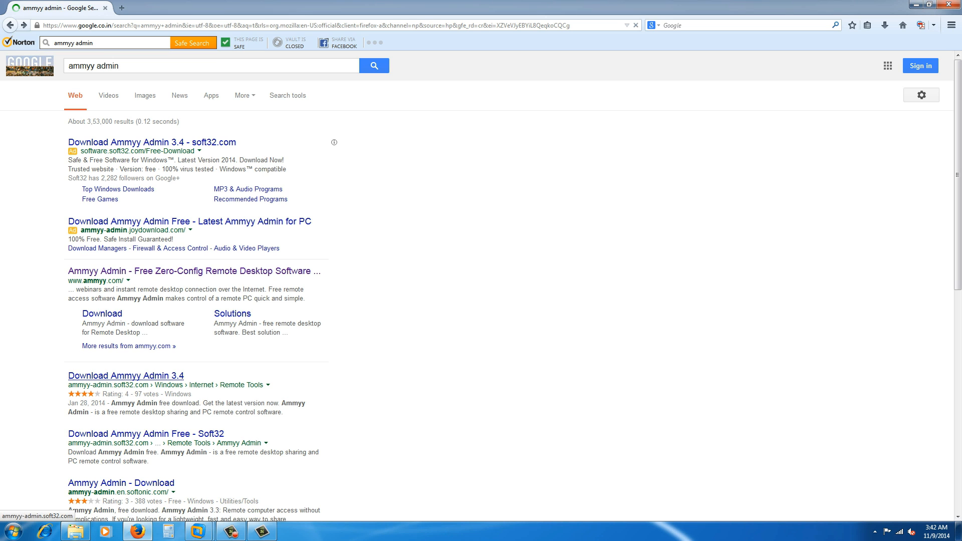
click(190, 270)
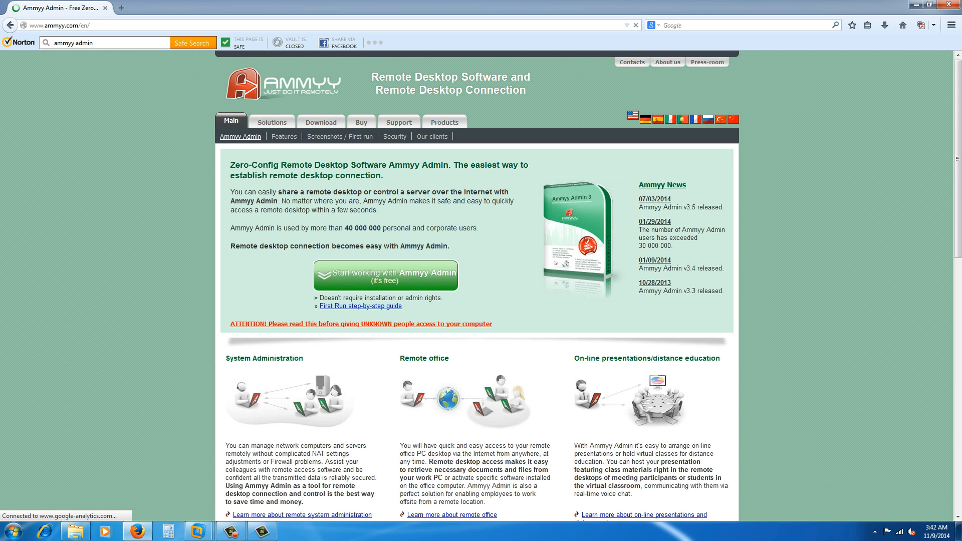
click(385, 275)
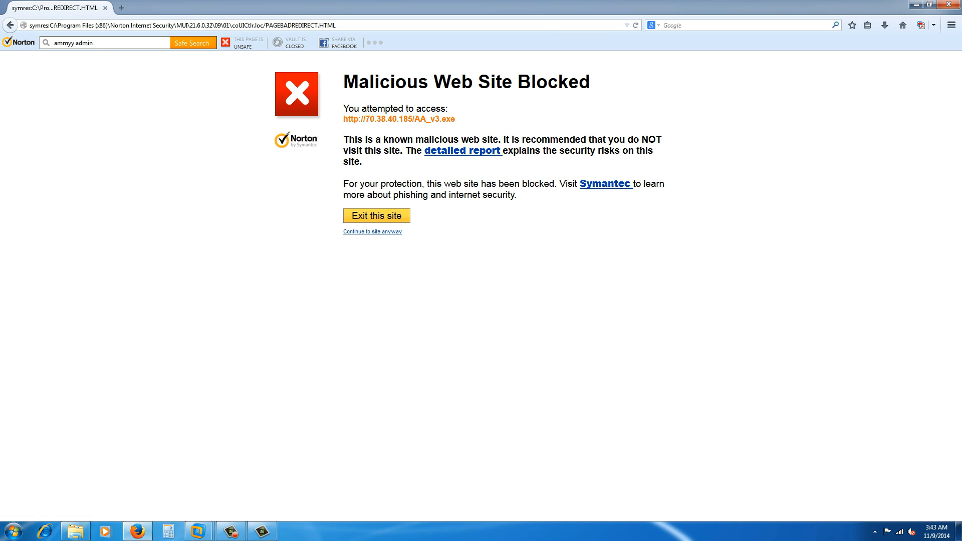
Disable Norton's Smart Firewall permanently via the tray icon menu, then reopen the hidden tray icons.
click(875, 531)
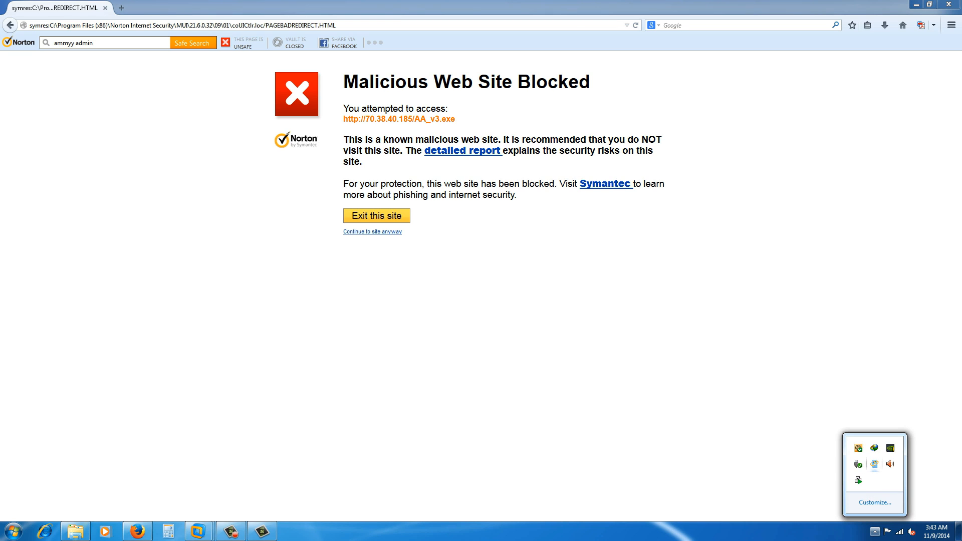
right_click(858, 448)
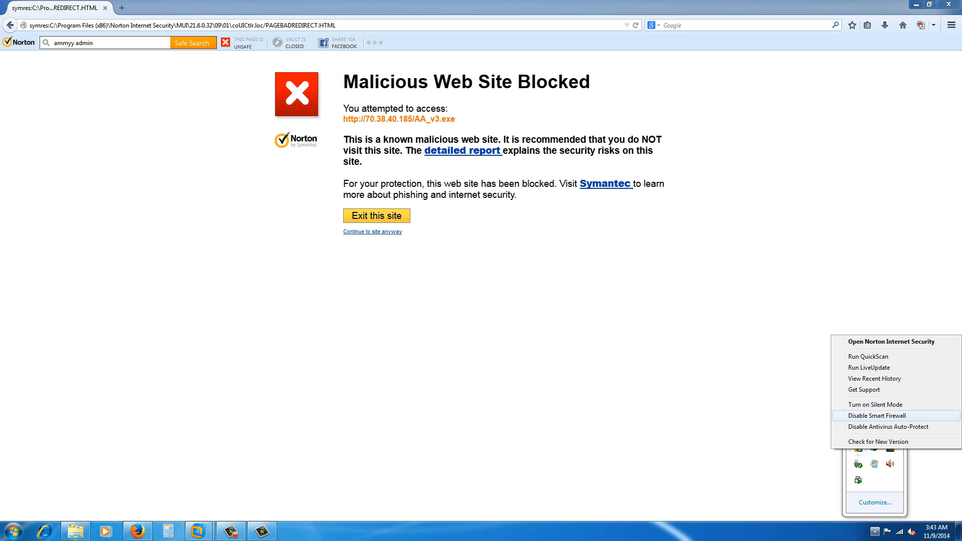
click(877, 415)
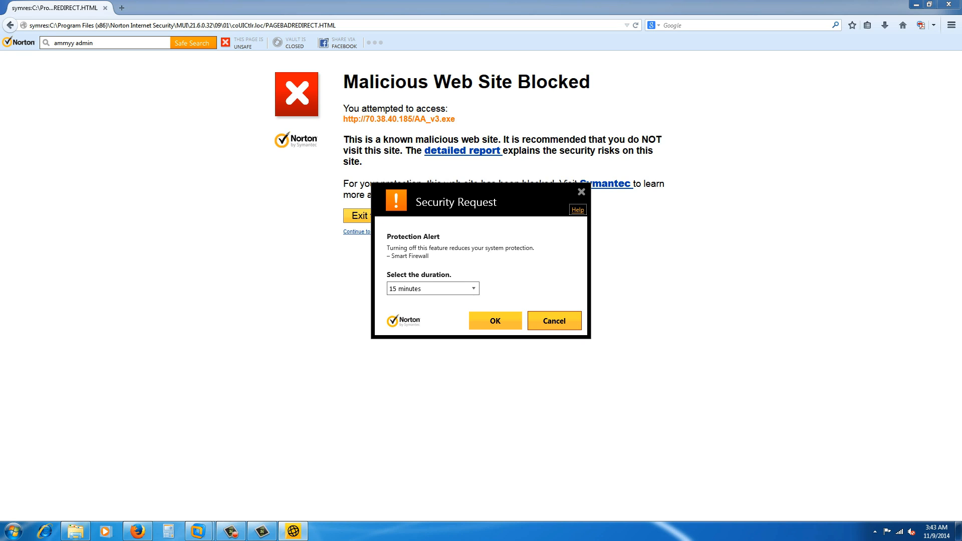
click(468, 288)
click(441, 352)
click(495, 321)
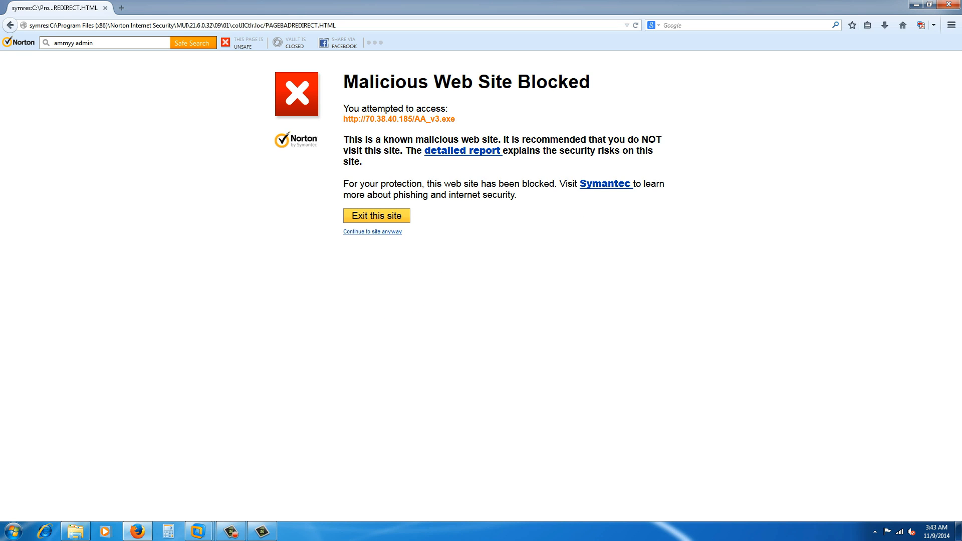
click(875, 532)
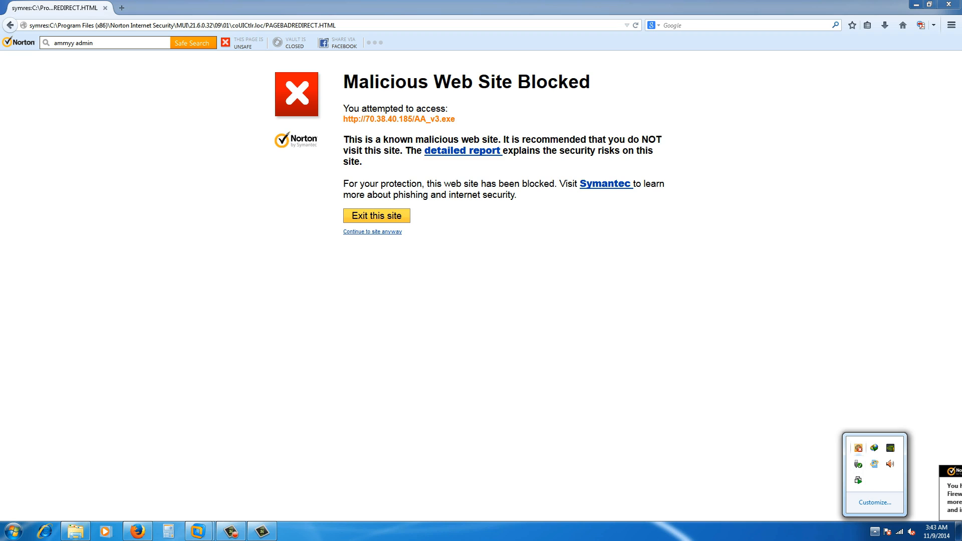
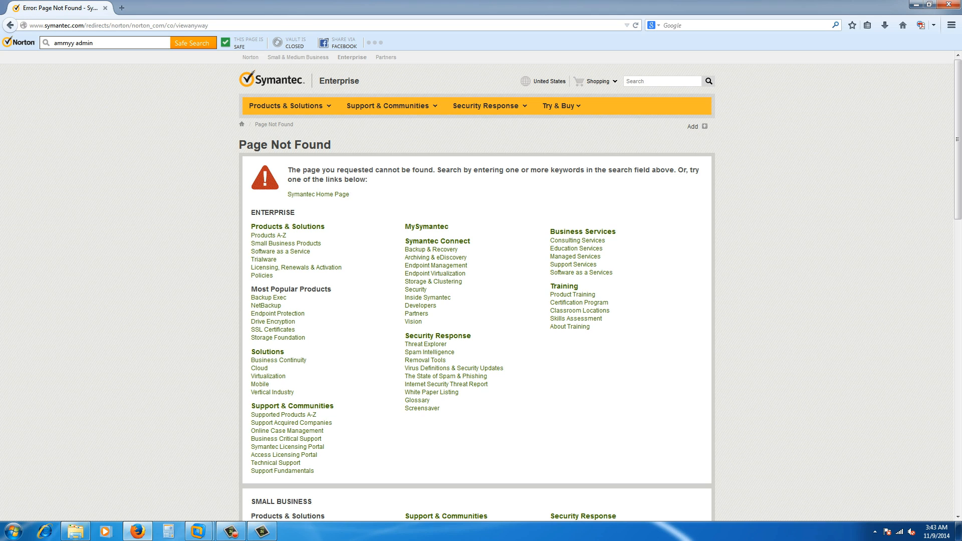
Search Google for 'ammyy admin' and open the official ammyy.com result.
text(a)
key(Down)
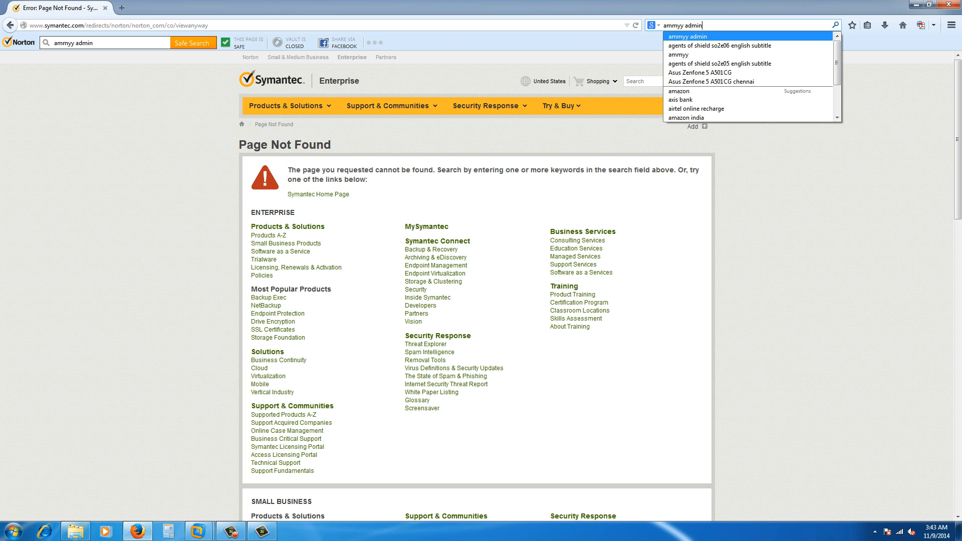
key(Return)
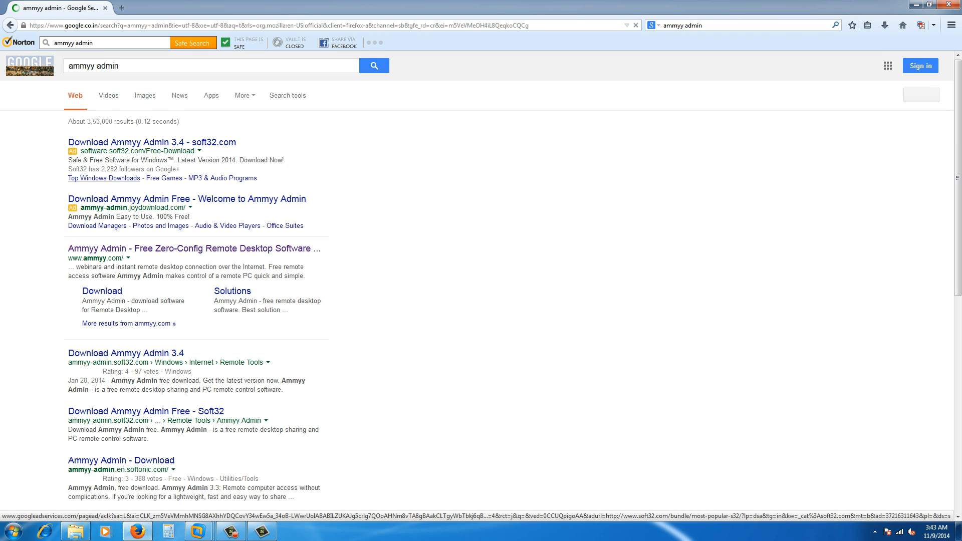
click(190, 249)
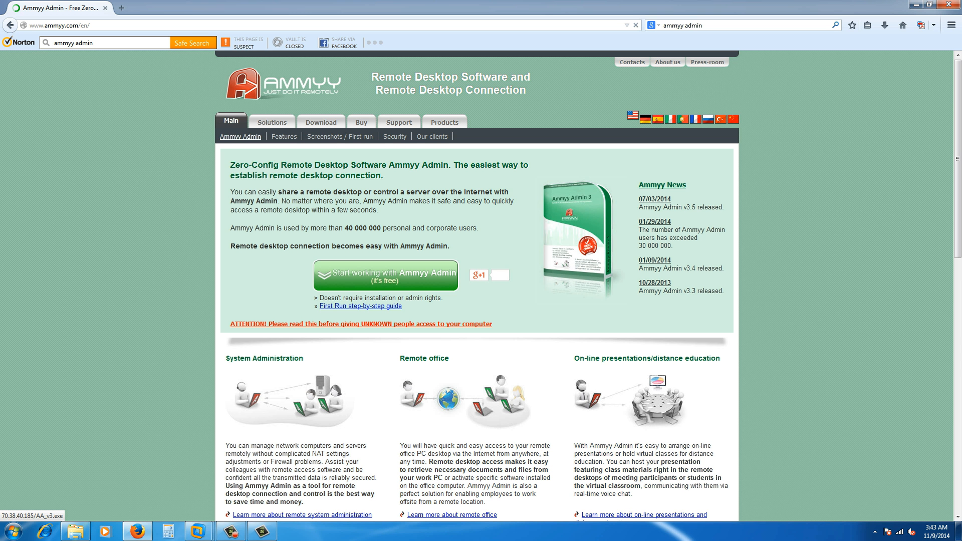
Start the Ammyy Admin download, dismiss the duplicate AA_v3.exe prompt, and show hidden tray icons.
click(393, 275)
click(456, 299)
click(411, 281)
key(Escape)
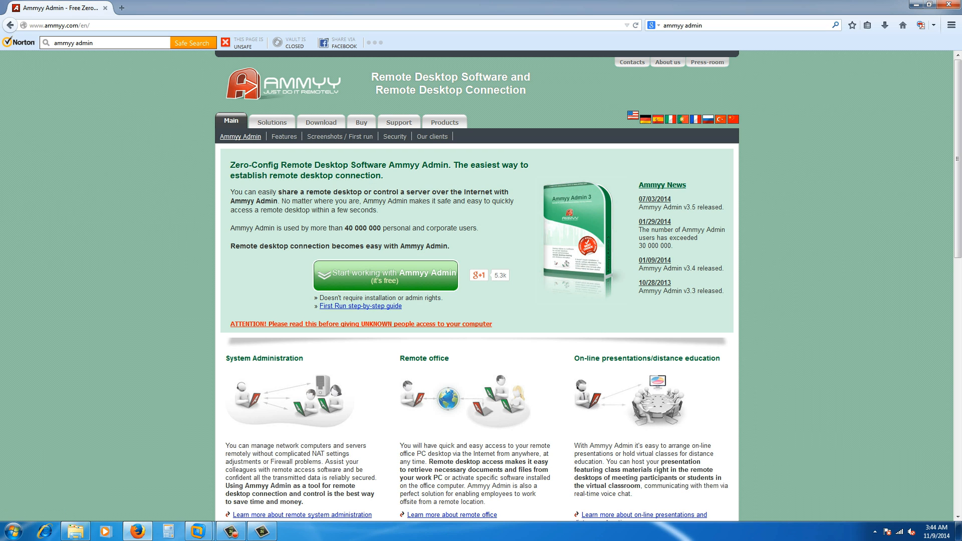
click(875, 531)
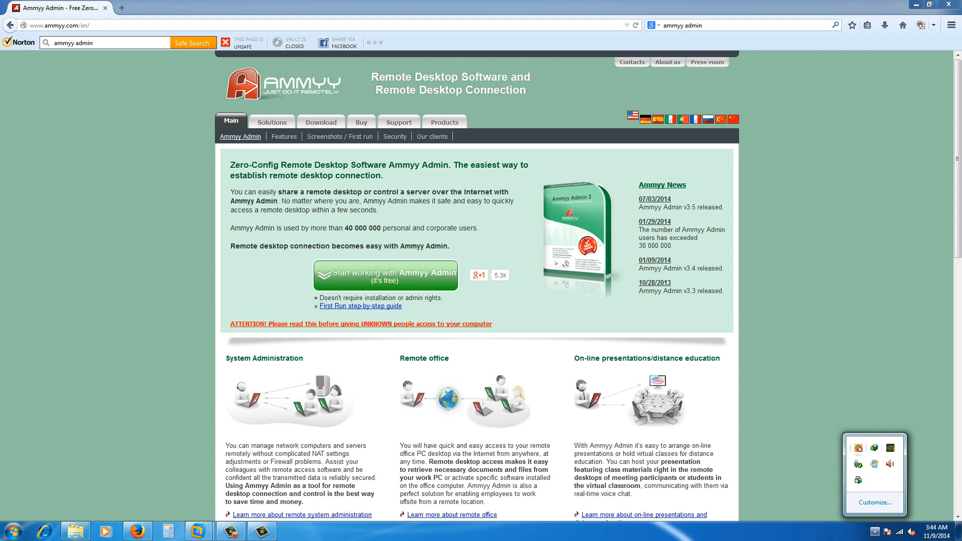
Run the downloaded AA_v3.exe from Internet Download Manager, then close the download manager.
double_click(874, 447)
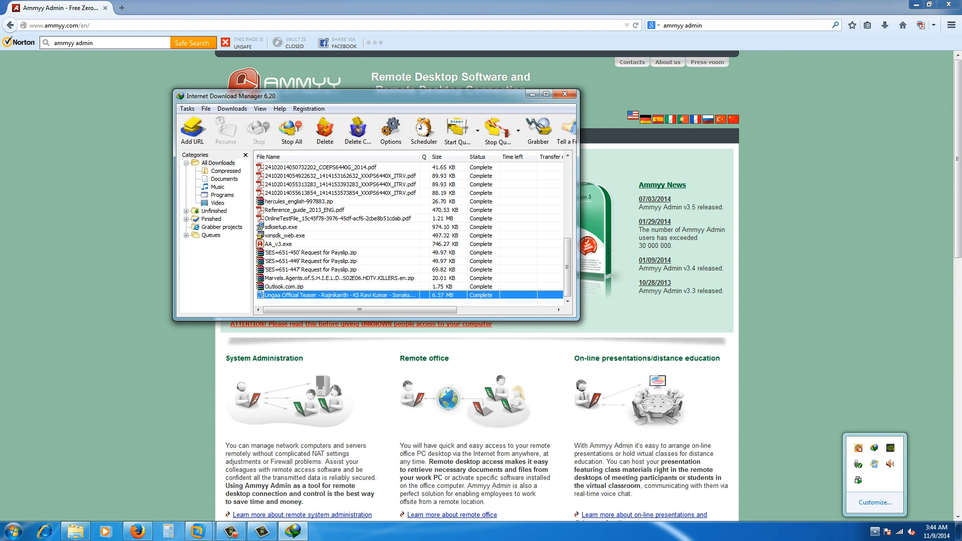
scroll(409, 231, up, 3)
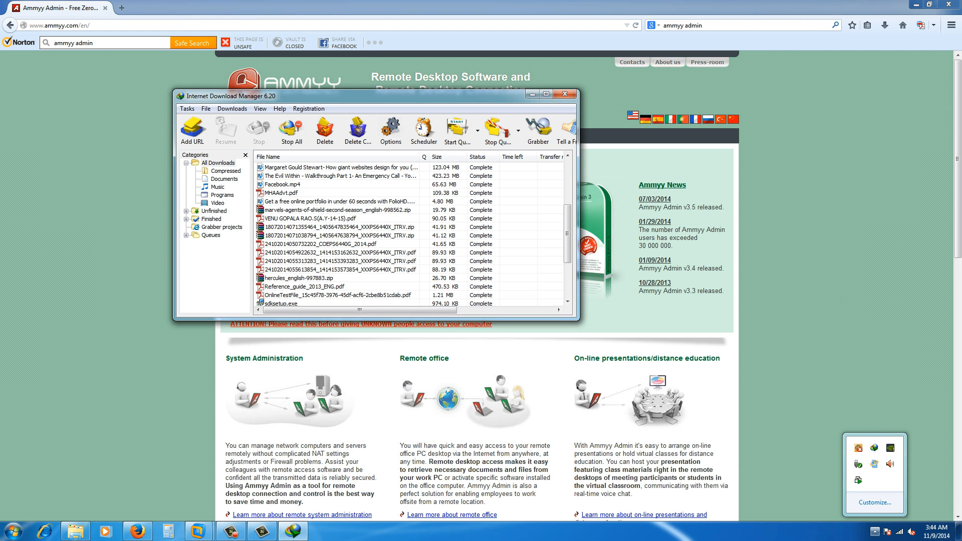
scroll(409, 230, down, 3)
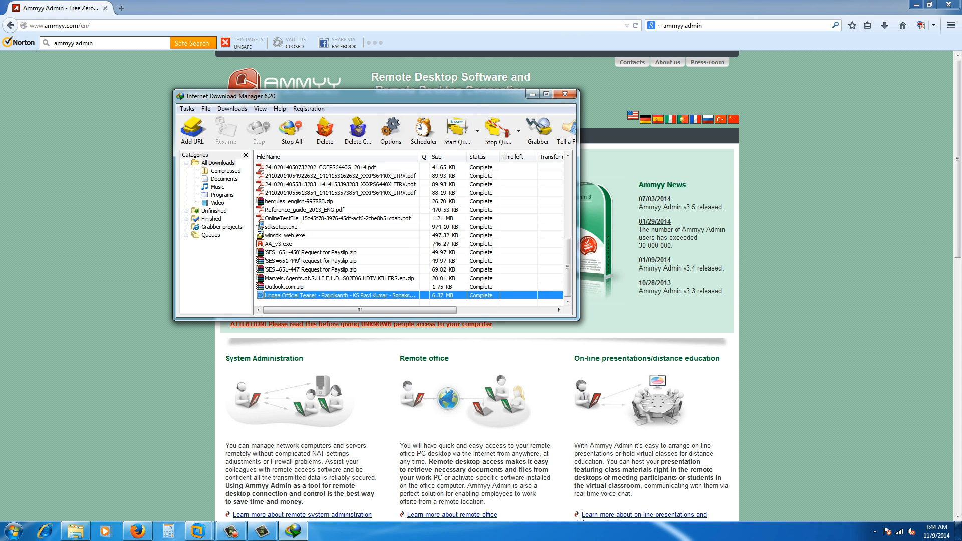
double_click(278, 244)
click(405, 301)
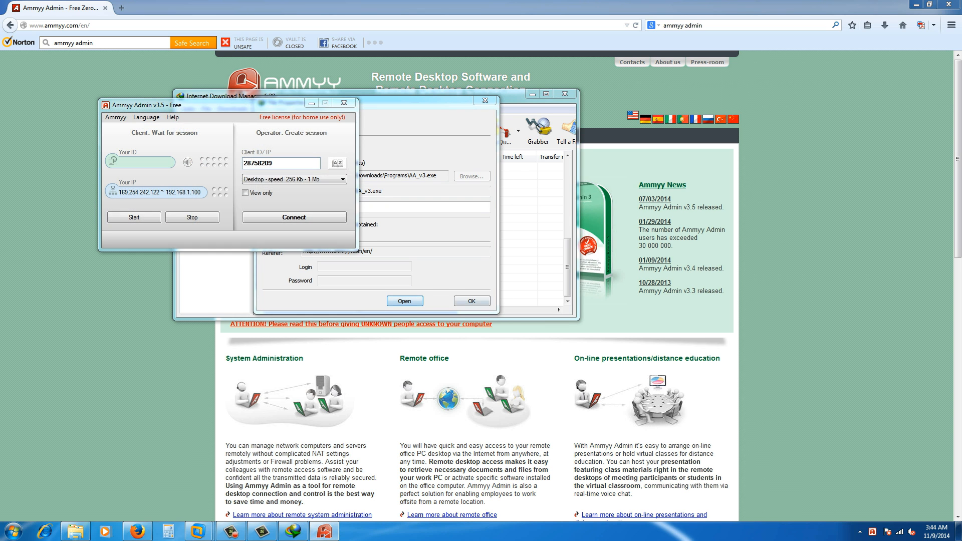
click(472, 301)
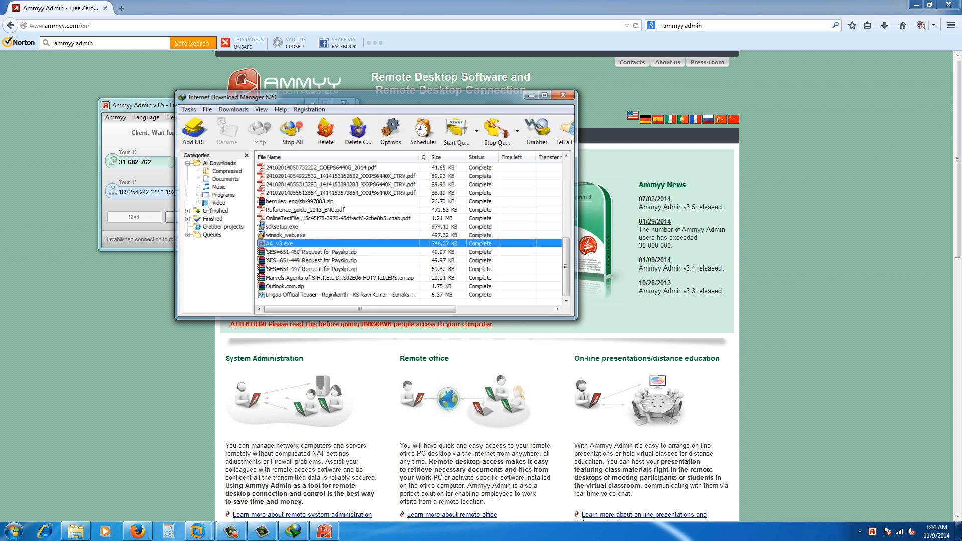
click(565, 93)
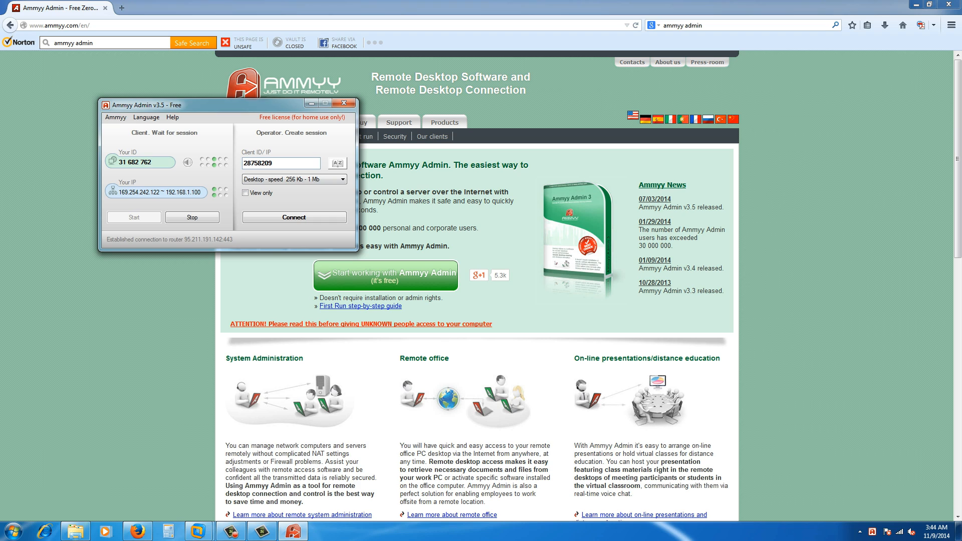
Clear Ammyy Admin's Client ID field and bring the Windows Server 2008 R2 VM forward.
double_click(258, 163)
key(BackSpace)
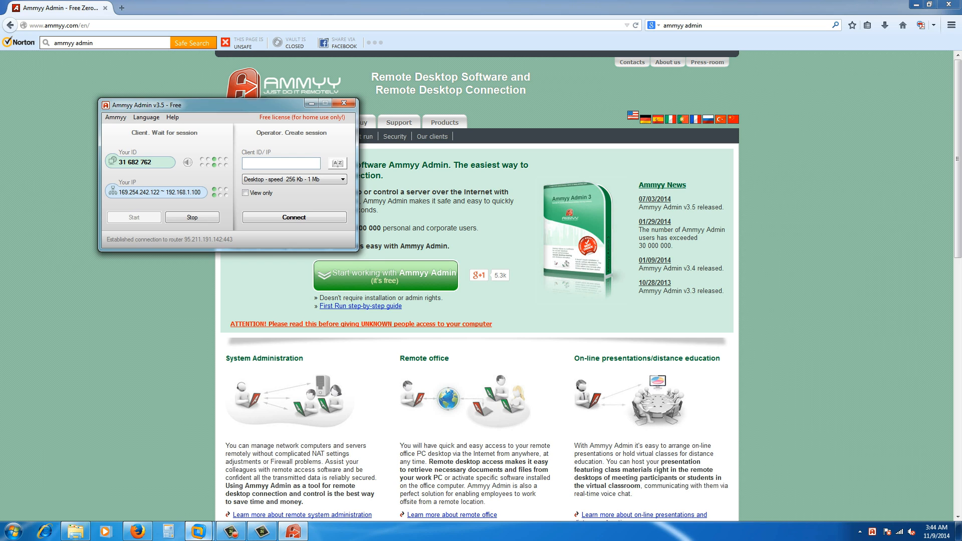
click(199, 531)
click(254, 471)
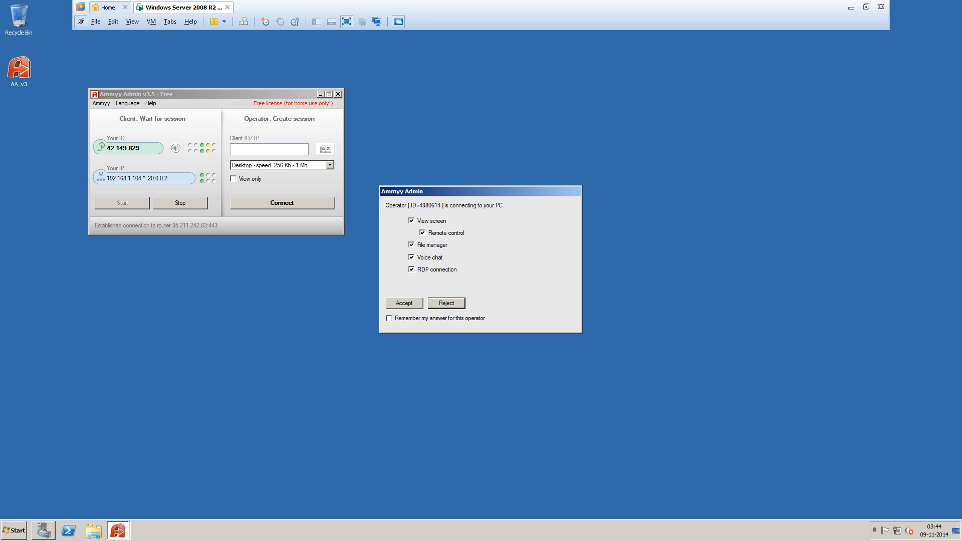
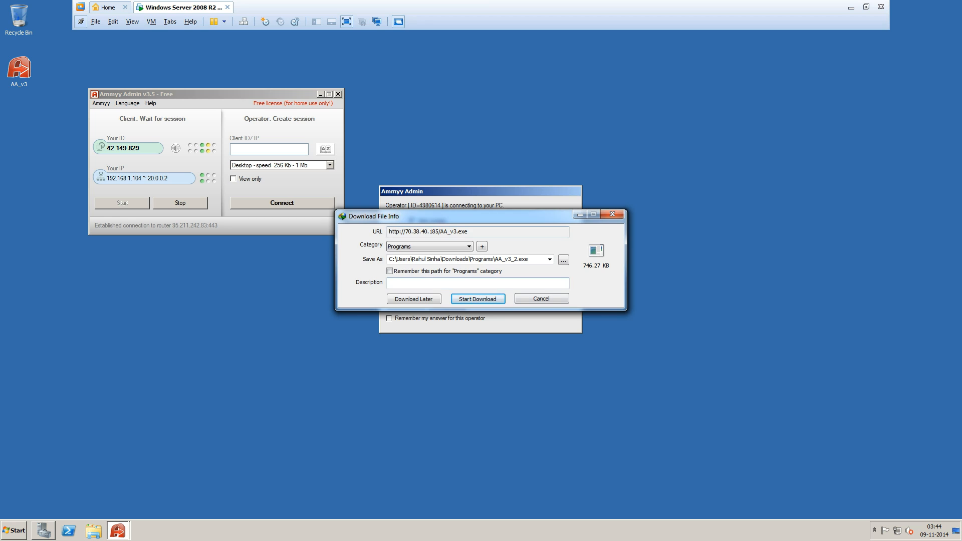
In the server VM, cancel the AA_v3.exe download and reject the incoming operator connection.
click(541, 299)
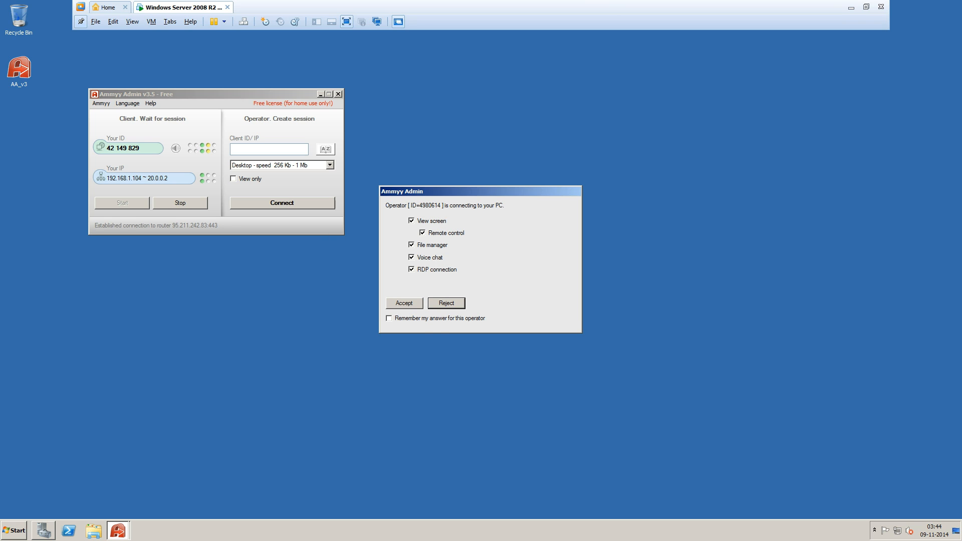
click(446, 303)
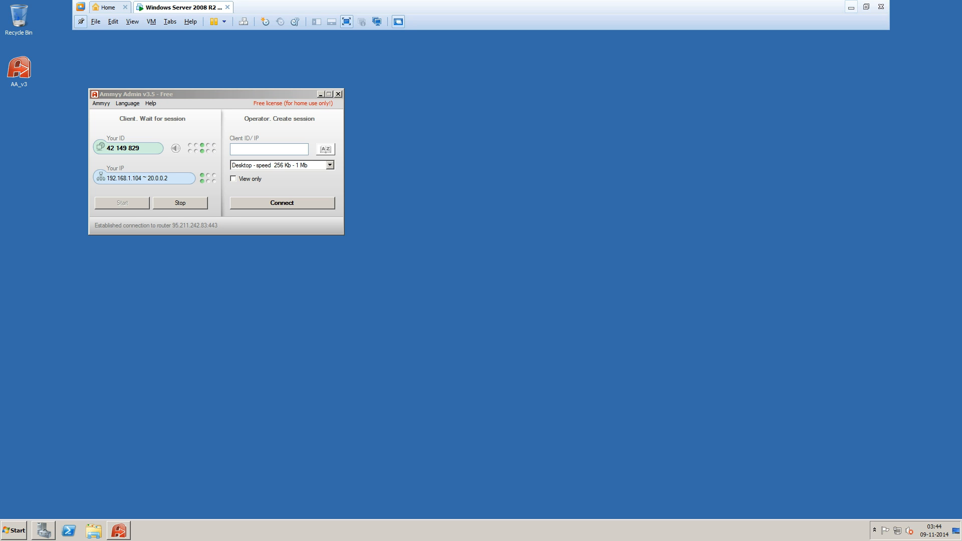
click(852, 7)
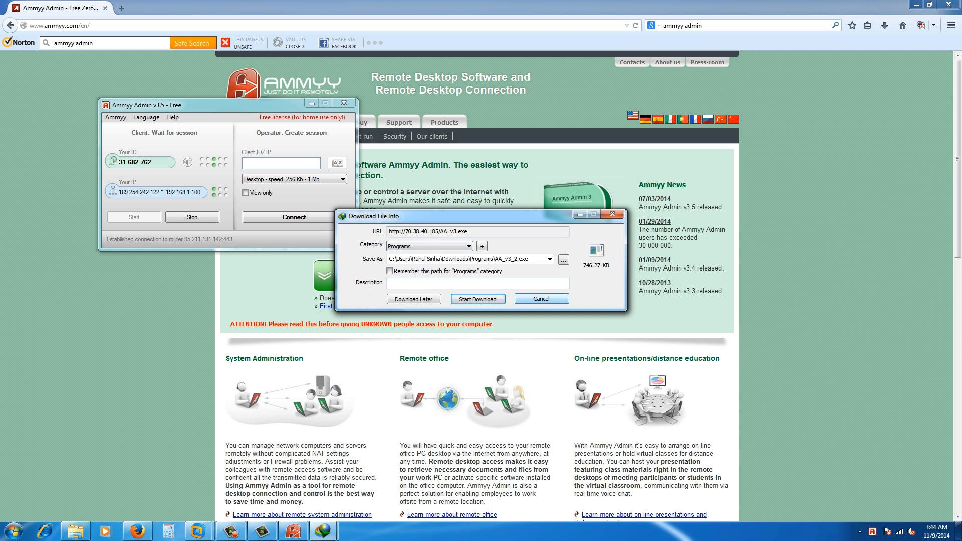
Cancel the same AA_v3.exe download on the host and close the browser.
click(541, 298)
click(506, 306)
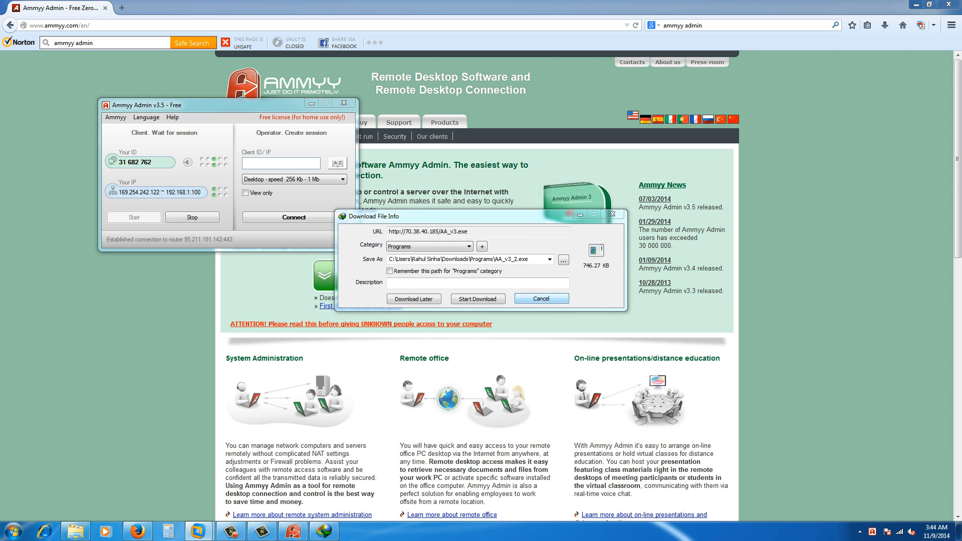
key(Return)
click(948, 4)
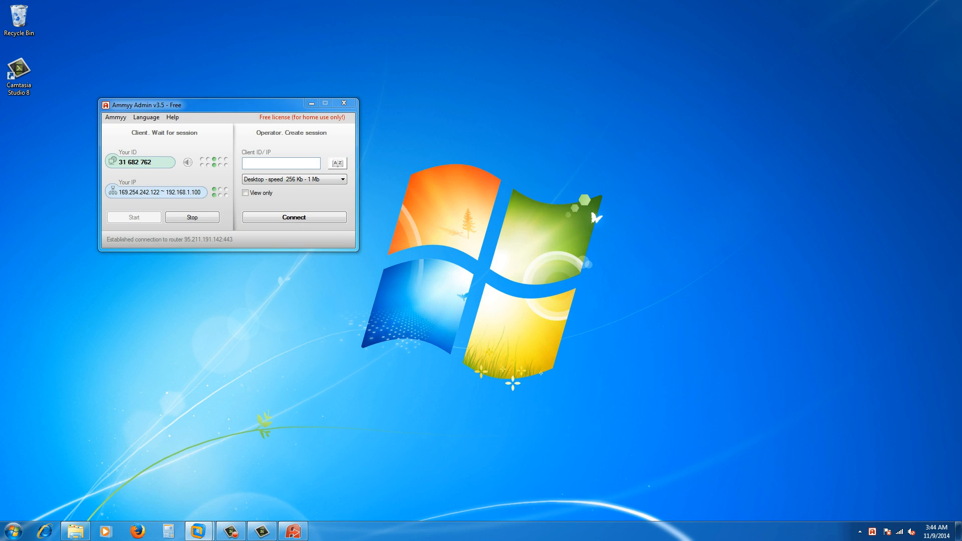
Enter the server VM's Ammyy ID in Client ID/IP, reading it off the VM, and connect.
click(281, 163)
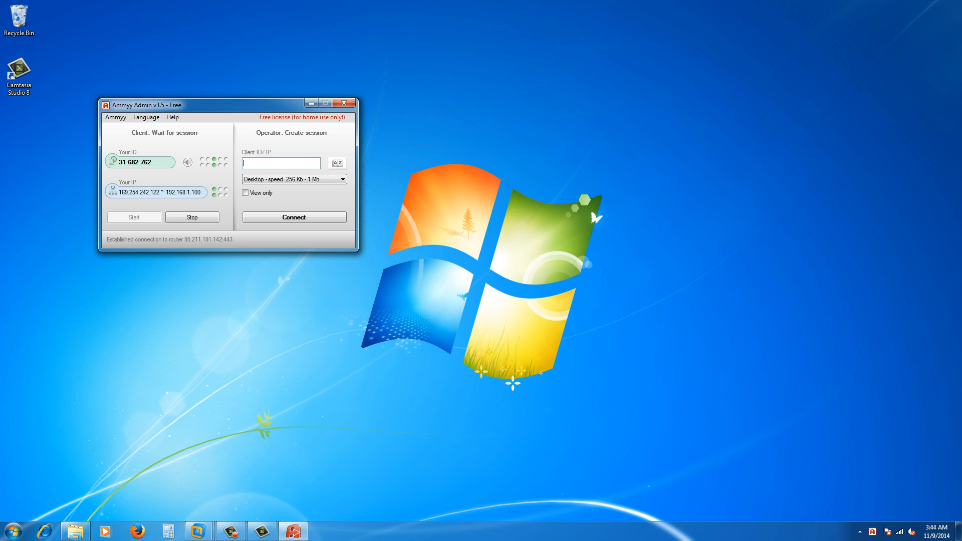
text(42)
mouse_move(231, 532)
click(258, 468)
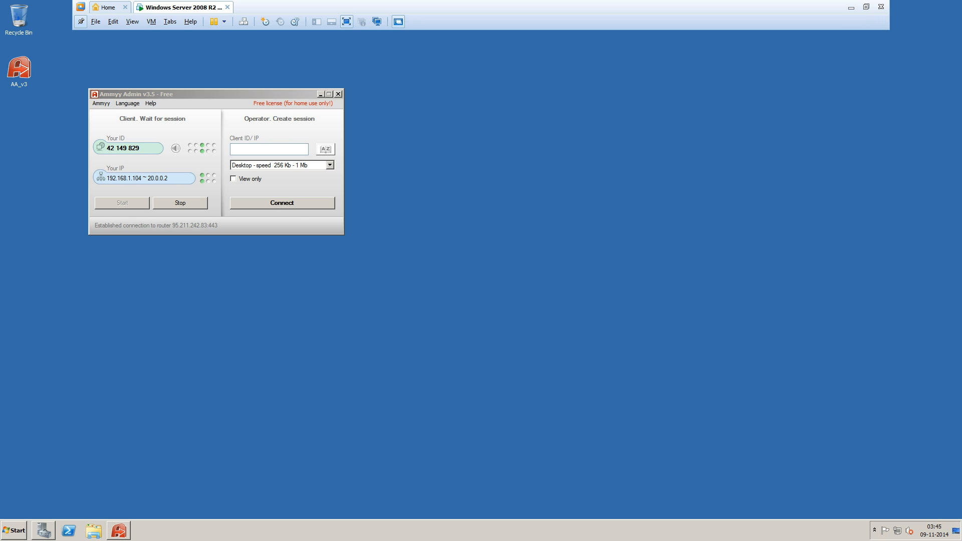
click(850, 7)
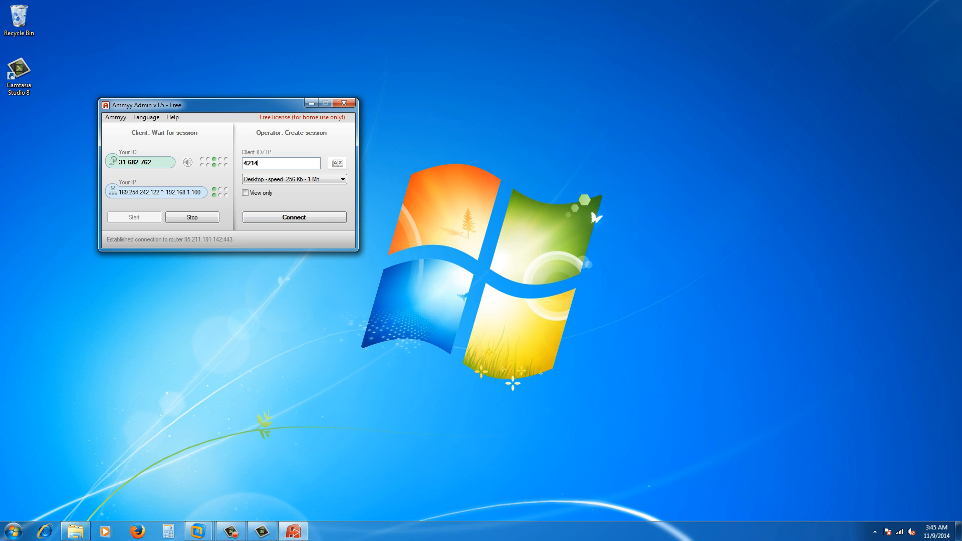
text(9)
click(198, 531)
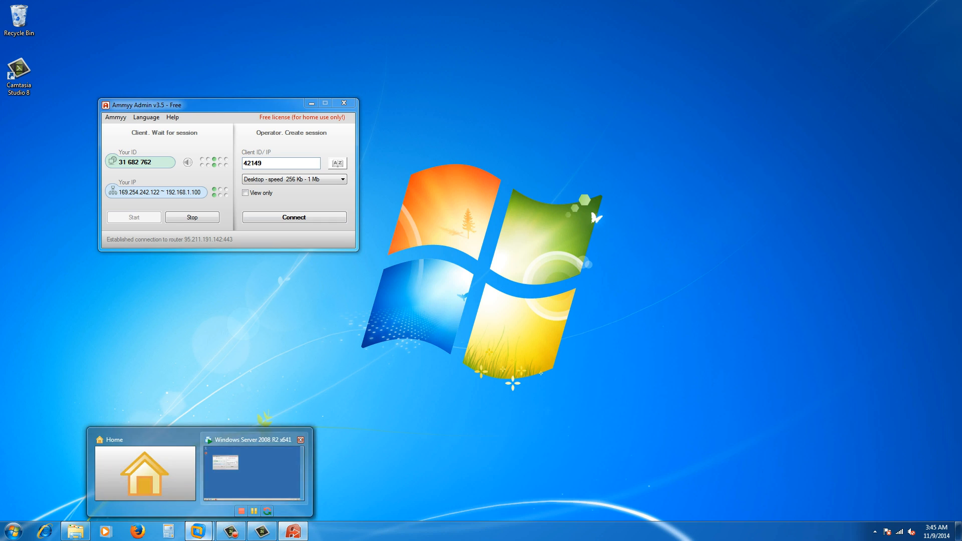
click(250, 474)
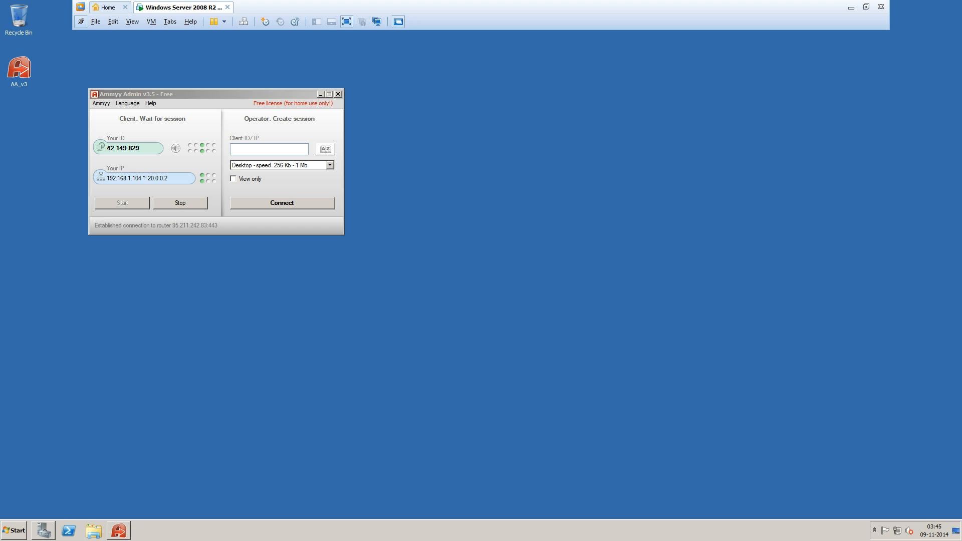
click(851, 7)
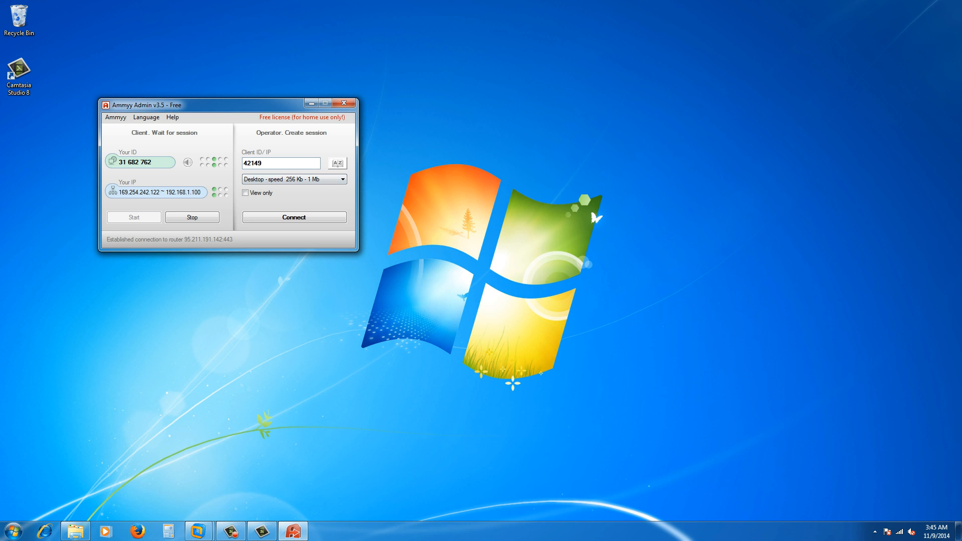
text(829)
key(Return)
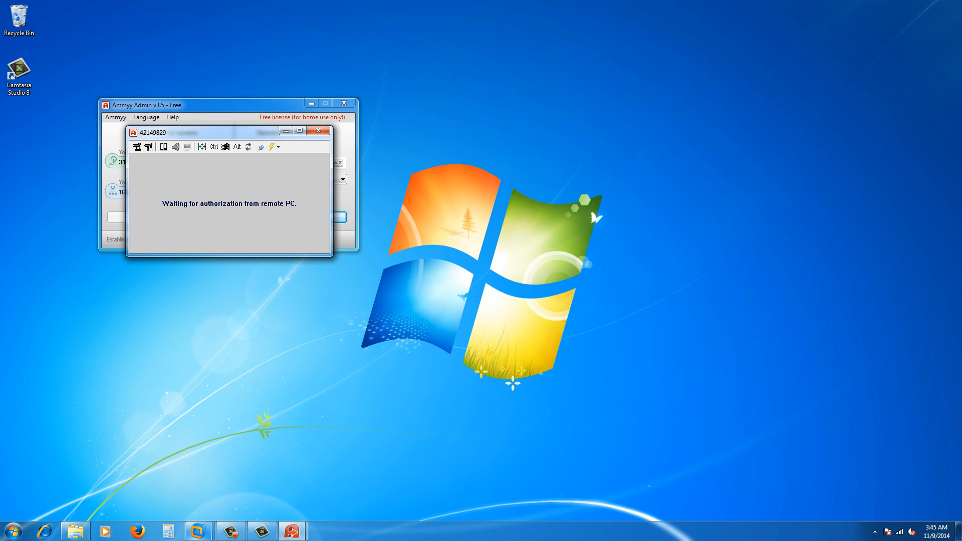
Accept the operator's connection request inside the full-screen server VM.
click(199, 531)
click(257, 468)
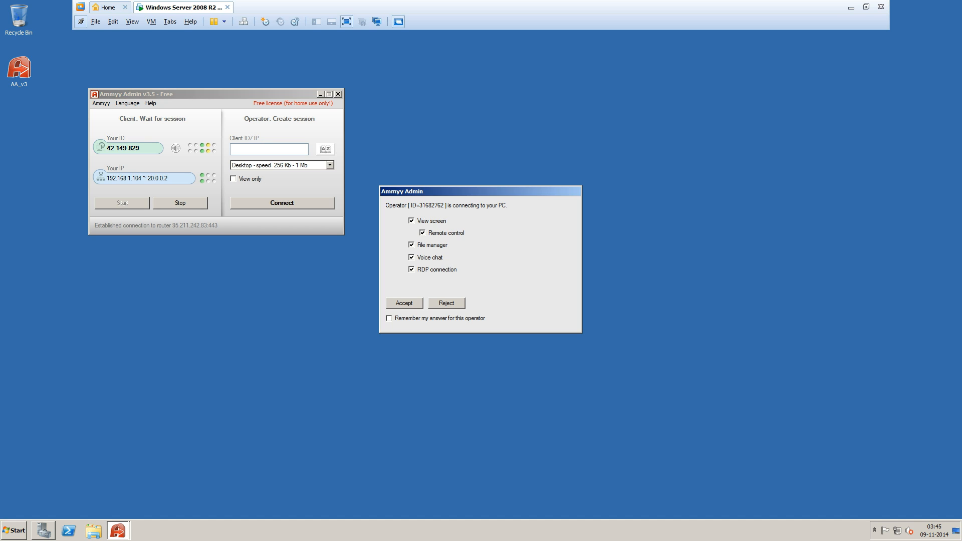
click(403, 303)
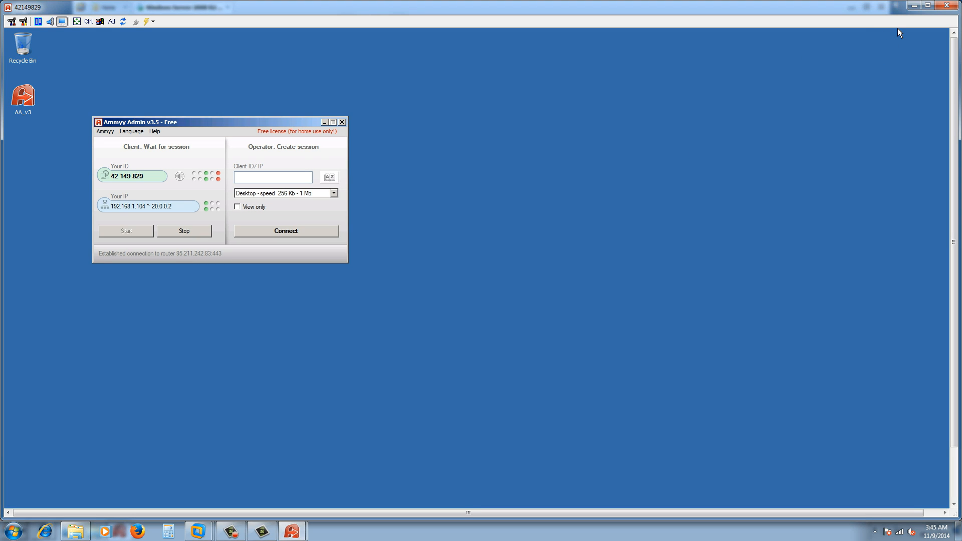
Exit VMware full screen, resize and place the Ammyy viewer at right, and open Server Manager.
click(914, 5)
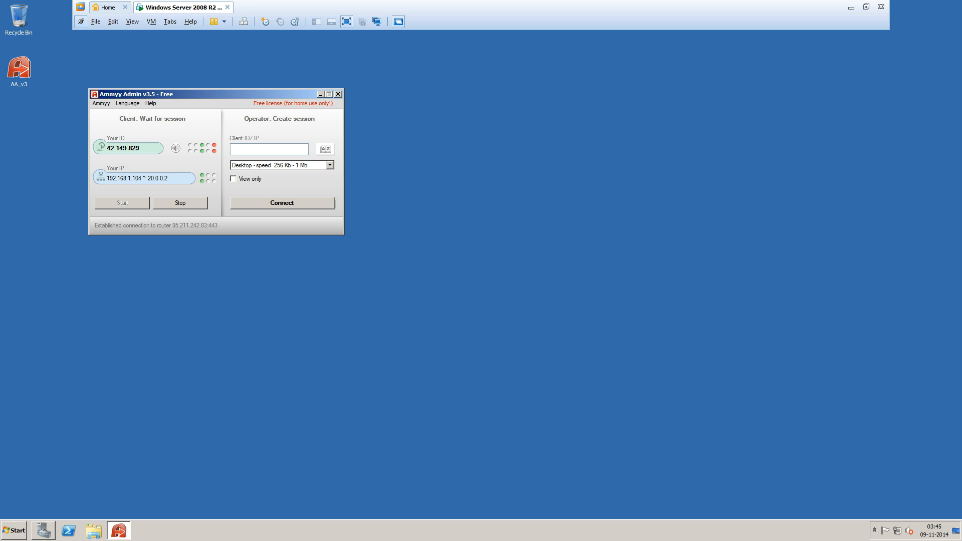
click(865, 6)
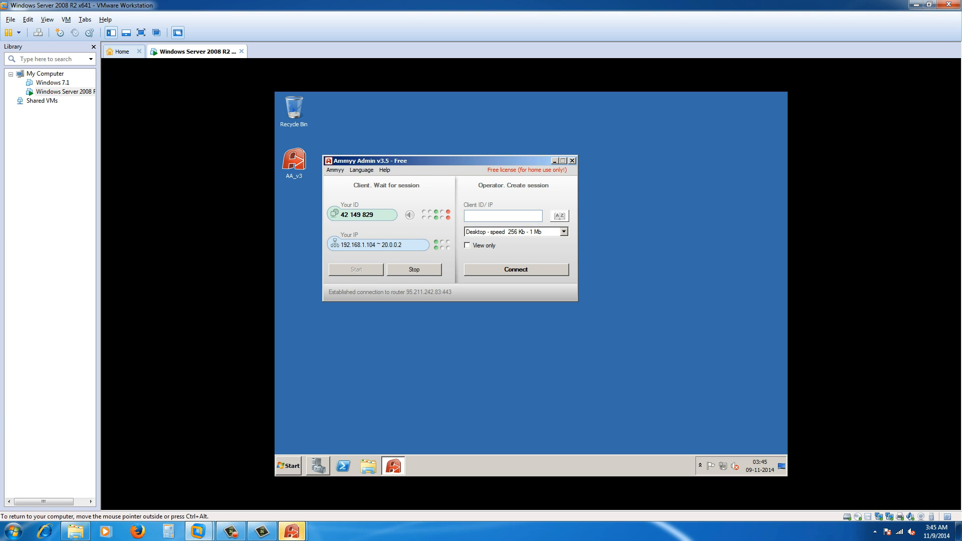
click(291, 532)
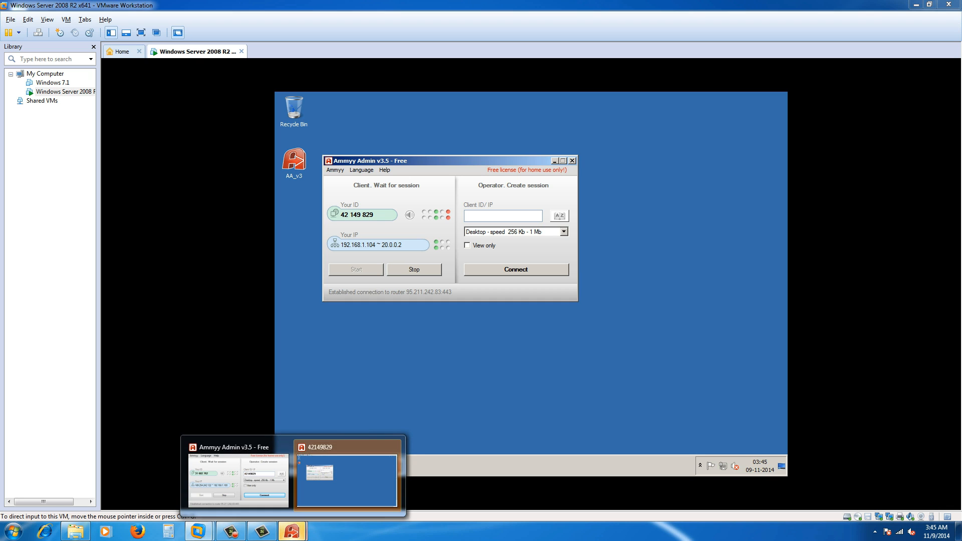
click(347, 480)
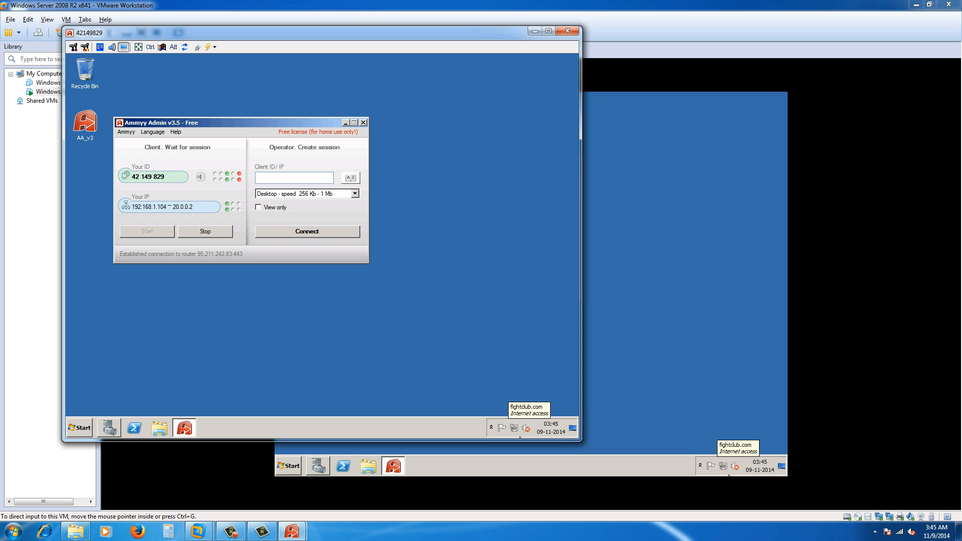
click(540, 395)
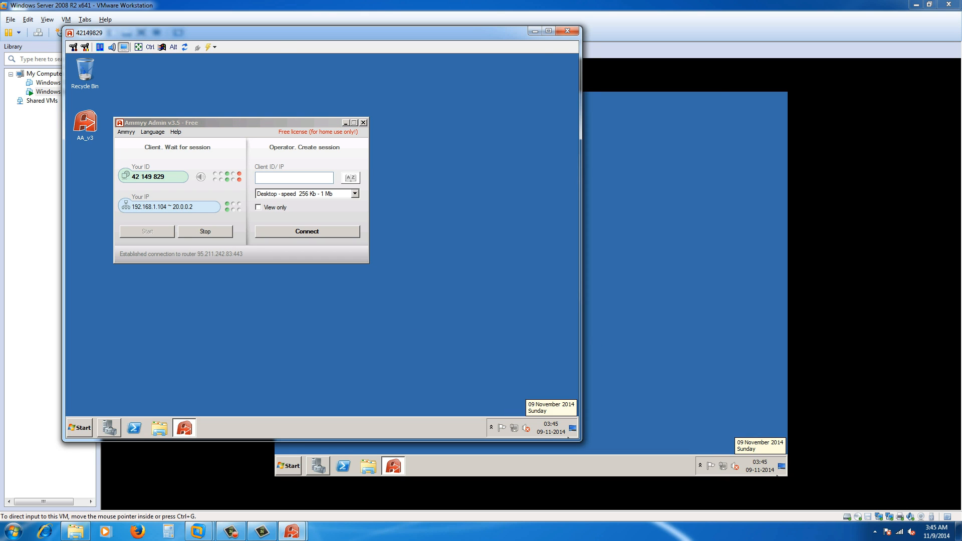
drag(580, 440, 329, 353)
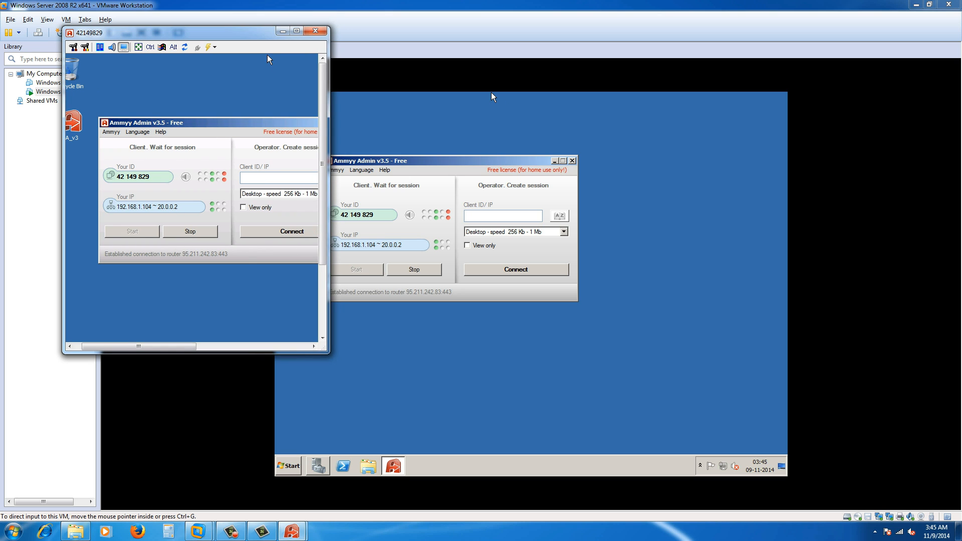
drag(262, 33, 806, 130)
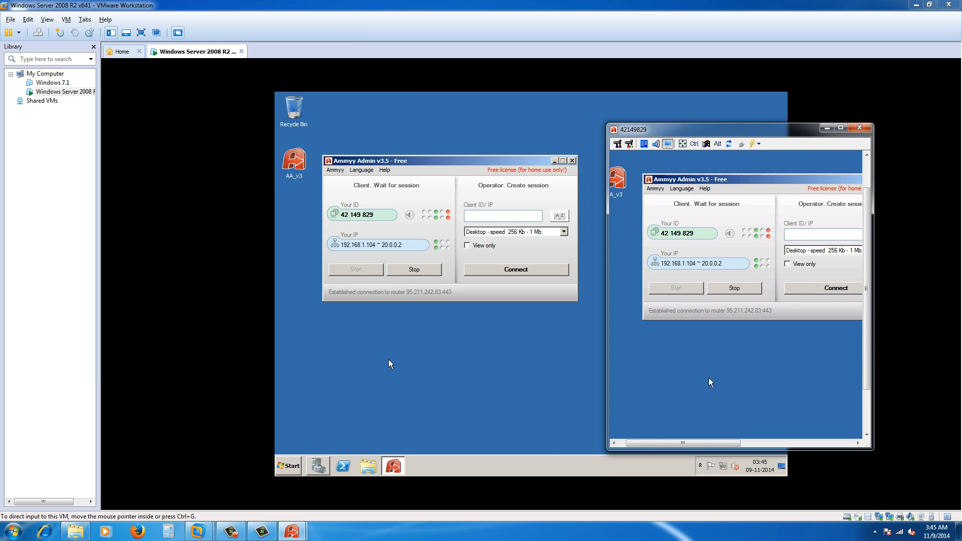
click(657, 429)
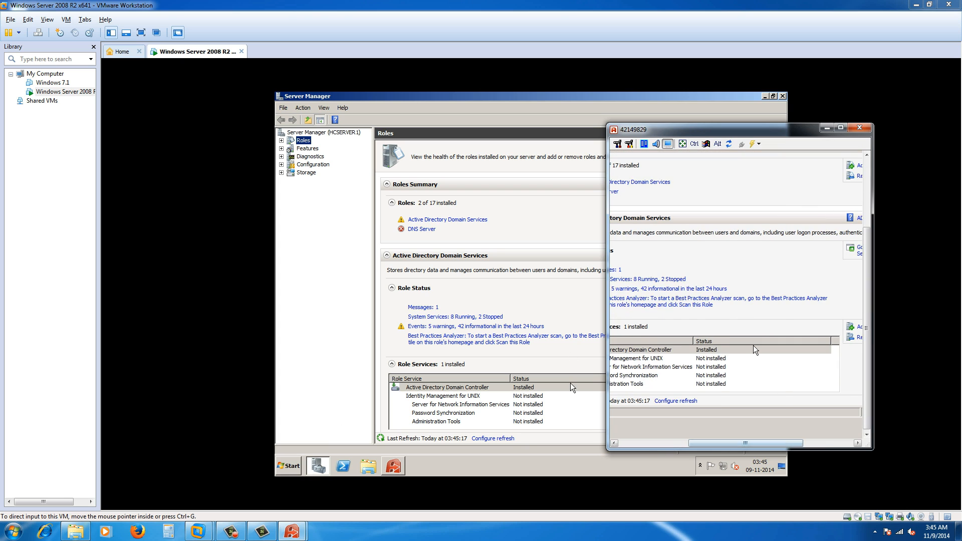
Adjust the size and position of the remote viewer window.
drag(717, 444, 772, 444)
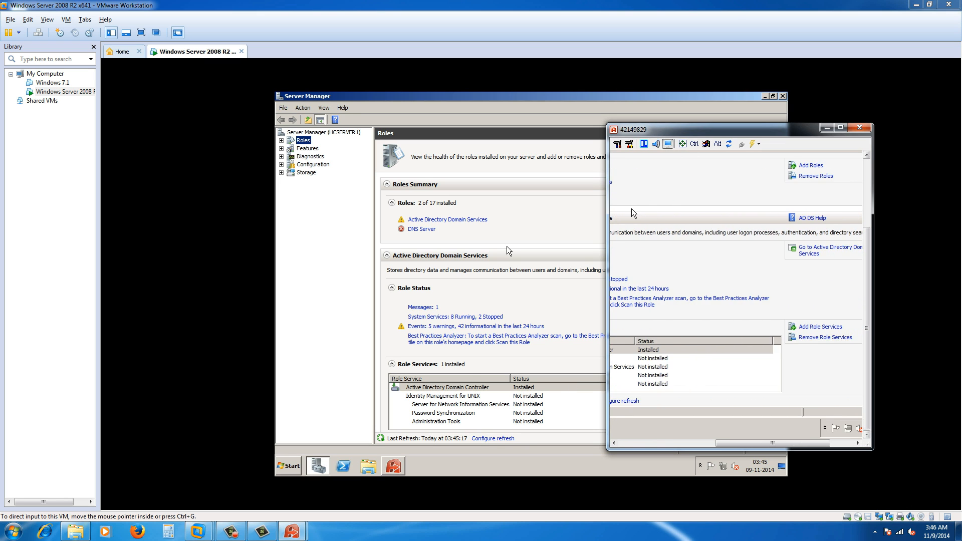
drag(867, 328, 867, 261)
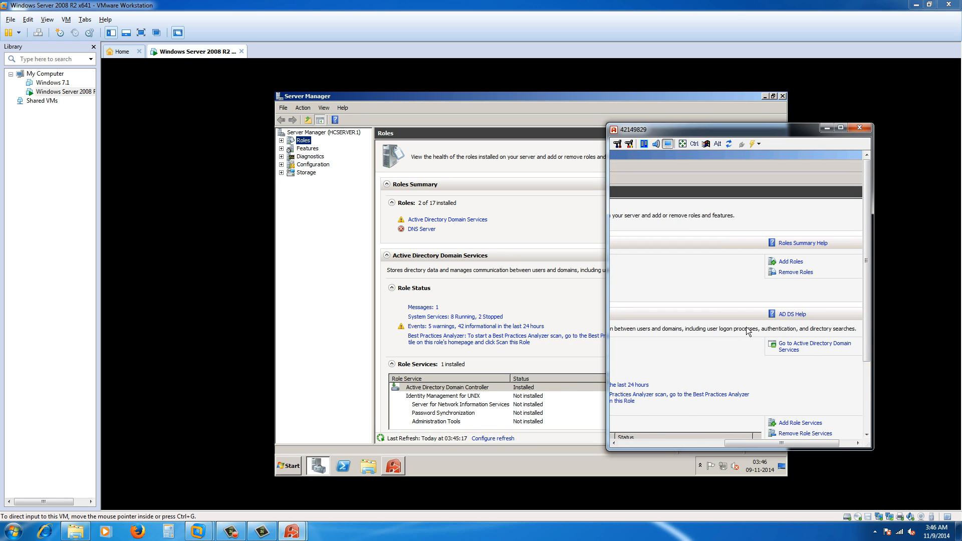
click(654, 443)
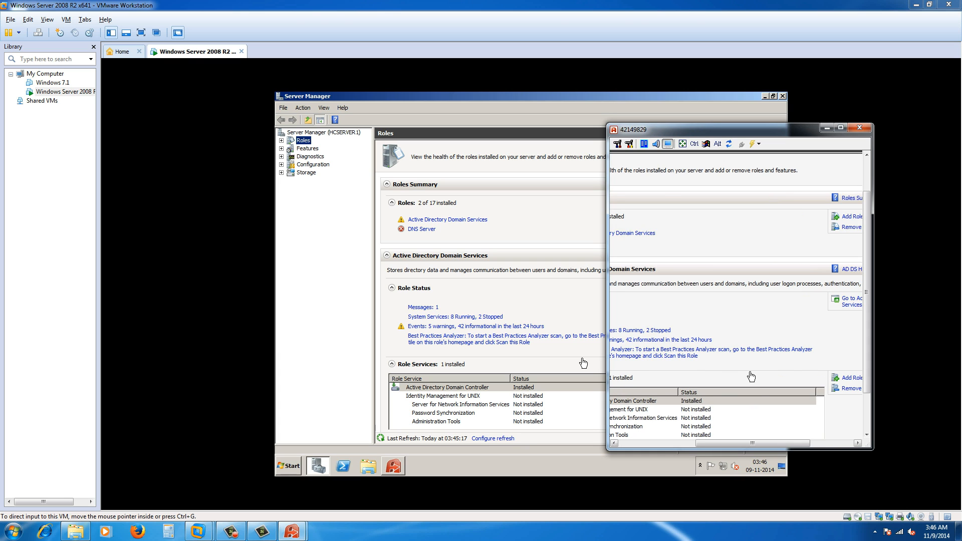
click(654, 443)
click(654, 443)
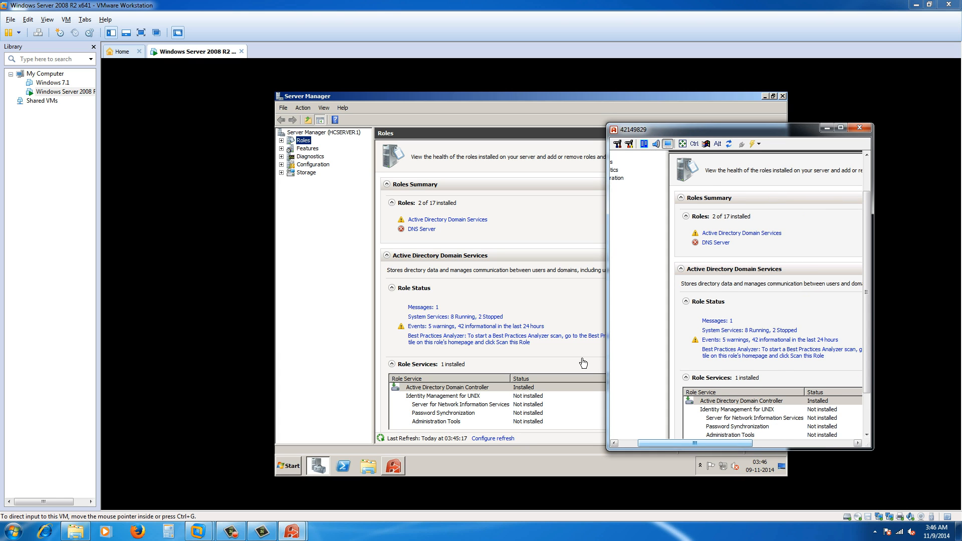
drag(695, 444, 675, 443)
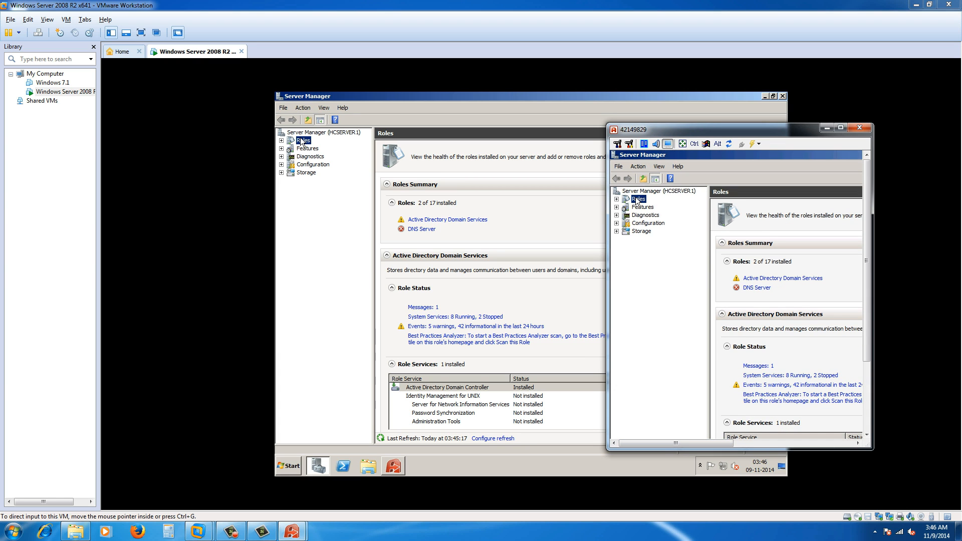
Expand Roles > AD Domain Services > Users and Computers > fightclub.com and select Users.
click(281, 140)
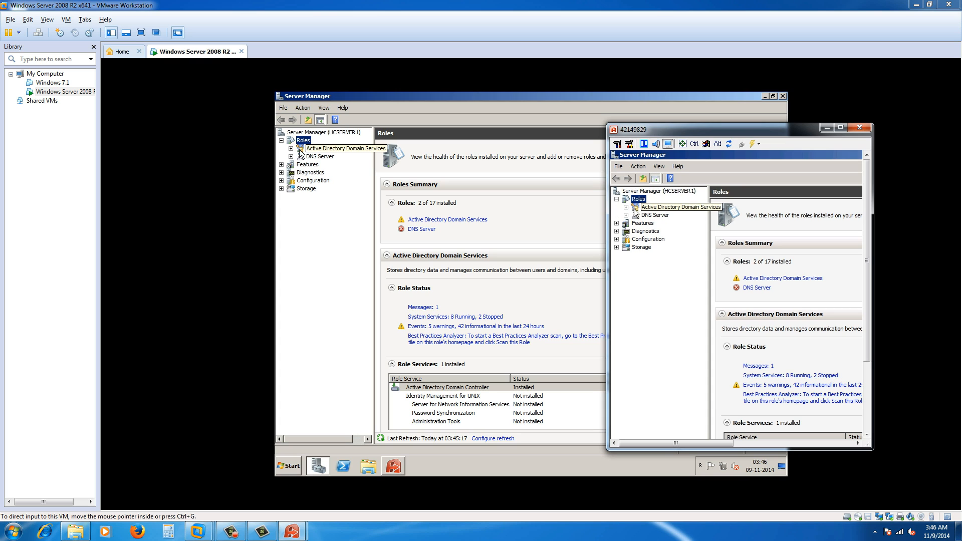
click(291, 149)
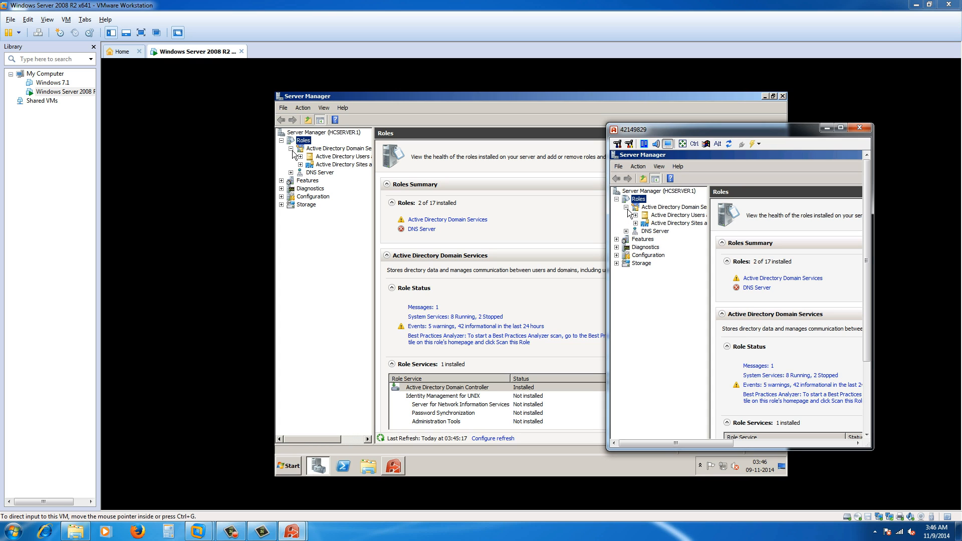
click(336, 157)
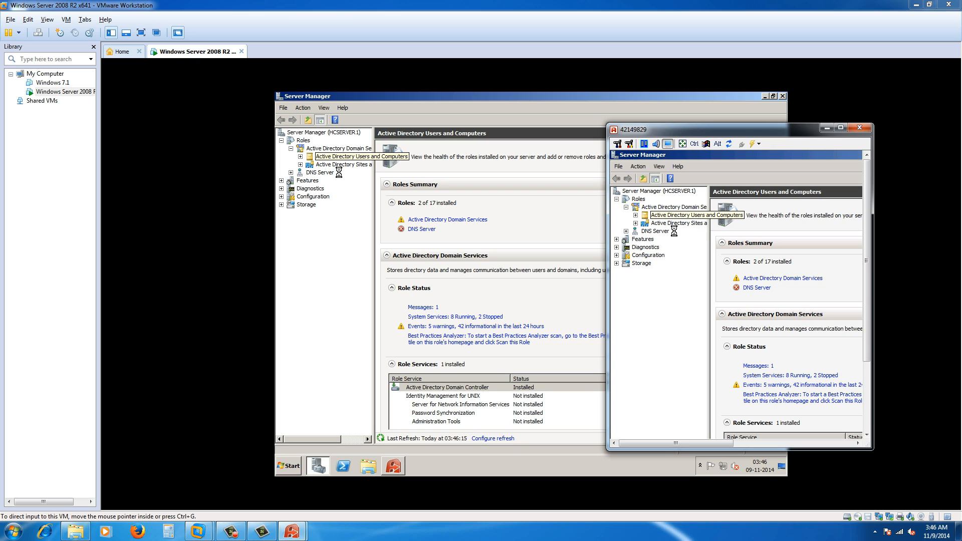
click(300, 157)
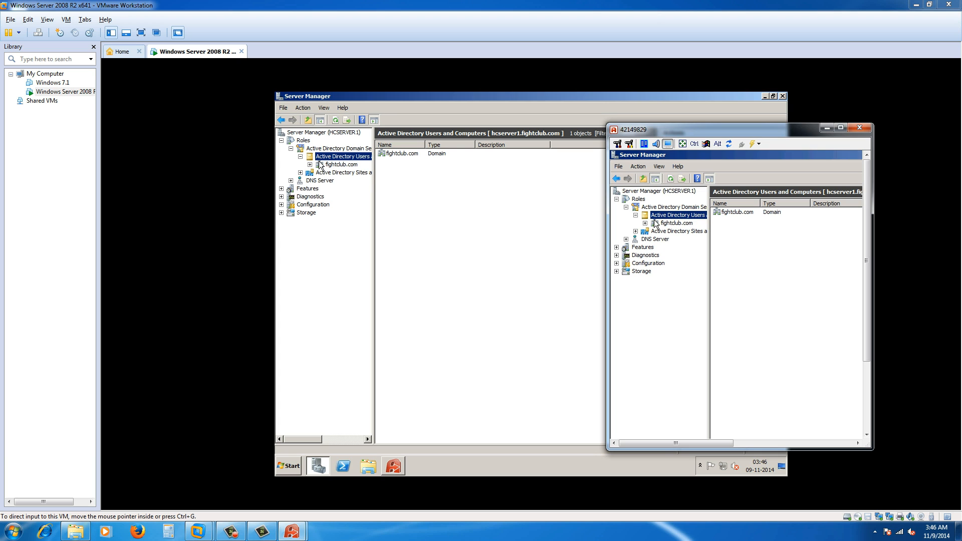
click(320, 164)
click(310, 165)
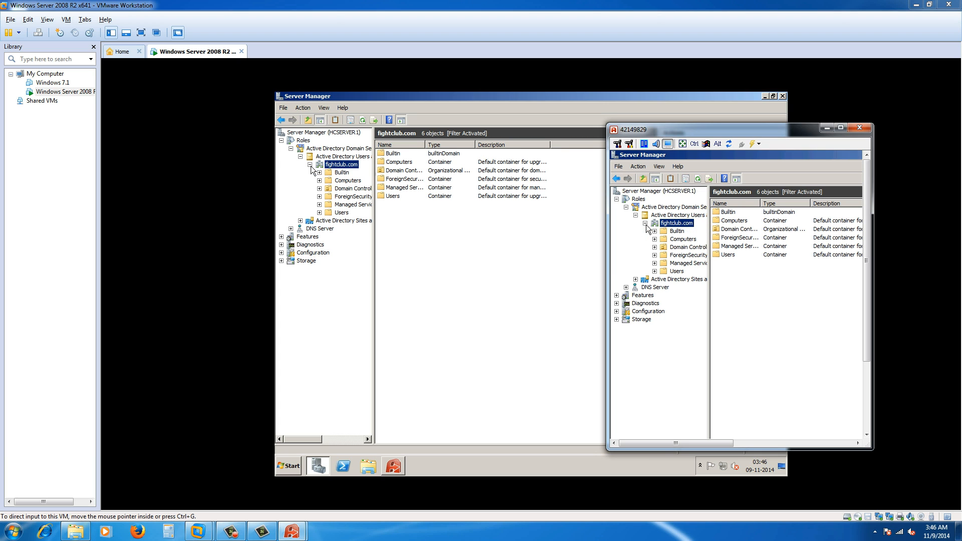
click(676, 271)
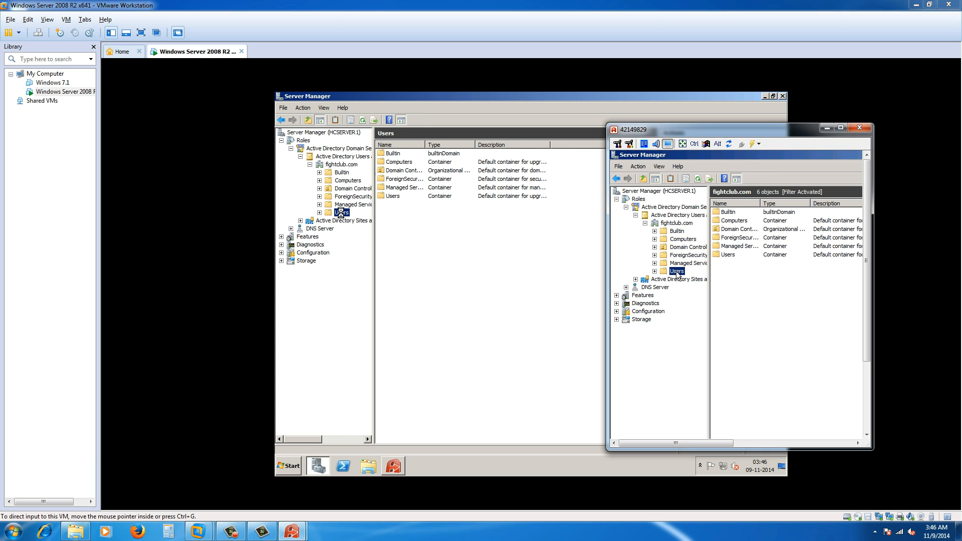
Start a new user in the Users container named test2 with logon name test2.
right_click(394, 345)
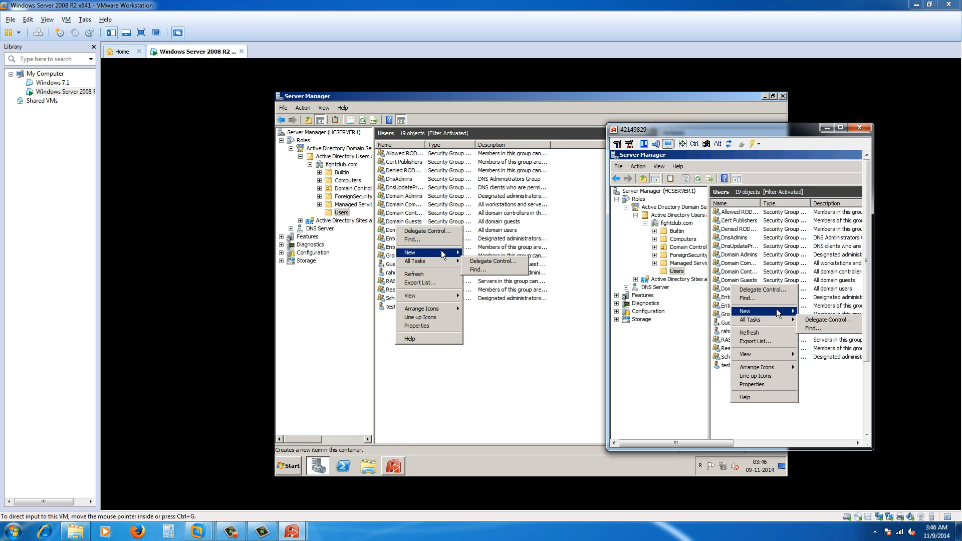
mouse_move(441, 252)
click(477, 315)
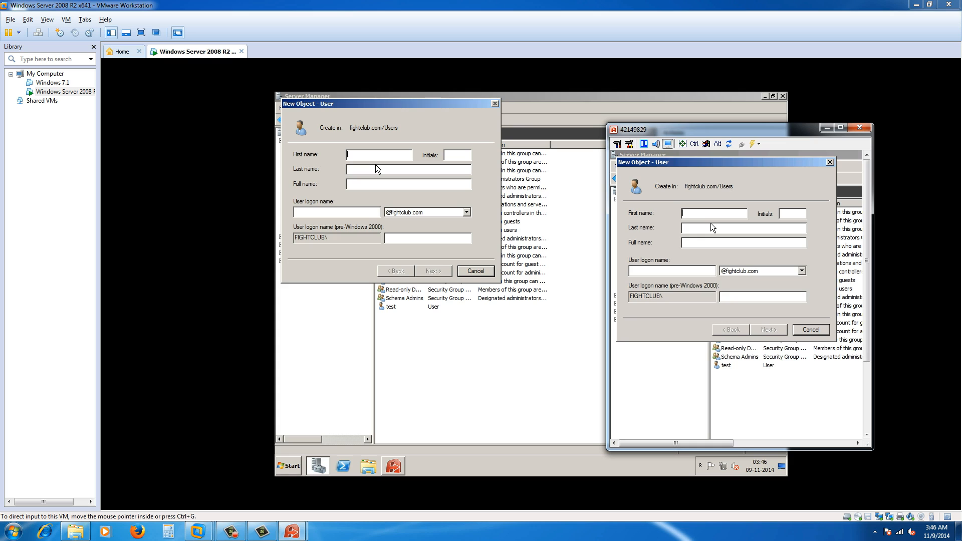
text(test2)
click(675, 275)
text(te)
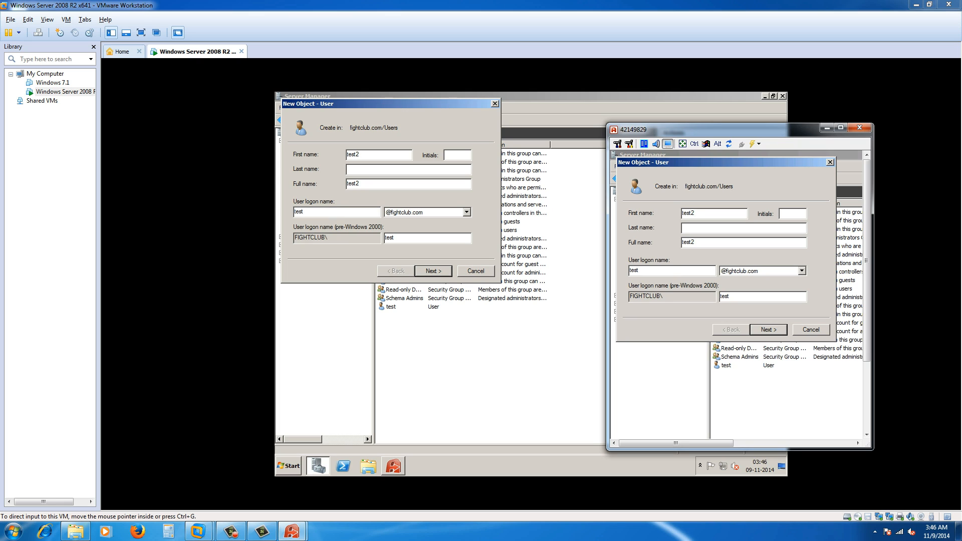
click(766, 329)
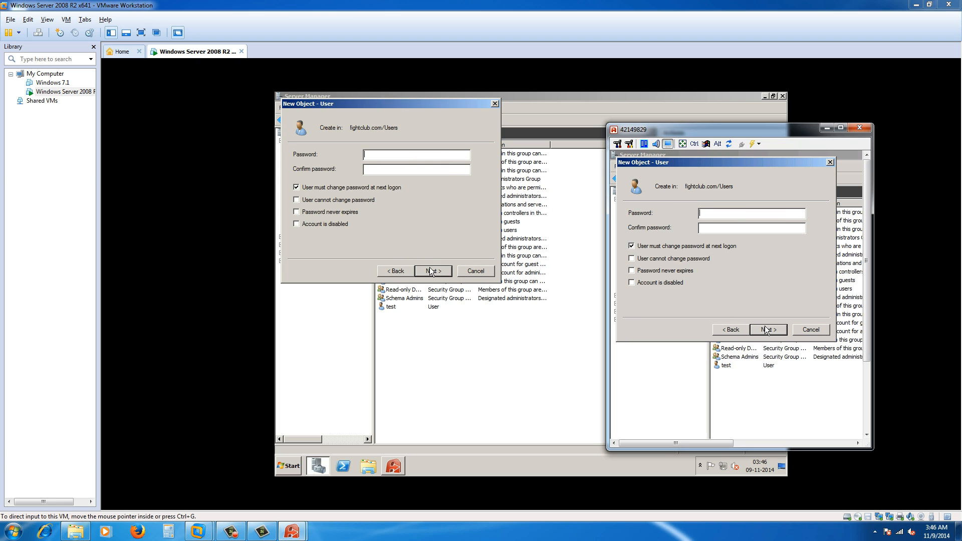
Untick must-change-password, re-enter matching passwords after the mismatch error, and finish creating test2.
click(632, 246)
text(••••••••••••••••)
click(433, 272)
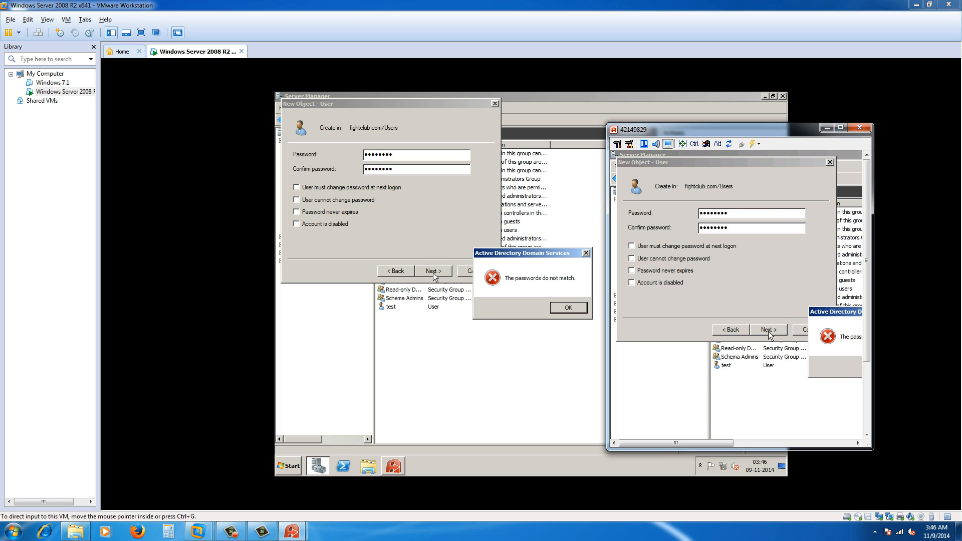
drag(498, 254, 426, 254)
click(497, 307)
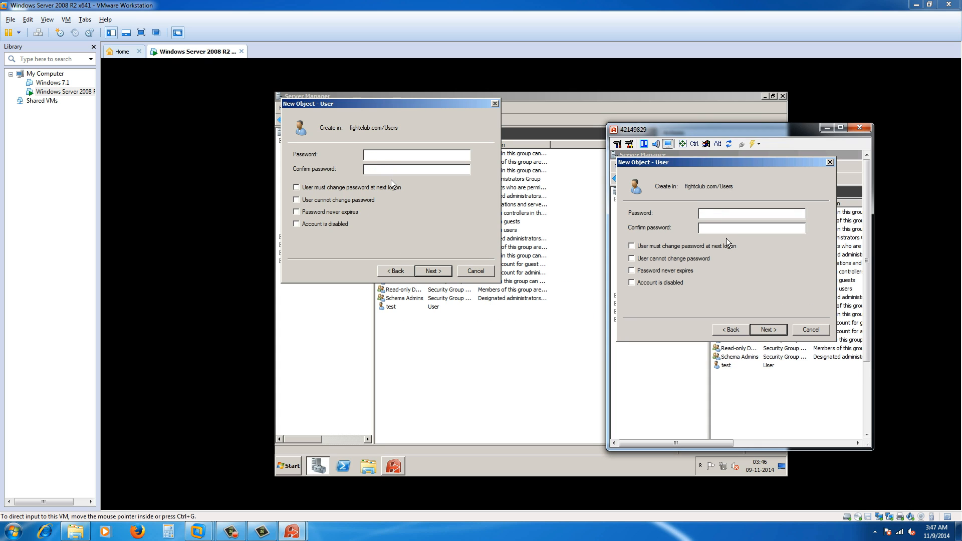
text(passwordpassword)
click(431, 271)
click(431, 274)
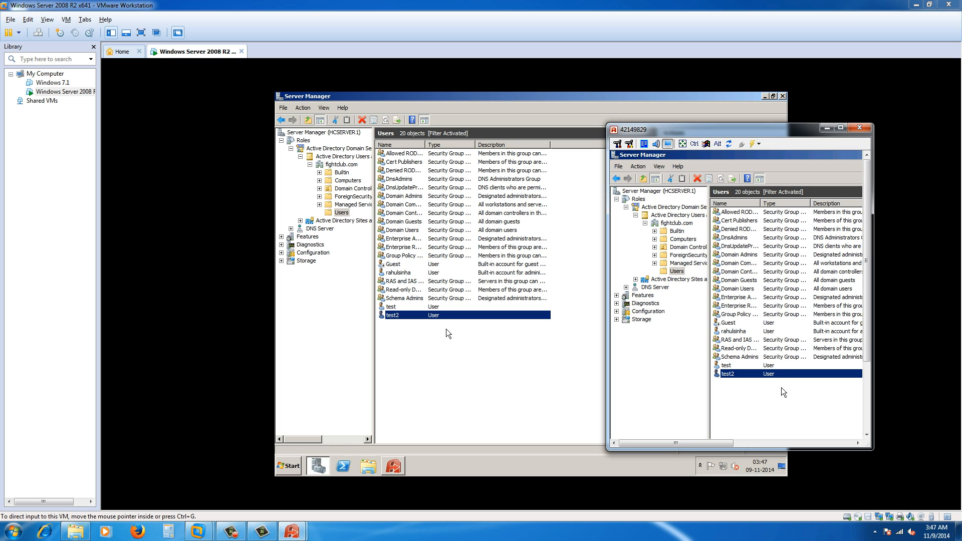
Expand DNS Server > DNS > HCSERVER1 and refresh the DNS node.
click(315, 230)
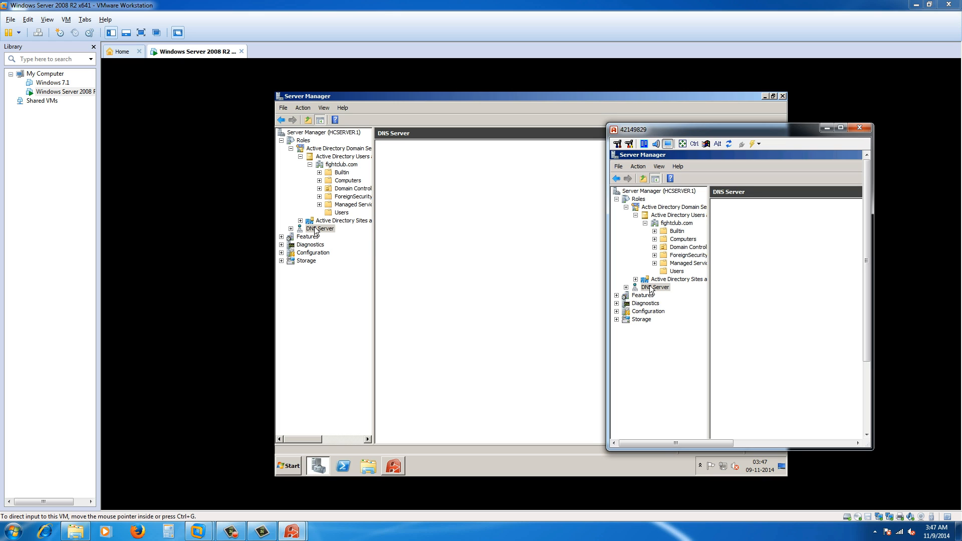
double_click(316, 230)
click(321, 237)
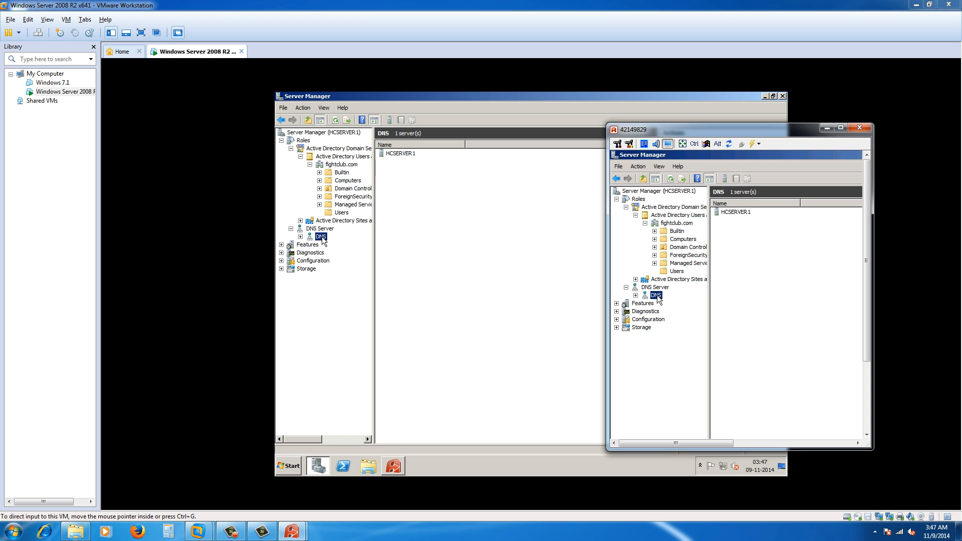
double_click(321, 237)
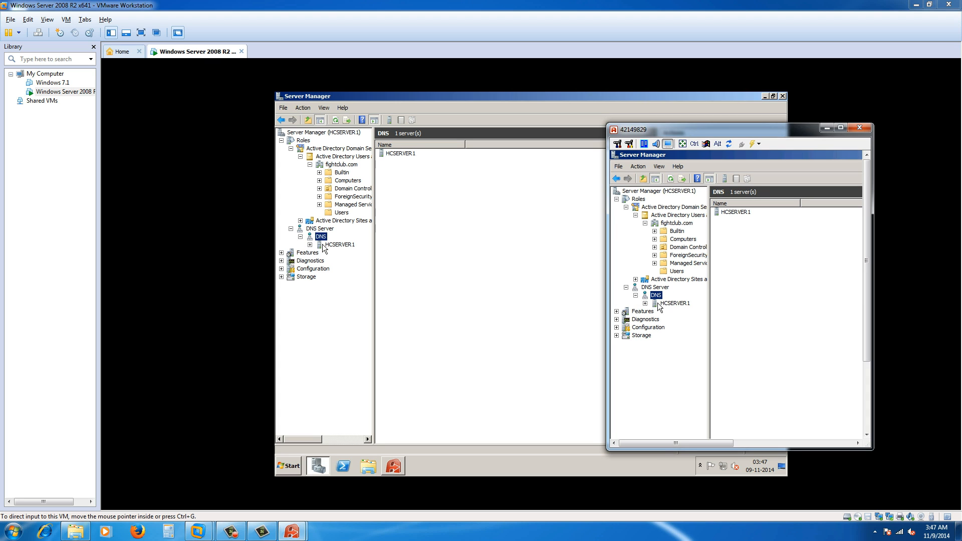
click(326, 244)
double_click(328, 245)
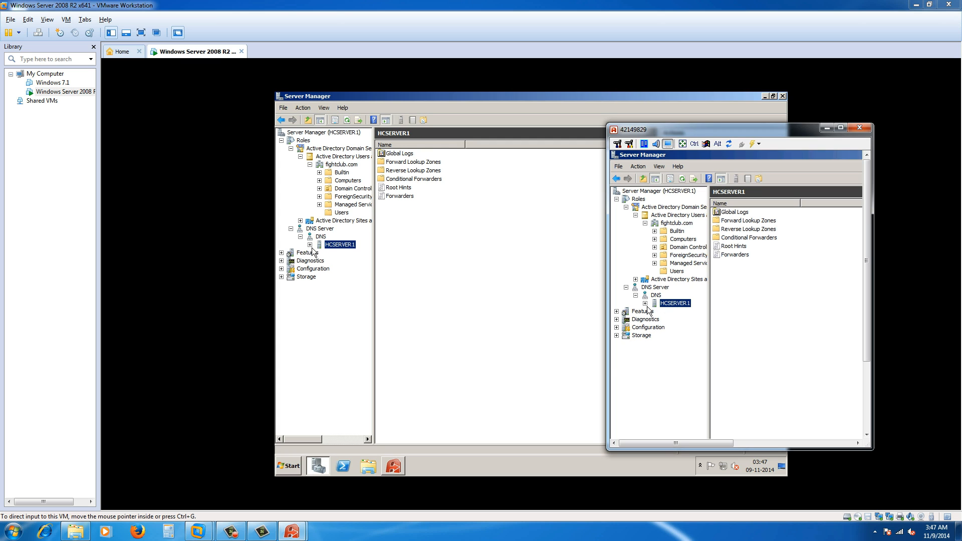
right_click(320, 238)
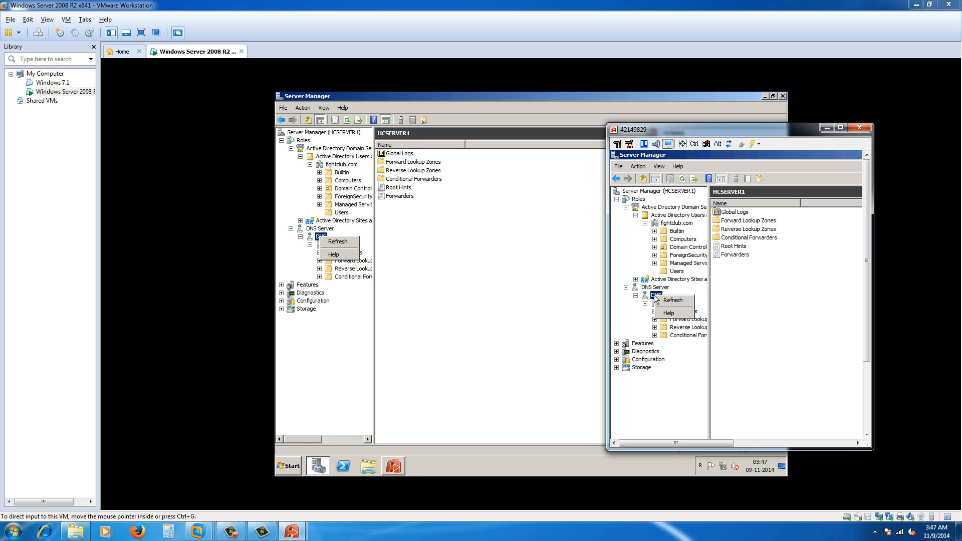
click(331, 242)
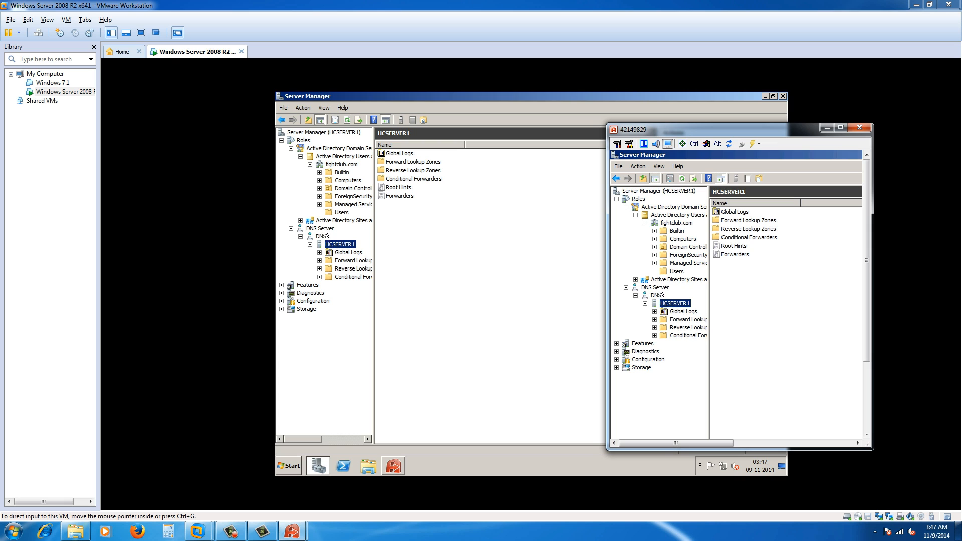
Refresh the DNS Server role, inspect its event 408 error, then select Windows 7.1 in VMware.
right_click(328, 231)
click(343, 254)
click(303, 140)
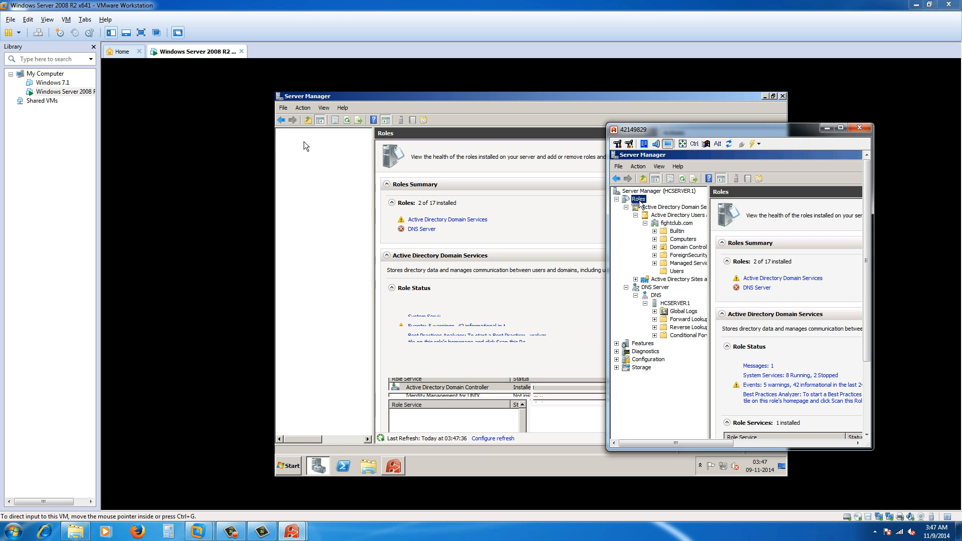
click(421, 229)
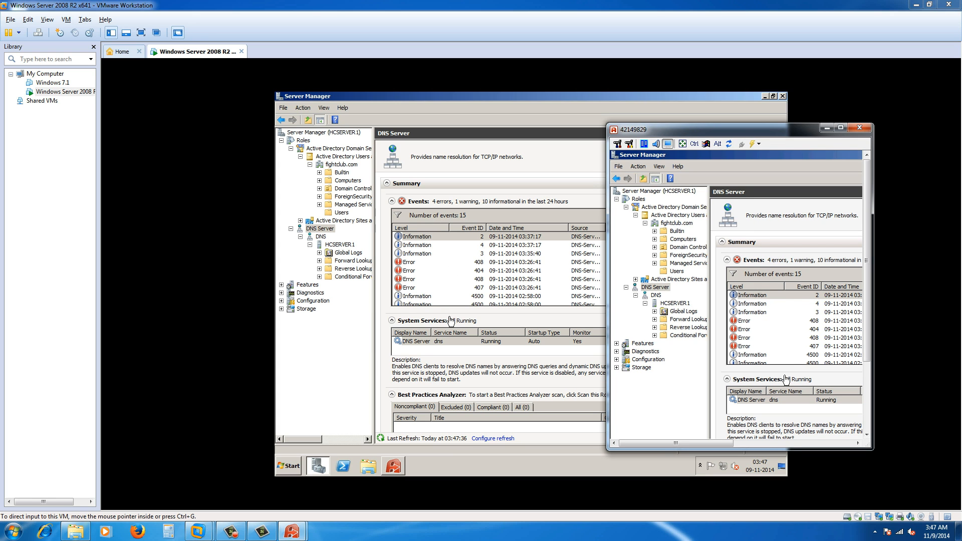
click(407, 261)
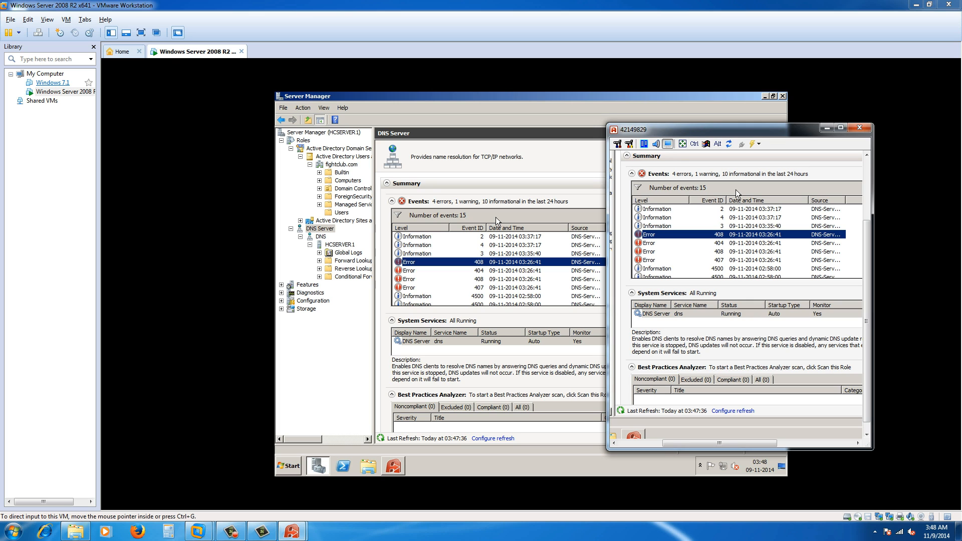
click(53, 82)
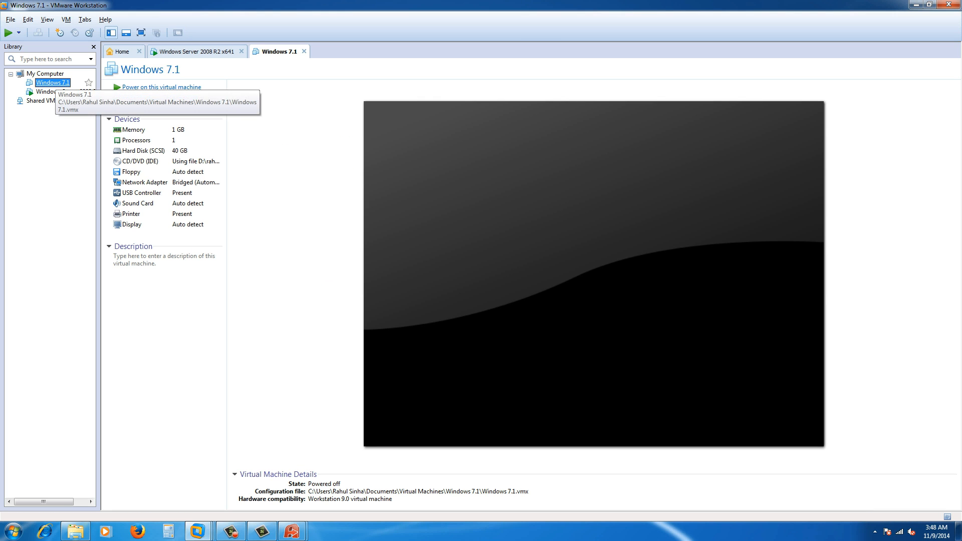
Power on the Windows 7.1 VM and minimize the Ammyy remote window while it boots to the logon prompt.
click(161, 87)
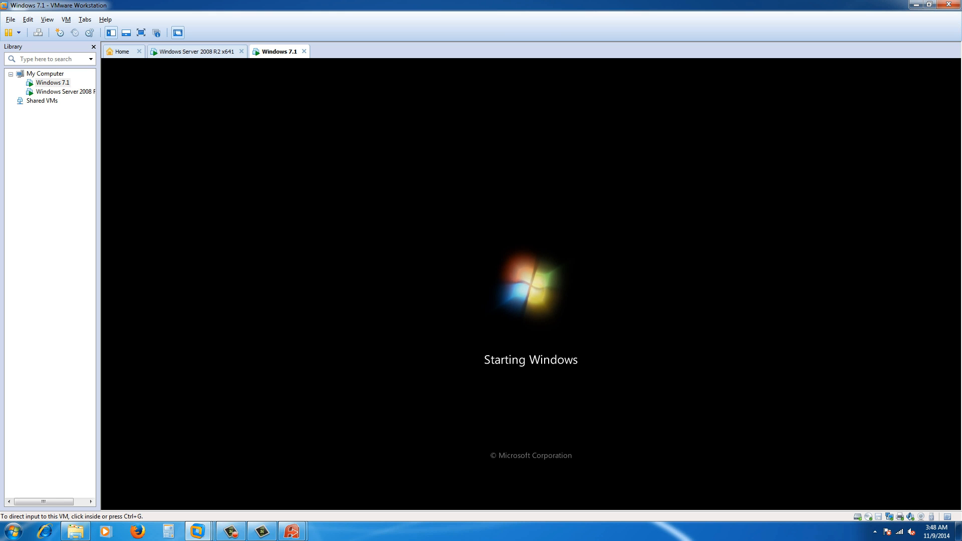
mouse_move(292, 531)
click(337, 481)
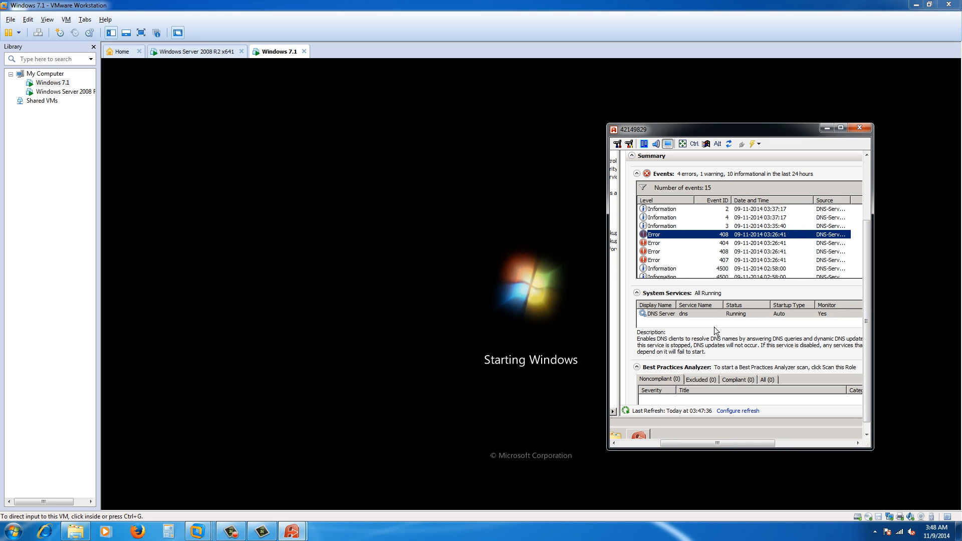
scroll(828, 276, up, 3)
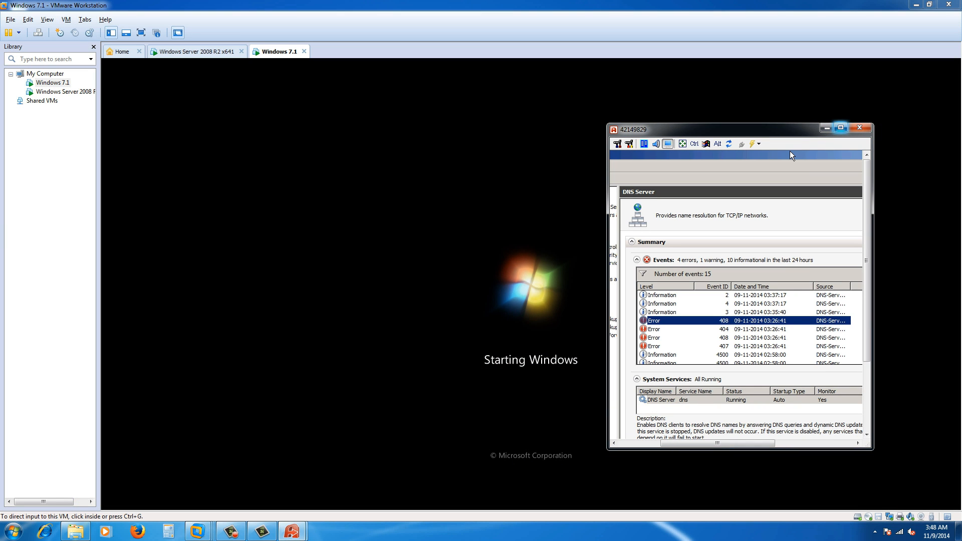
click(826, 128)
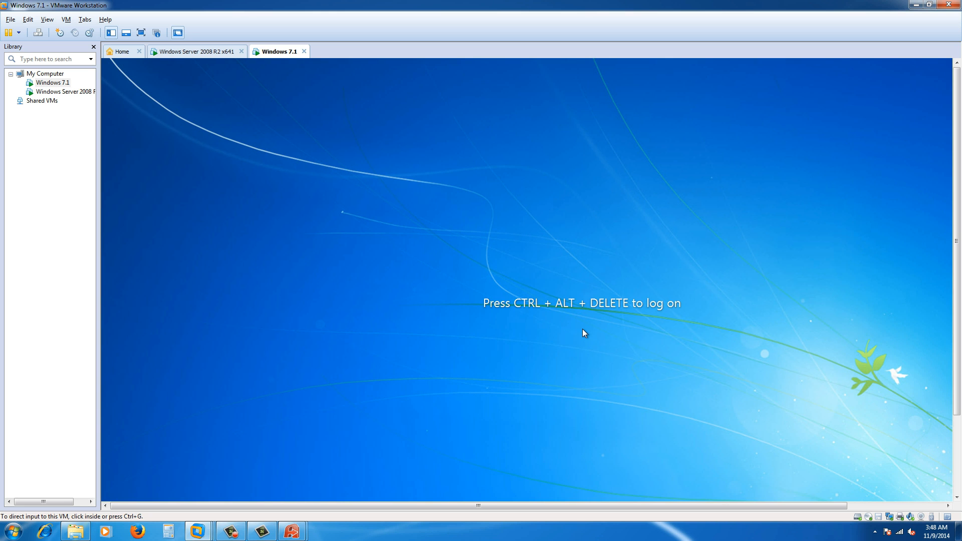
Log on to the Windows 7.1 guest as Other User test2 on FIGHTCLUB with its password.
click(38, 32)
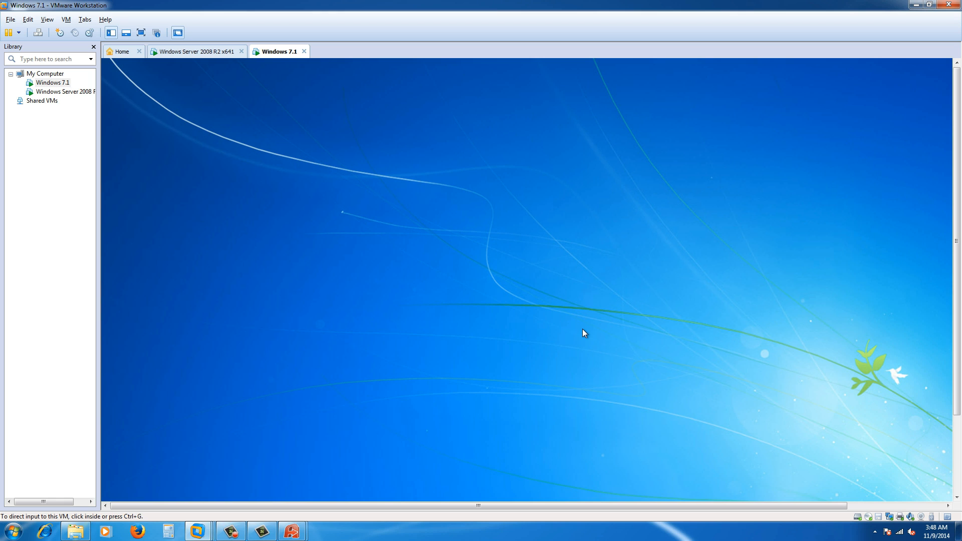
click(583, 329)
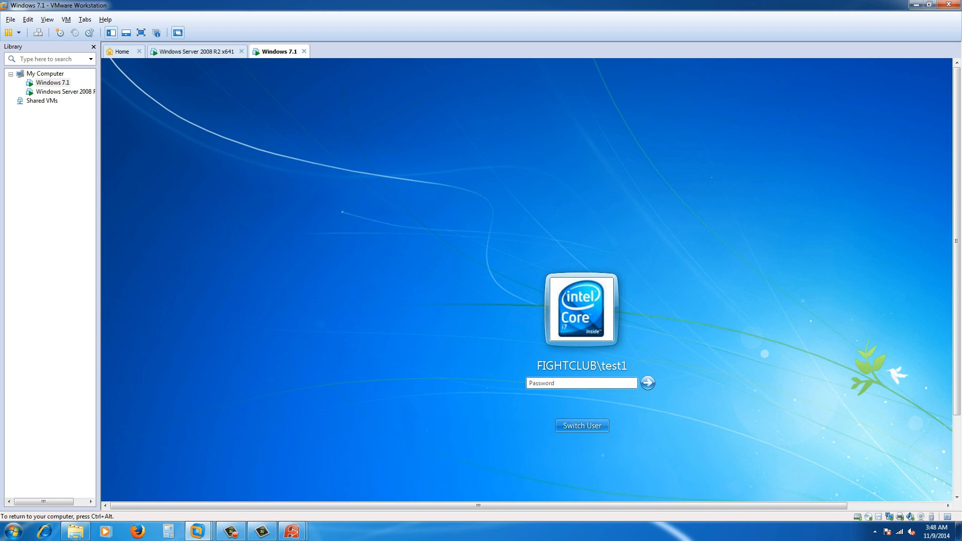
click(582, 426)
click(628, 357)
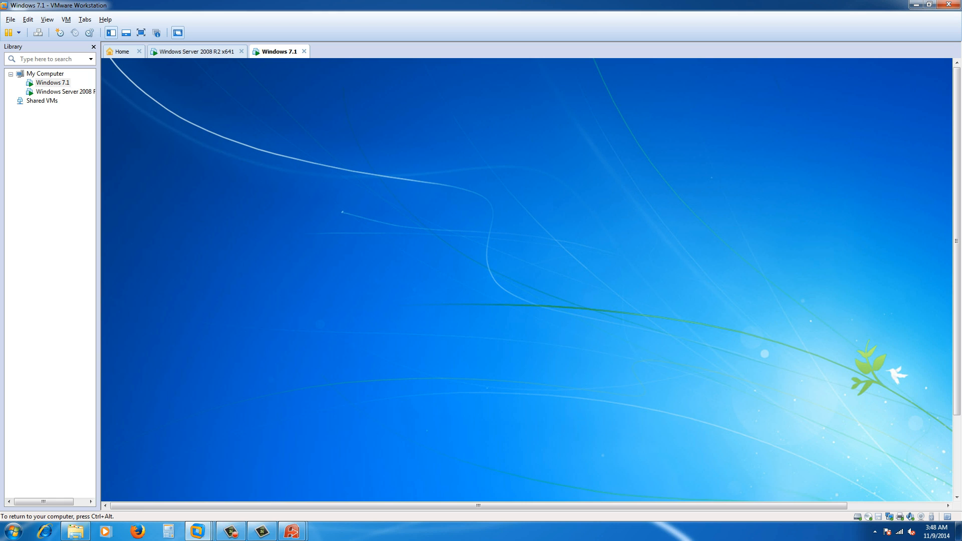
text(test2)
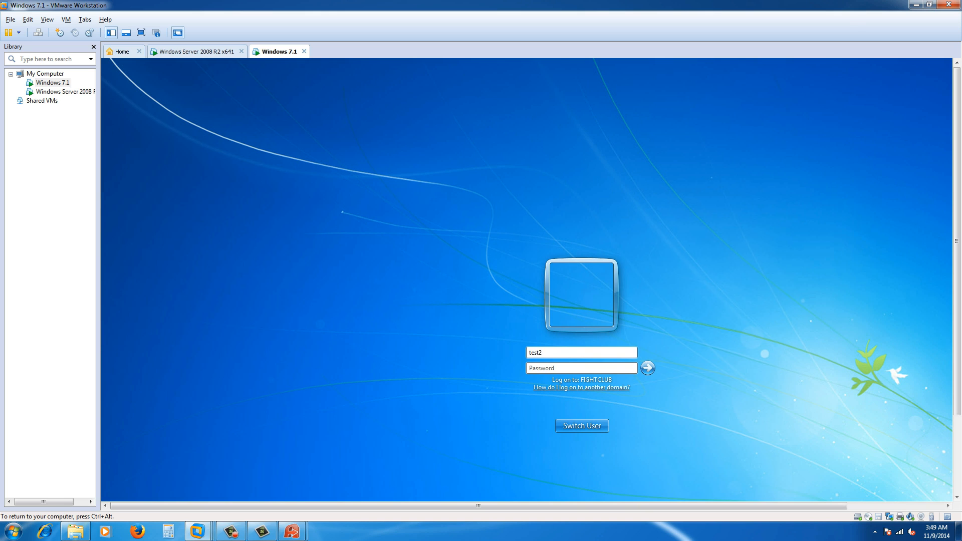
key(Tab)
text(********)
key(Return)
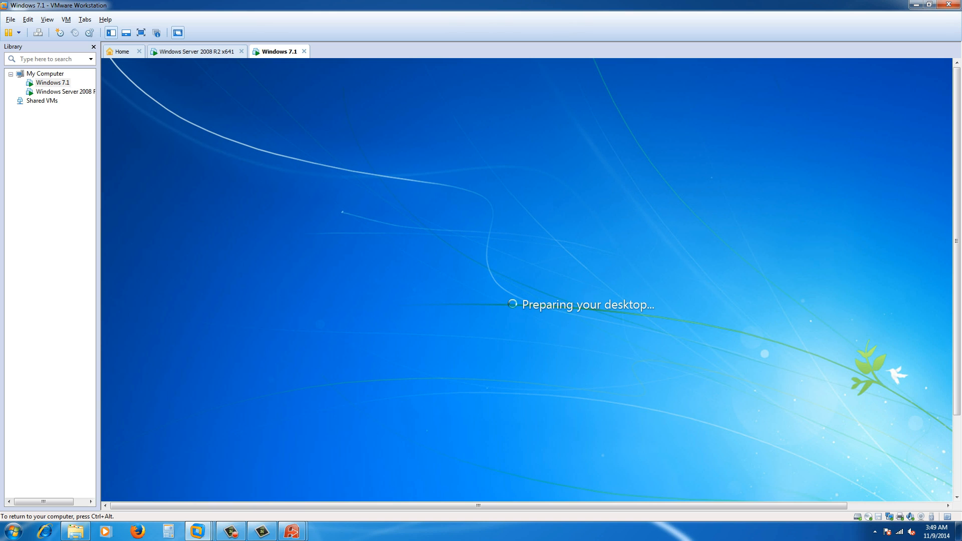
key(ctrl+alt)
Wait for test2's Windows 7 desktop to load, then send input back into the guest.
click(956, 471)
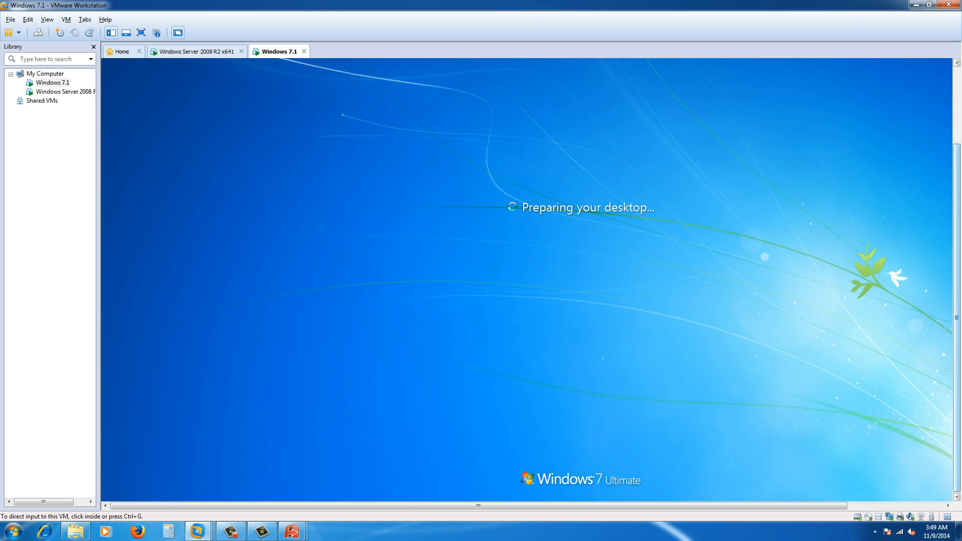
click(902, 506)
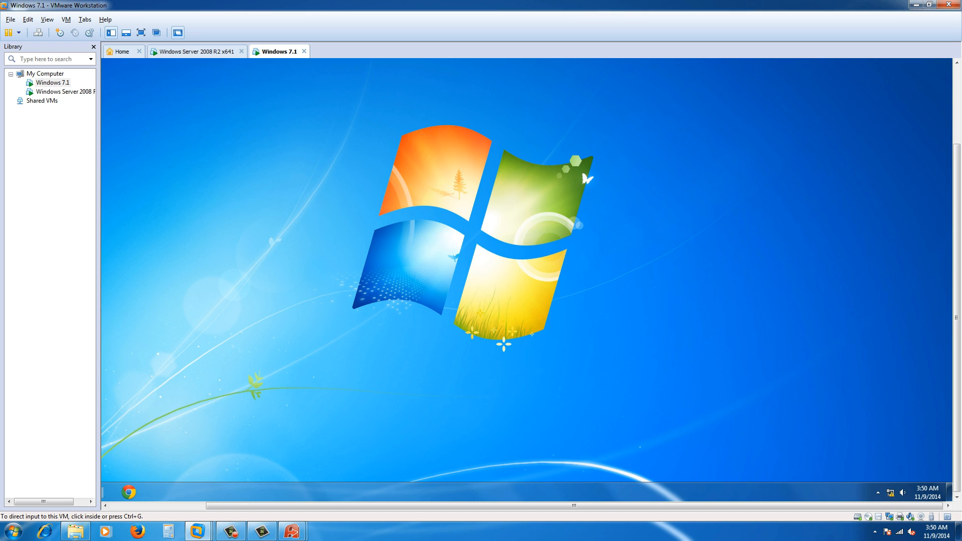
key(ctrl+g)
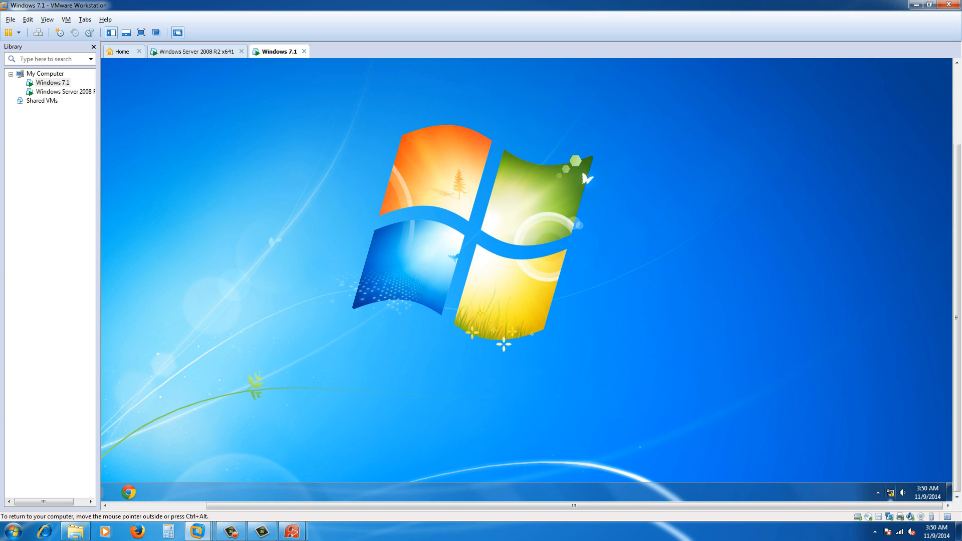
mouse_move(891, 493)
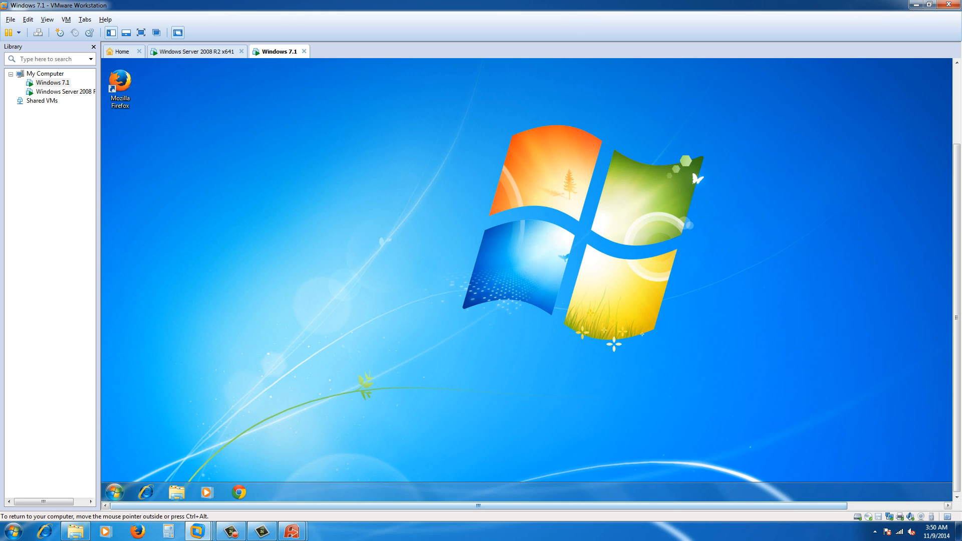
Open and dismiss the guest Start menu, then close the Ammyy remote session window.
click(115, 492)
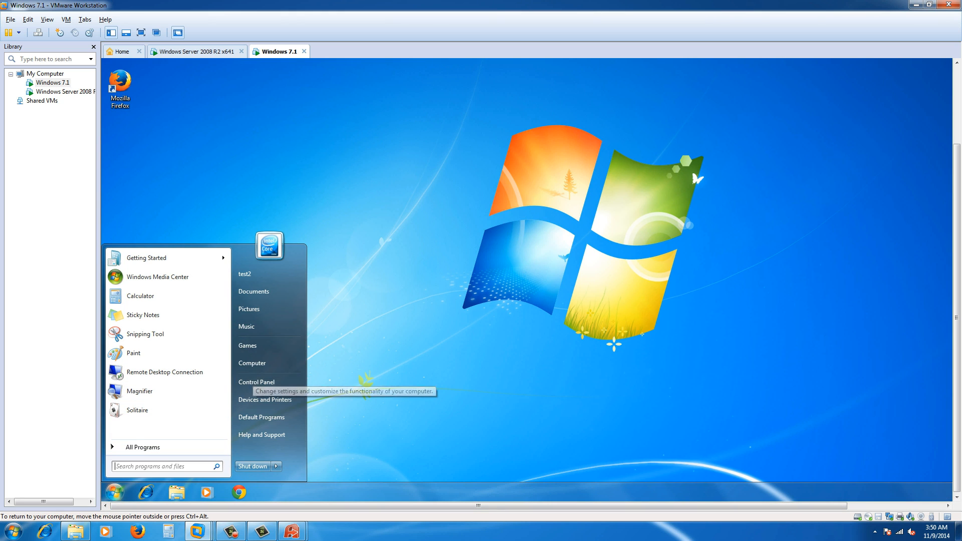
click(358, 396)
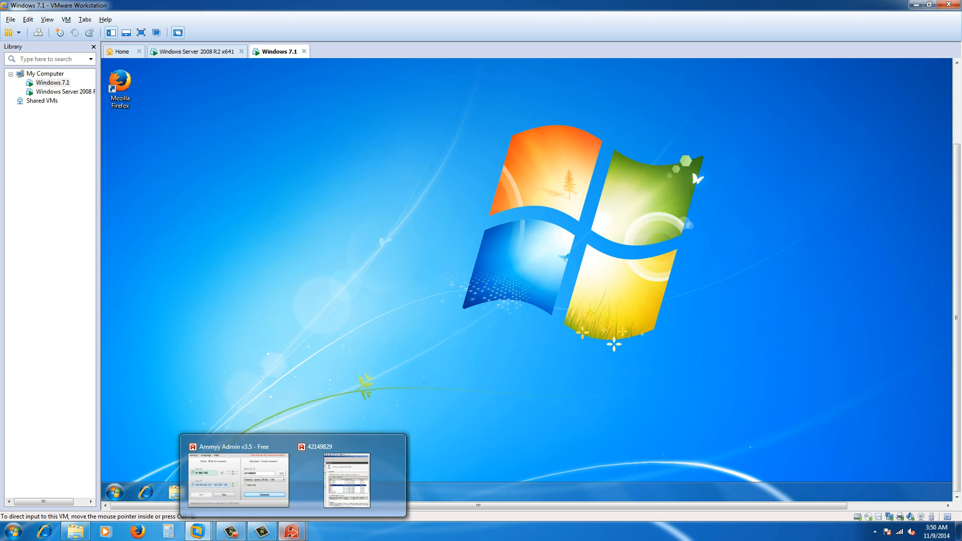
mouse_move(231, 531)
mouse_move(291, 531)
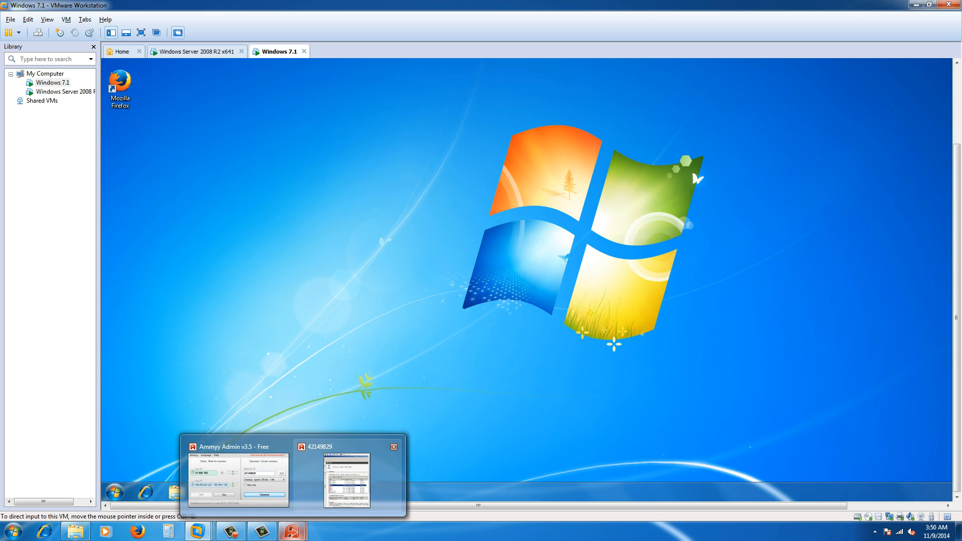
click(354, 473)
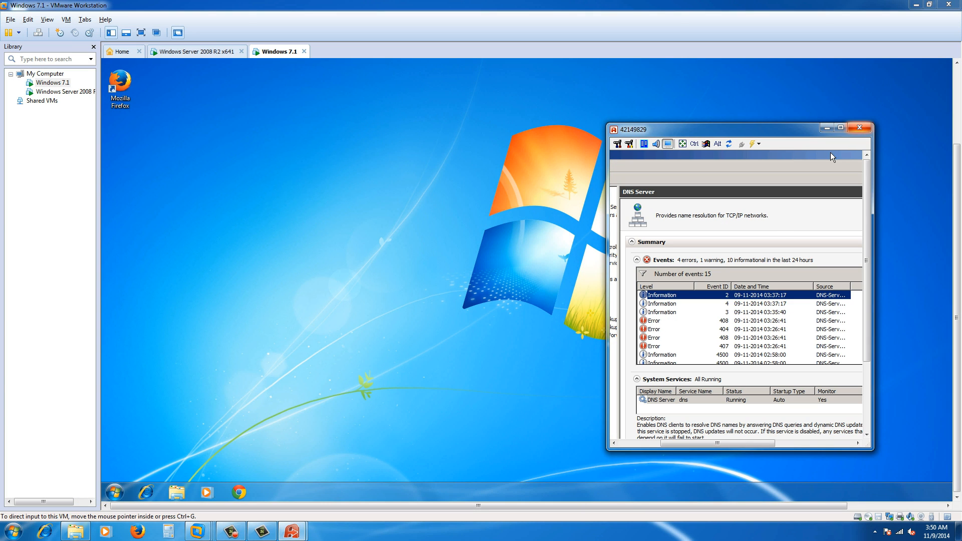
click(859, 128)
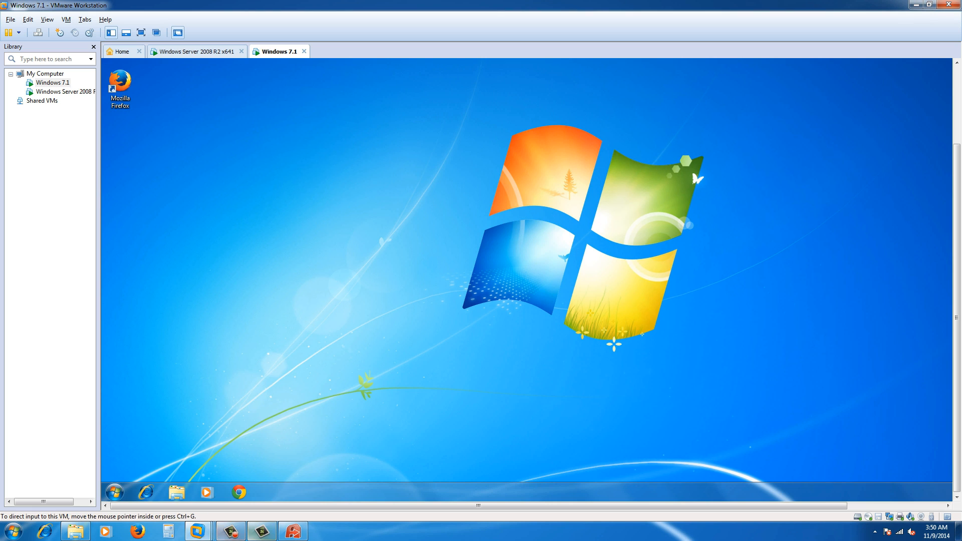
Exit Ammyy Admin from its main menu and bring the screen recorder forward.
mouse_move(198, 532)
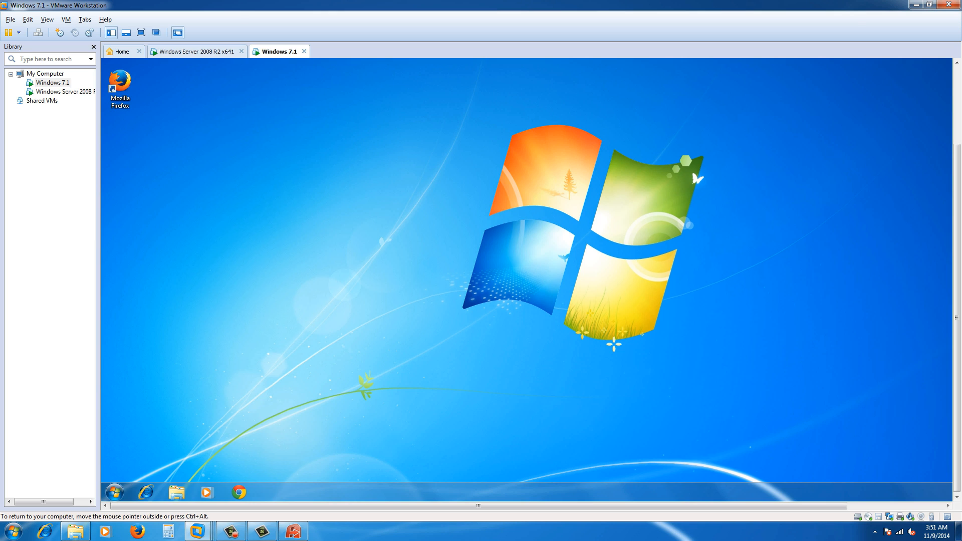
click(294, 533)
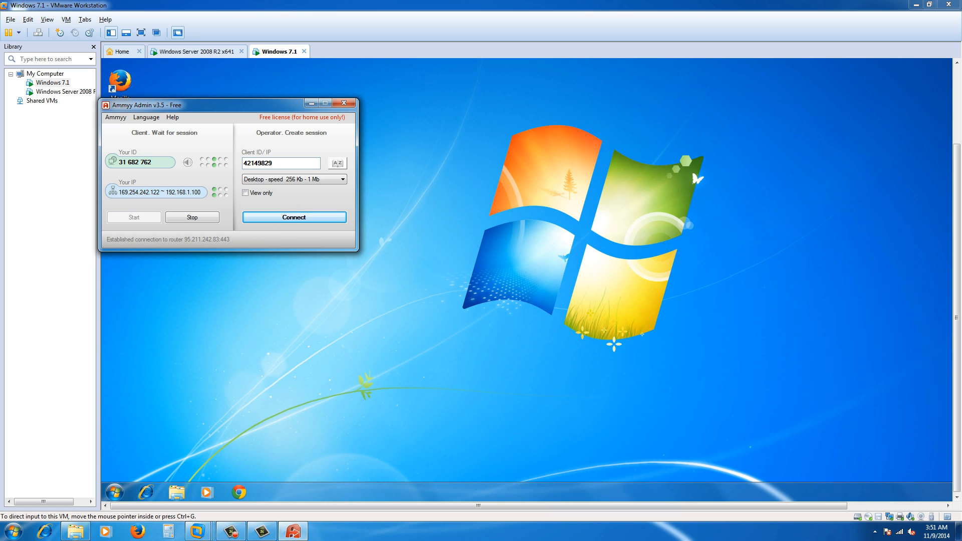
click(116, 117)
click(124, 166)
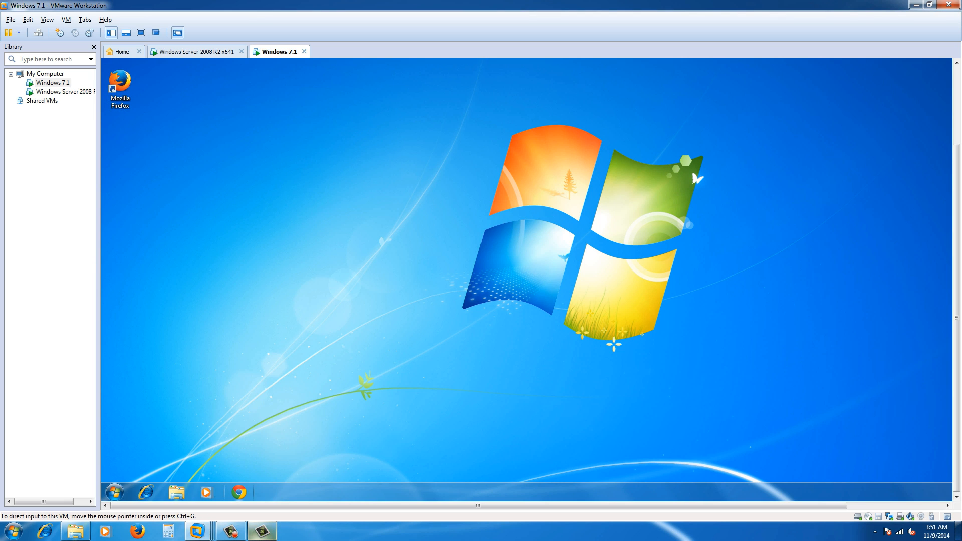
click(231, 532)
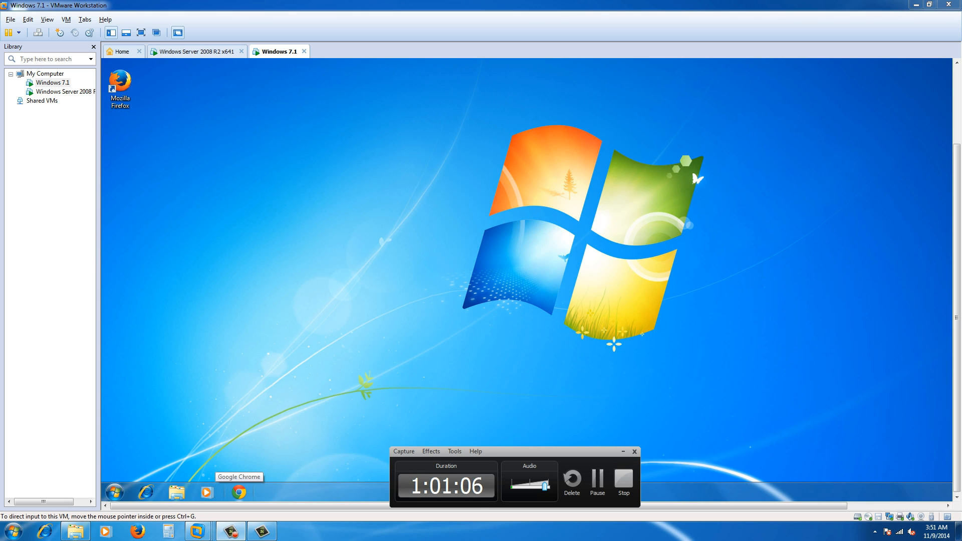